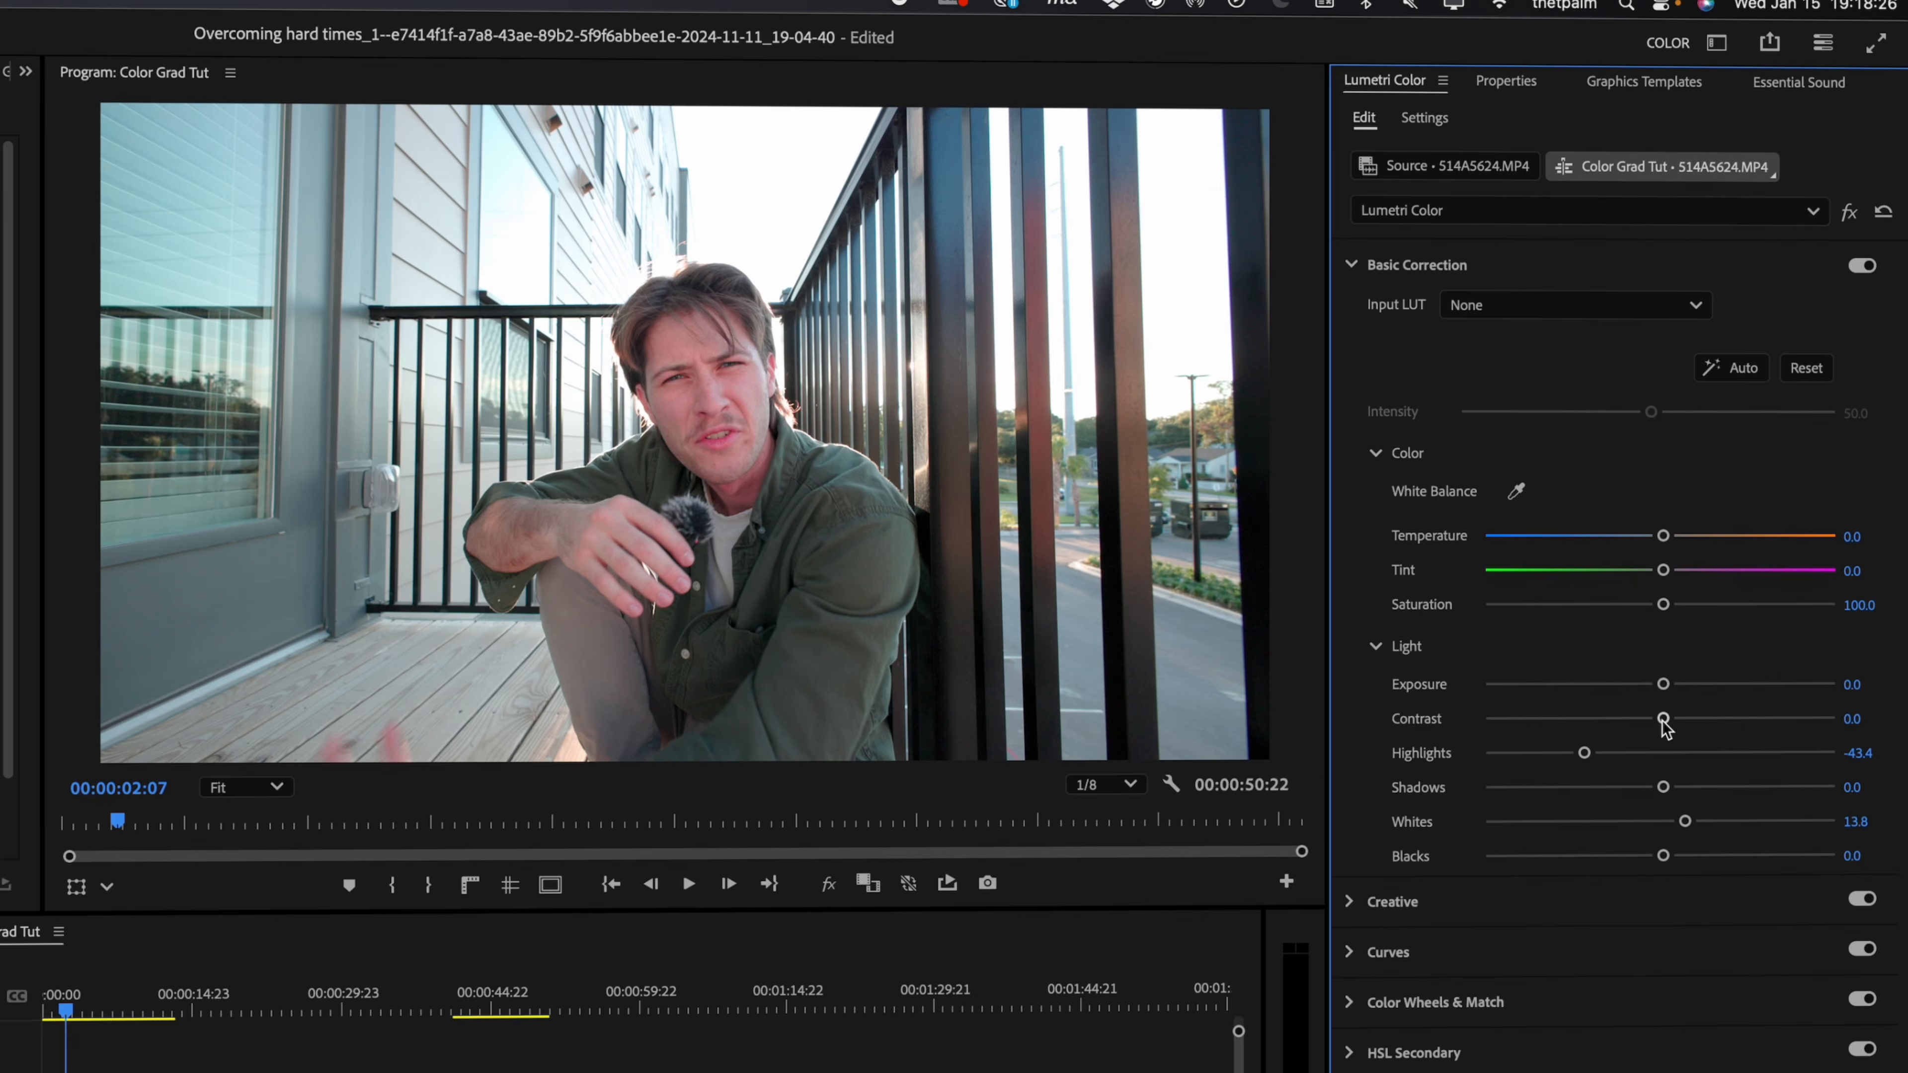
Step: Set the outdoor clip's Contrast to 22.1, Blacks to -9.7 and Shadows to -17.9 in Basic Correction
{"action": "left_click_drag", "start_coordinate": [1663, 720], "coordinate": [1702, 724]}
{"action": "left_click_drag", "start_coordinate": [1664, 855], "coordinate": [1645, 857]}
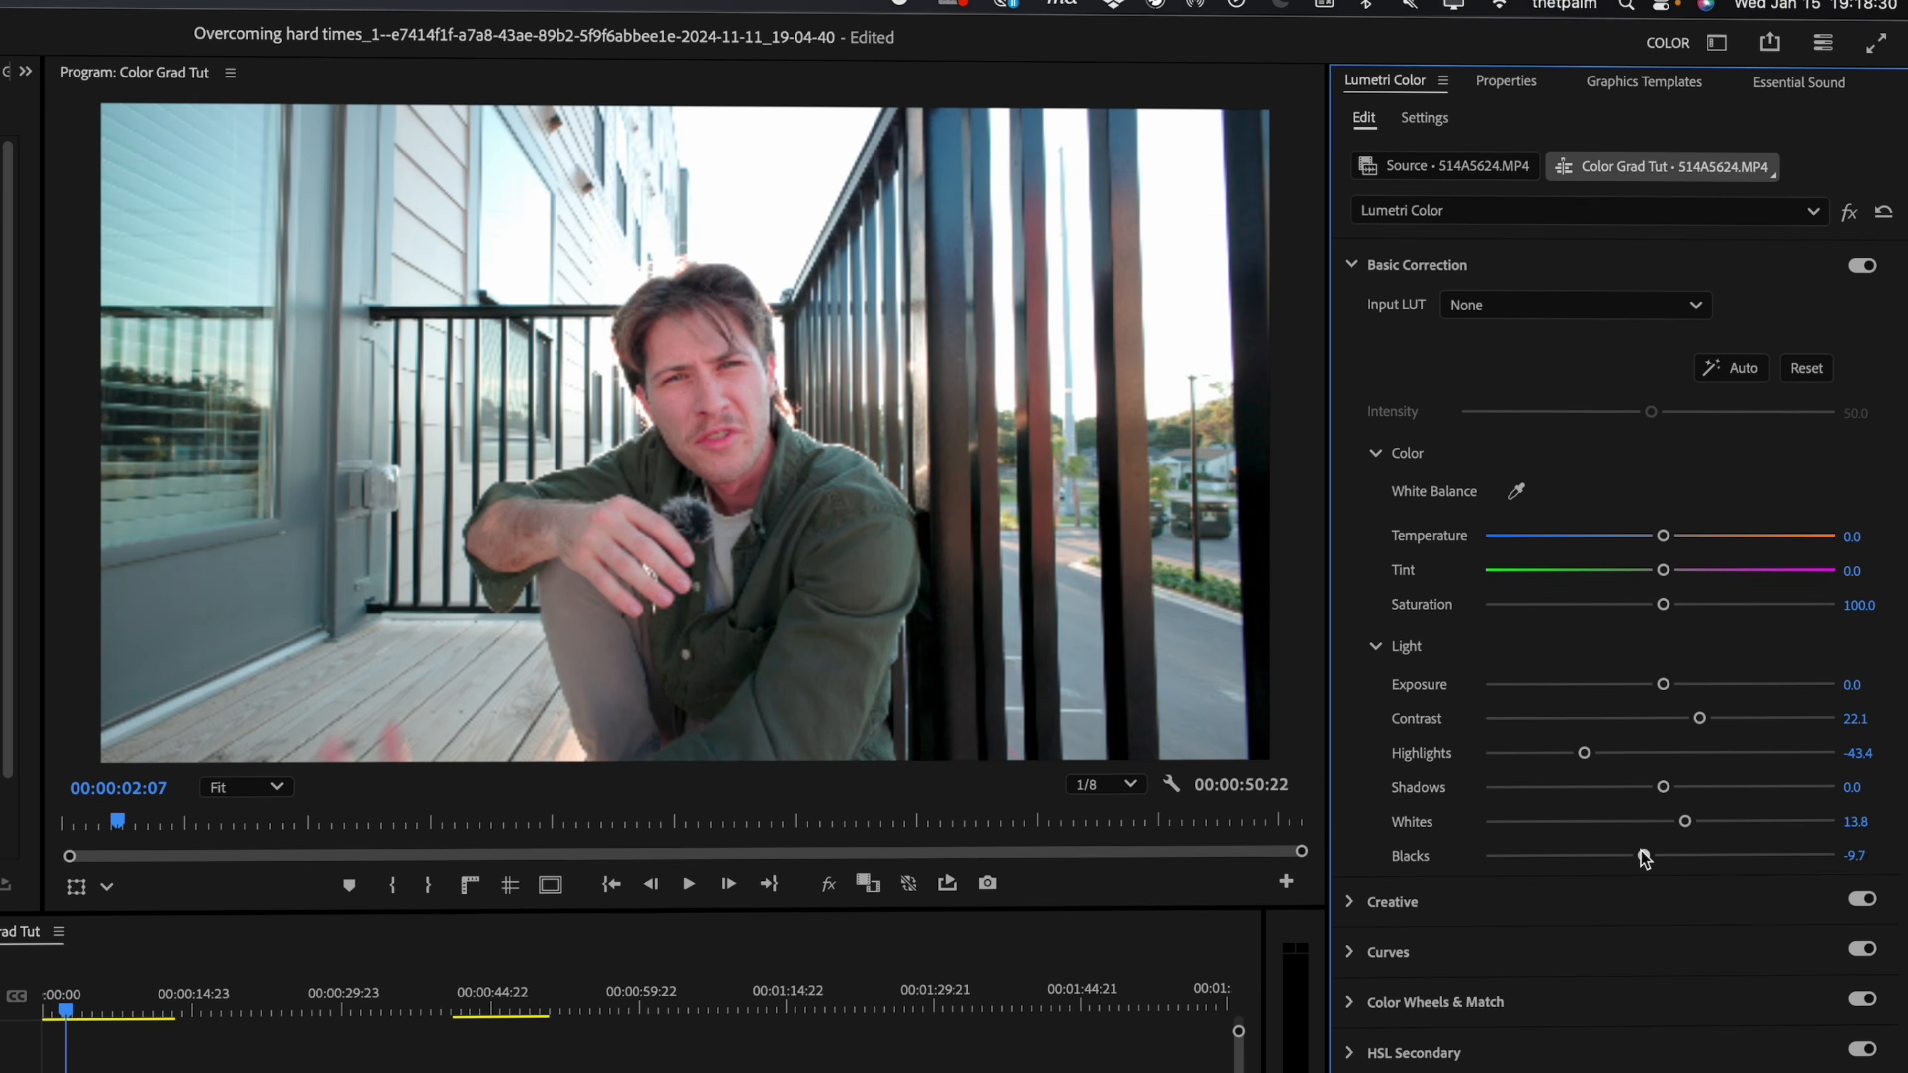
{"action": "left_click_drag", "start_coordinate": [1663, 788], "coordinate": [1628, 780]}
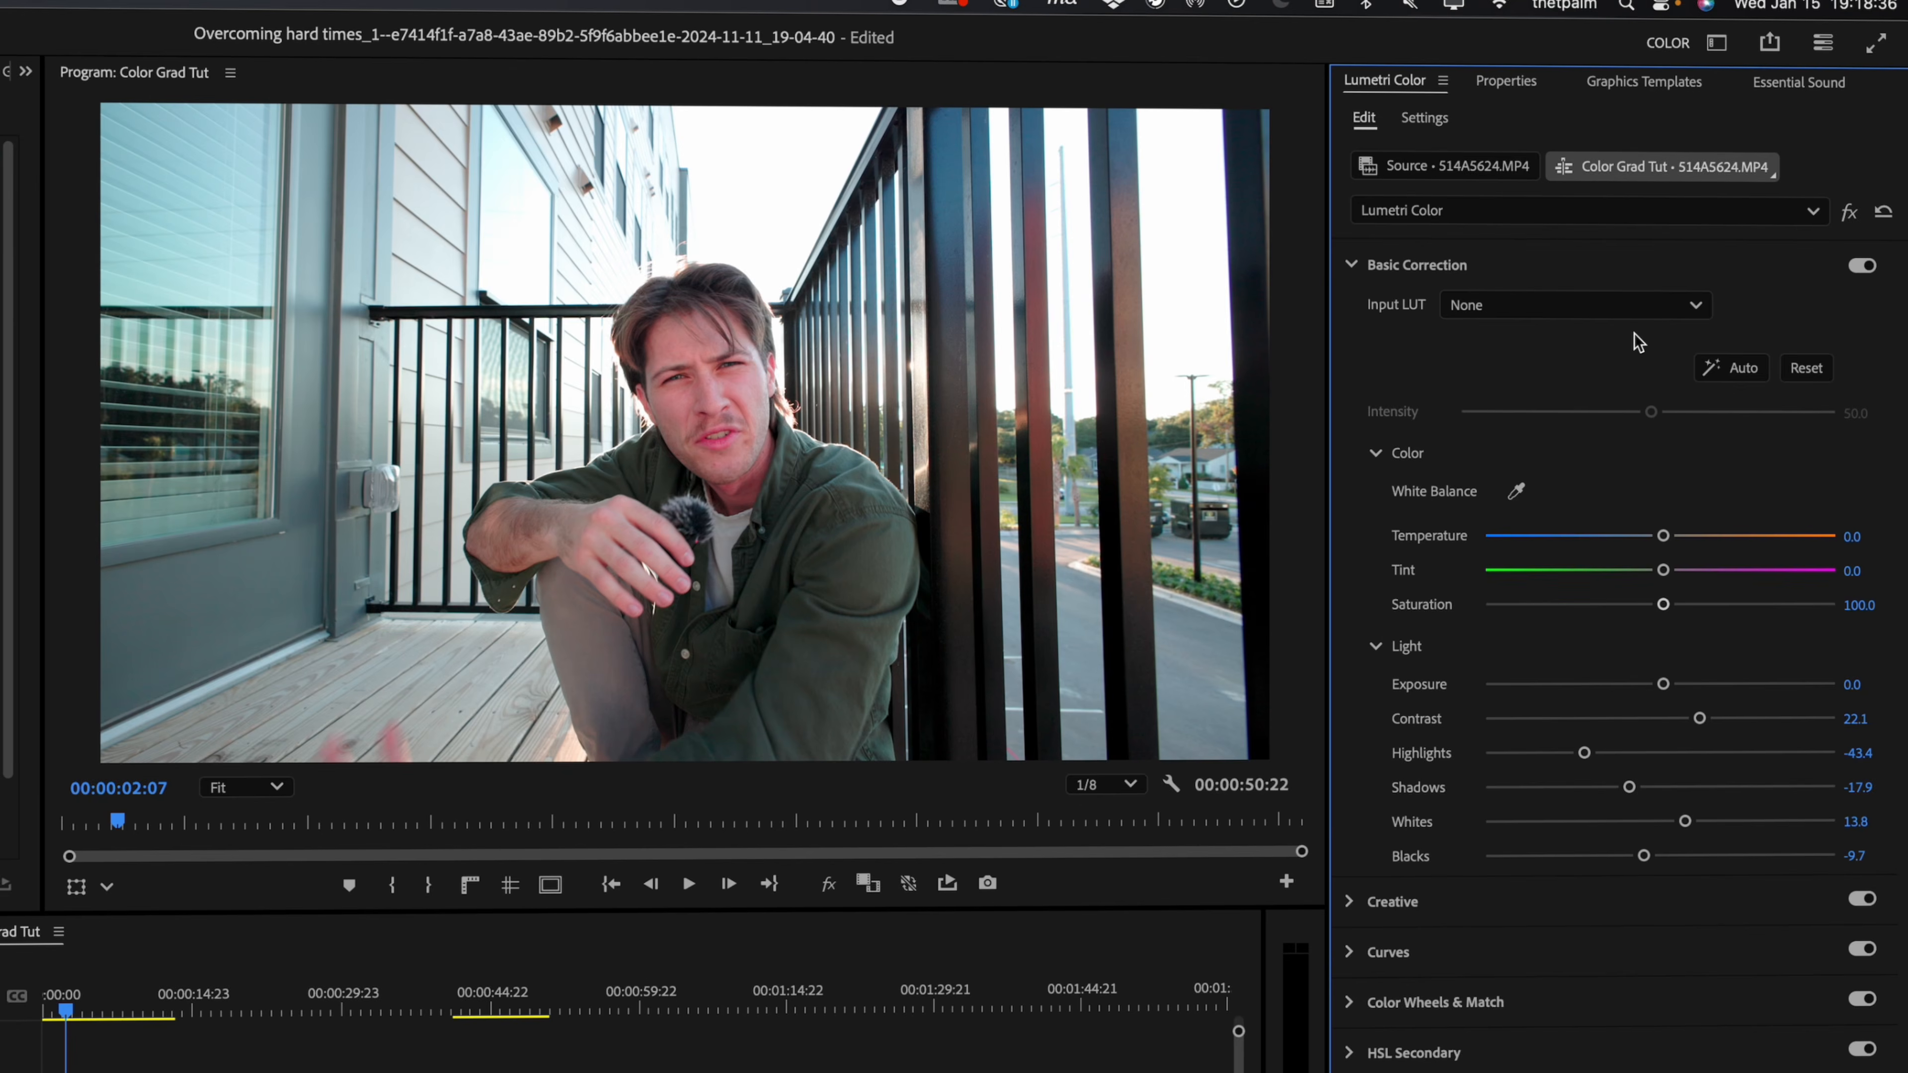
Step: Compare the outdoor clip with and without its Lumetri Color grade
{"action": "left_click", "coordinate": [1849, 214]}
{"action": "left_click", "coordinate": [1849, 215]}
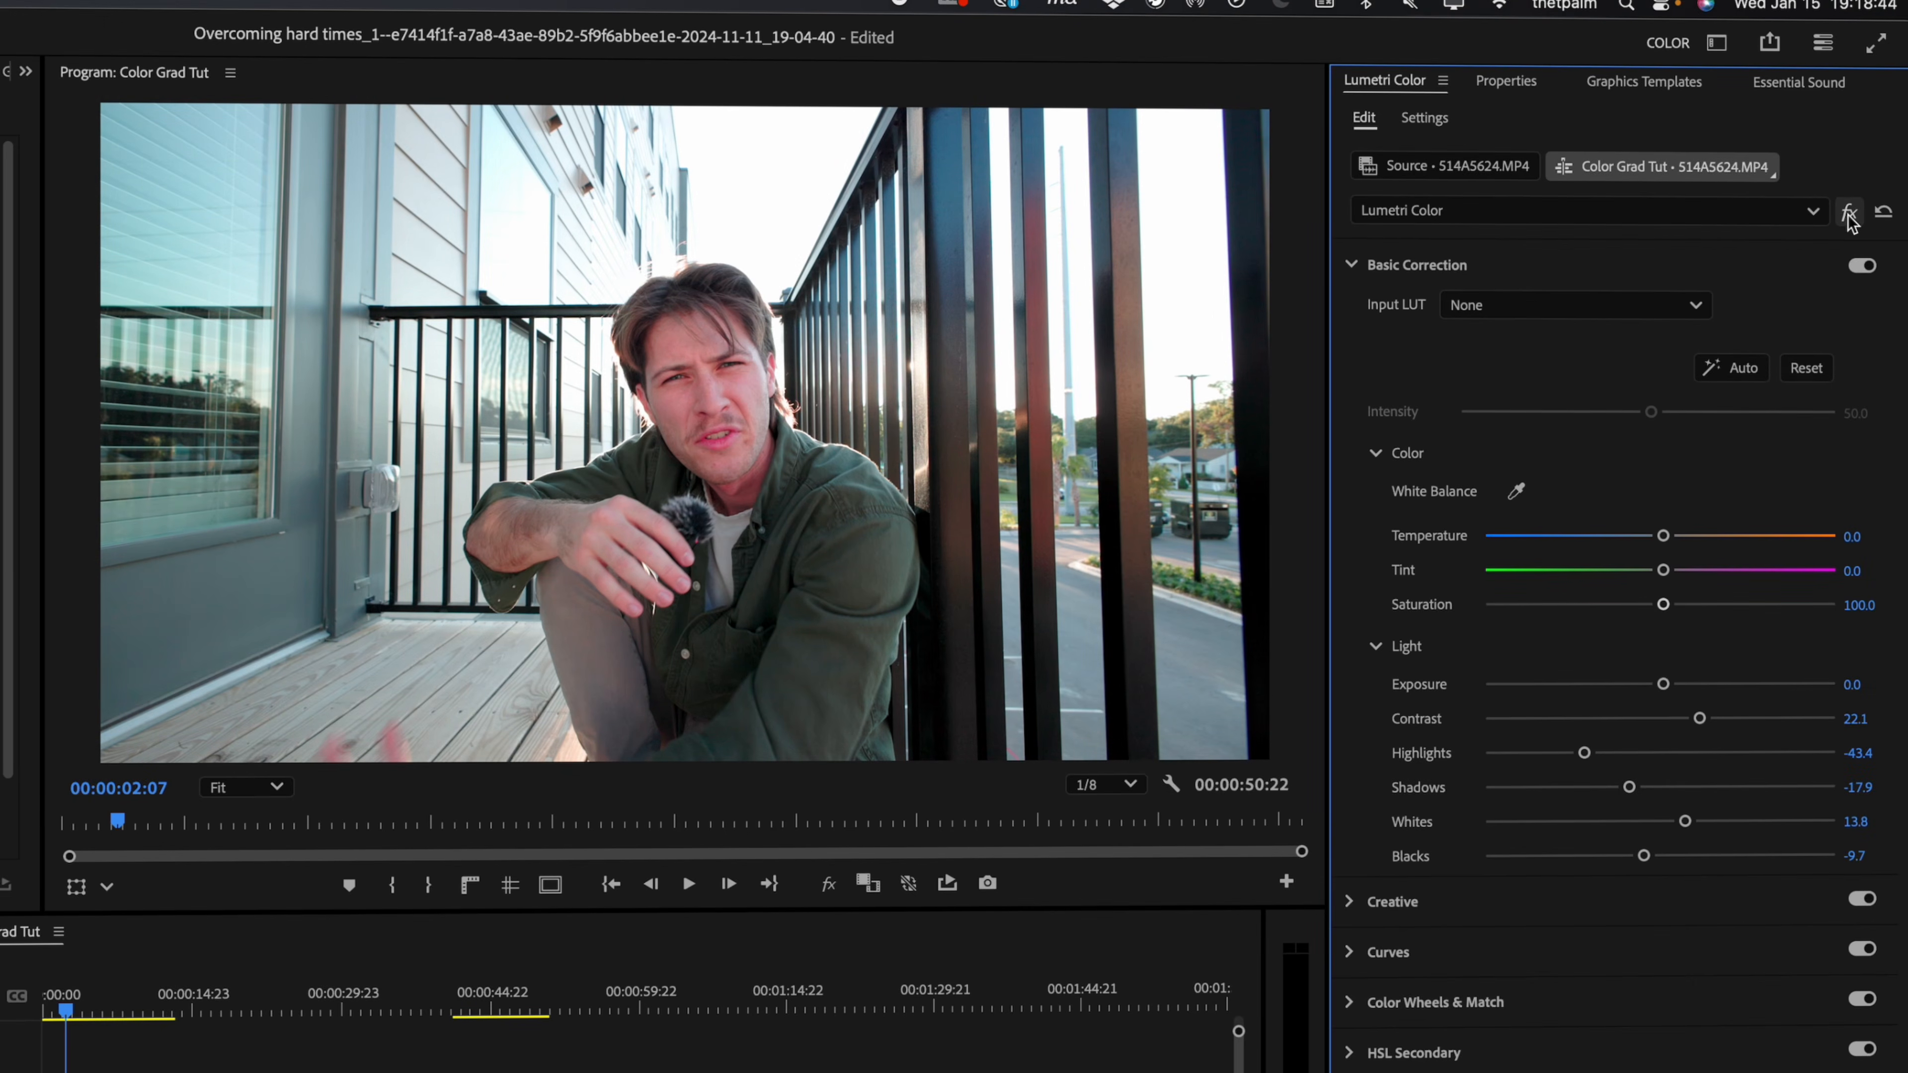
{"action": "left_click", "coordinate": [1850, 214]}
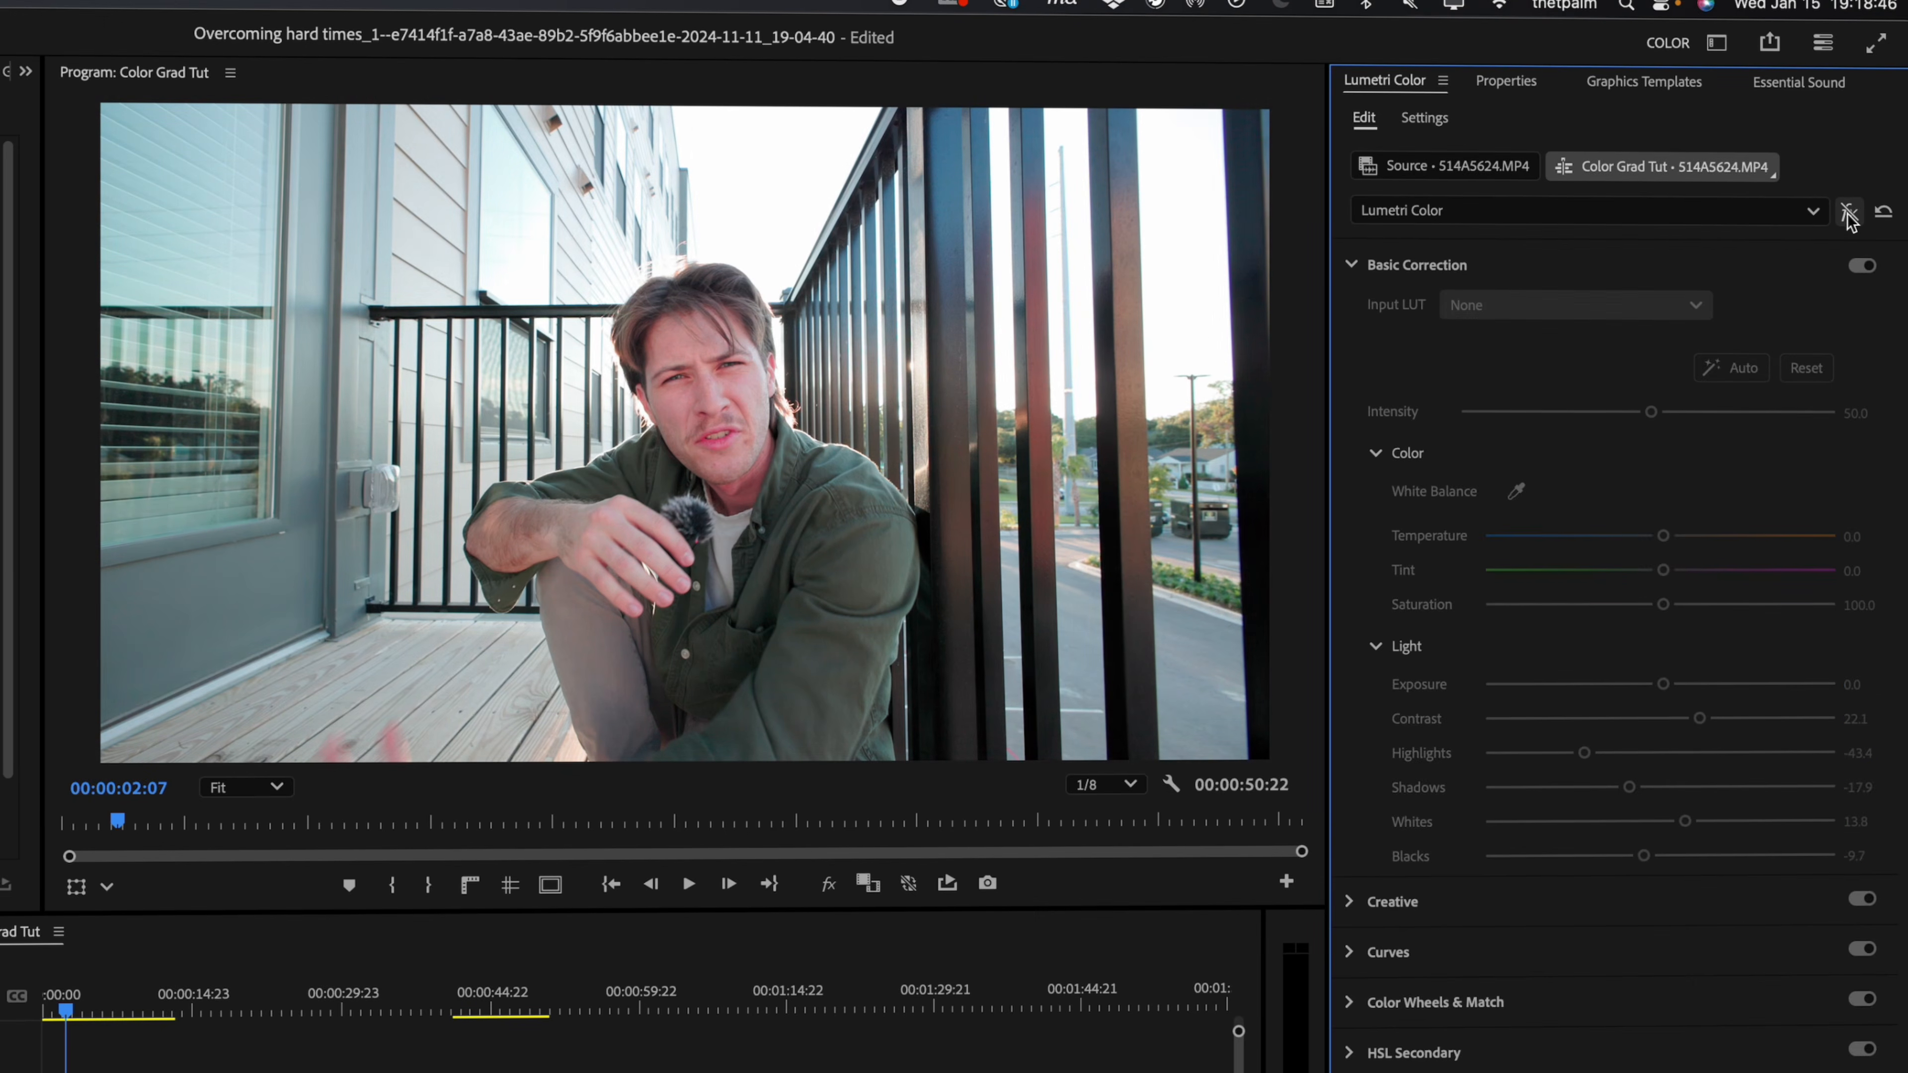
{"action": "left_click", "coordinate": [1849, 214]}
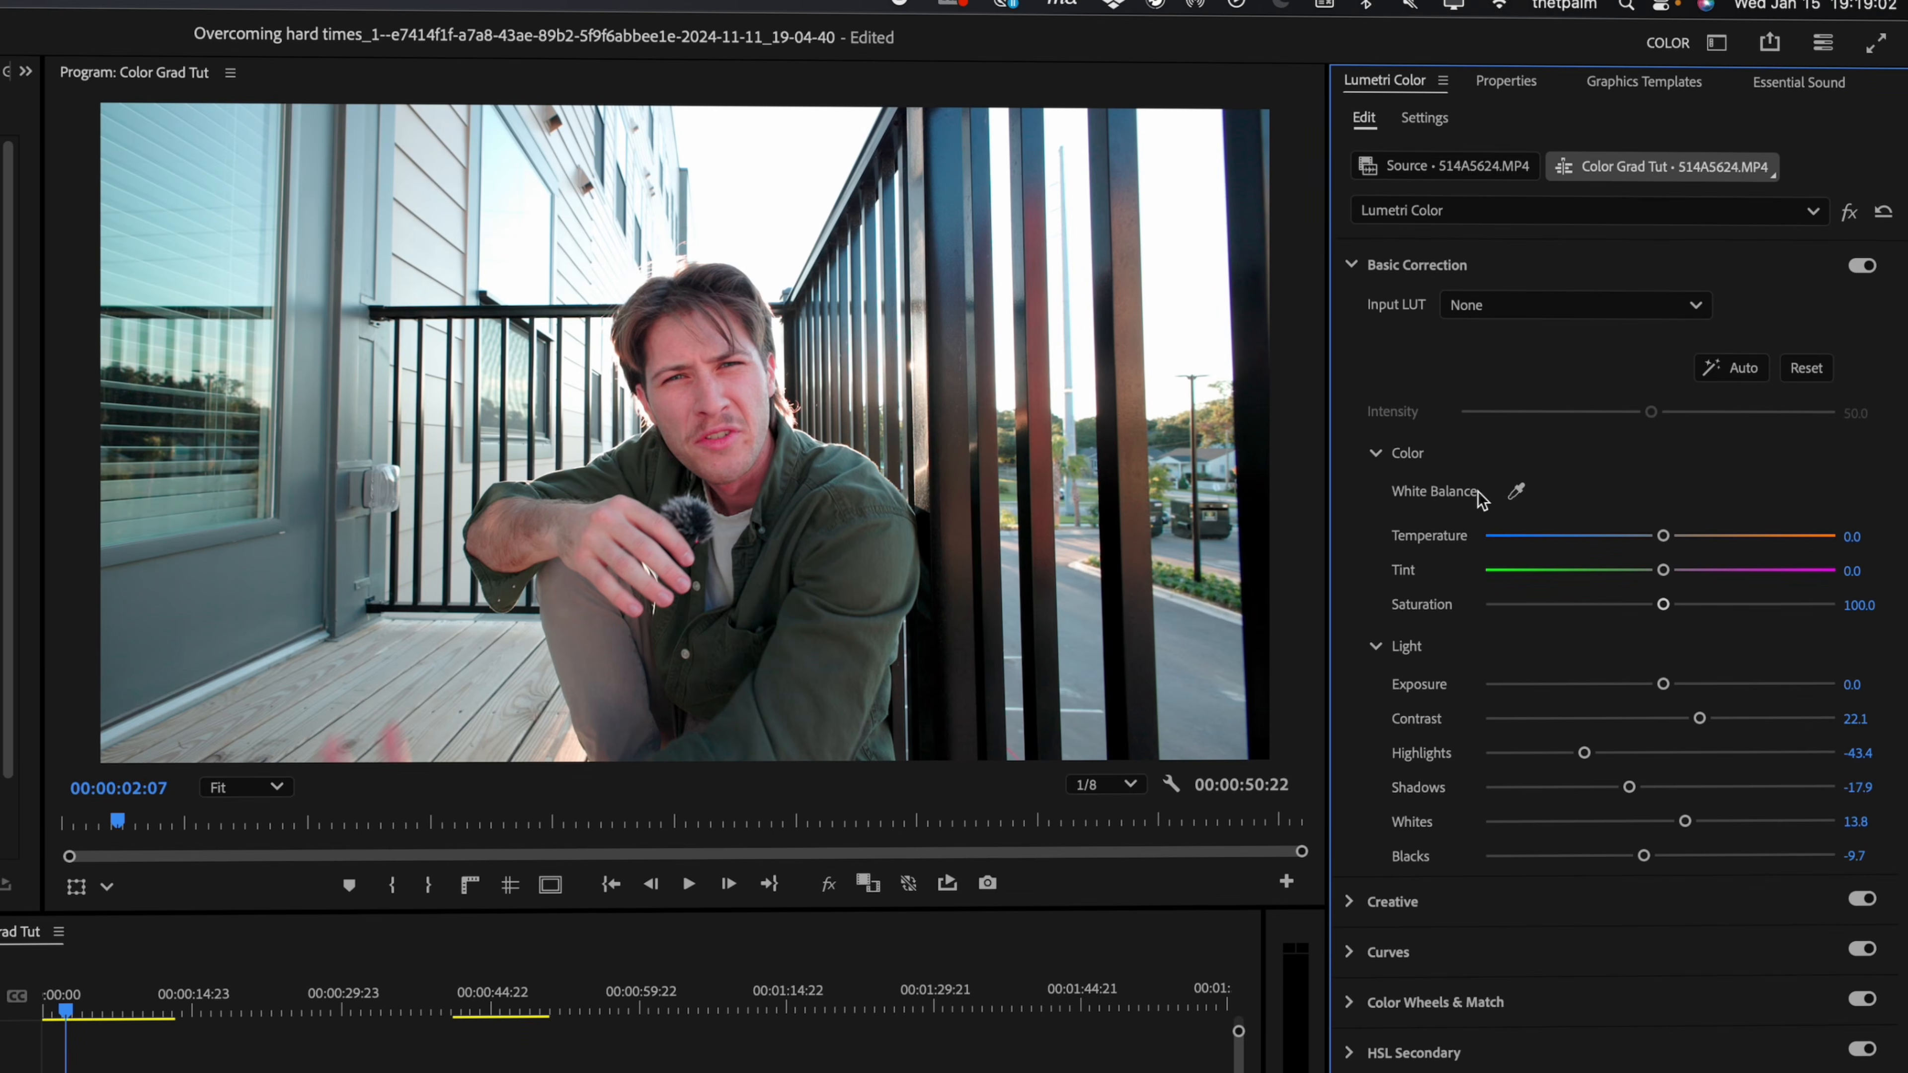
Step: Sample the man's white T-shirt for white balance and set Saturation to 109.0, checking the result against the bypassed grade
{"action": "left_click", "coordinate": [1519, 493]}
{"action": "left_click", "coordinate": [726, 534]}
{"action": "left_click", "coordinate": [1675, 604]}
{"action": "left_click", "coordinate": [1850, 213]}
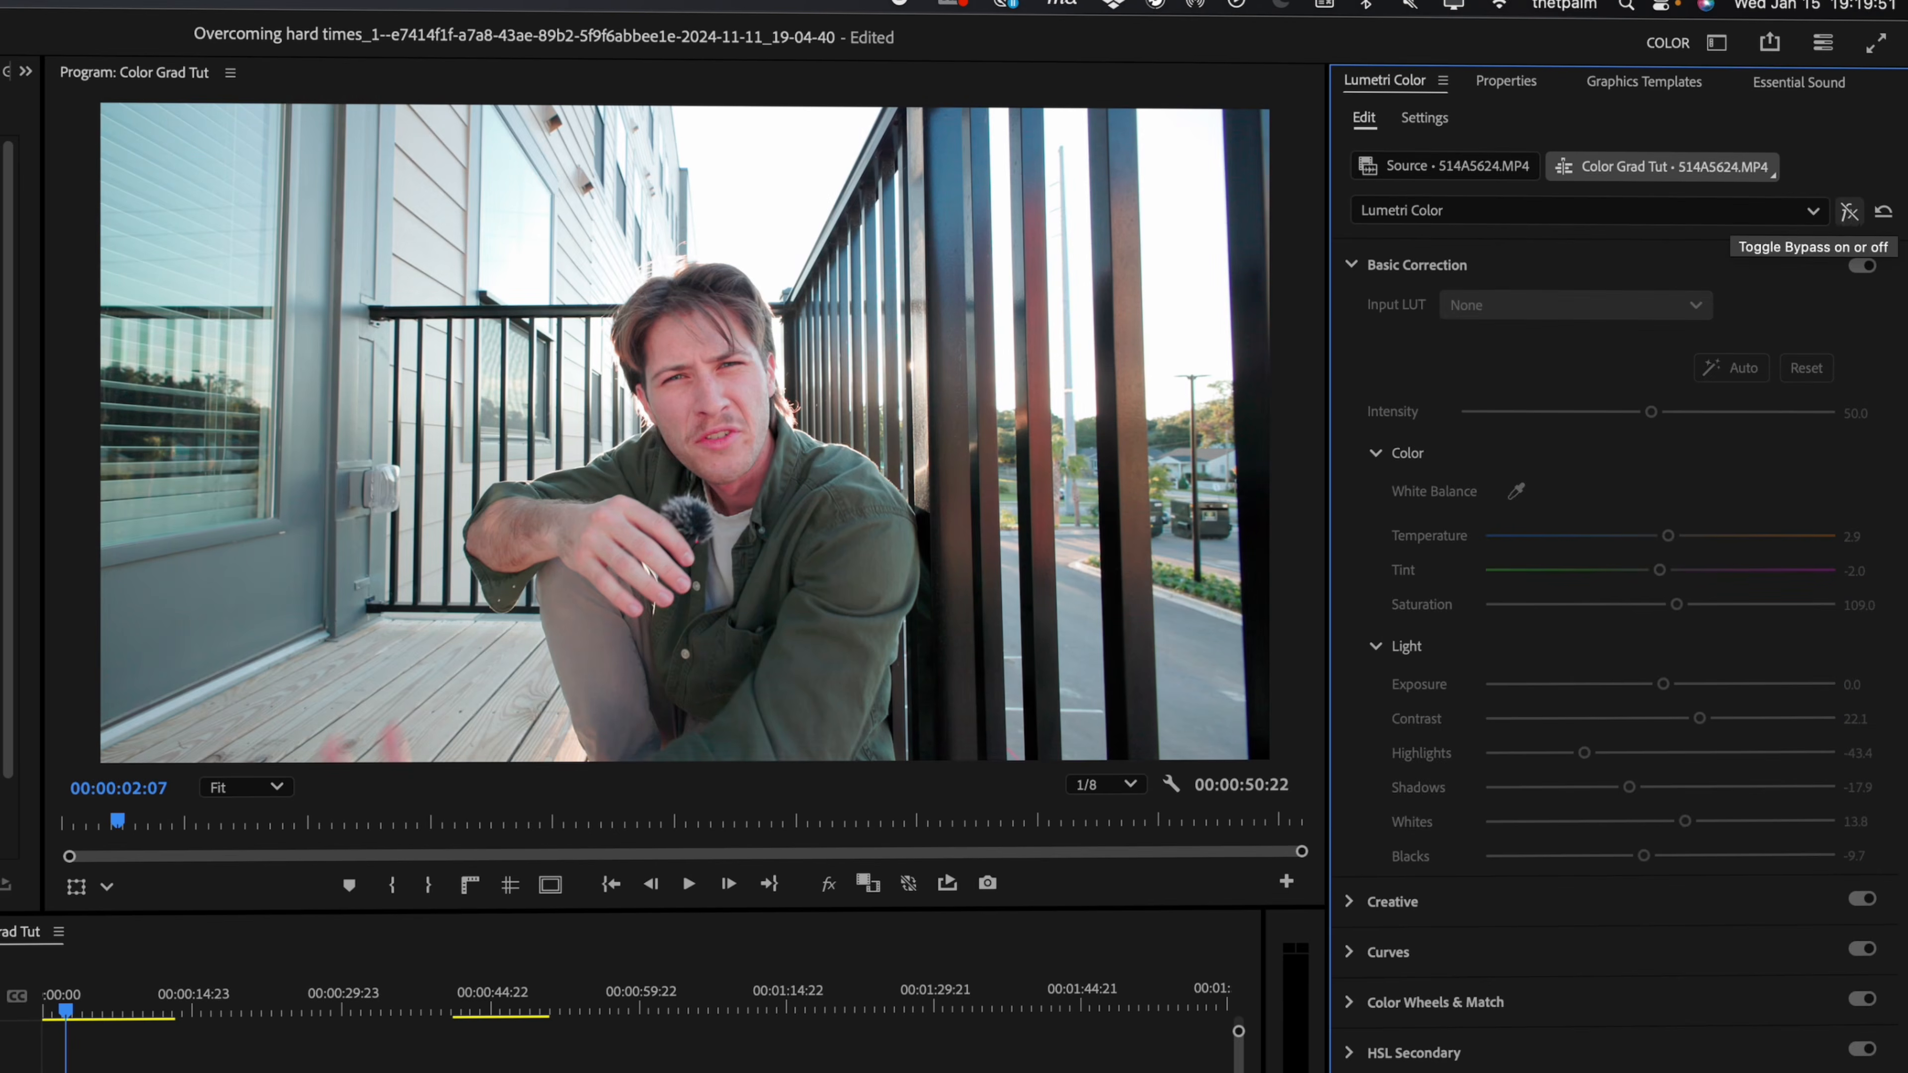
{"action": "left_click", "coordinate": [1846, 214]}
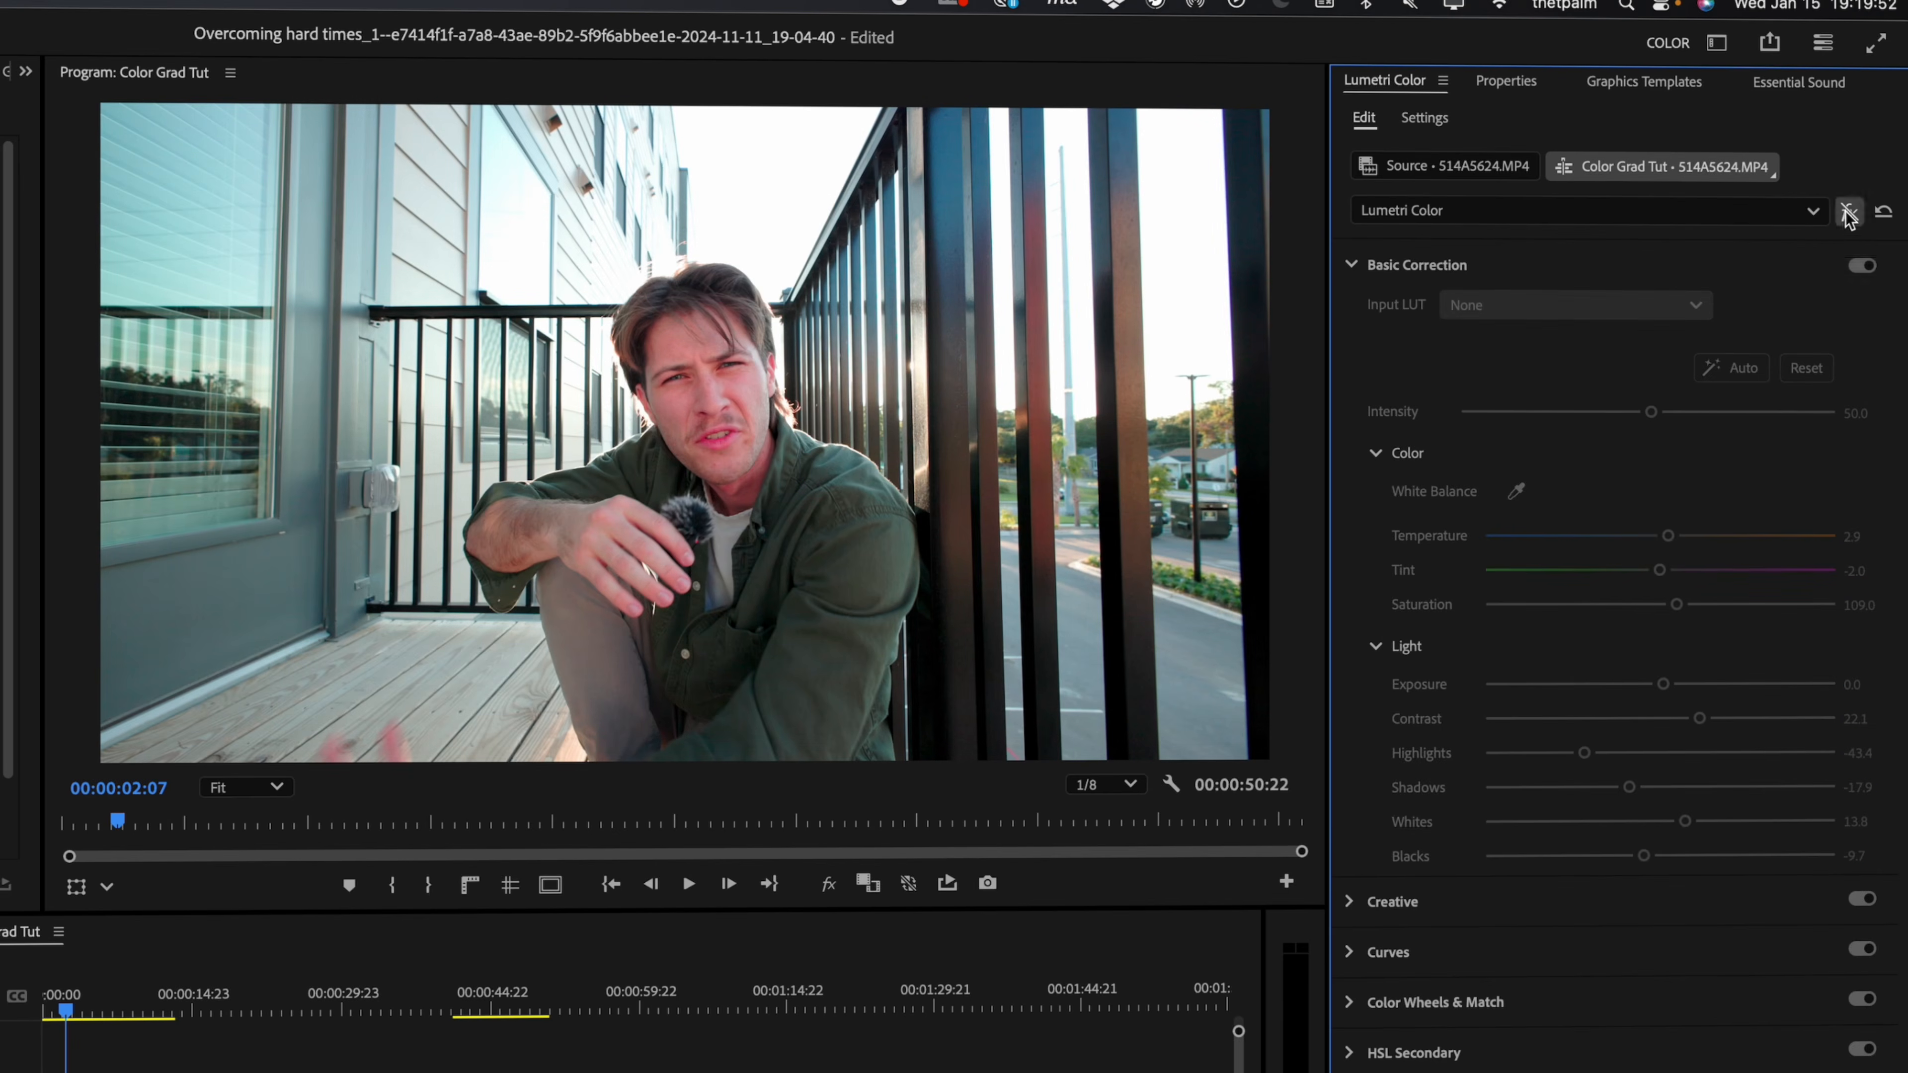
Step: Key the skin tone in HSL Secondary by sampling the man's cheek, with Basic Correction collapsed
{"action": "left_click", "coordinate": [1764, 262]}
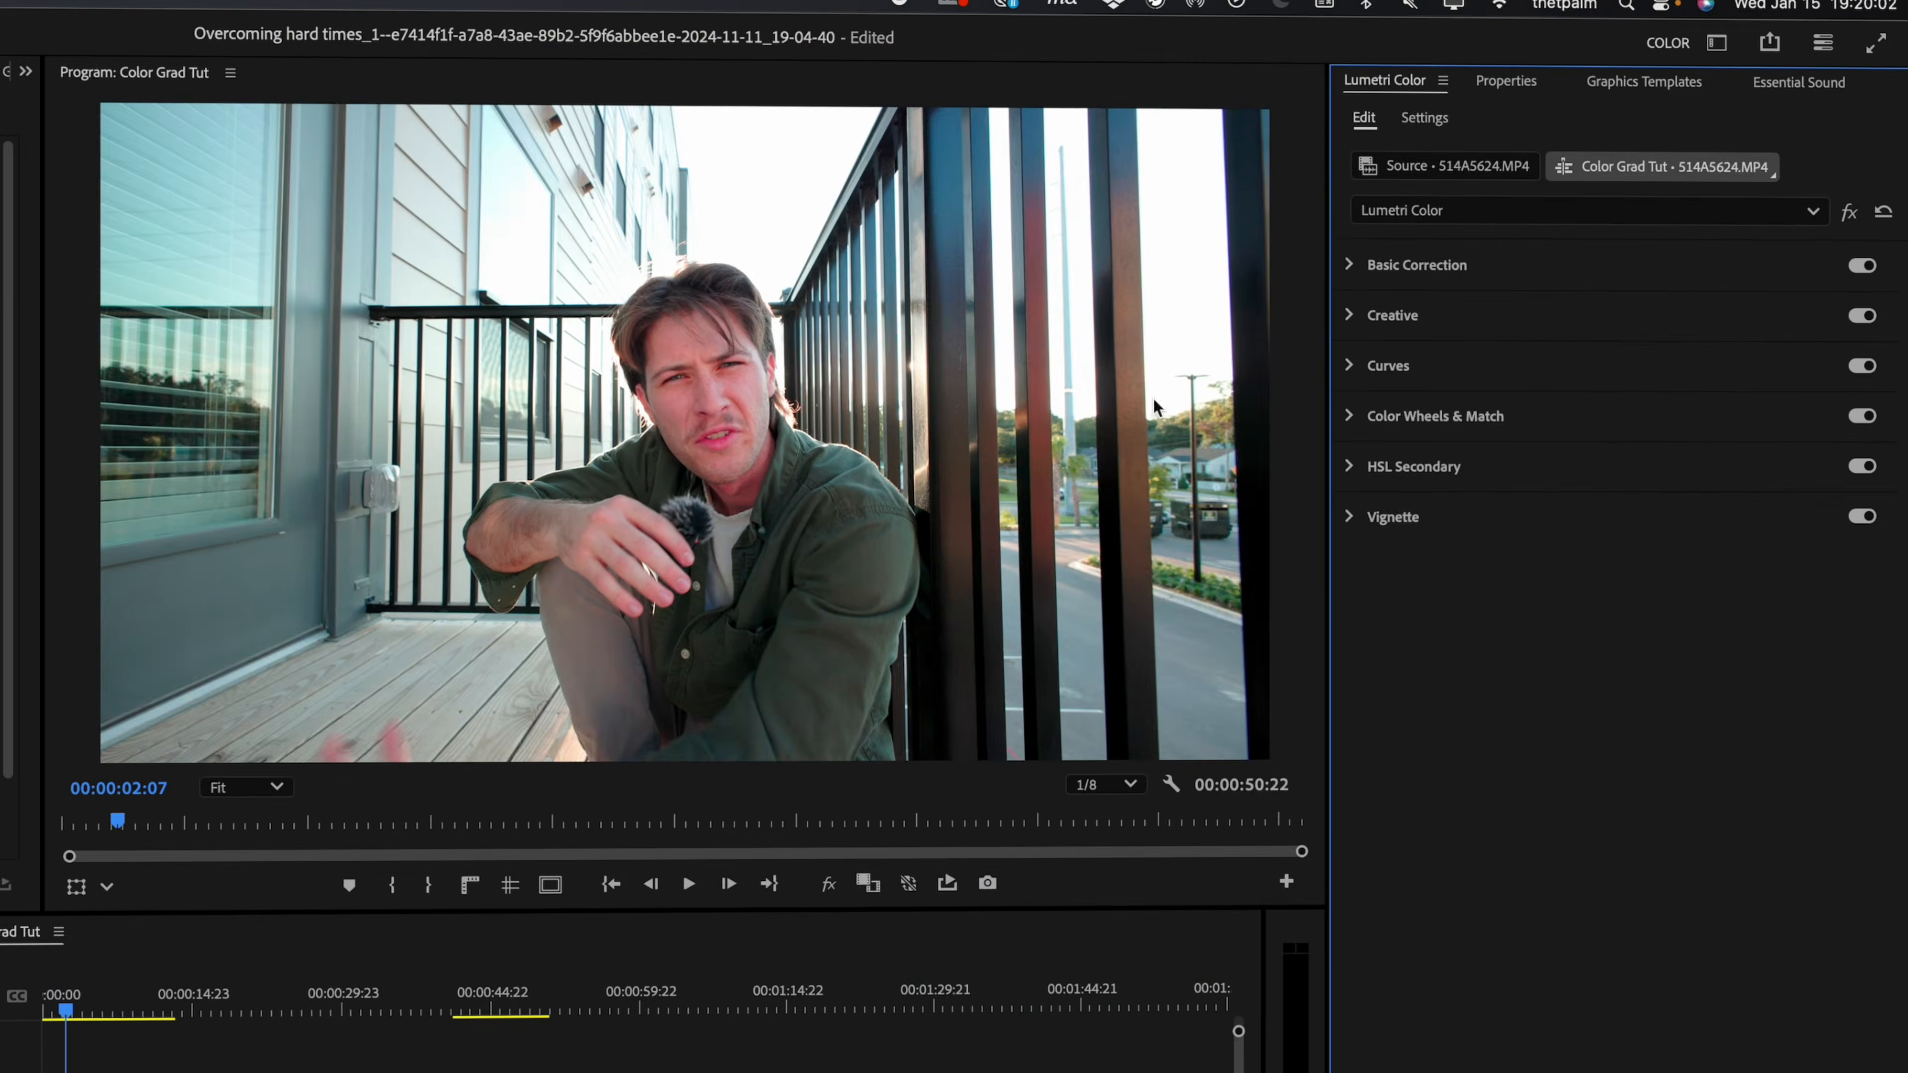
{"action": "scroll", "coordinate": [737, 430], "scroll_direction": "up", "scroll_amount": 5}
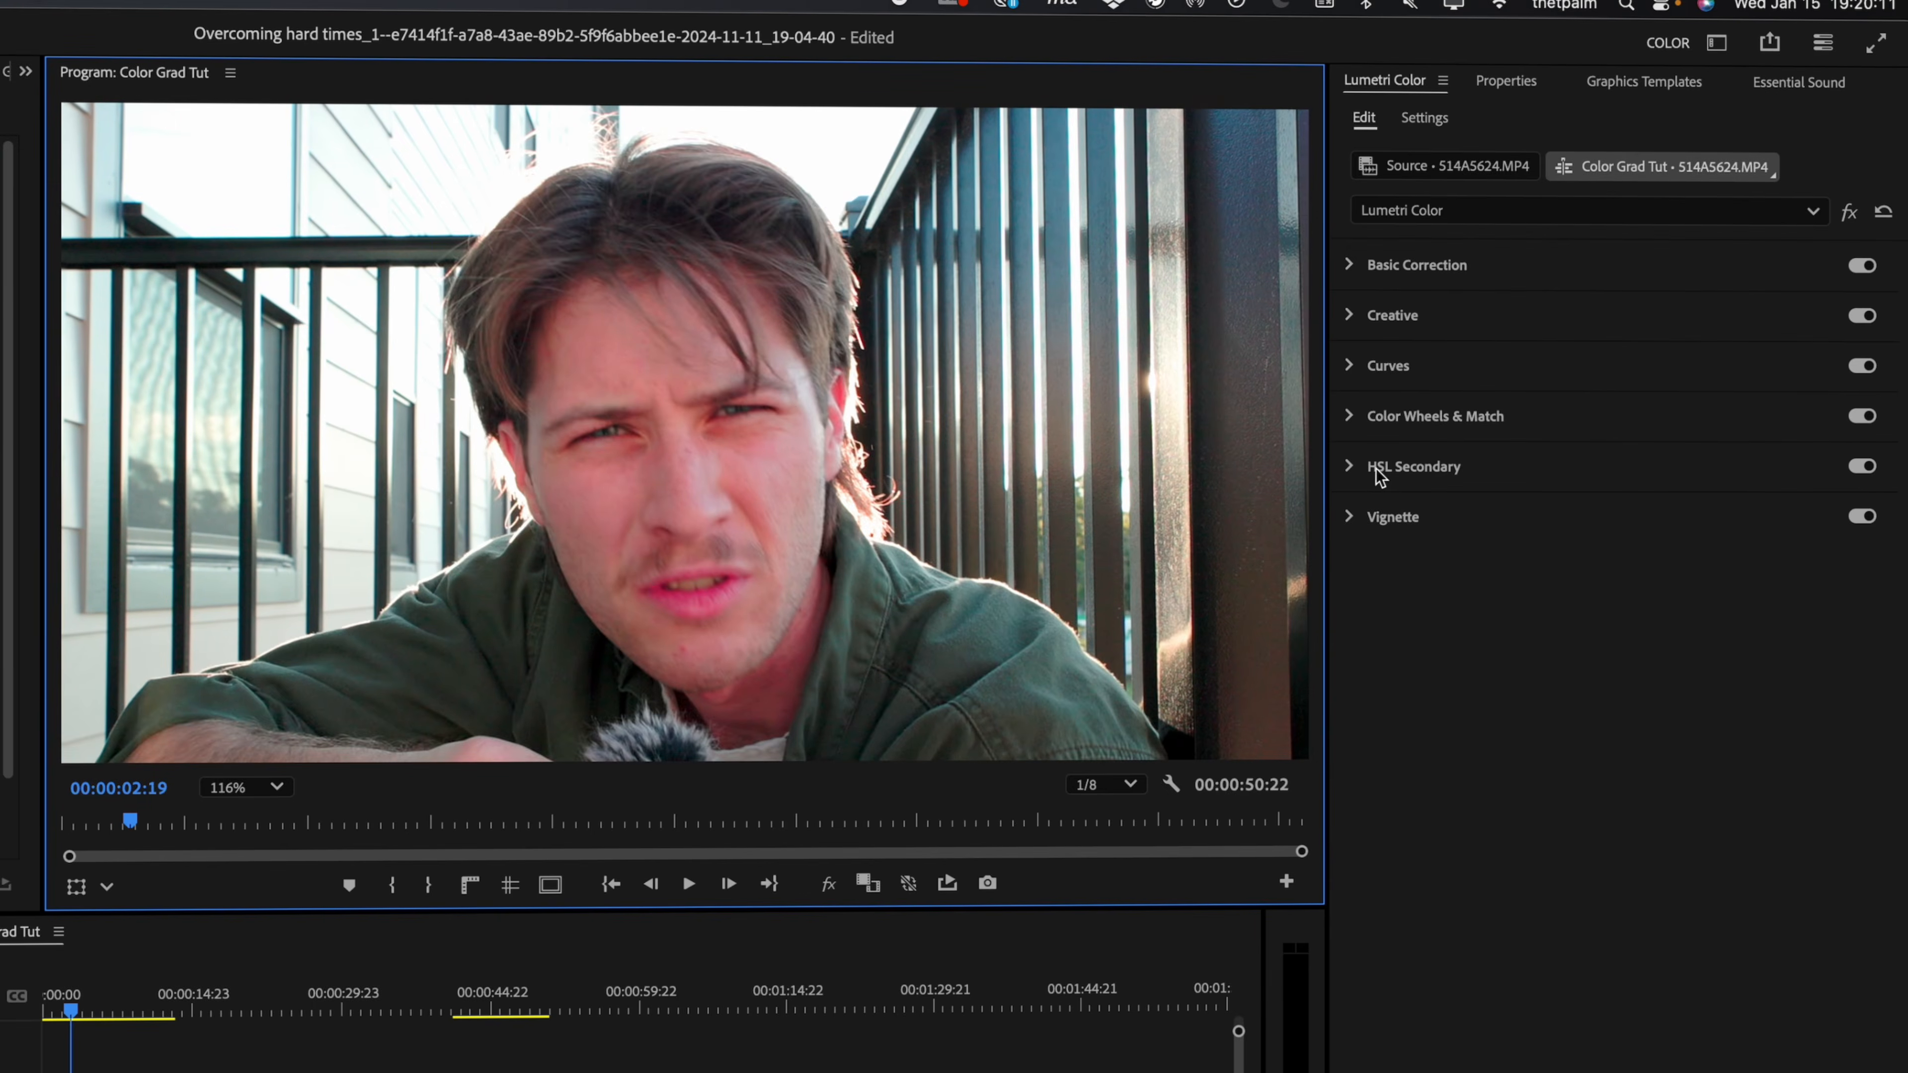
{"action": "left_click", "coordinate": [1357, 472]}
{"action": "scroll", "coordinate": [1392, 483], "scroll_direction": "down", "scroll_amount": 3}
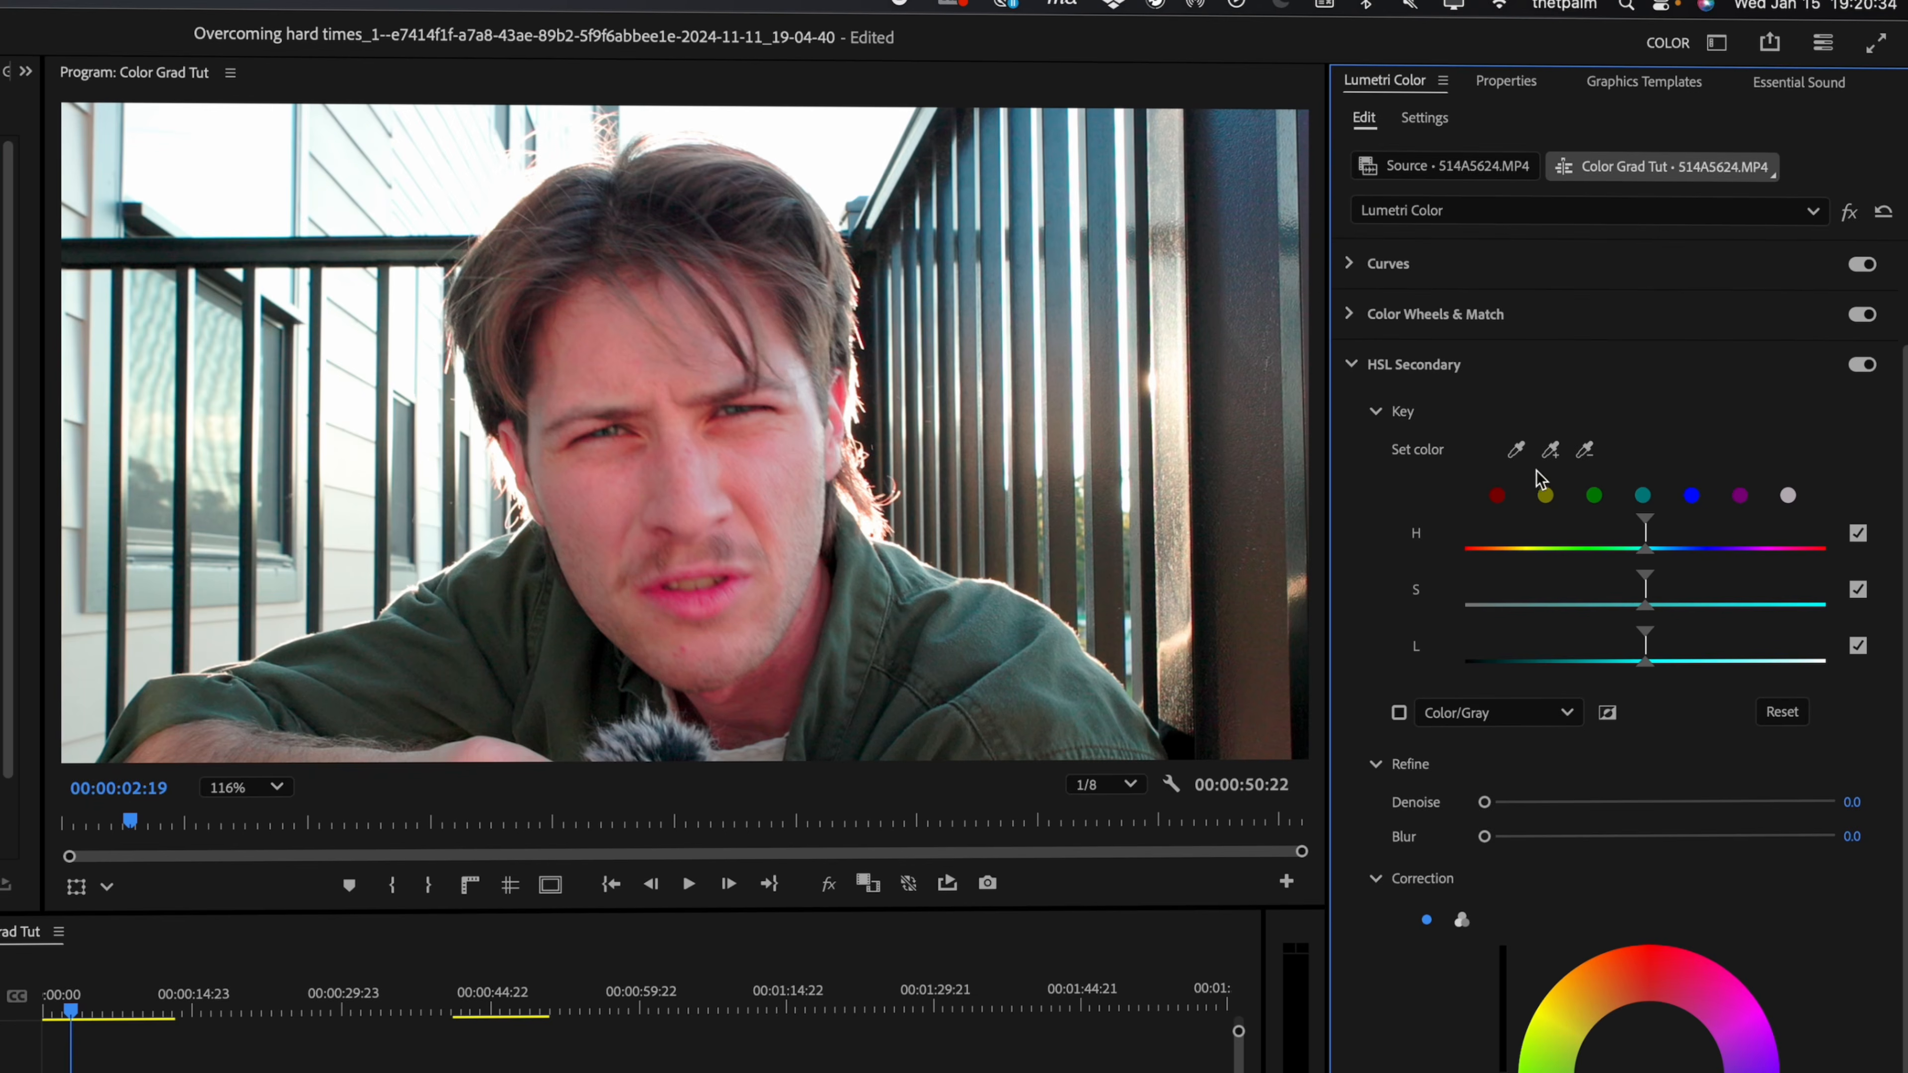
{"action": "left_click", "coordinate": [1551, 453]}
{"action": "left_click", "coordinate": [628, 525]}
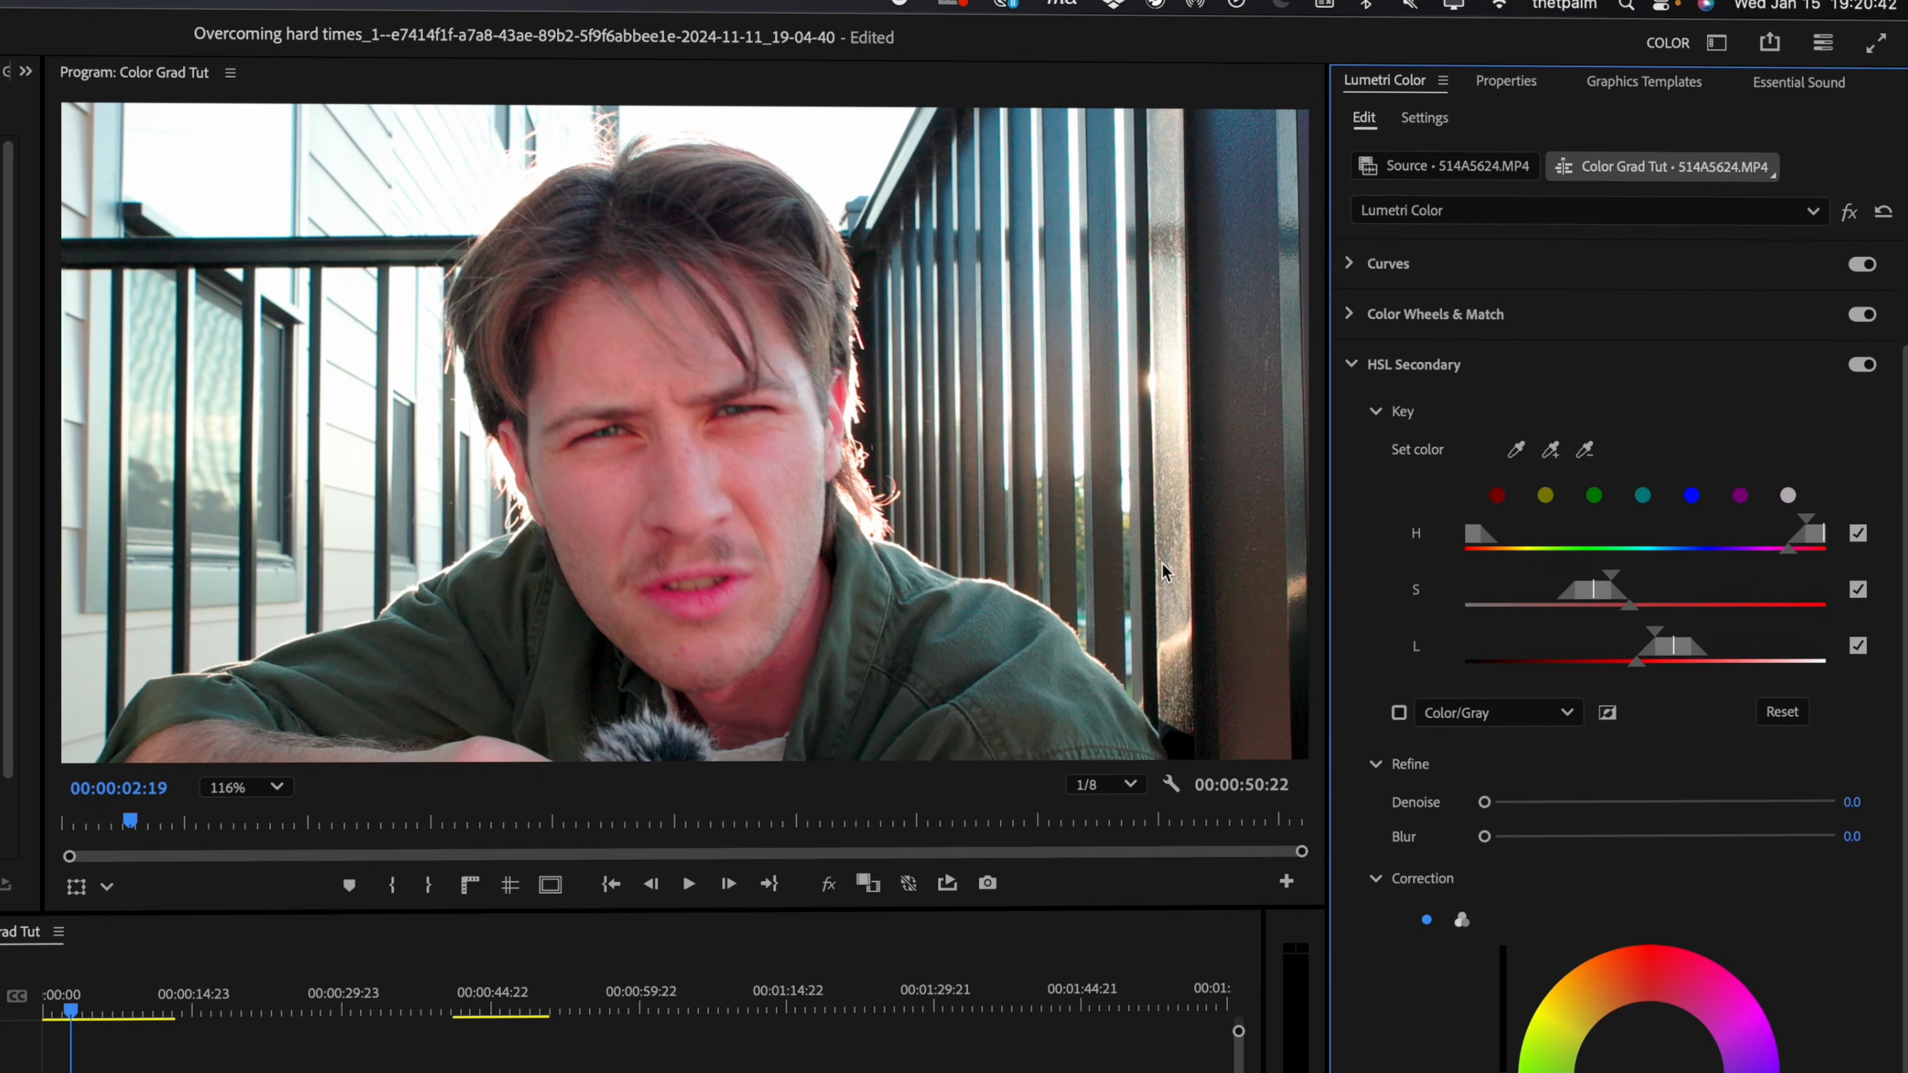
Step: Widen the key's saturation and luminance ranges to cover more of the face, using the Color/Gray mask preview, and turn the preview off
{"action": "left_click", "coordinate": [1399, 713]}
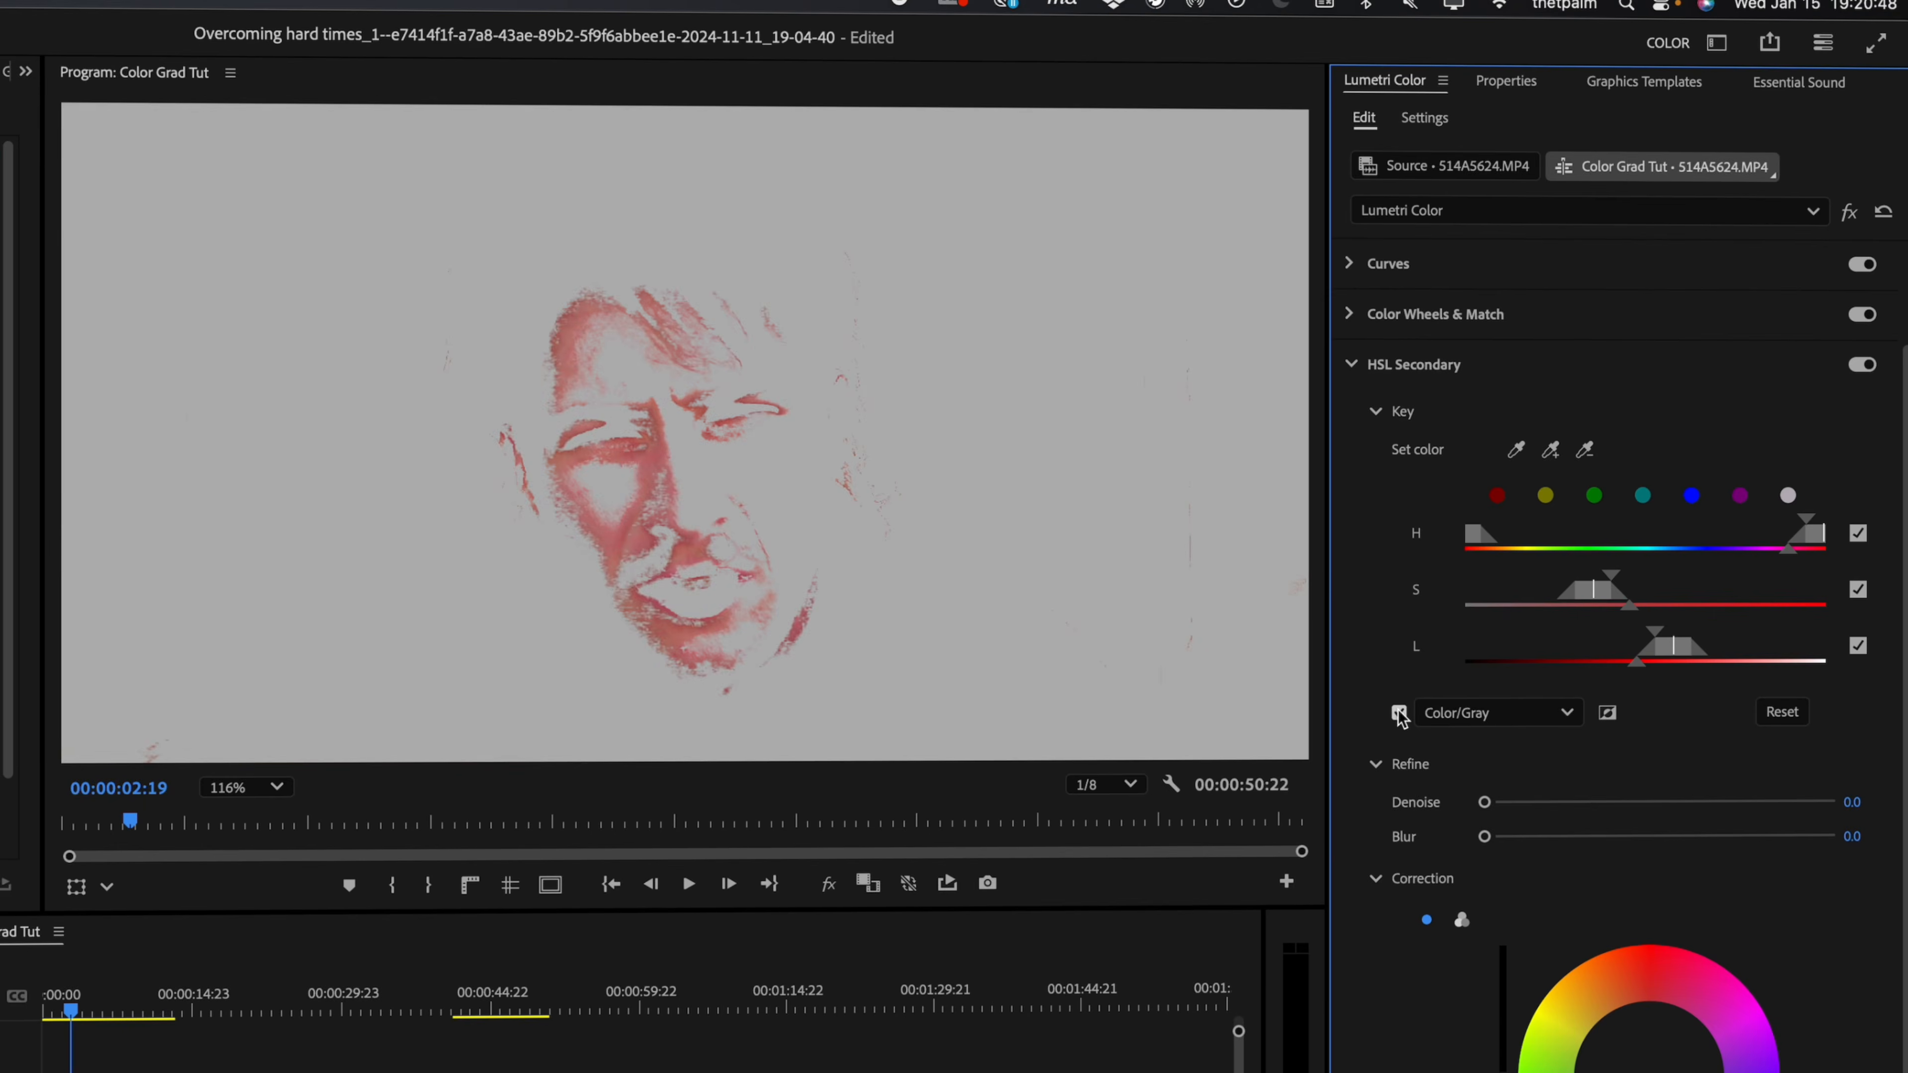
{"action": "left_click", "coordinate": [1399, 713]}
{"action": "left_click", "coordinate": [1399, 713]}
{"action": "left_click", "coordinate": [1404, 711]}
{"action": "left_click", "coordinate": [1410, 709]}
{"action": "left_click_drag", "start_coordinate": [1594, 589], "coordinate": [1645, 604]}
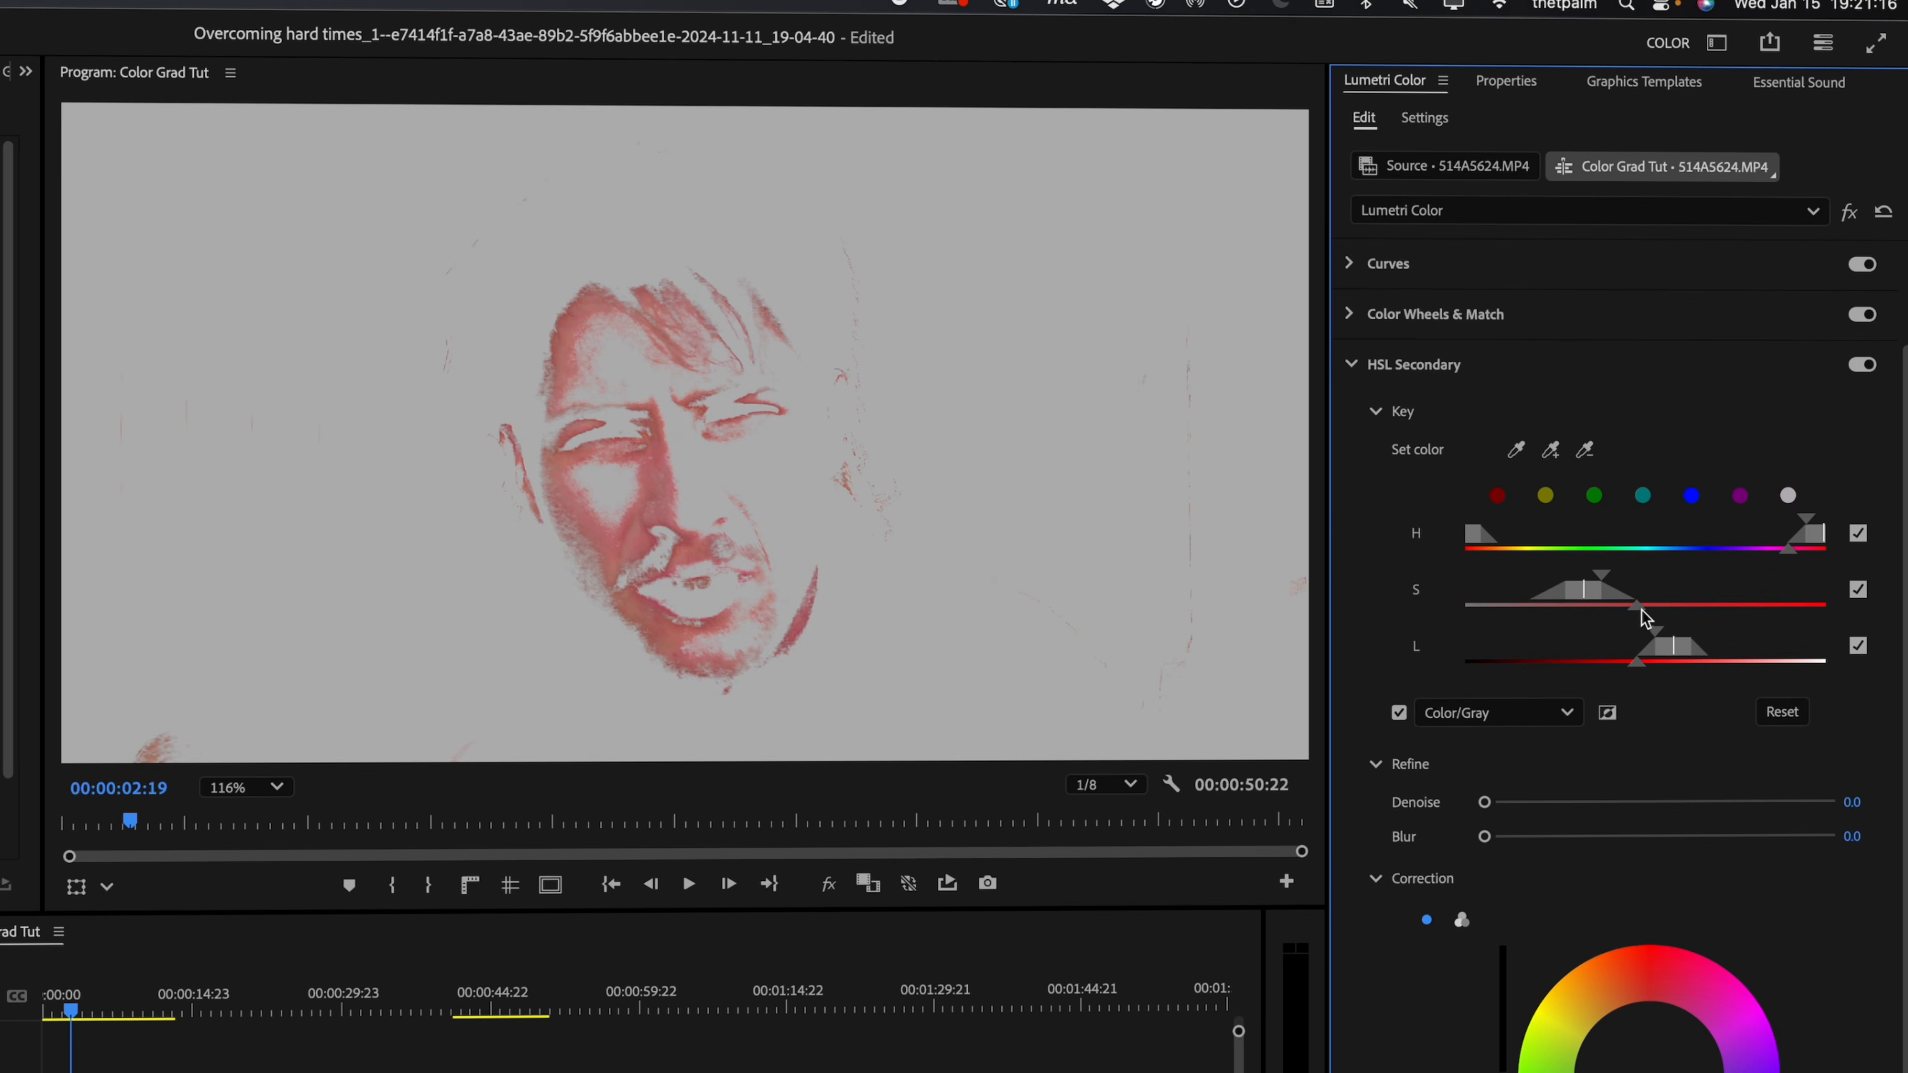
{"action": "mouse_move", "coordinate": [1638, 662]}
{"action": "left_mouse_down"}
{"action": "mouse_move", "coordinate": [1614, 657]}
{"action": "mouse_move", "coordinate": [1644, 633]}
{"action": "left_mouse_up"}
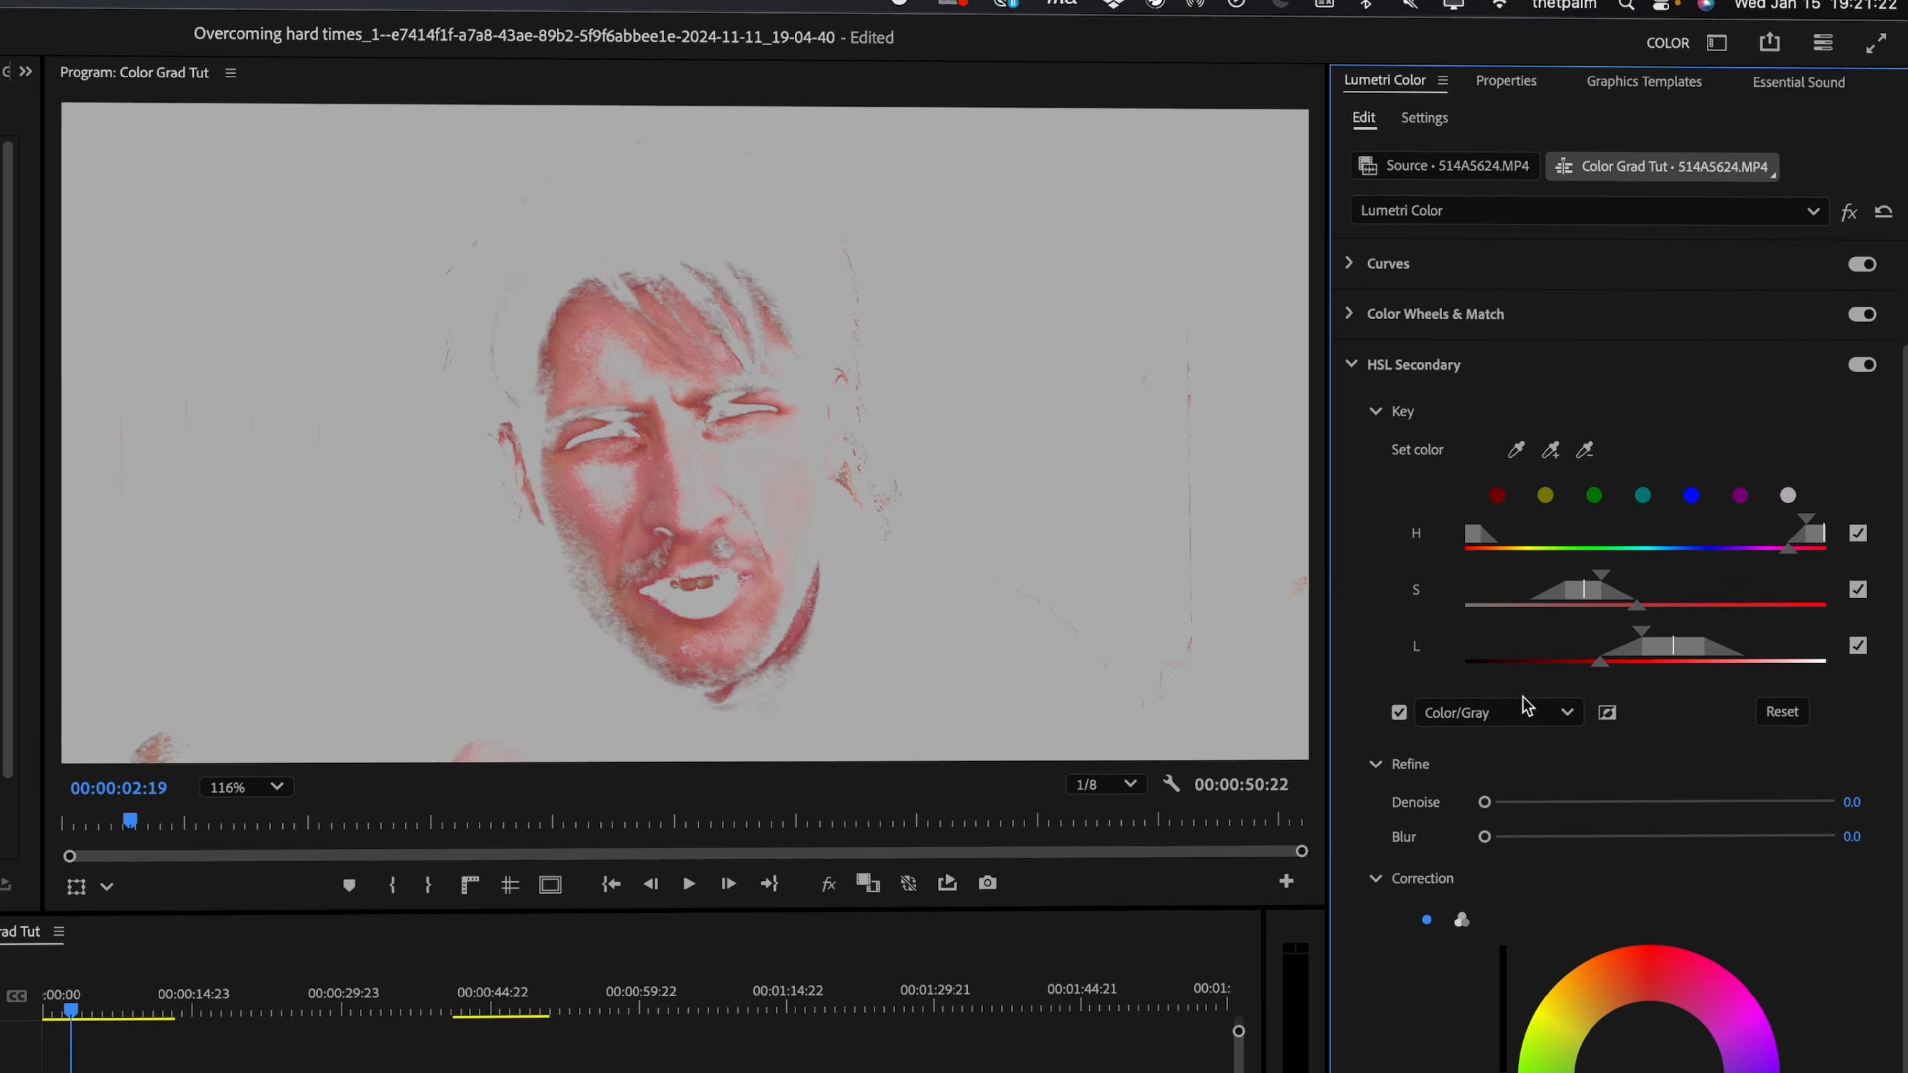
{"action": "left_click", "coordinate": [1399, 710]}
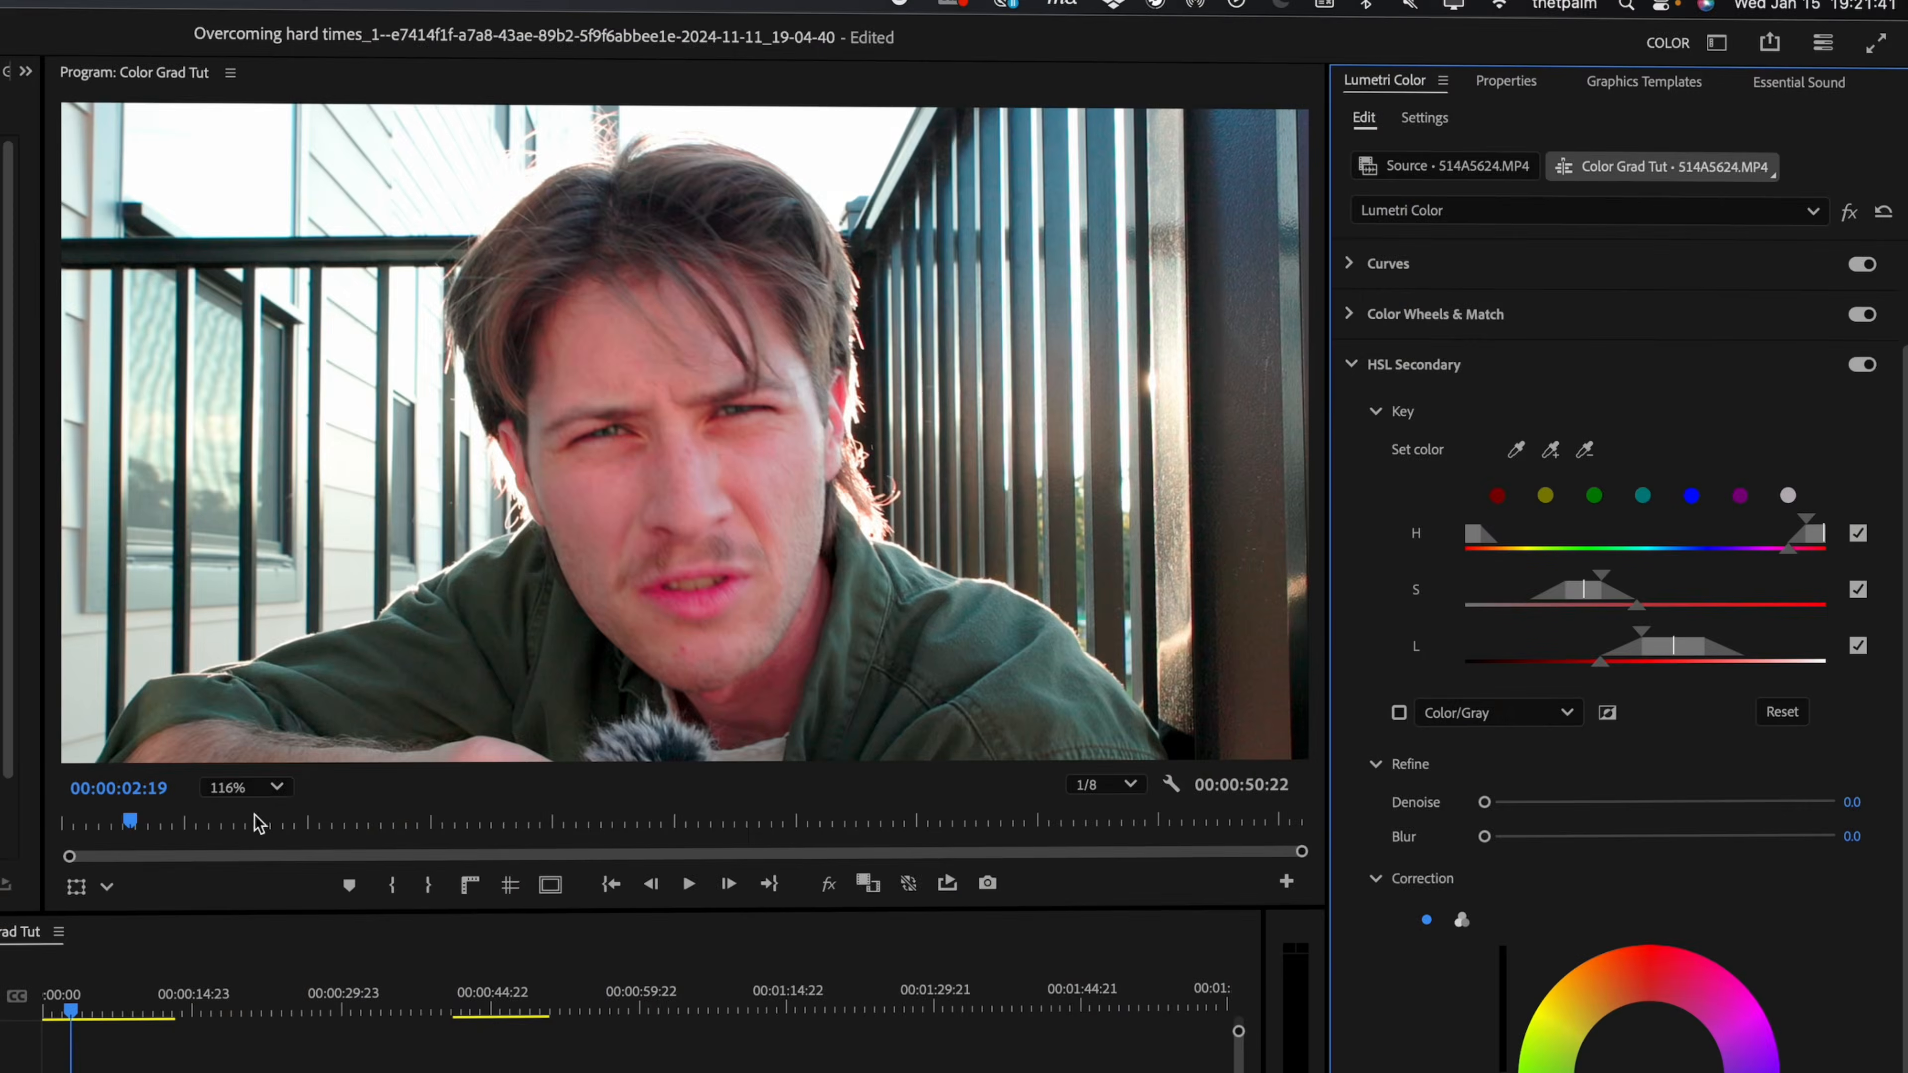
Step: Shift the keyed skin tones slightly toward green on the HSL Secondary correction wheel, with the whole frame in view
{"action": "left_click", "coordinate": [248, 787]}
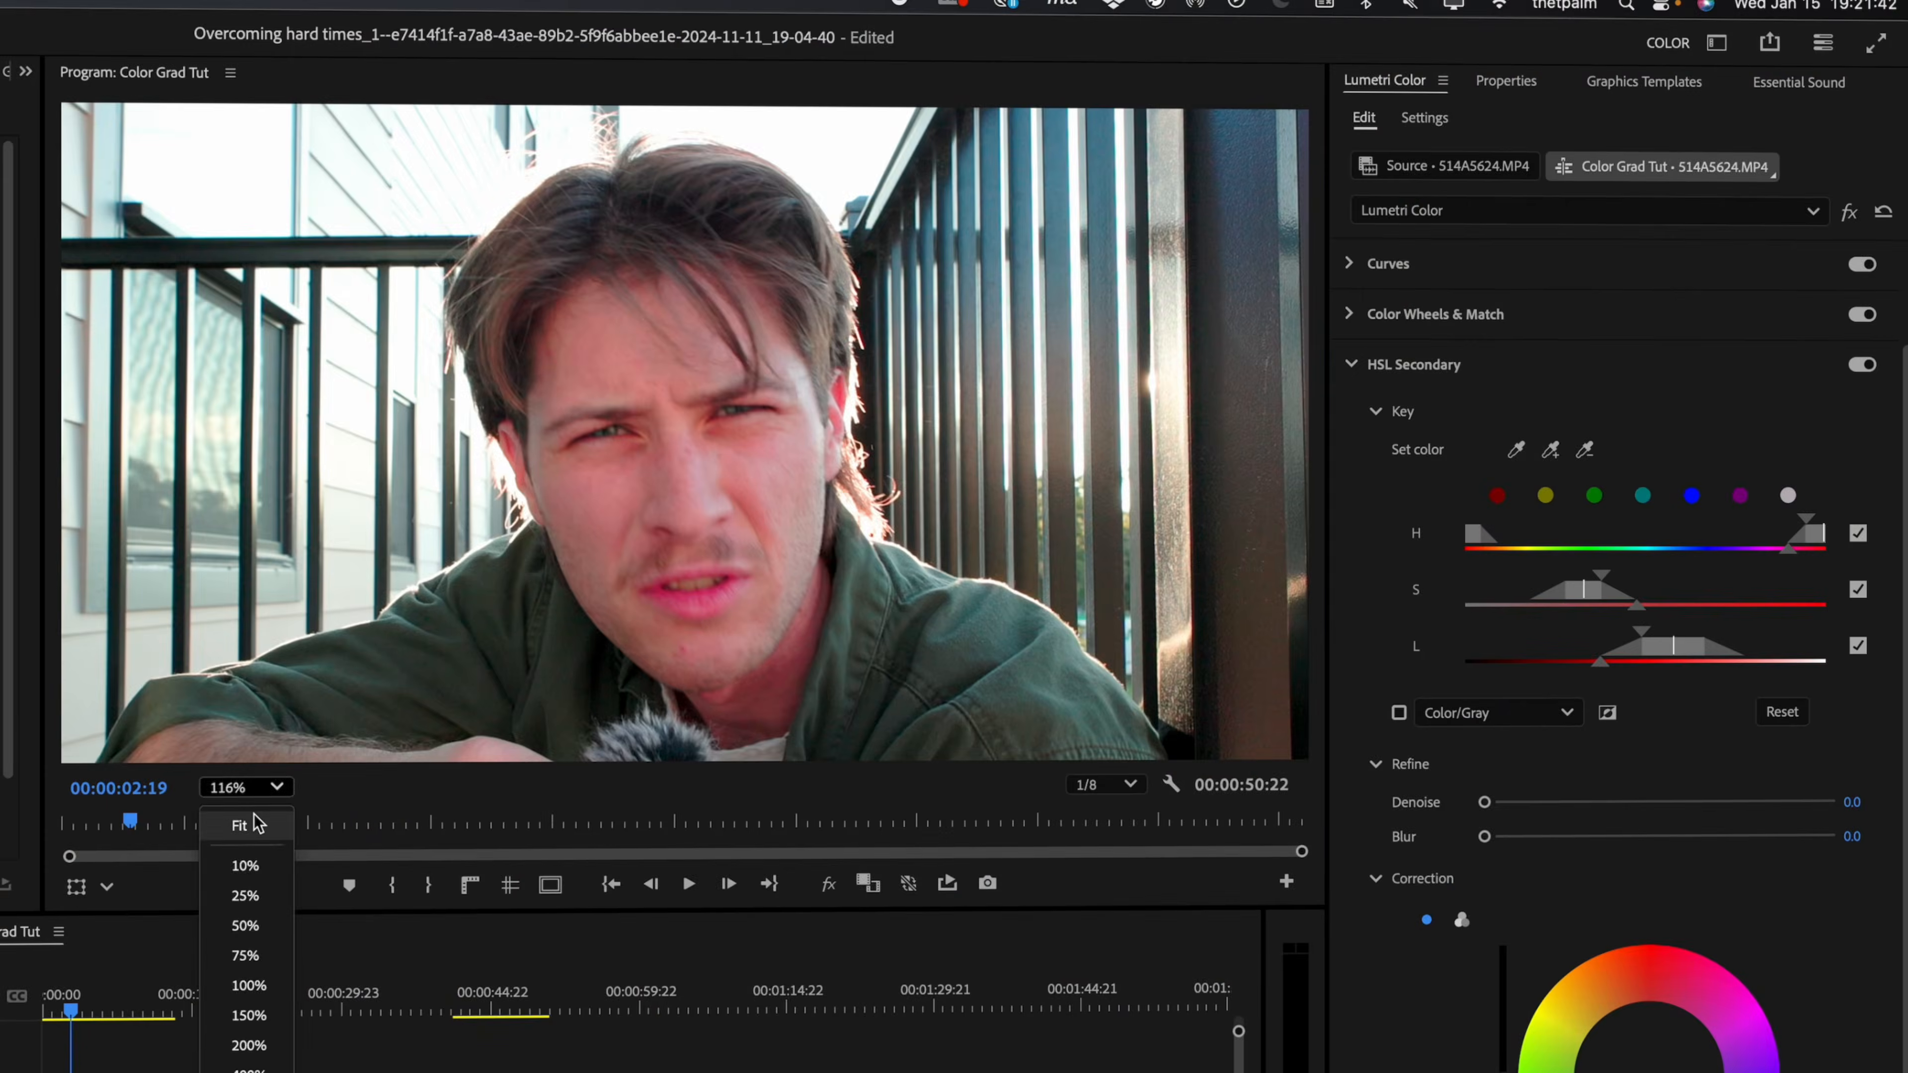
{"action": "left_click", "coordinate": [239, 824]}
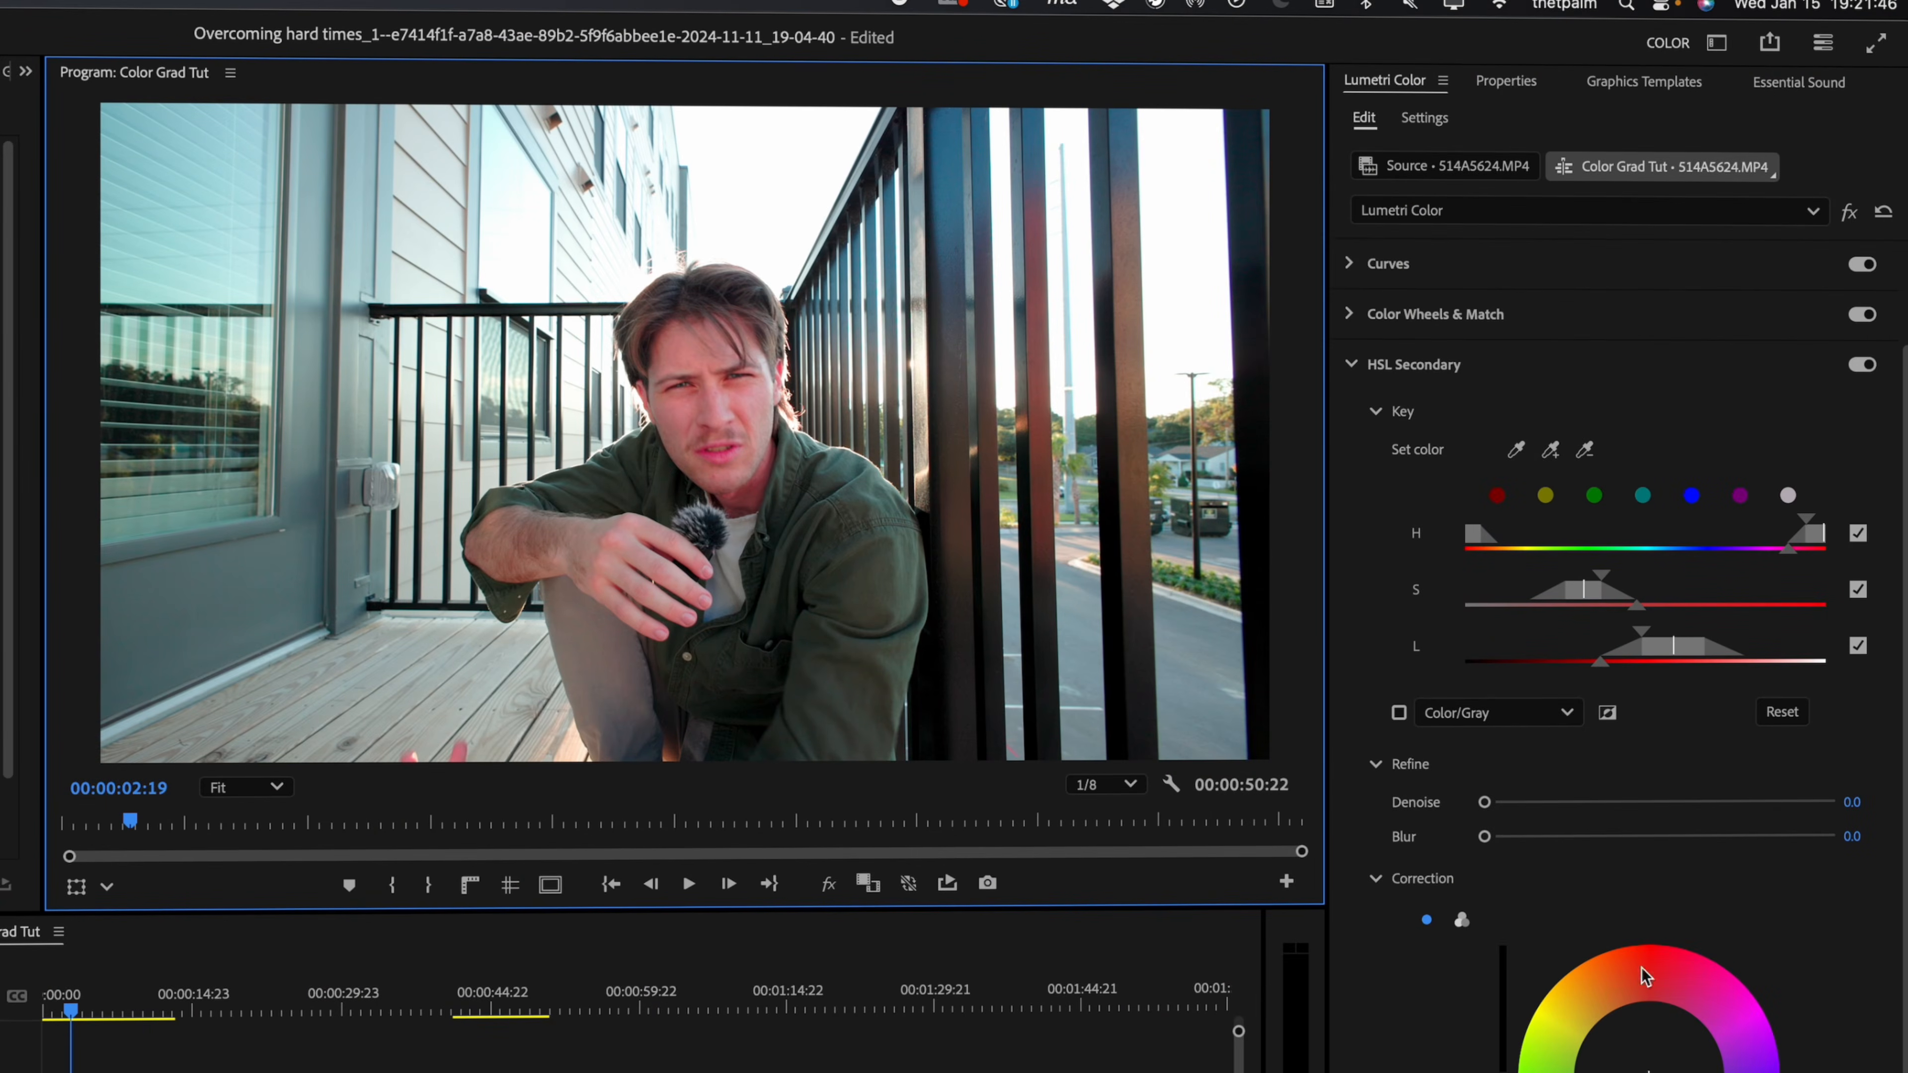
{"action": "left_click", "coordinate": [1377, 411]}
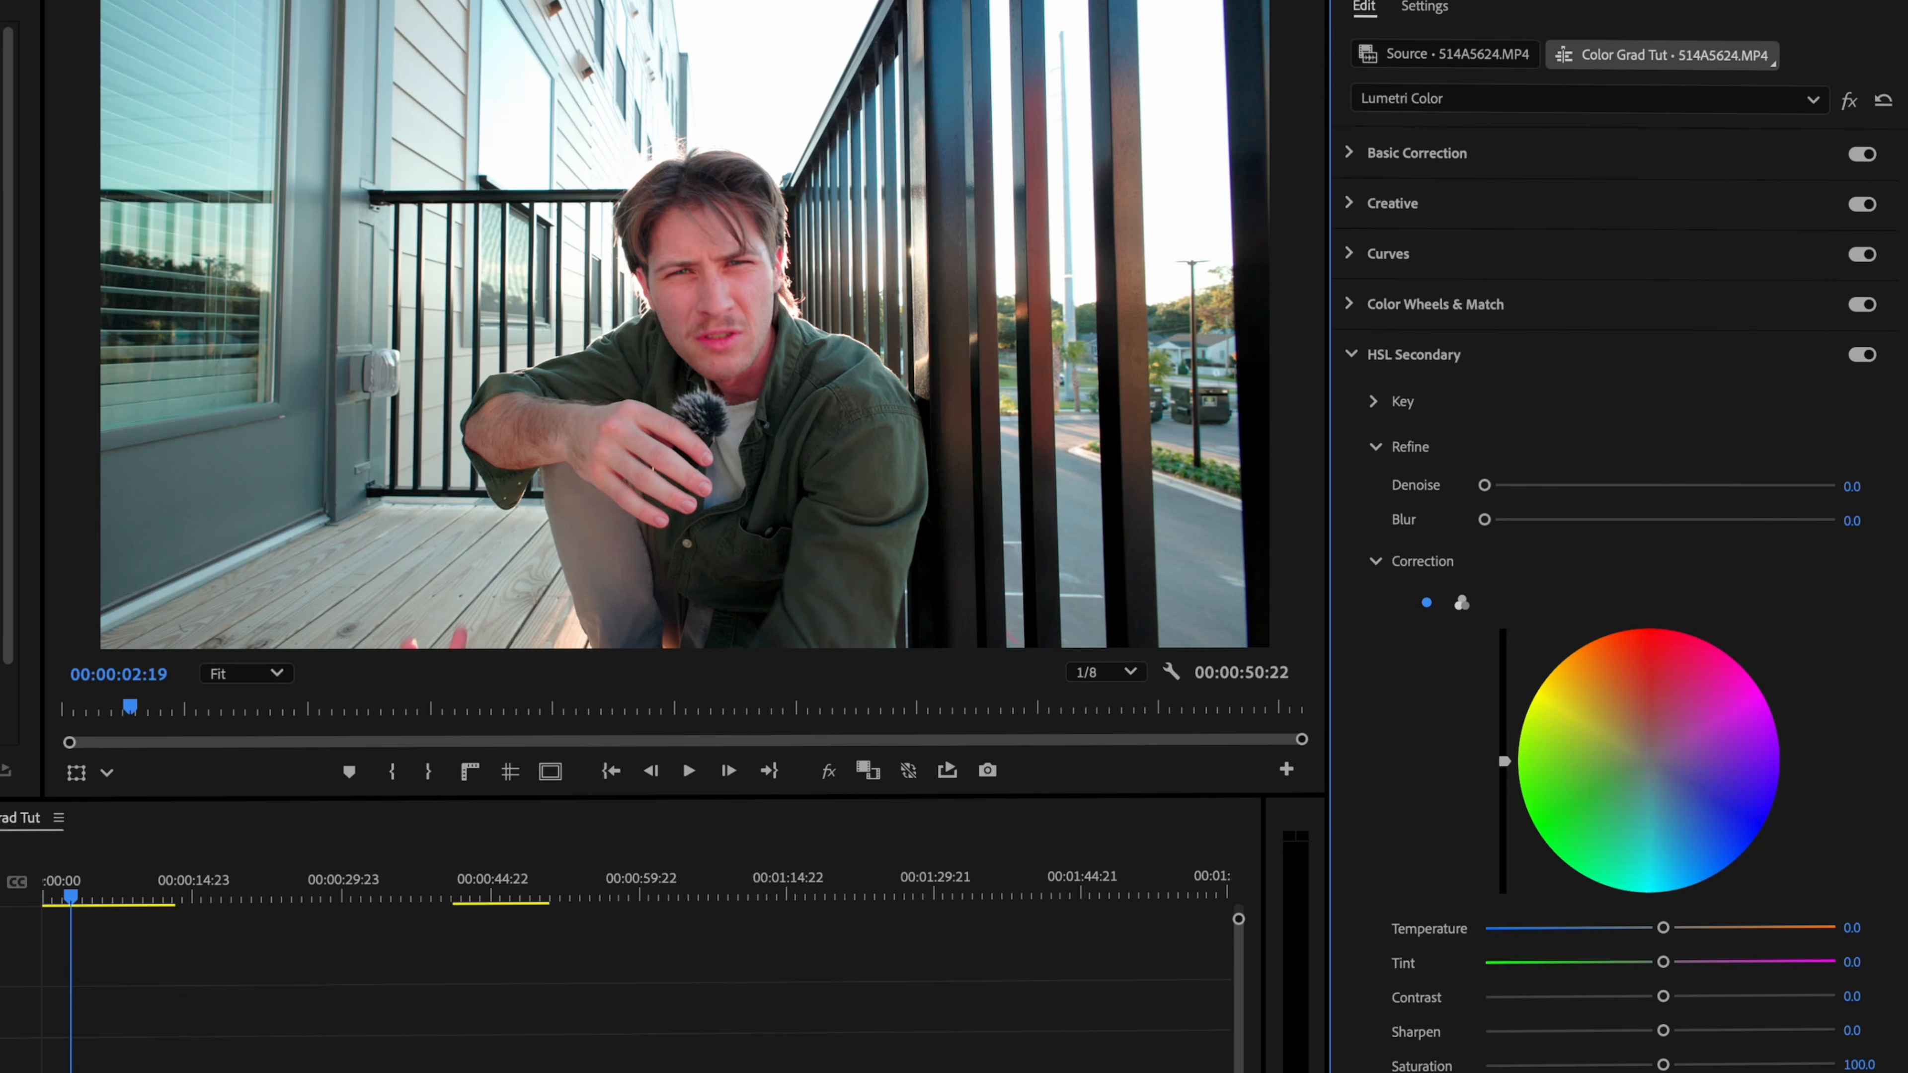
{"action": "mouse_move", "coordinate": [1646, 764]}
{"action": "left_mouse_down"}
{"action": "mouse_move", "coordinate": [1628, 777]}
{"action": "mouse_move", "coordinate": [1640, 765]}
{"action": "left_mouse_up"}
Step: Compare the face up close with the HSL Secondary correction off and on, and fit the frame to the monitor again
{"action": "scroll", "coordinate": [708, 258], "scroll_direction": "up", "scroll_amount": 4}
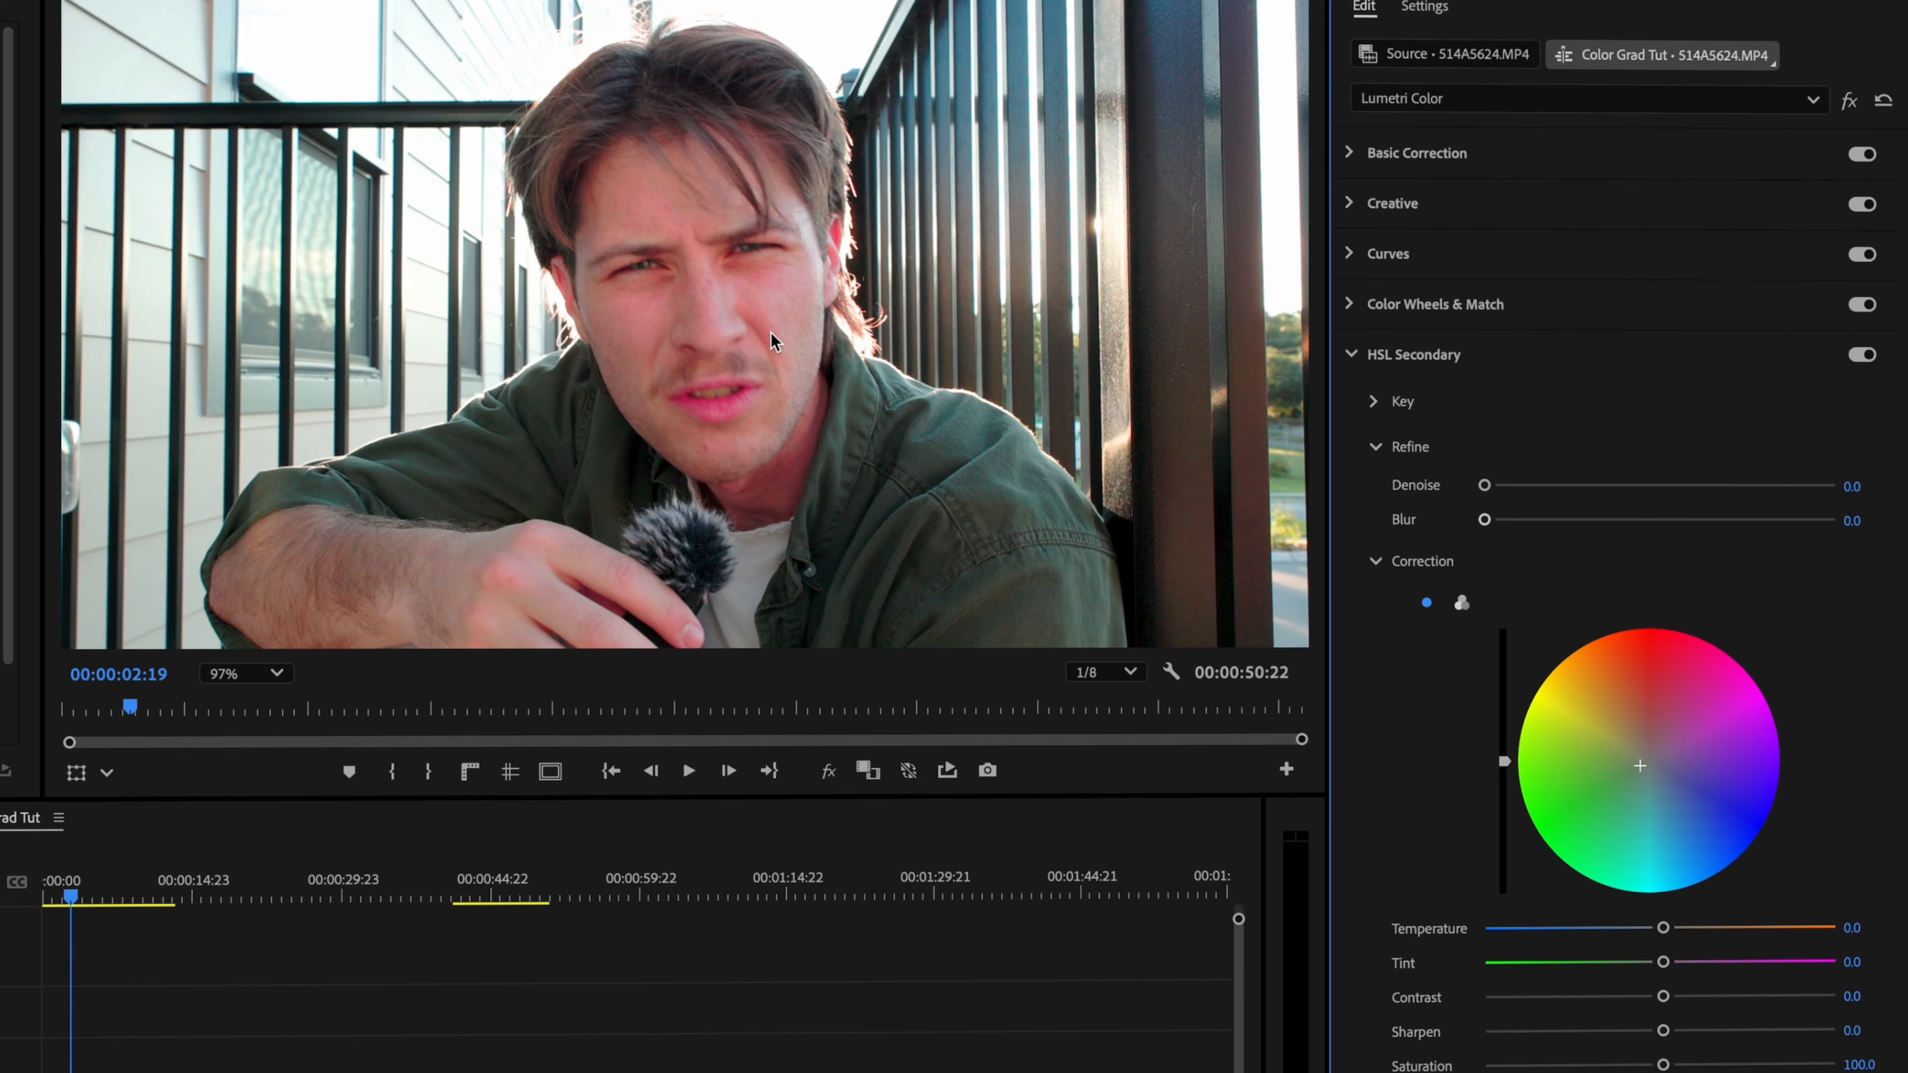
{"action": "left_click", "coordinate": [1861, 355]}
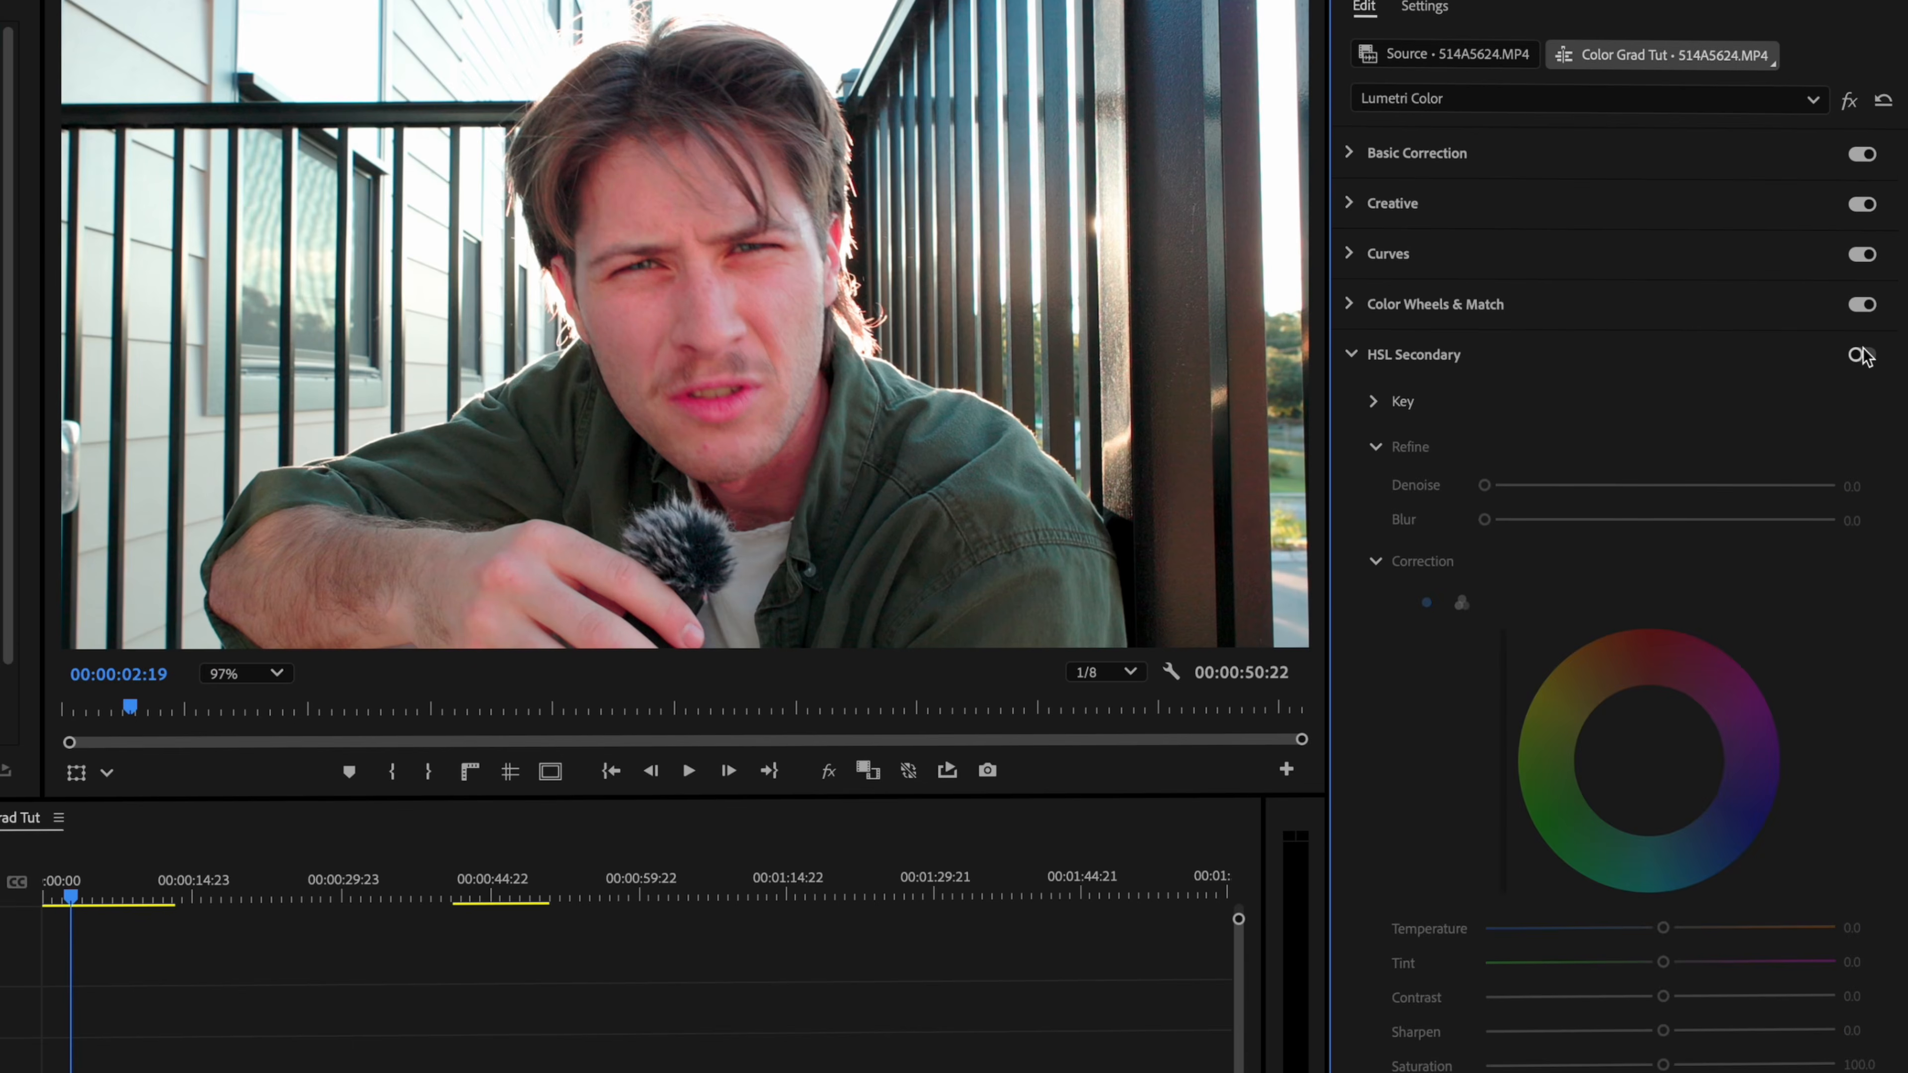
{"action": "left_click", "coordinate": [1862, 355]}
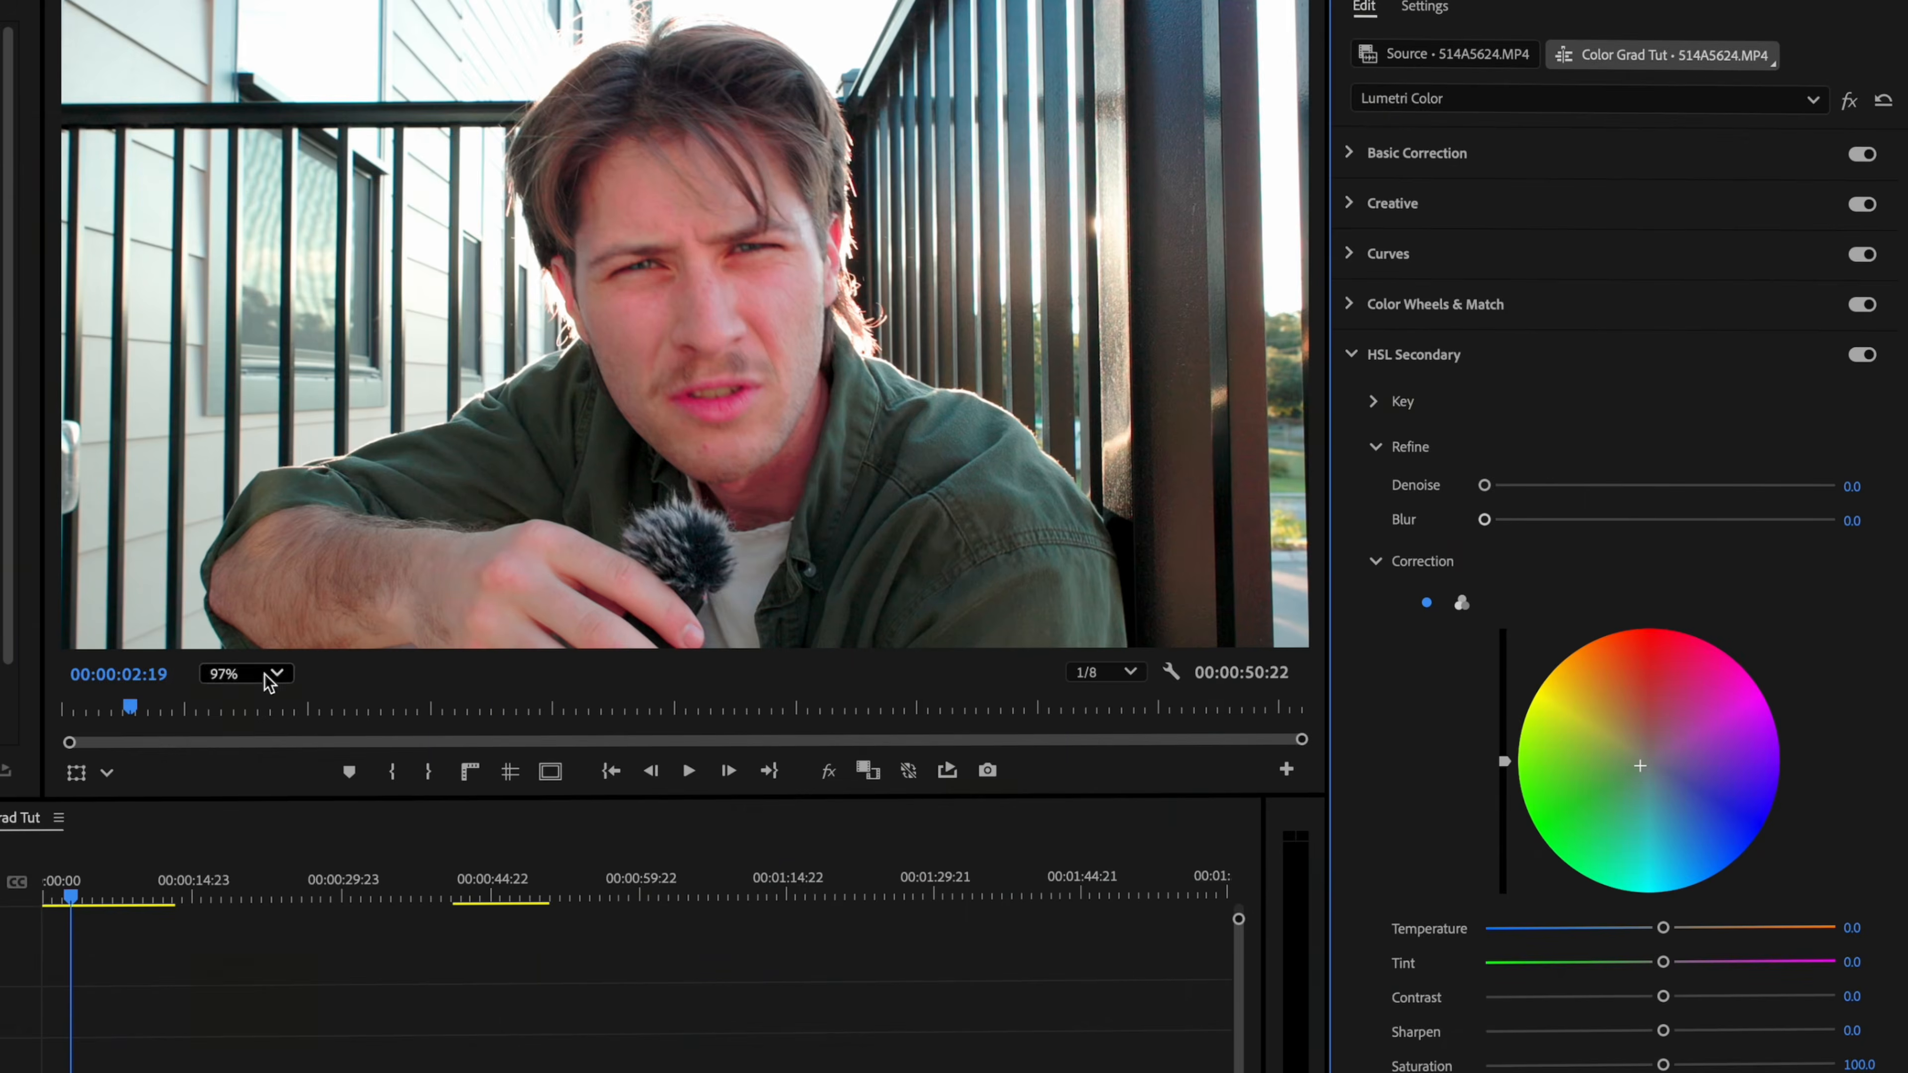
{"action": "left_click", "coordinate": [269, 682]}
{"action": "left_click", "coordinate": [279, 718]}
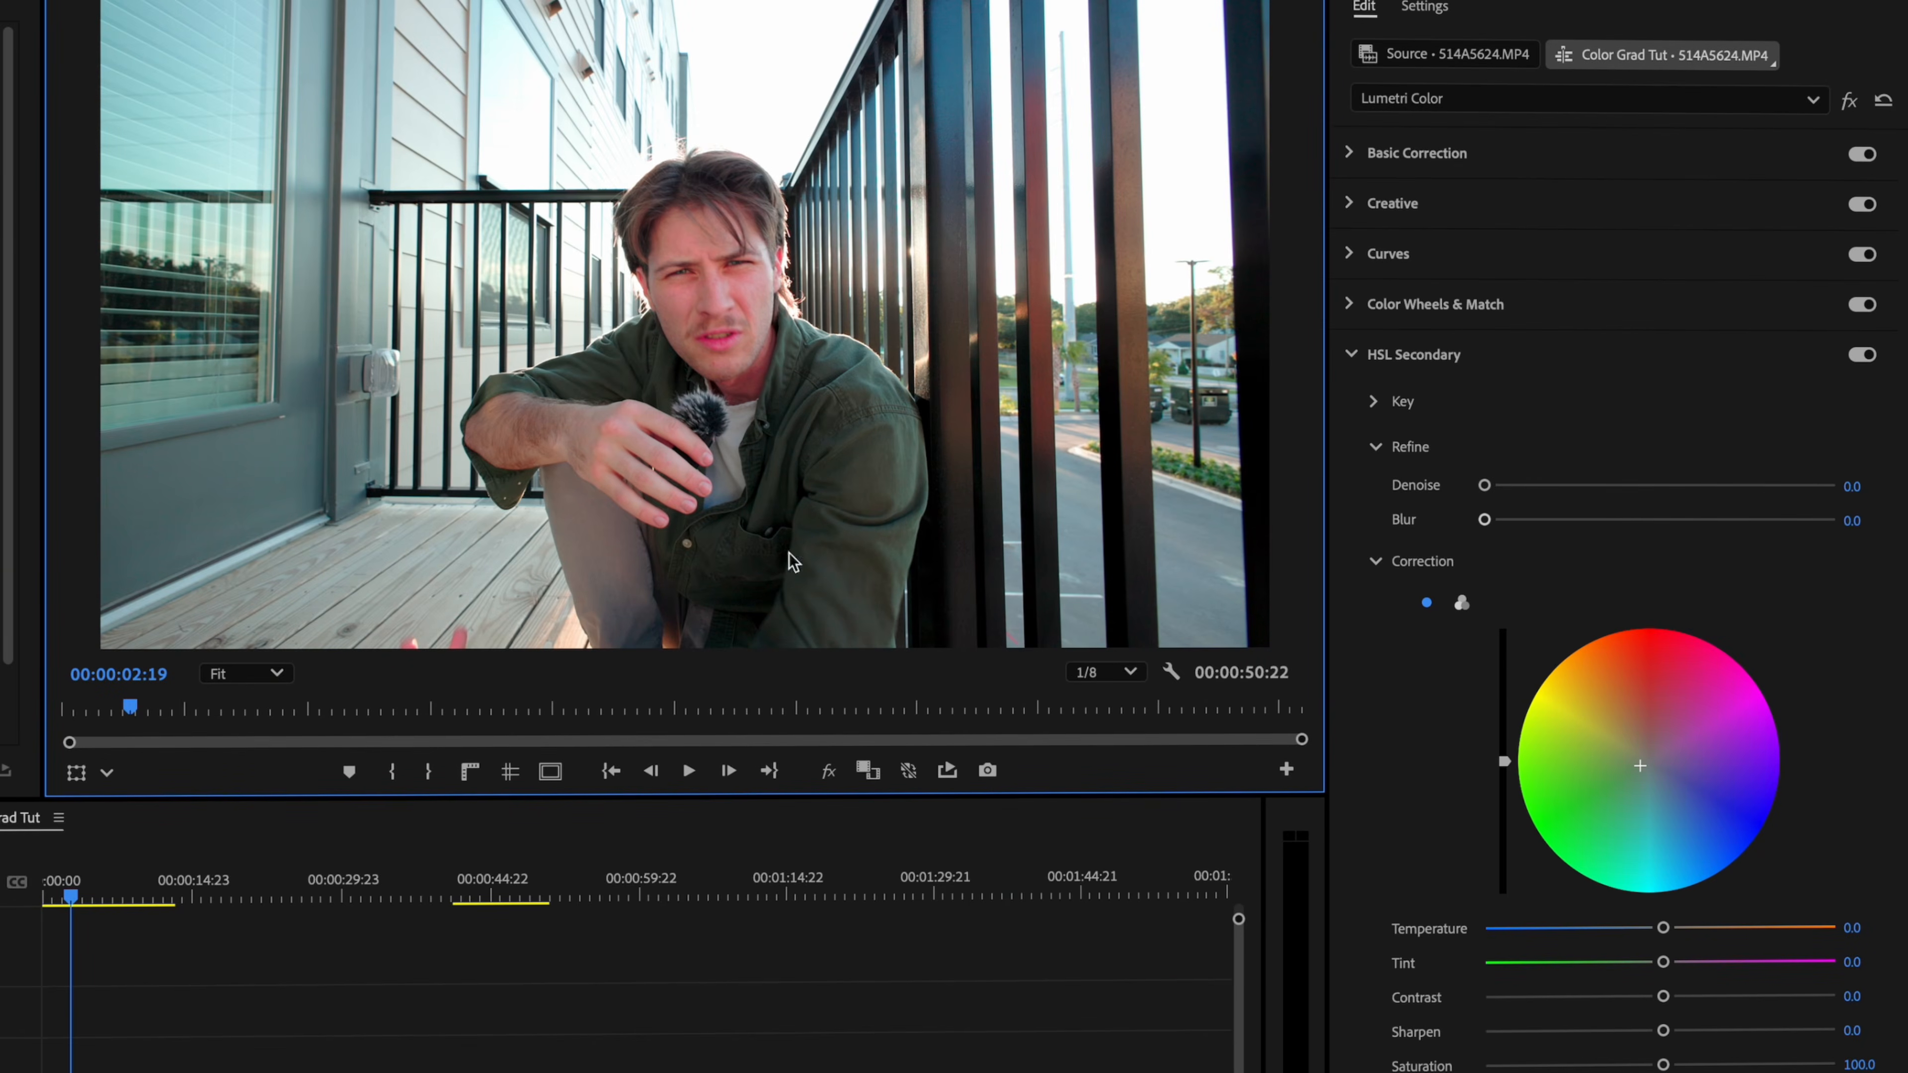
Step: Set the HSL Secondary key's Denoise to 3.4 and collapse the section
{"action": "mouse_move", "coordinate": [1485, 485]}
{"action": "left_mouse_down"}
{"action": "mouse_move", "coordinate": [1516, 487]}
{"action": "mouse_move", "coordinate": [1496, 489]}
{"action": "left_mouse_up"}
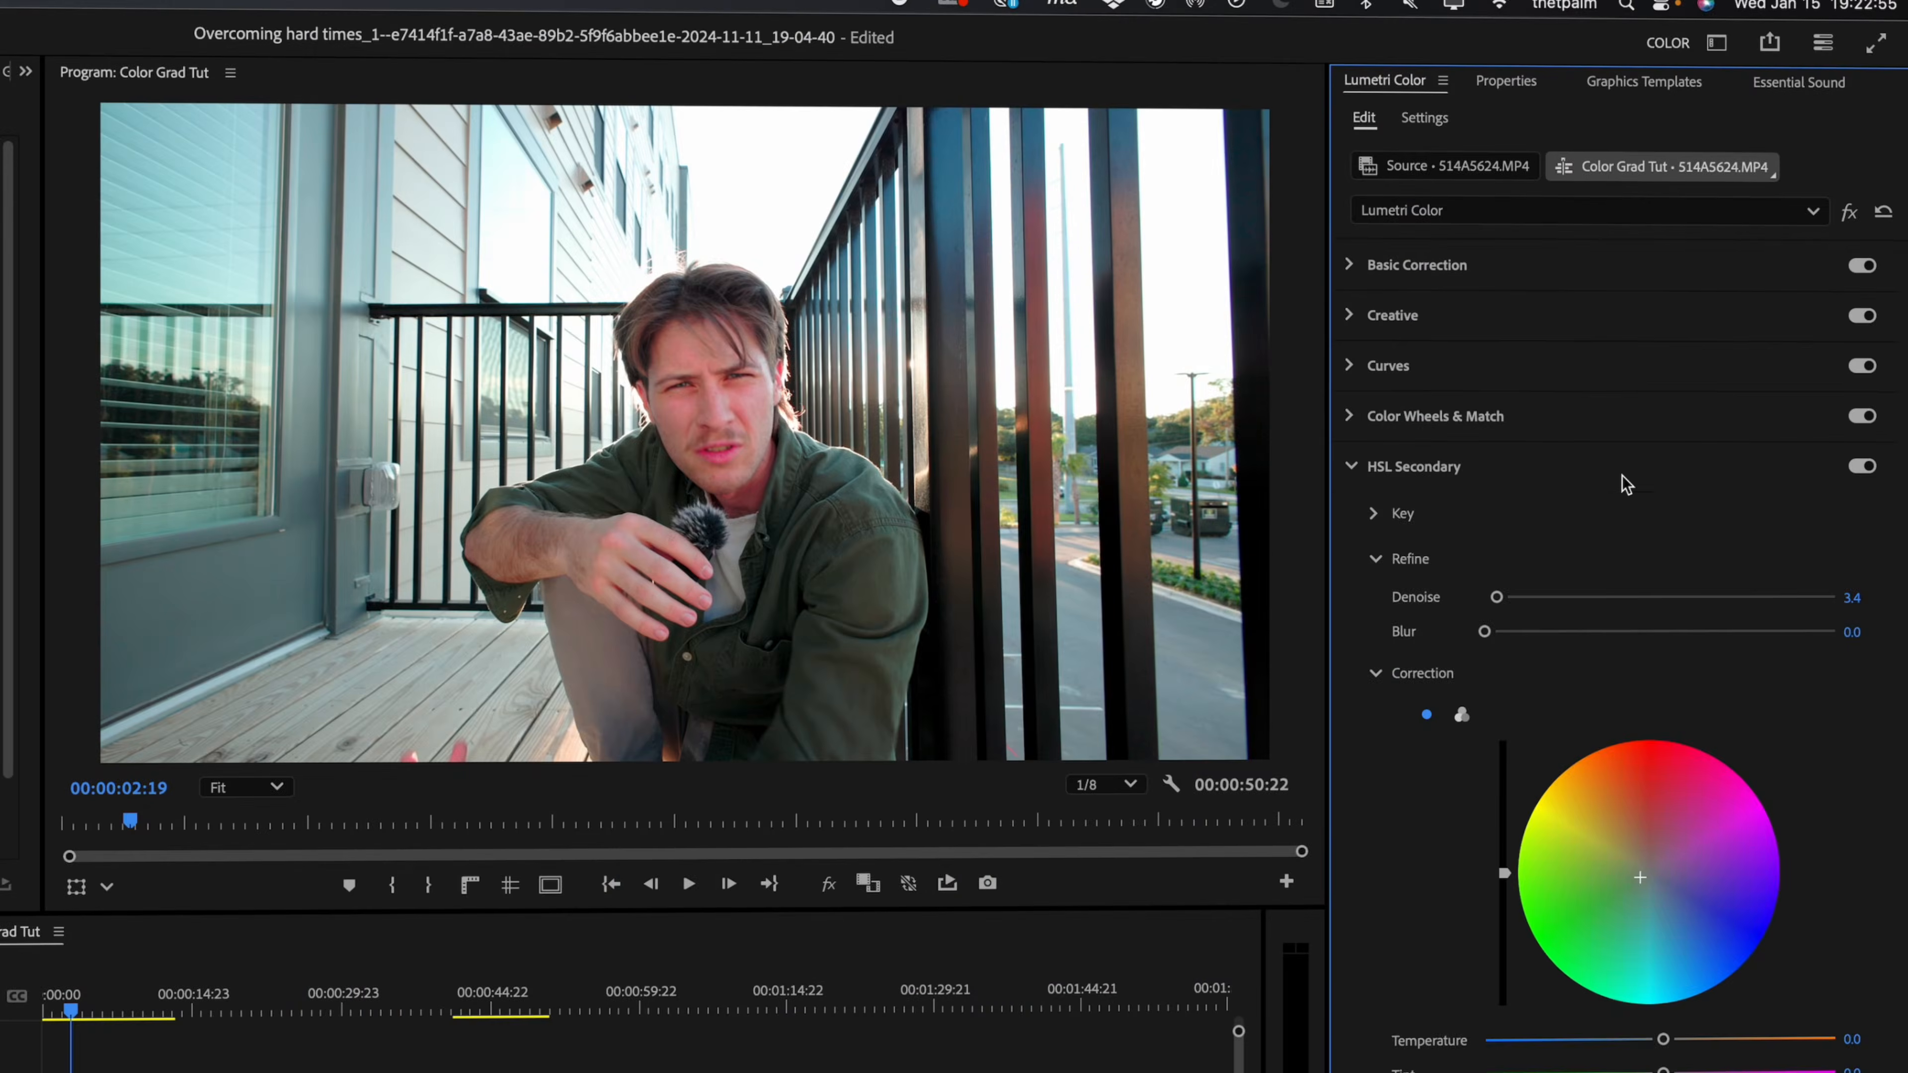
{"action": "left_click", "coordinate": [1622, 477]}
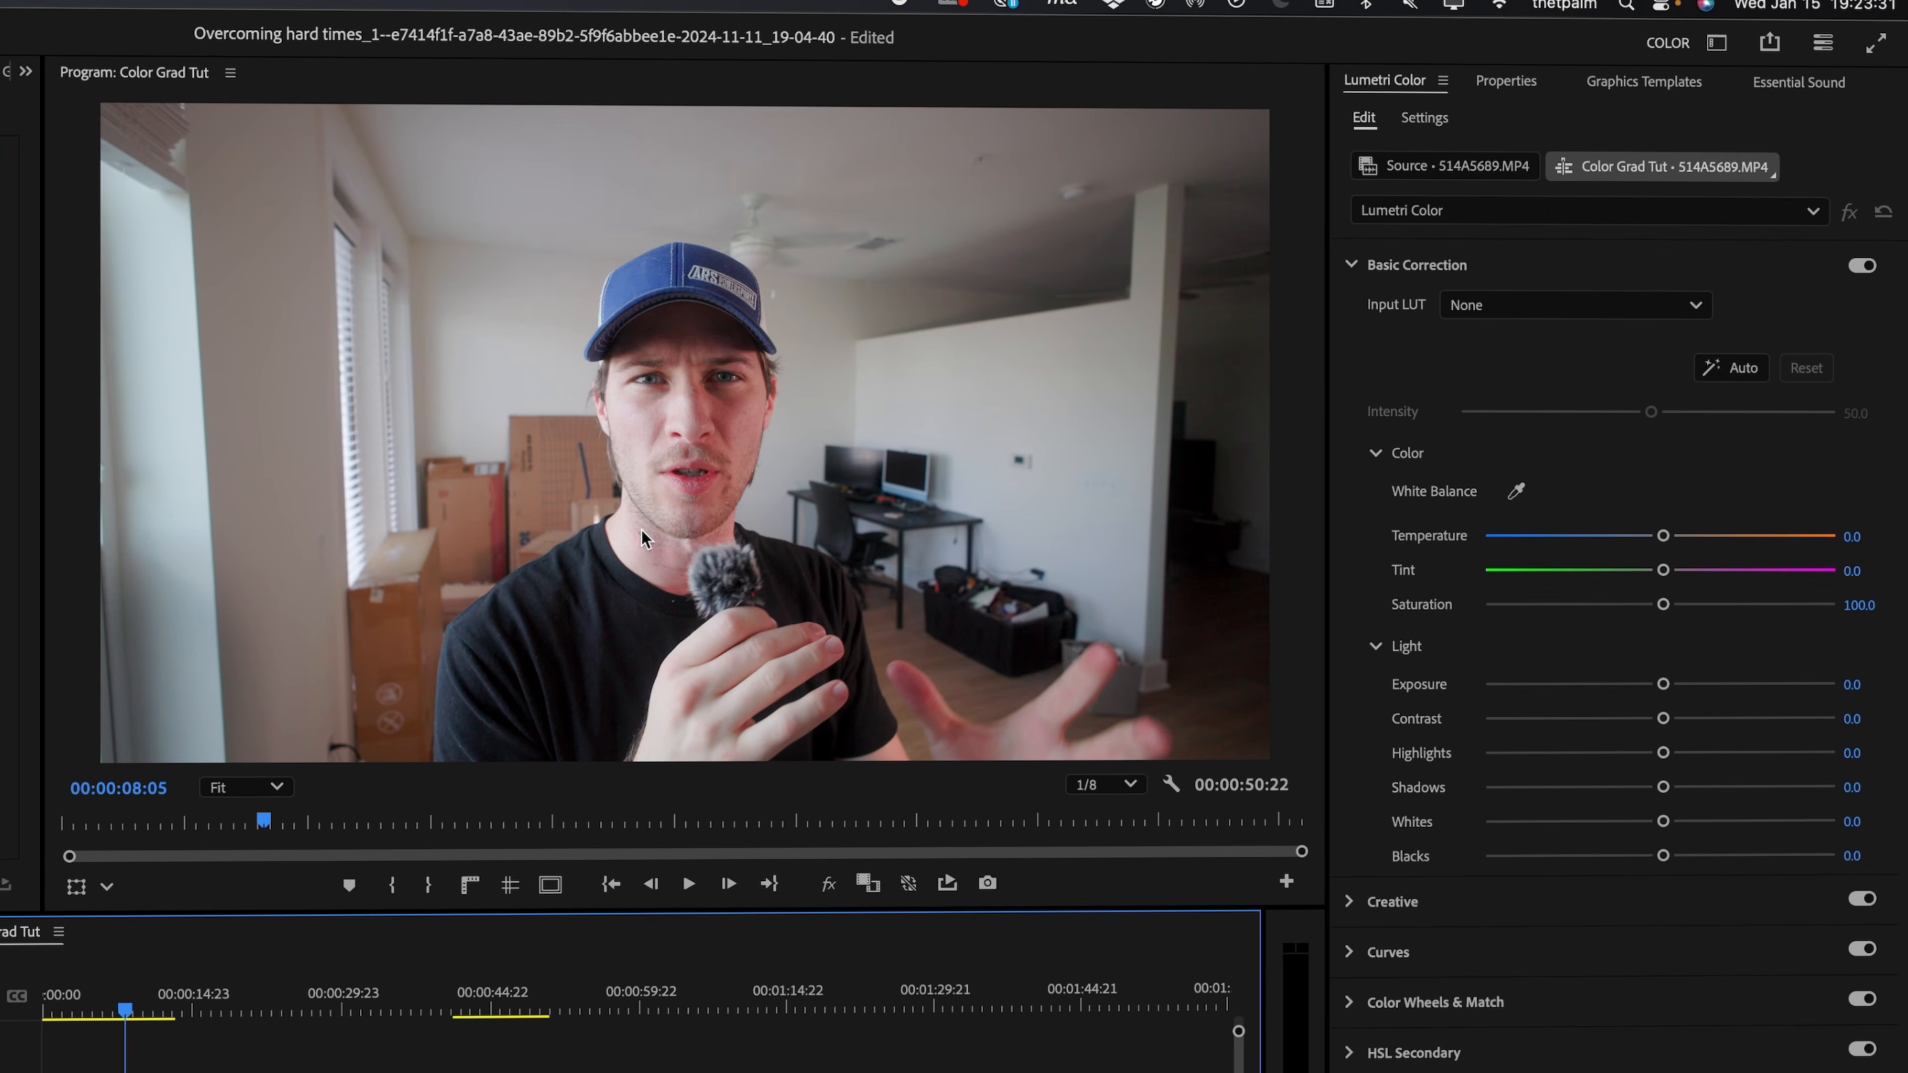
Step: Set the indoor clip's white balance by sampling the white wall behind the man
{"action": "left_click", "coordinate": [1519, 496]}
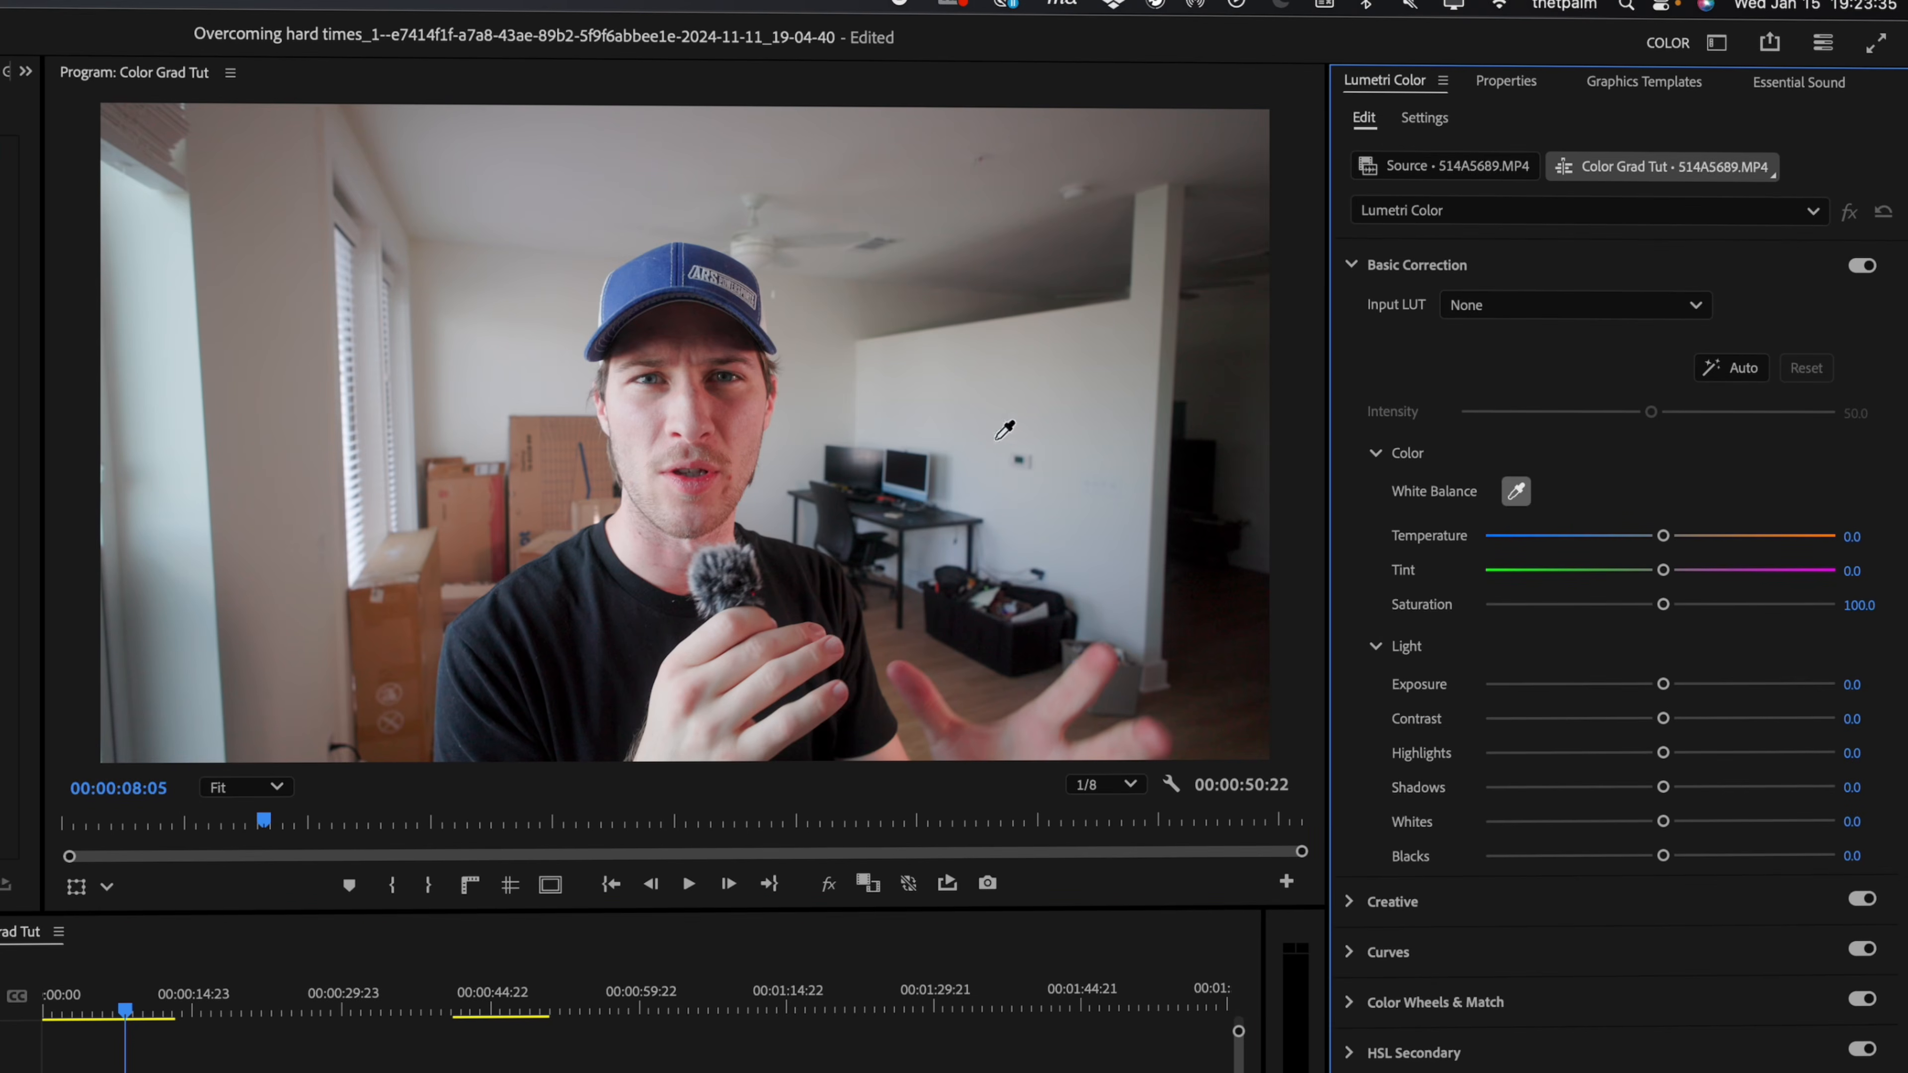
{"action": "left_click", "coordinate": [901, 376]}
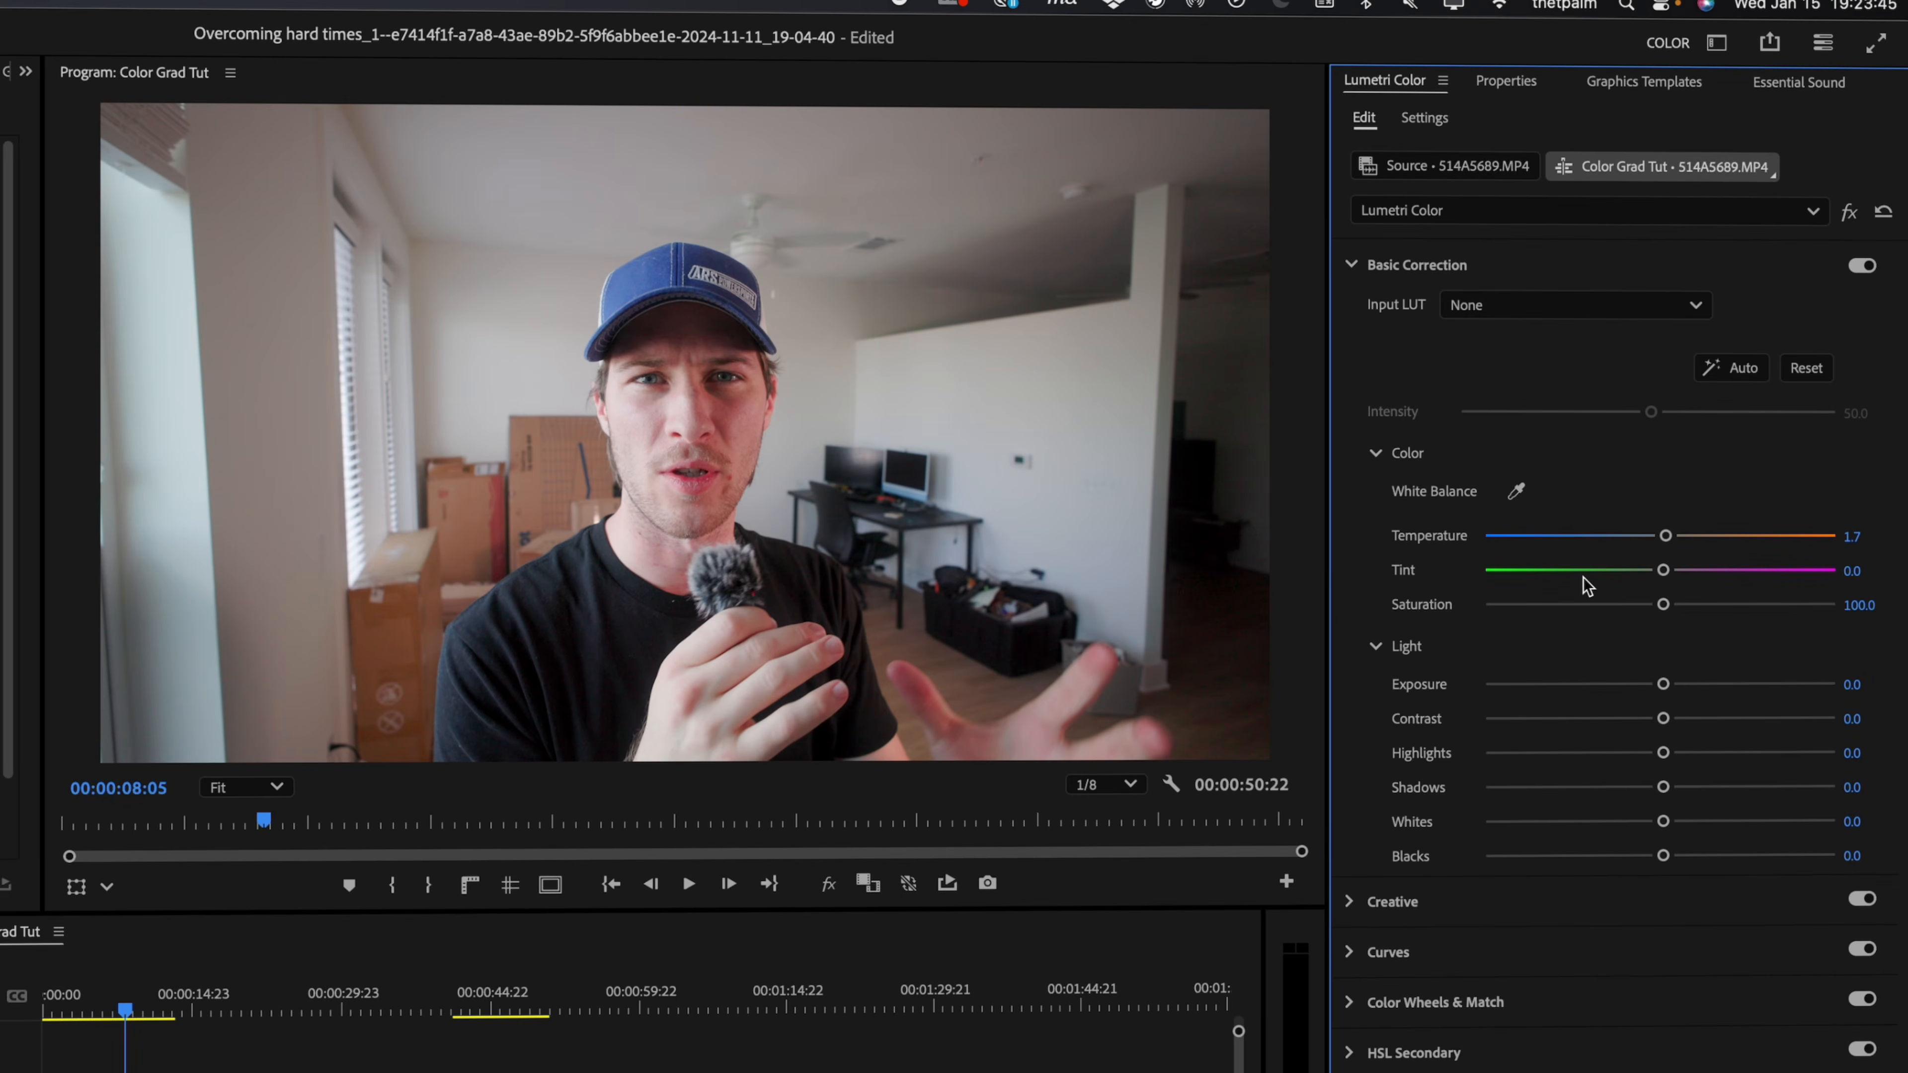
Step: Set Highlights to -45.5, Contrast to 31.0, Whites and Shadows to 11.0 and Blacks to -5.5, and nudge Exposure up slightly
{"action": "left_click_drag", "start_coordinate": [1664, 752], "coordinate": [1581, 751]}
{"action": "left_click_drag", "start_coordinate": [1663, 719], "coordinate": [1715, 718]}
{"action": "mouse_move", "coordinate": [1663, 823]}
{"action": "left_mouse_down"}
{"action": "mouse_move", "coordinate": [1686, 824]}
{"action": "mouse_move", "coordinate": [1651, 857]}
{"action": "left_mouse_up"}
{"action": "left_click_drag", "start_coordinate": [1664, 787], "coordinate": [1681, 788]}
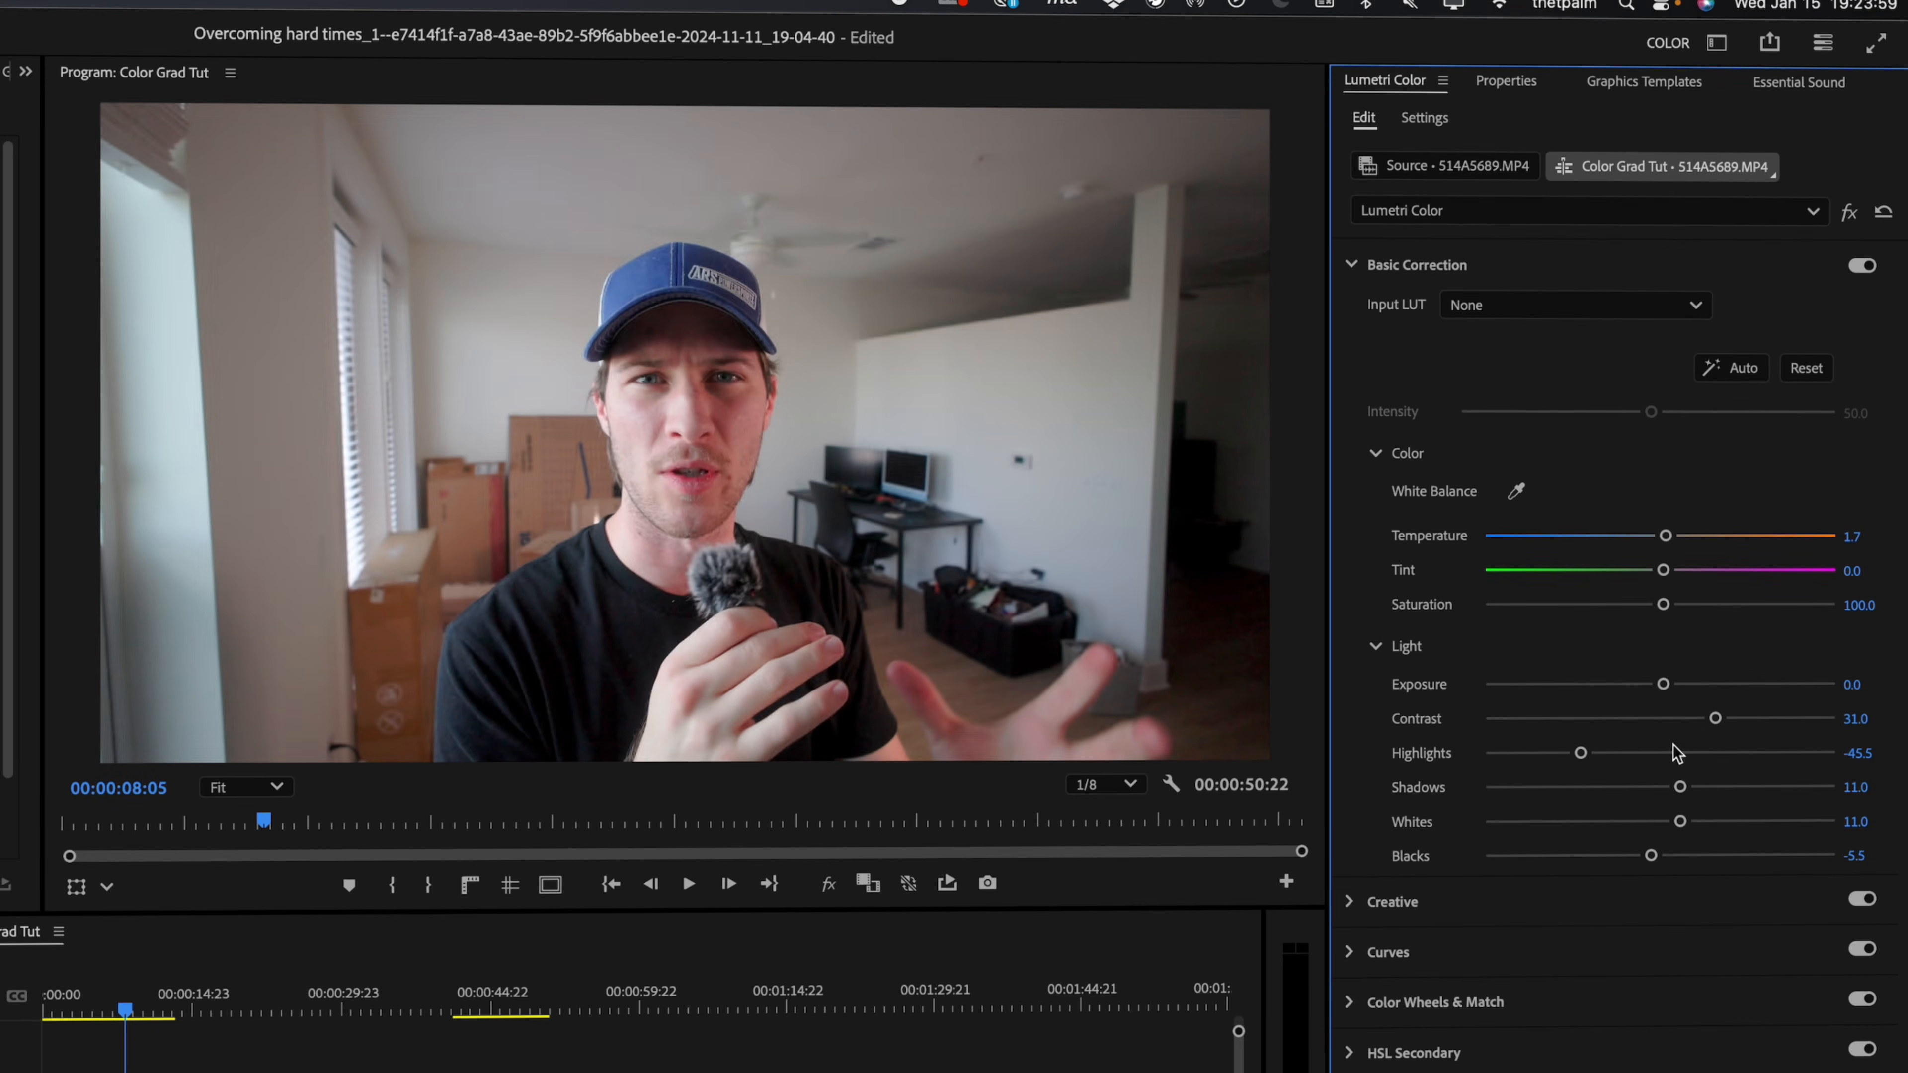
{"action": "left_click_drag", "start_coordinate": [1663, 684], "coordinate": [1665, 686]}
Step: Shape the white RGB curve into a gentle S, lowering the quarter point and raising the three-quarter point, and compare with Curves off
{"action": "left_click", "coordinate": [1389, 932]}
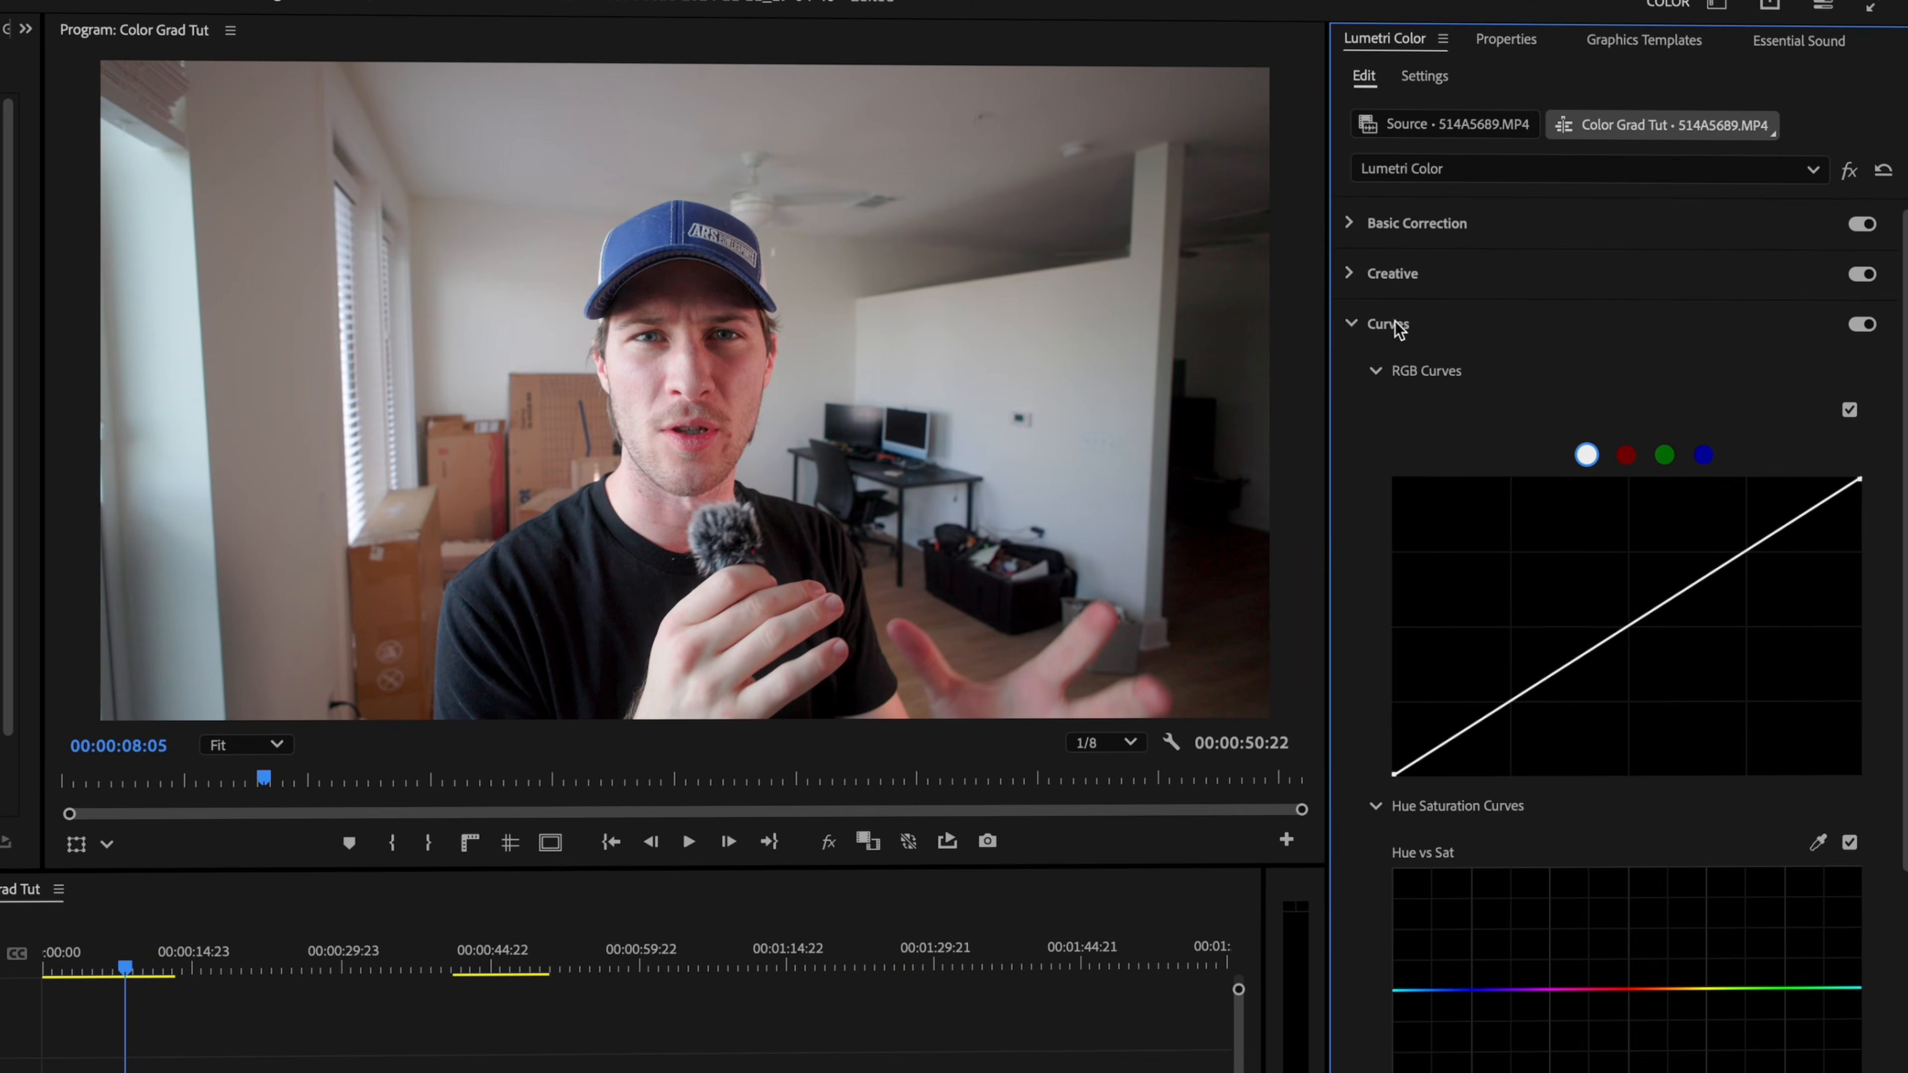
{"action": "scroll", "coordinate": [1525, 602], "scroll_direction": "down", "scroll_amount": 1}
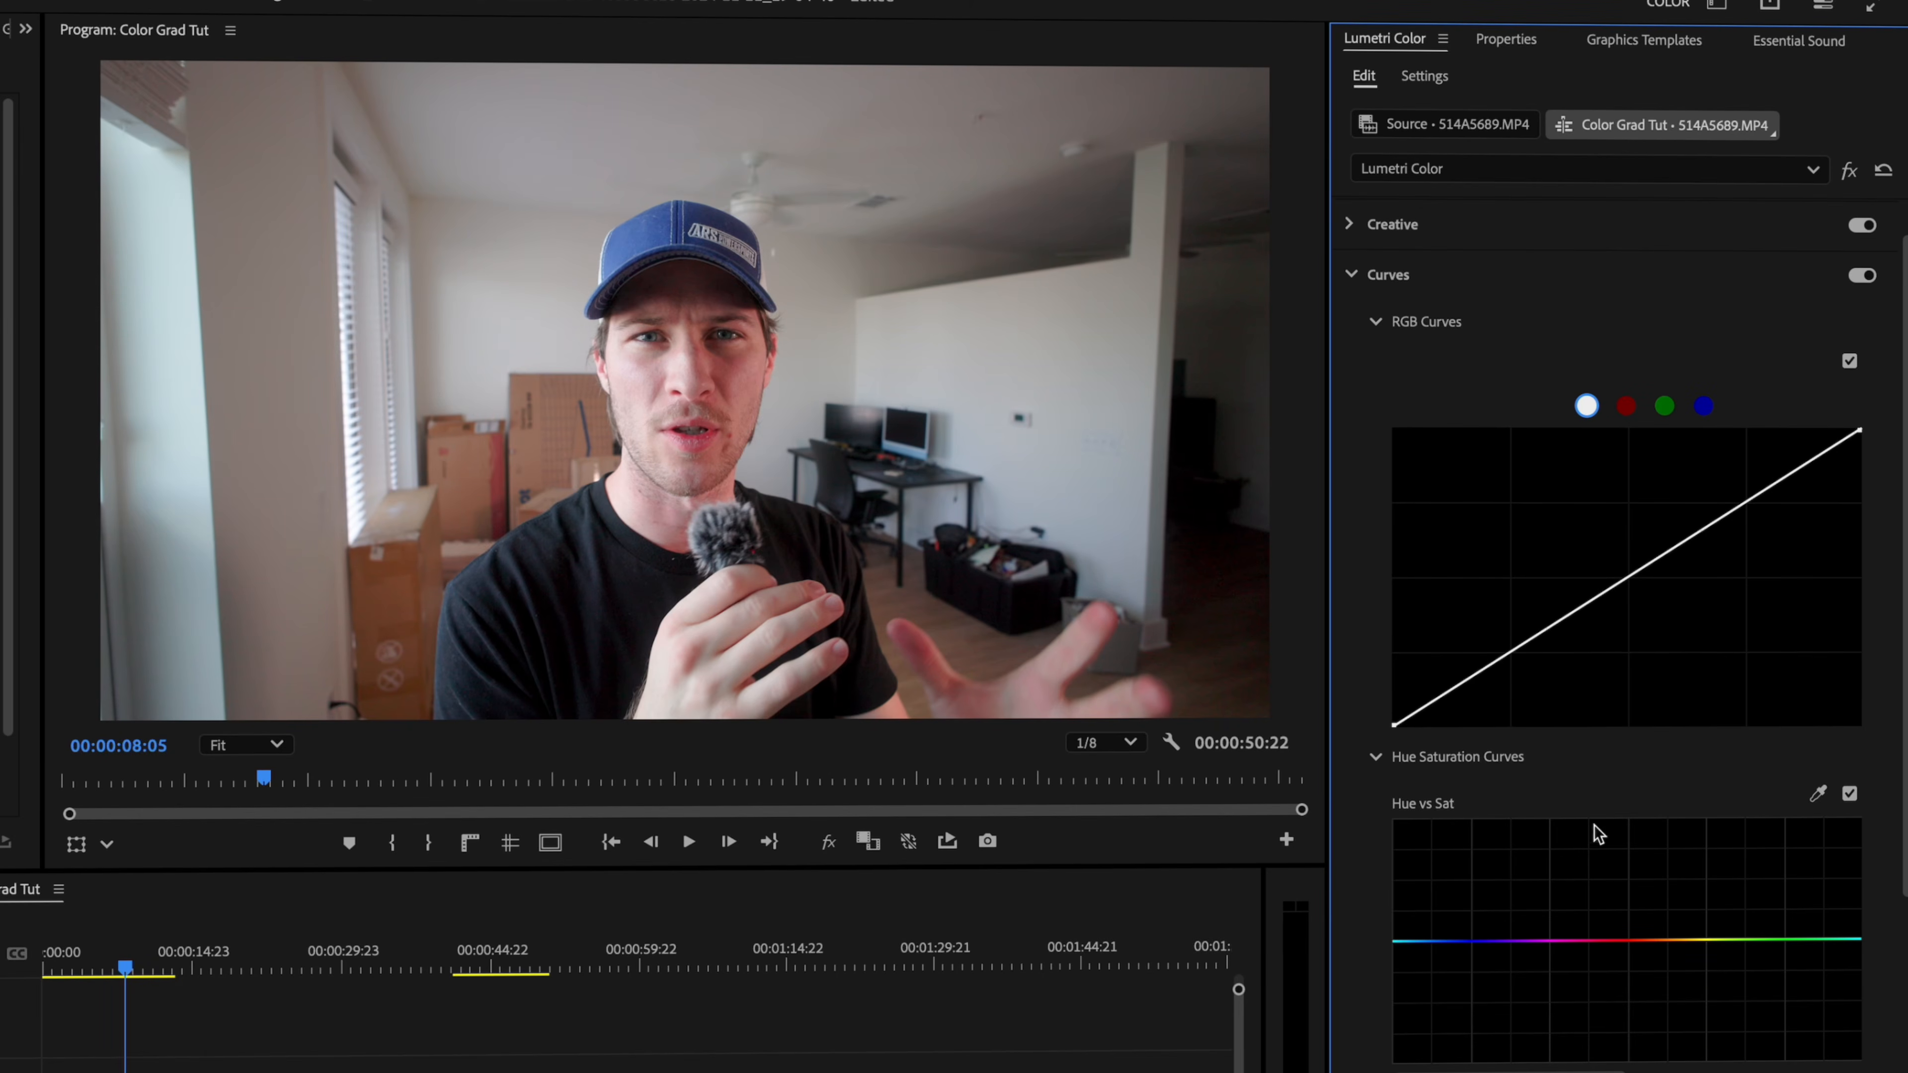
{"action": "scroll", "coordinate": [1604, 840], "scroll_direction": "down", "scroll_amount": 9}
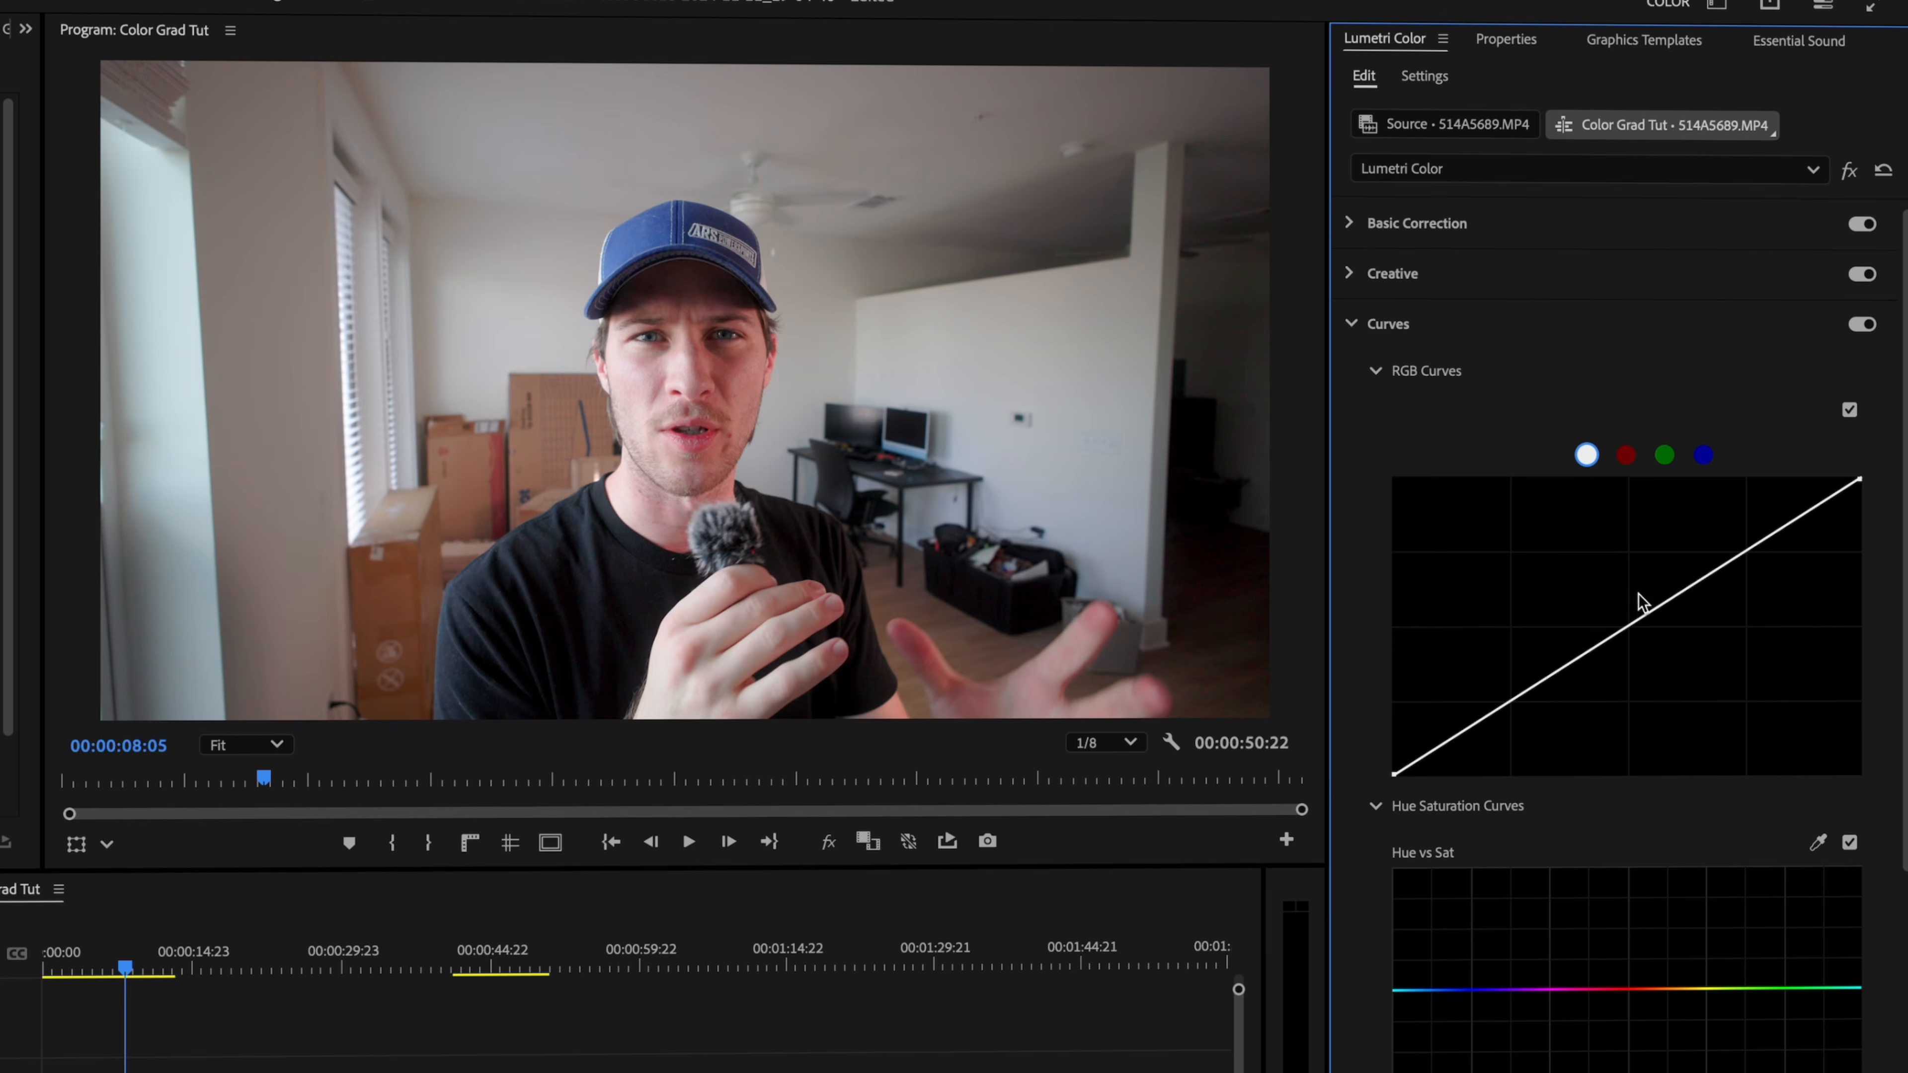
{"action": "left_click", "coordinate": [1510, 703]}
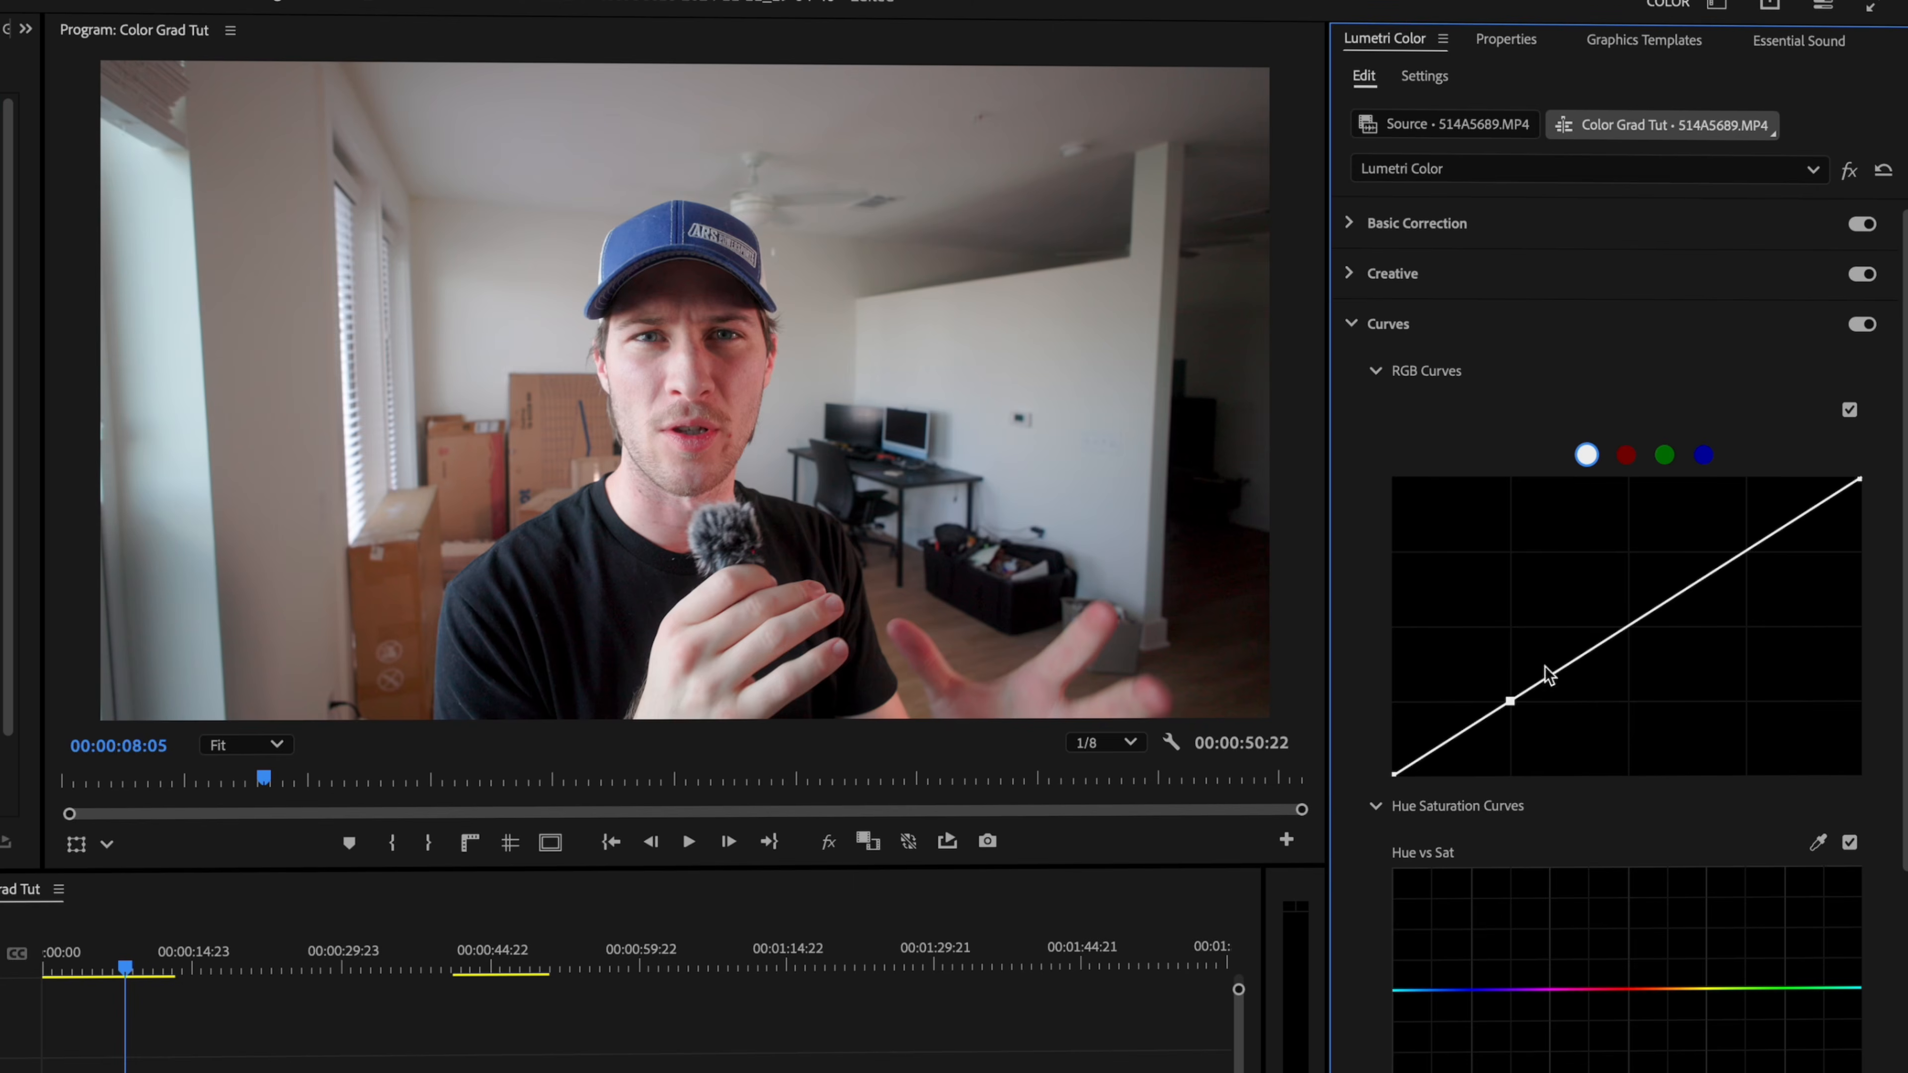
{"action": "left_click", "coordinate": [1744, 551]}
{"action": "left_click_drag", "start_coordinate": [1512, 707], "coordinate": [1512, 713]}
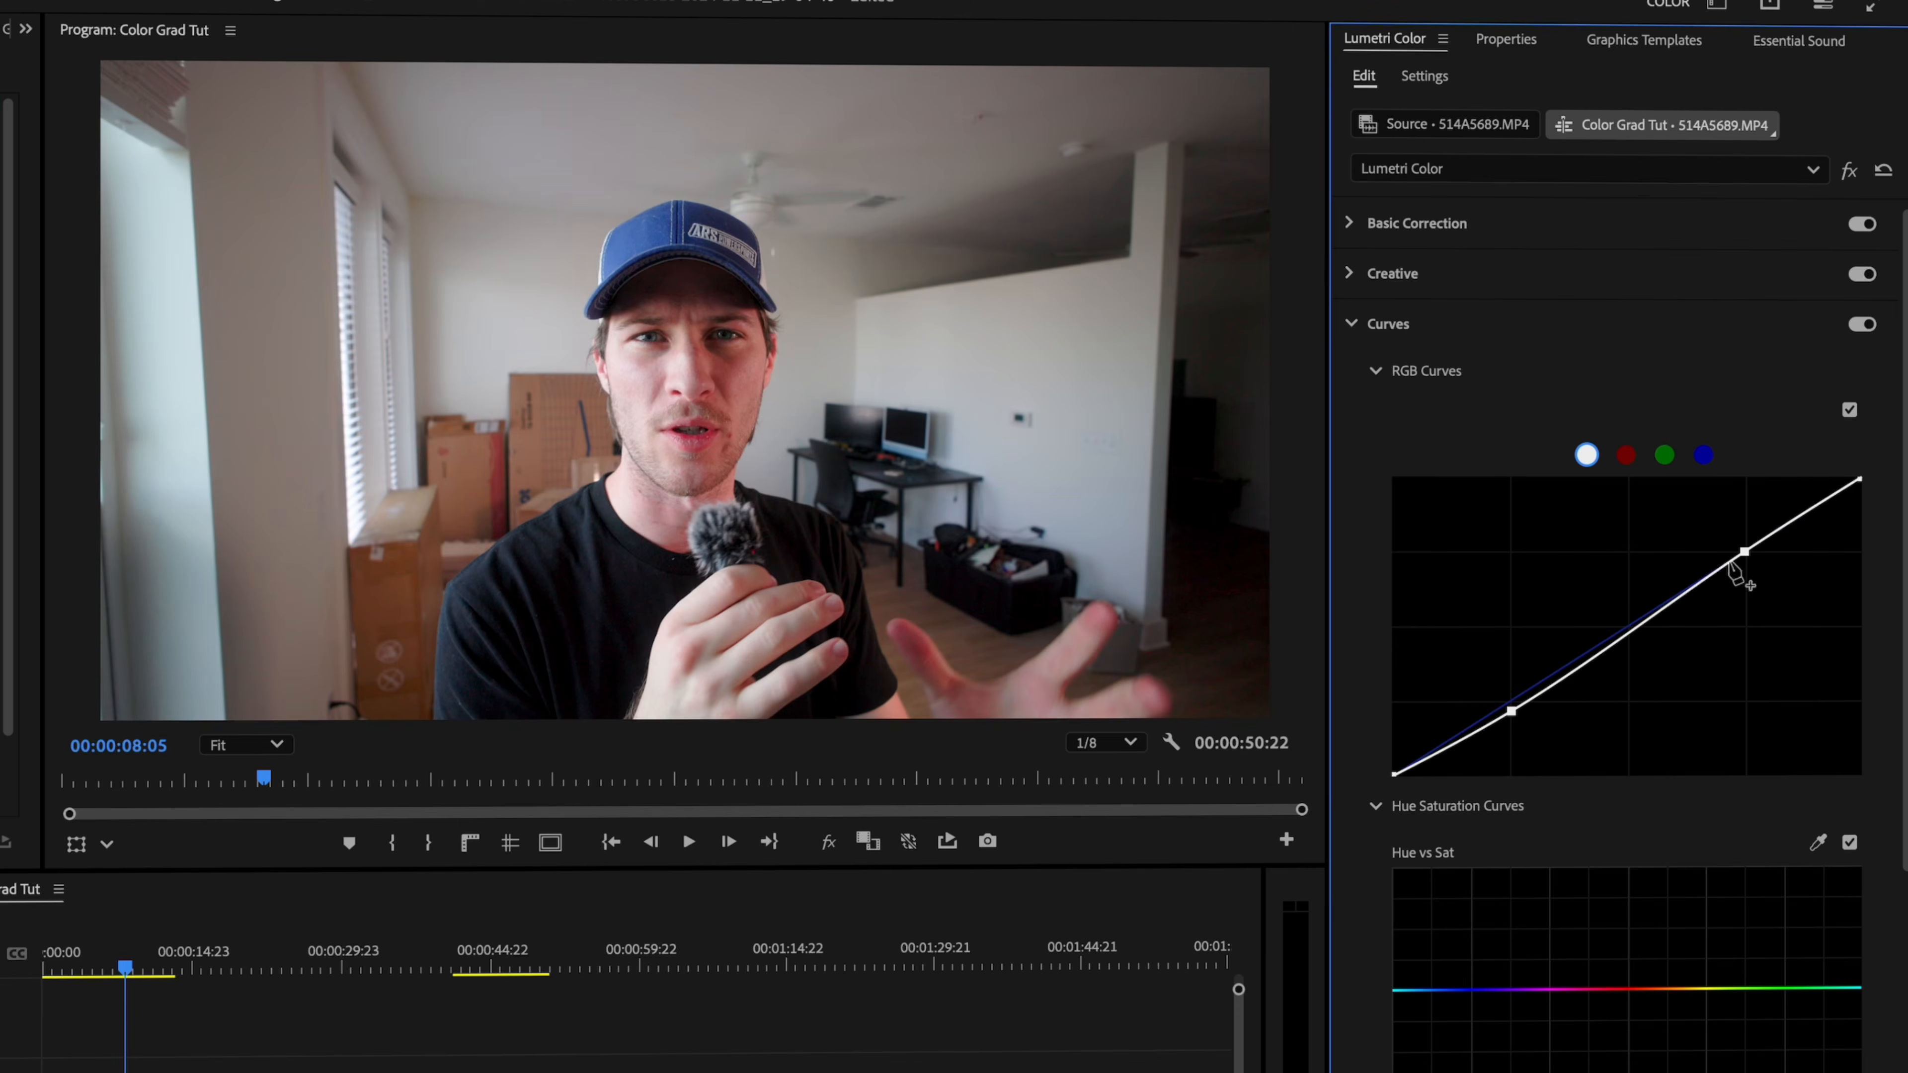
{"action": "left_click_drag", "start_coordinate": [1745, 553], "coordinate": [1744, 535]}
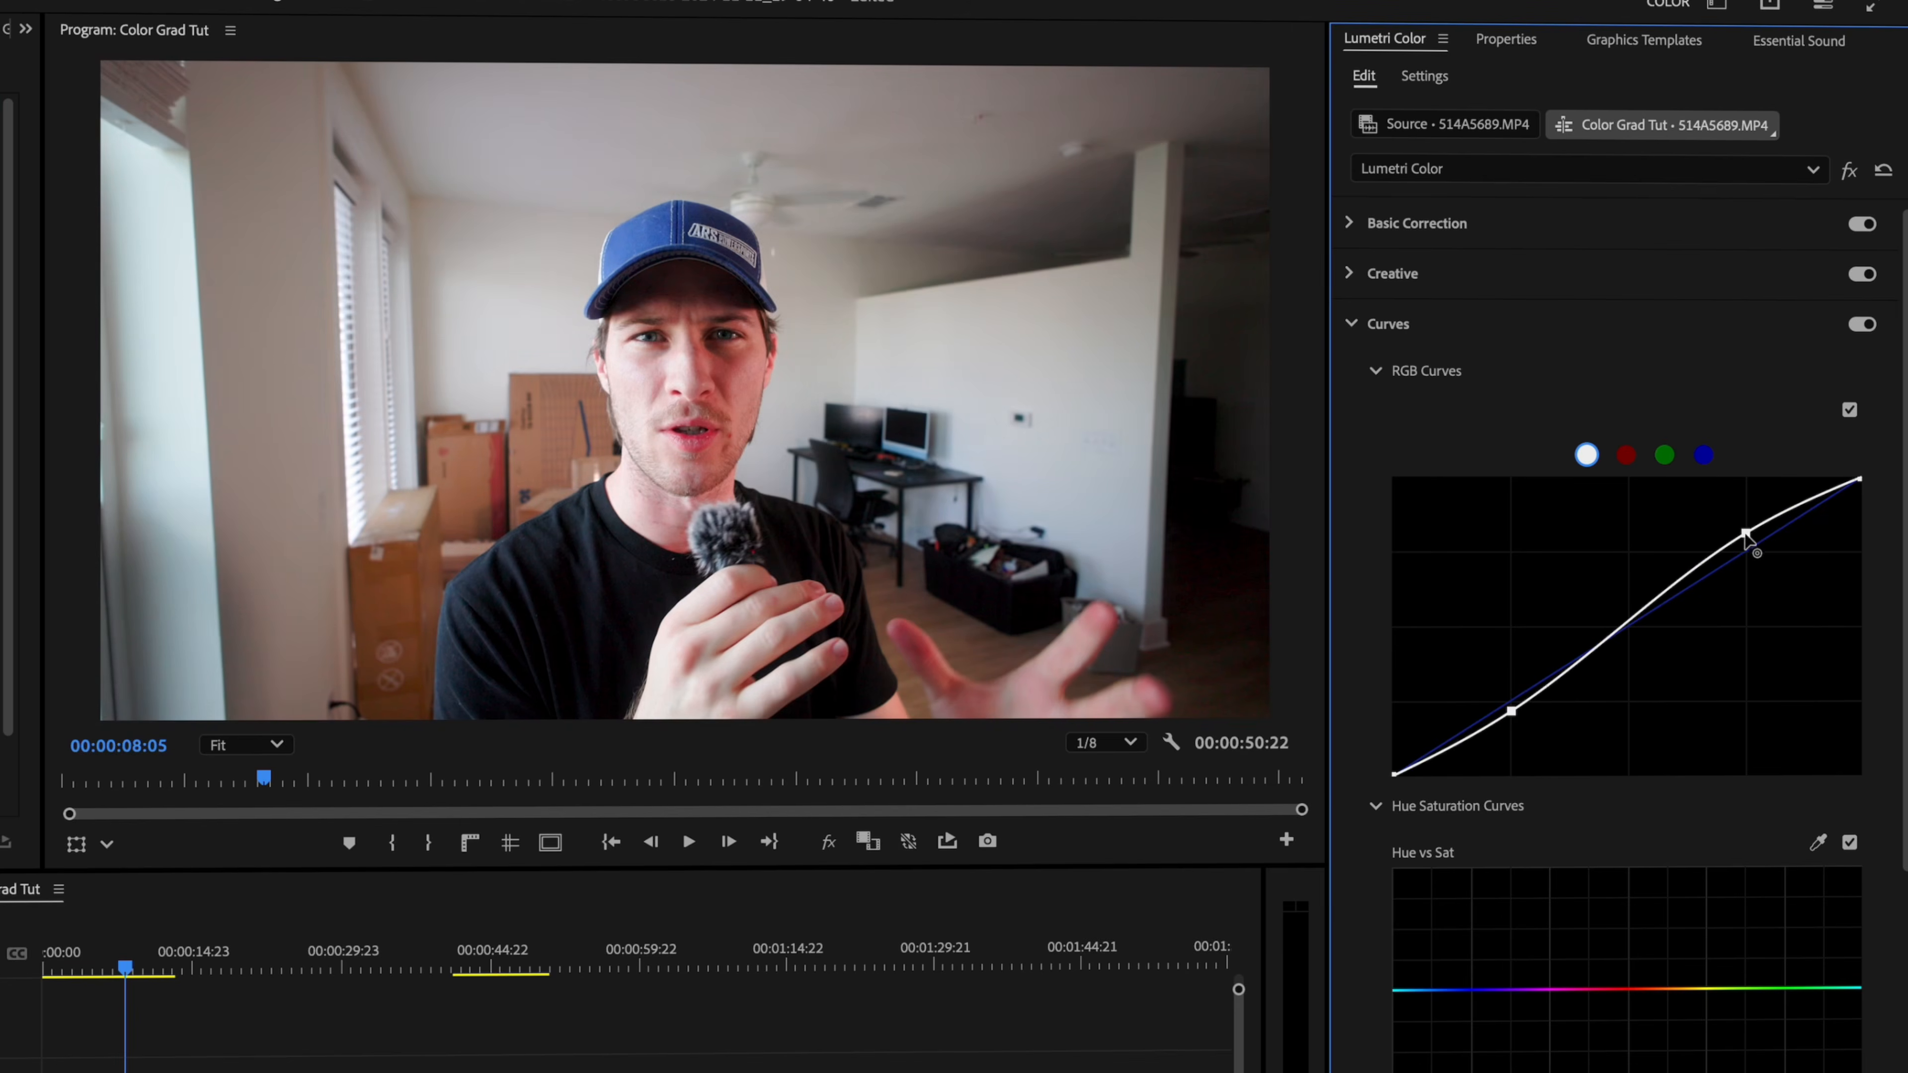
{"action": "left_click", "coordinate": [1863, 326]}
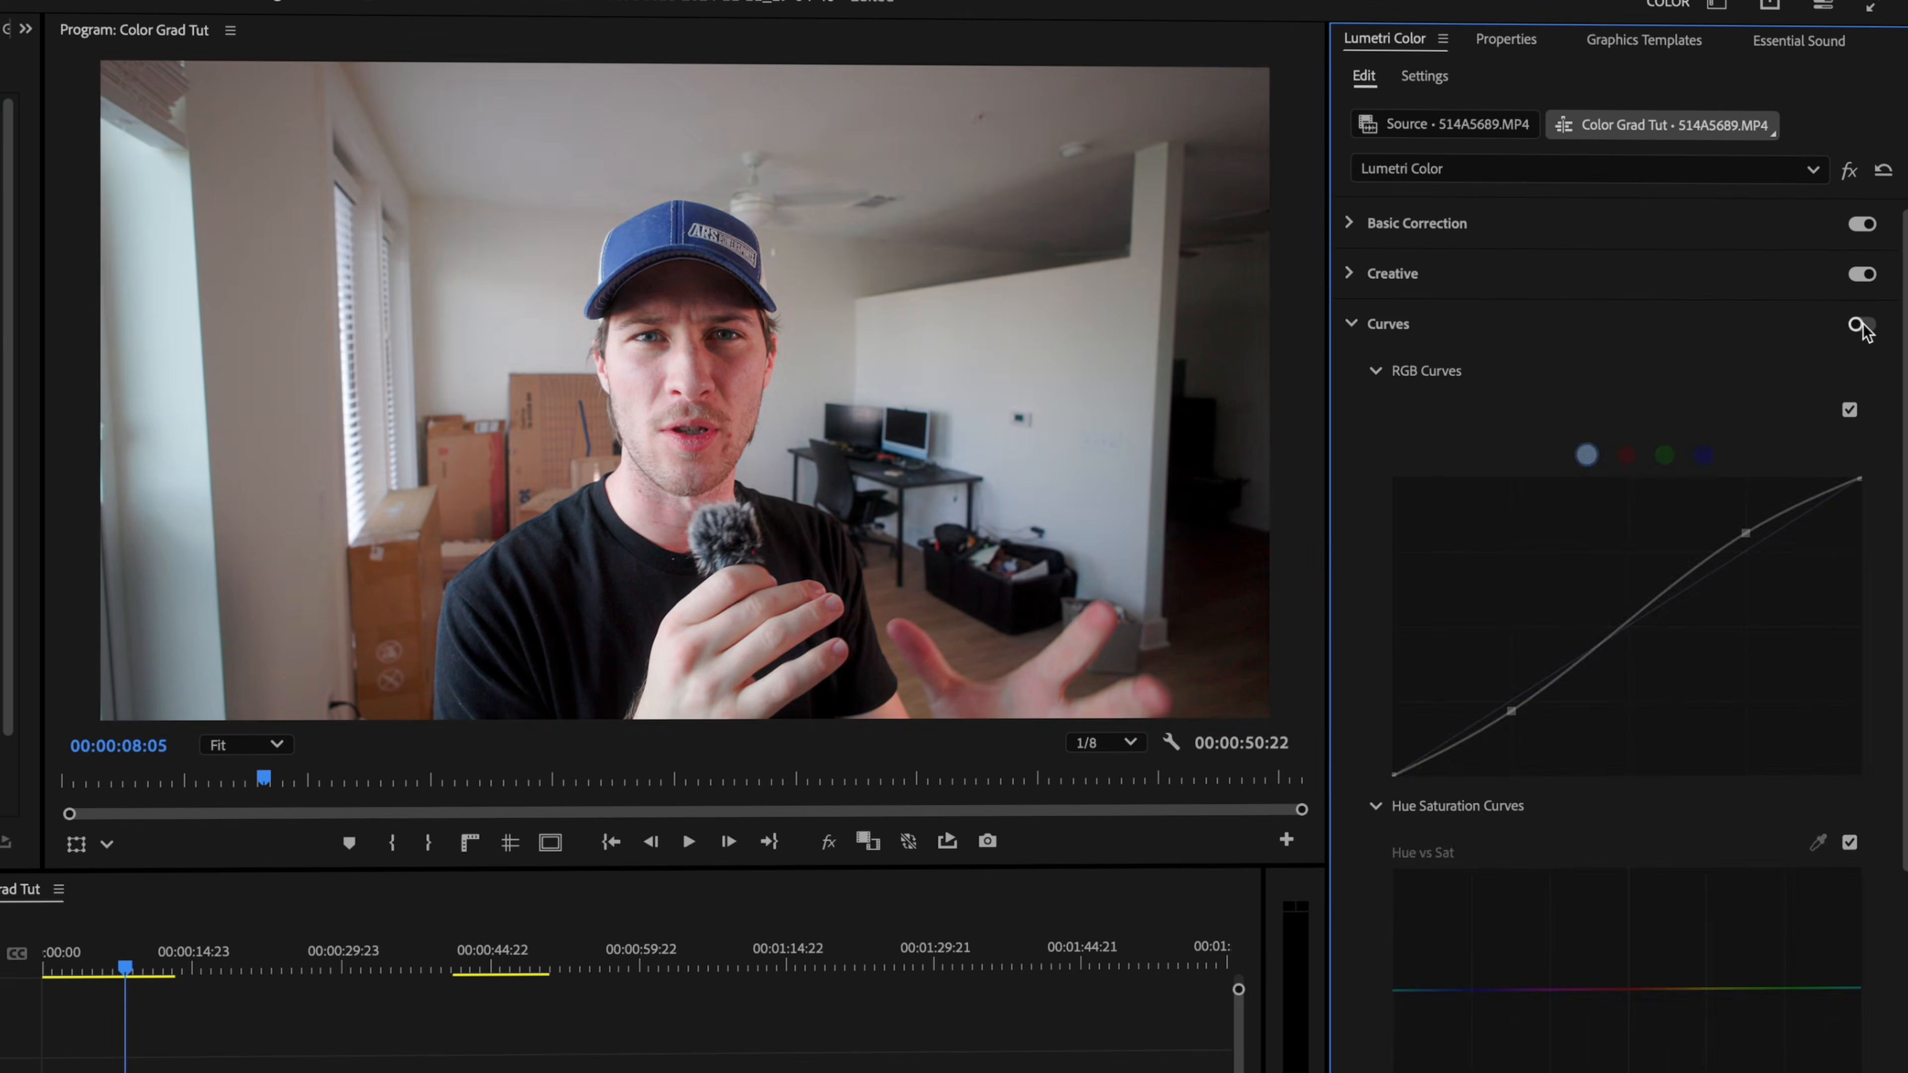
{"action": "left_click", "coordinate": [1863, 326]}
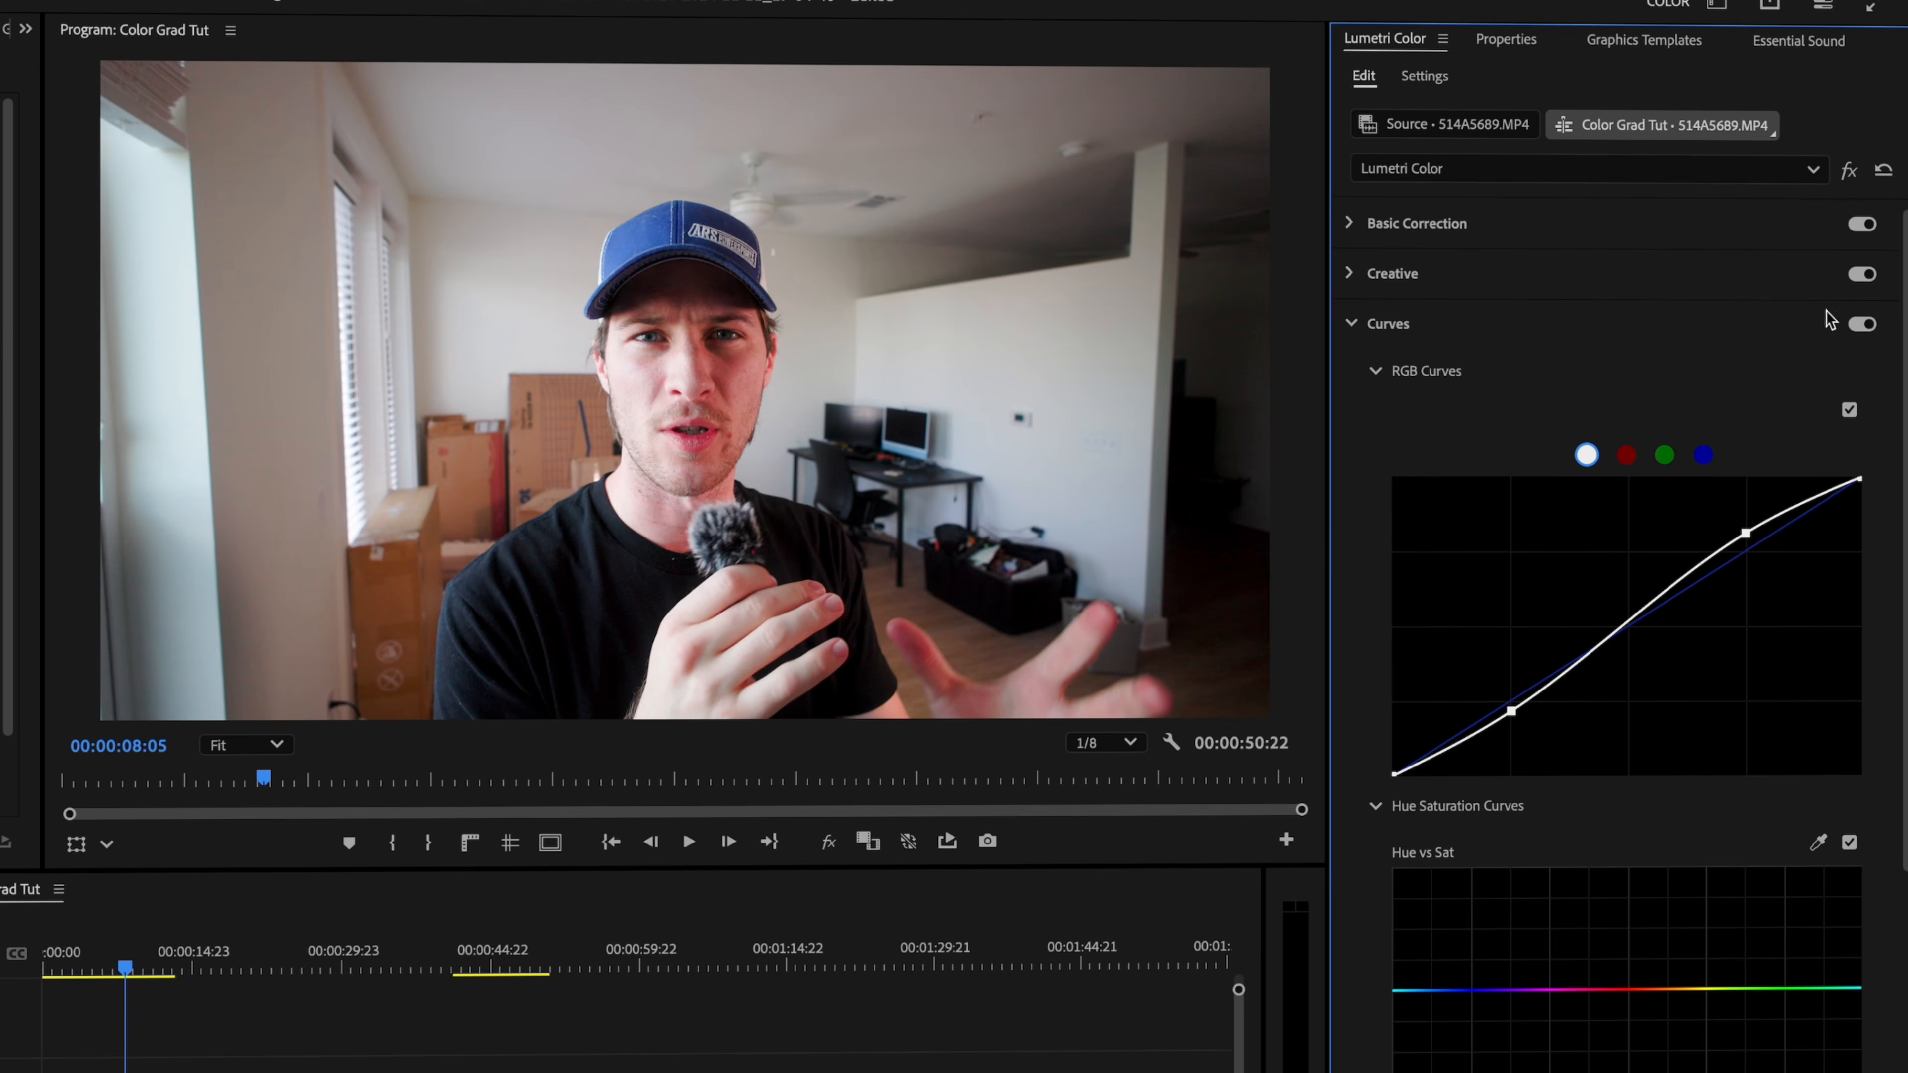
Step: Reset the white RGB curve to a straight line, look through the red, green and blue channel curves, and collapse Curves
{"action": "double_click", "coordinate": [1642, 606]}
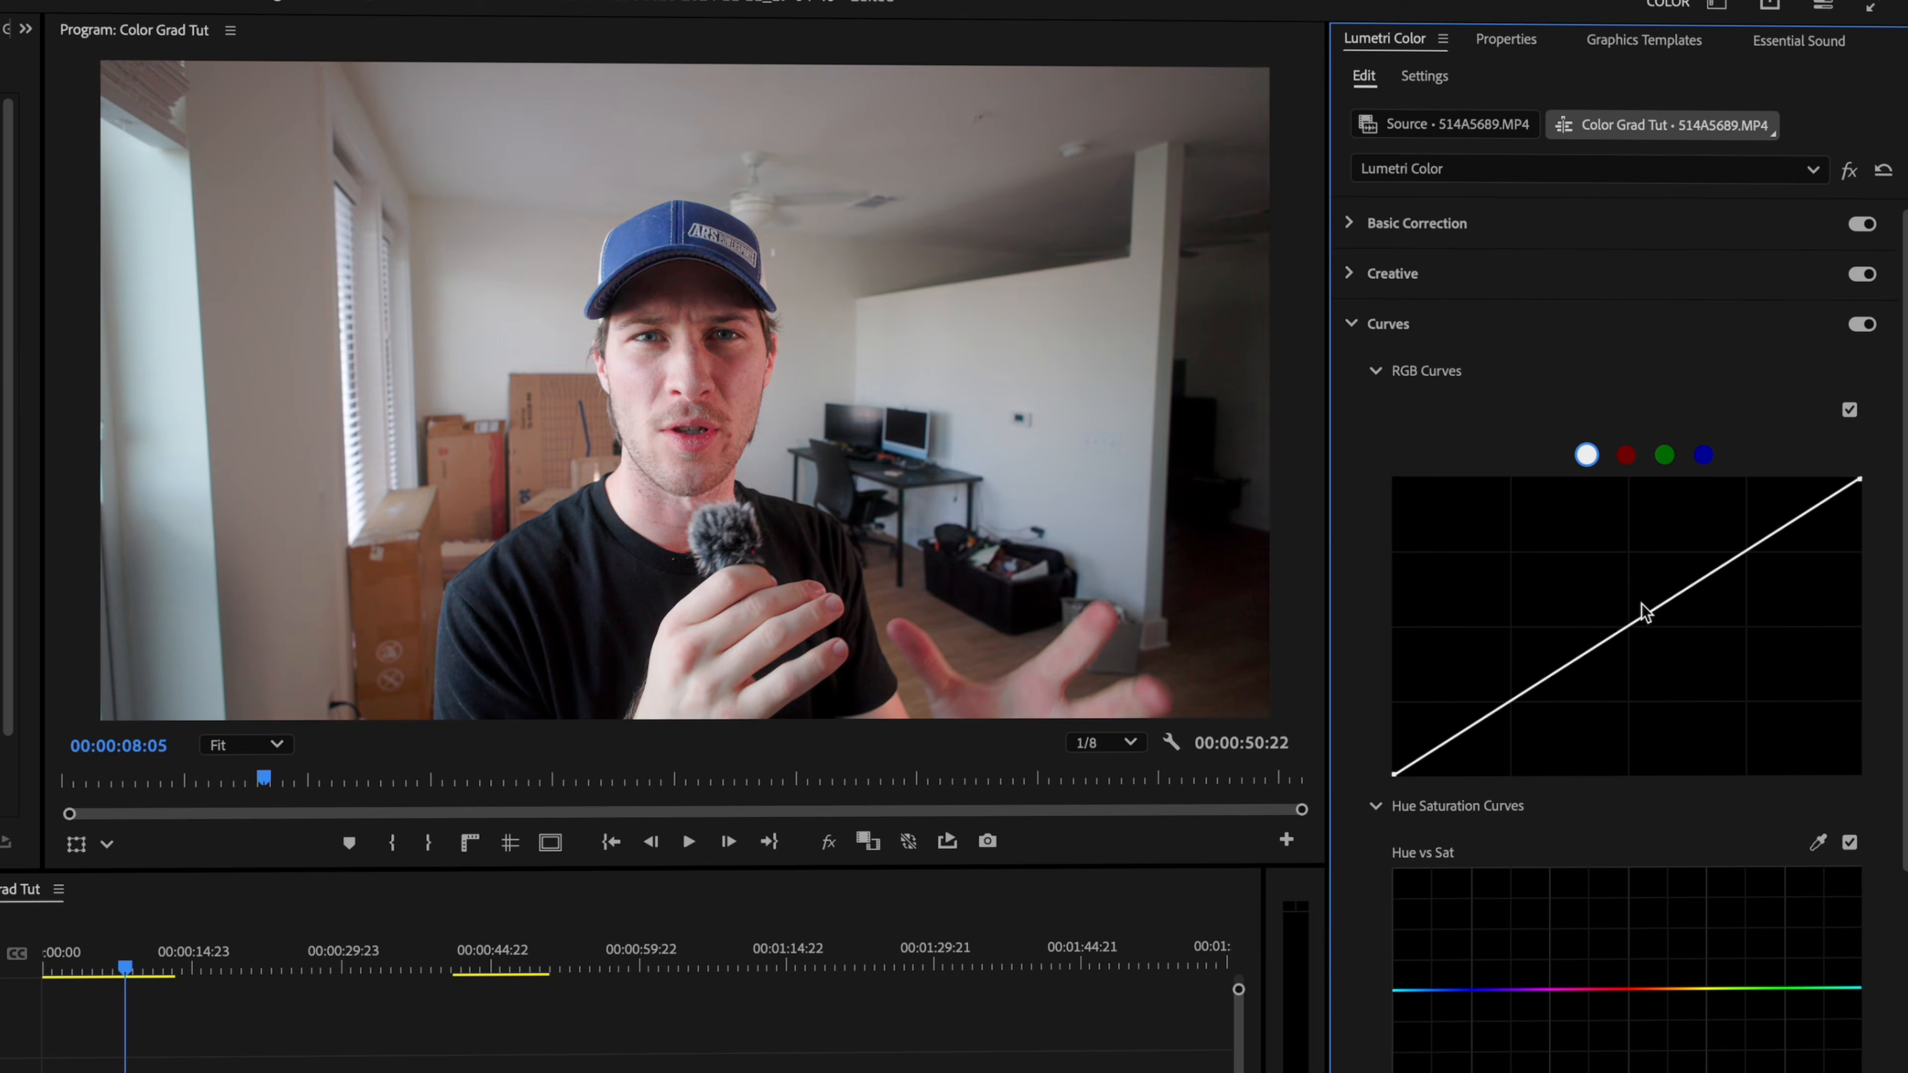
{"action": "left_click", "coordinate": [1626, 455]}
{"action": "left_click", "coordinate": [1665, 454]}
{"action": "left_click", "coordinate": [1704, 455]}
{"action": "left_click", "coordinate": [1627, 454]}
{"action": "left_click", "coordinate": [1665, 454]}
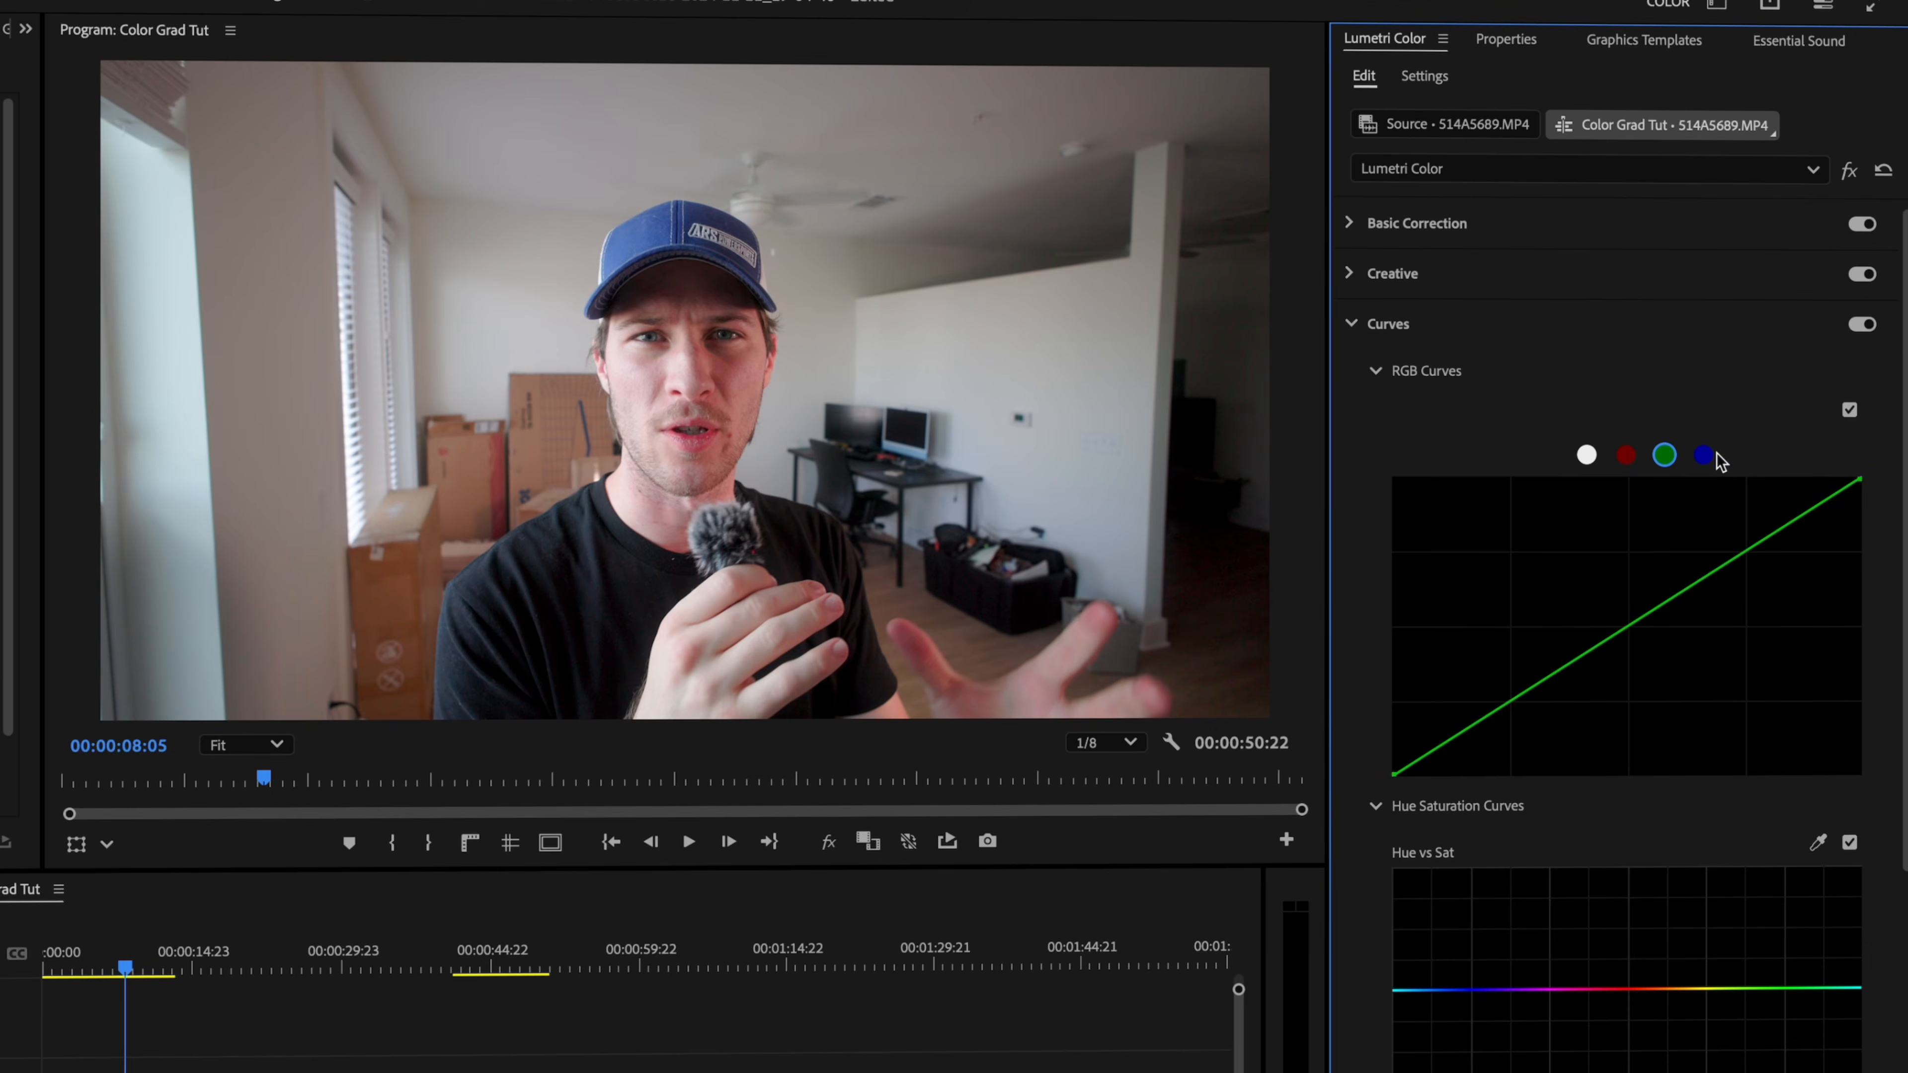
{"action": "left_click", "coordinate": [1590, 455]}
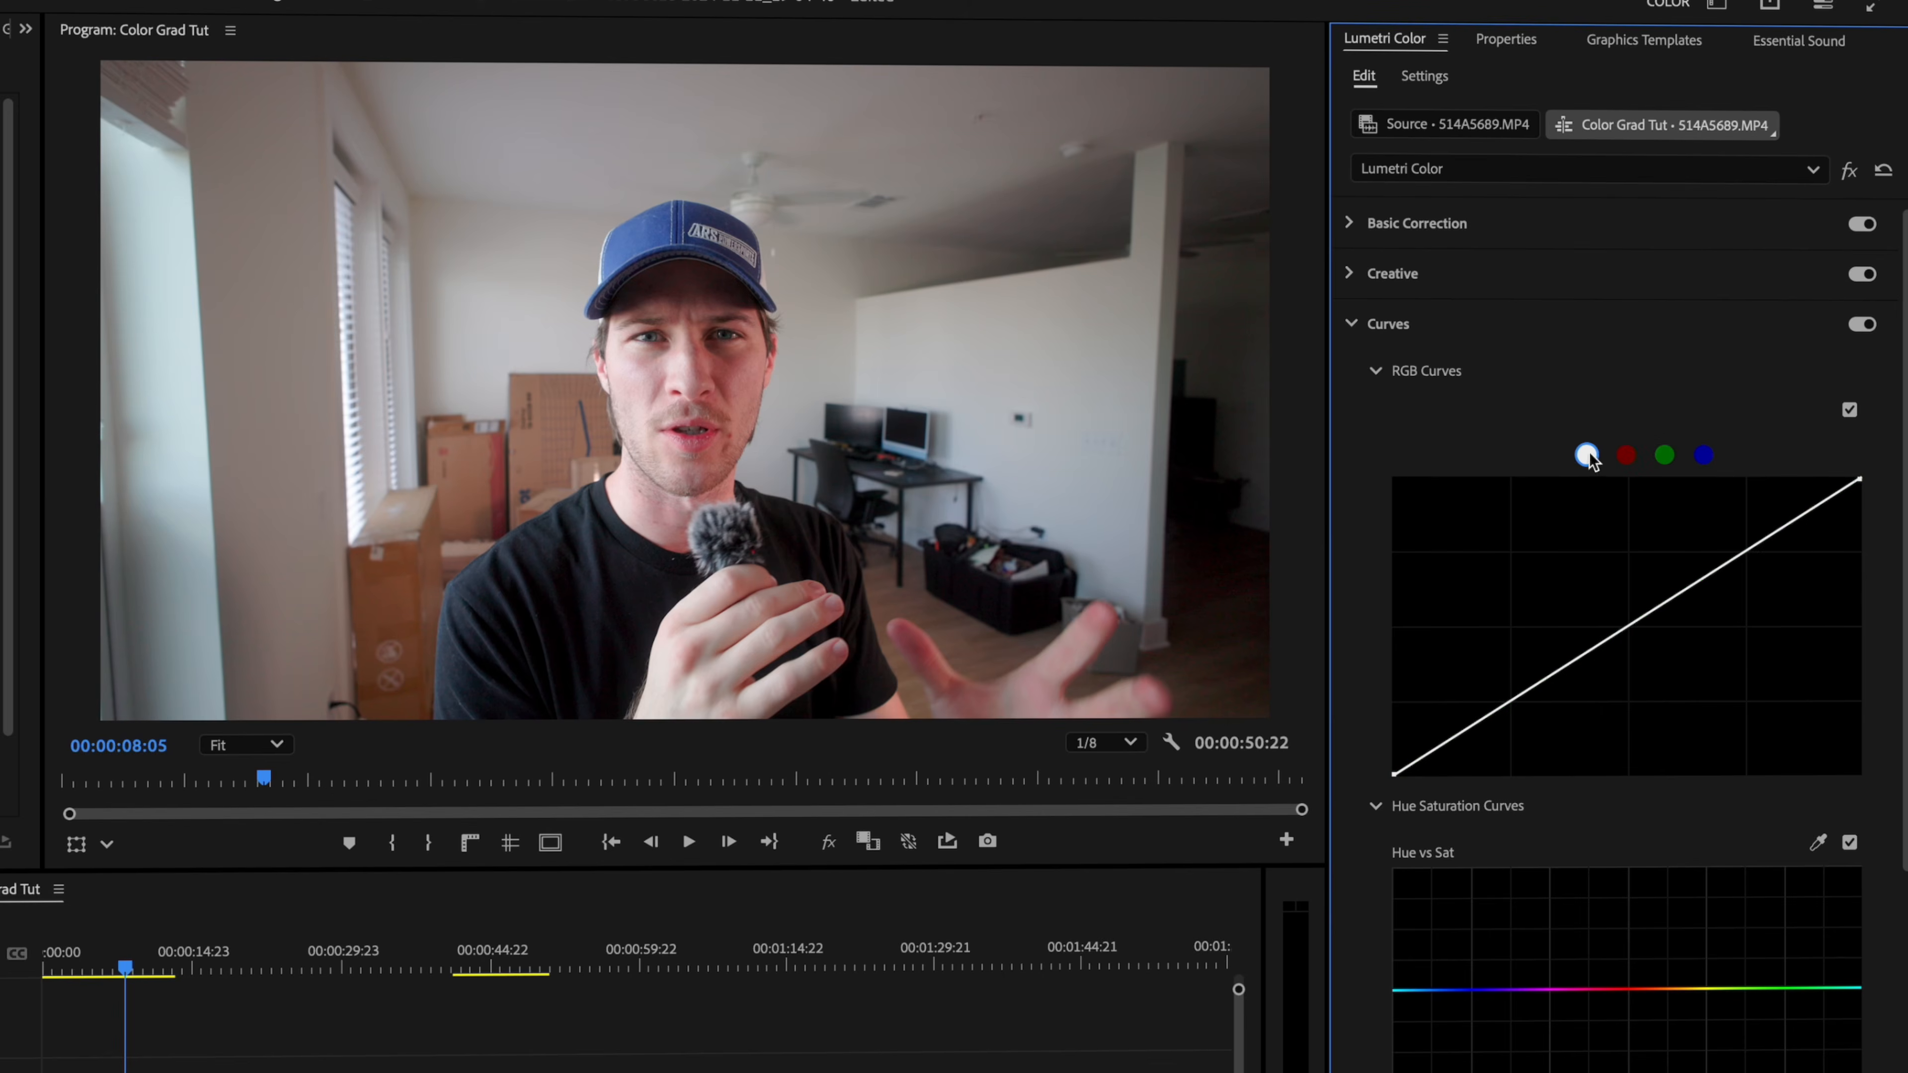
{"action": "left_click", "coordinate": [1532, 331]}
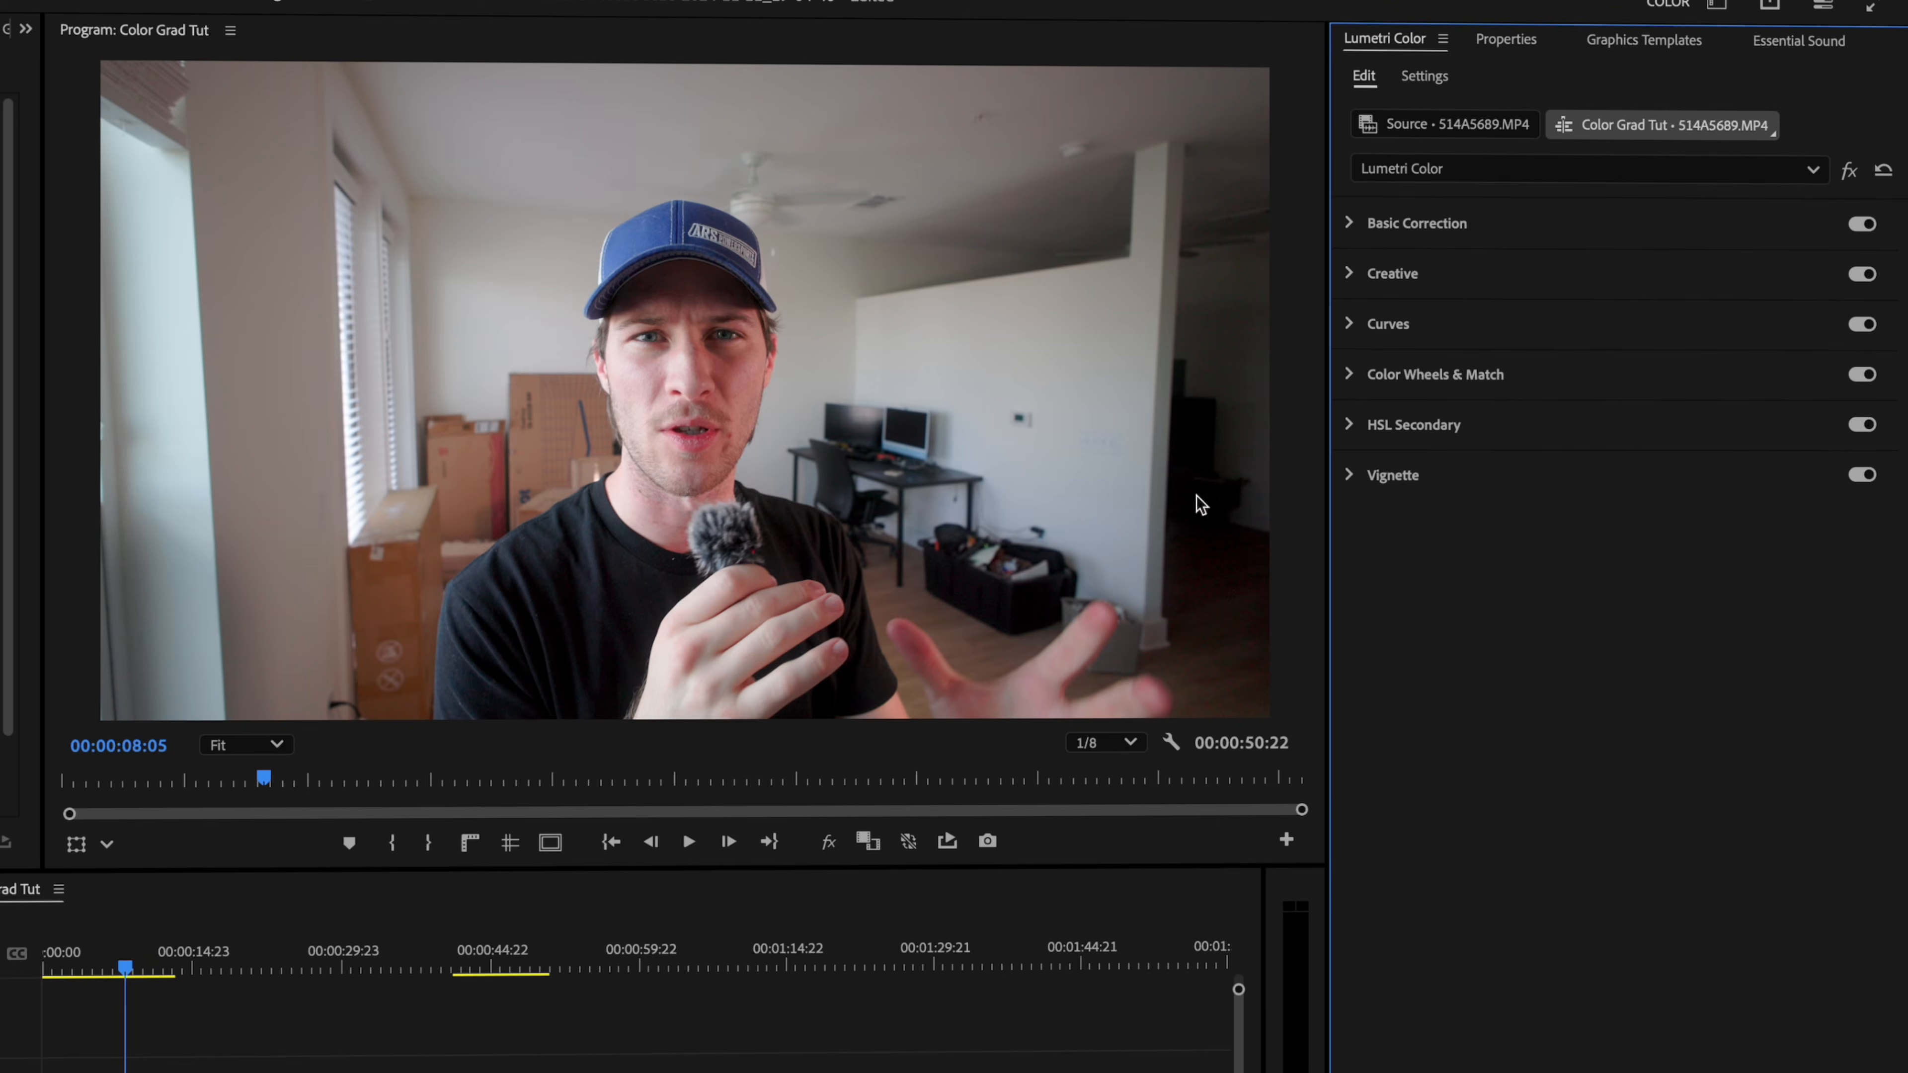
Step: On the third clip, set Exposure 0.3, Contrast 41.4, Highlights 30.3, Shadows -12.4, Whites -9.0 and Blacks 11.0, and compare with the effect bypassed
{"action": "left_click", "coordinate": [147, 953]}
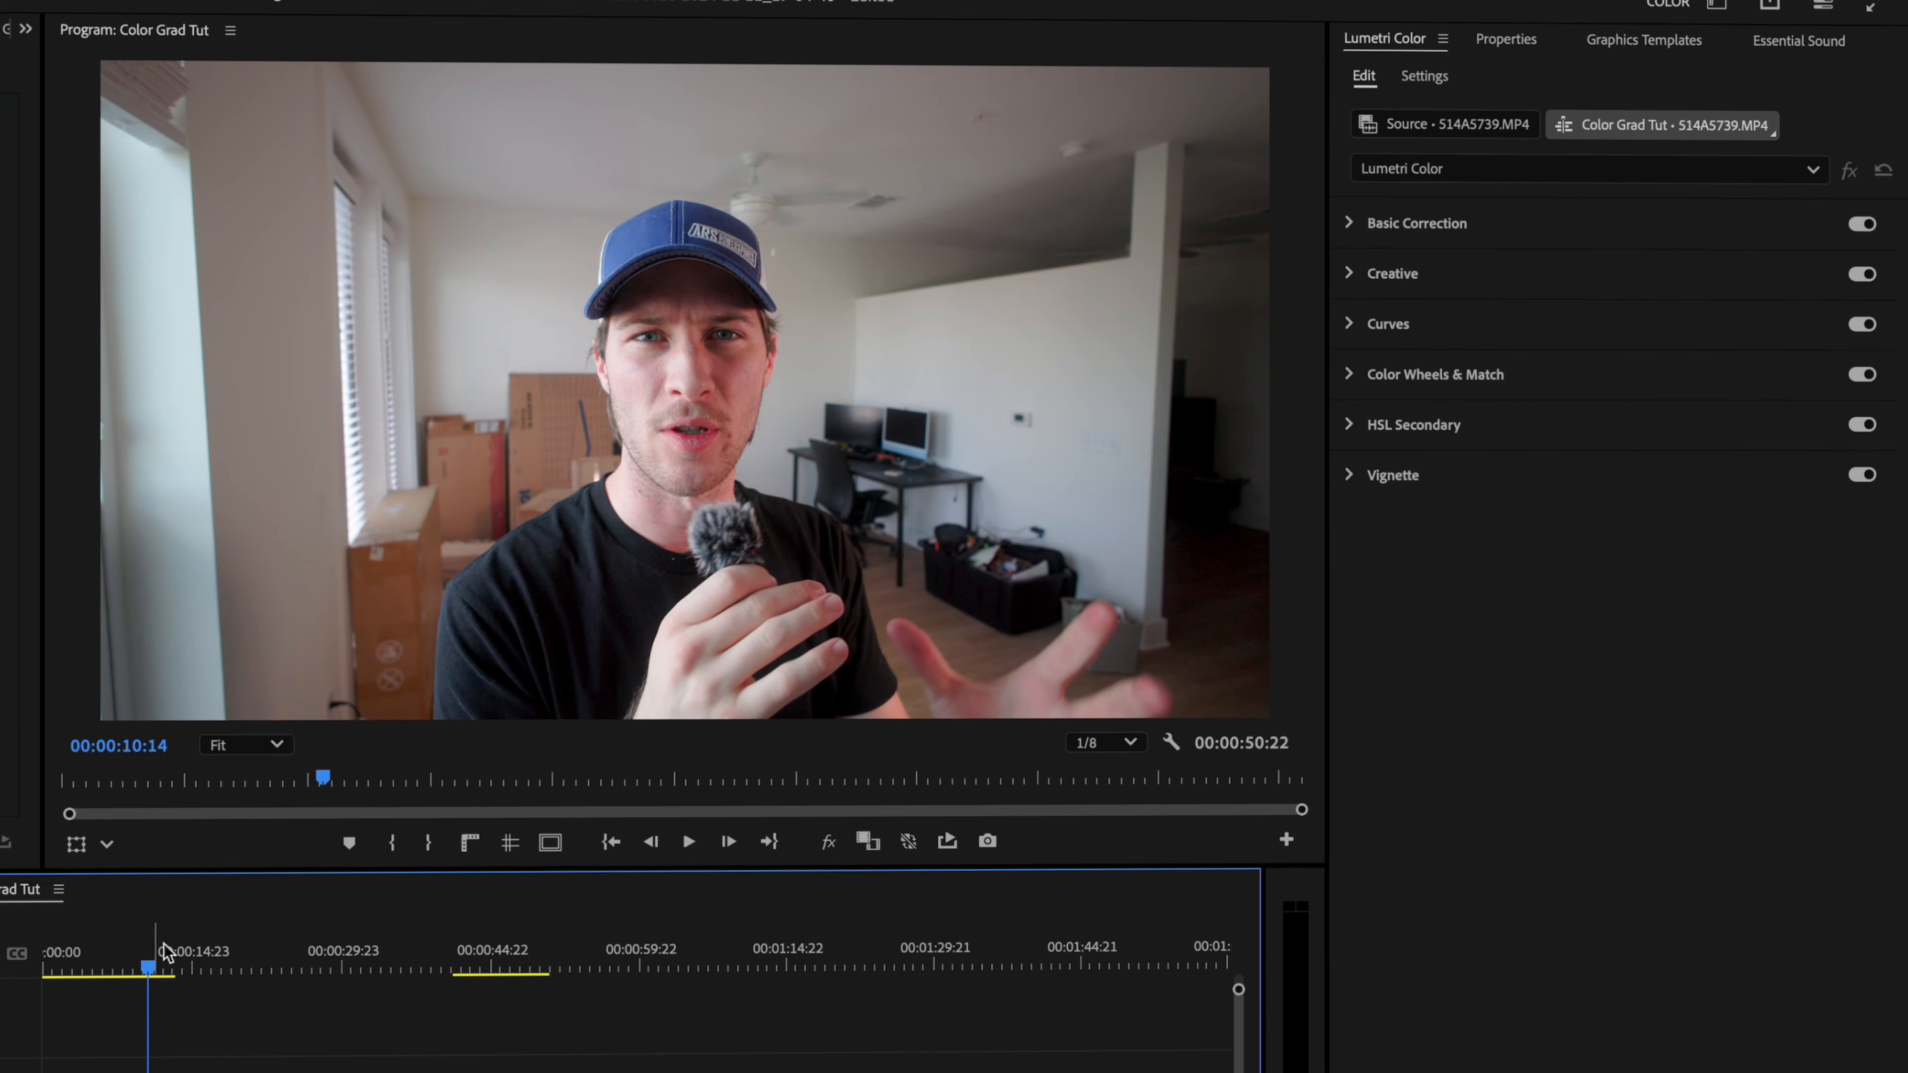
{"action": "left_click", "coordinate": [1529, 223]}
{"action": "mouse_move", "coordinate": [1663, 676]}
{"action": "left_mouse_down"}
{"action": "mouse_move", "coordinate": [1759, 673]}
{"action": "mouse_move", "coordinate": [1729, 681]}
{"action": "mouse_move", "coordinate": [1673, 642]}
{"action": "left_mouse_up"}
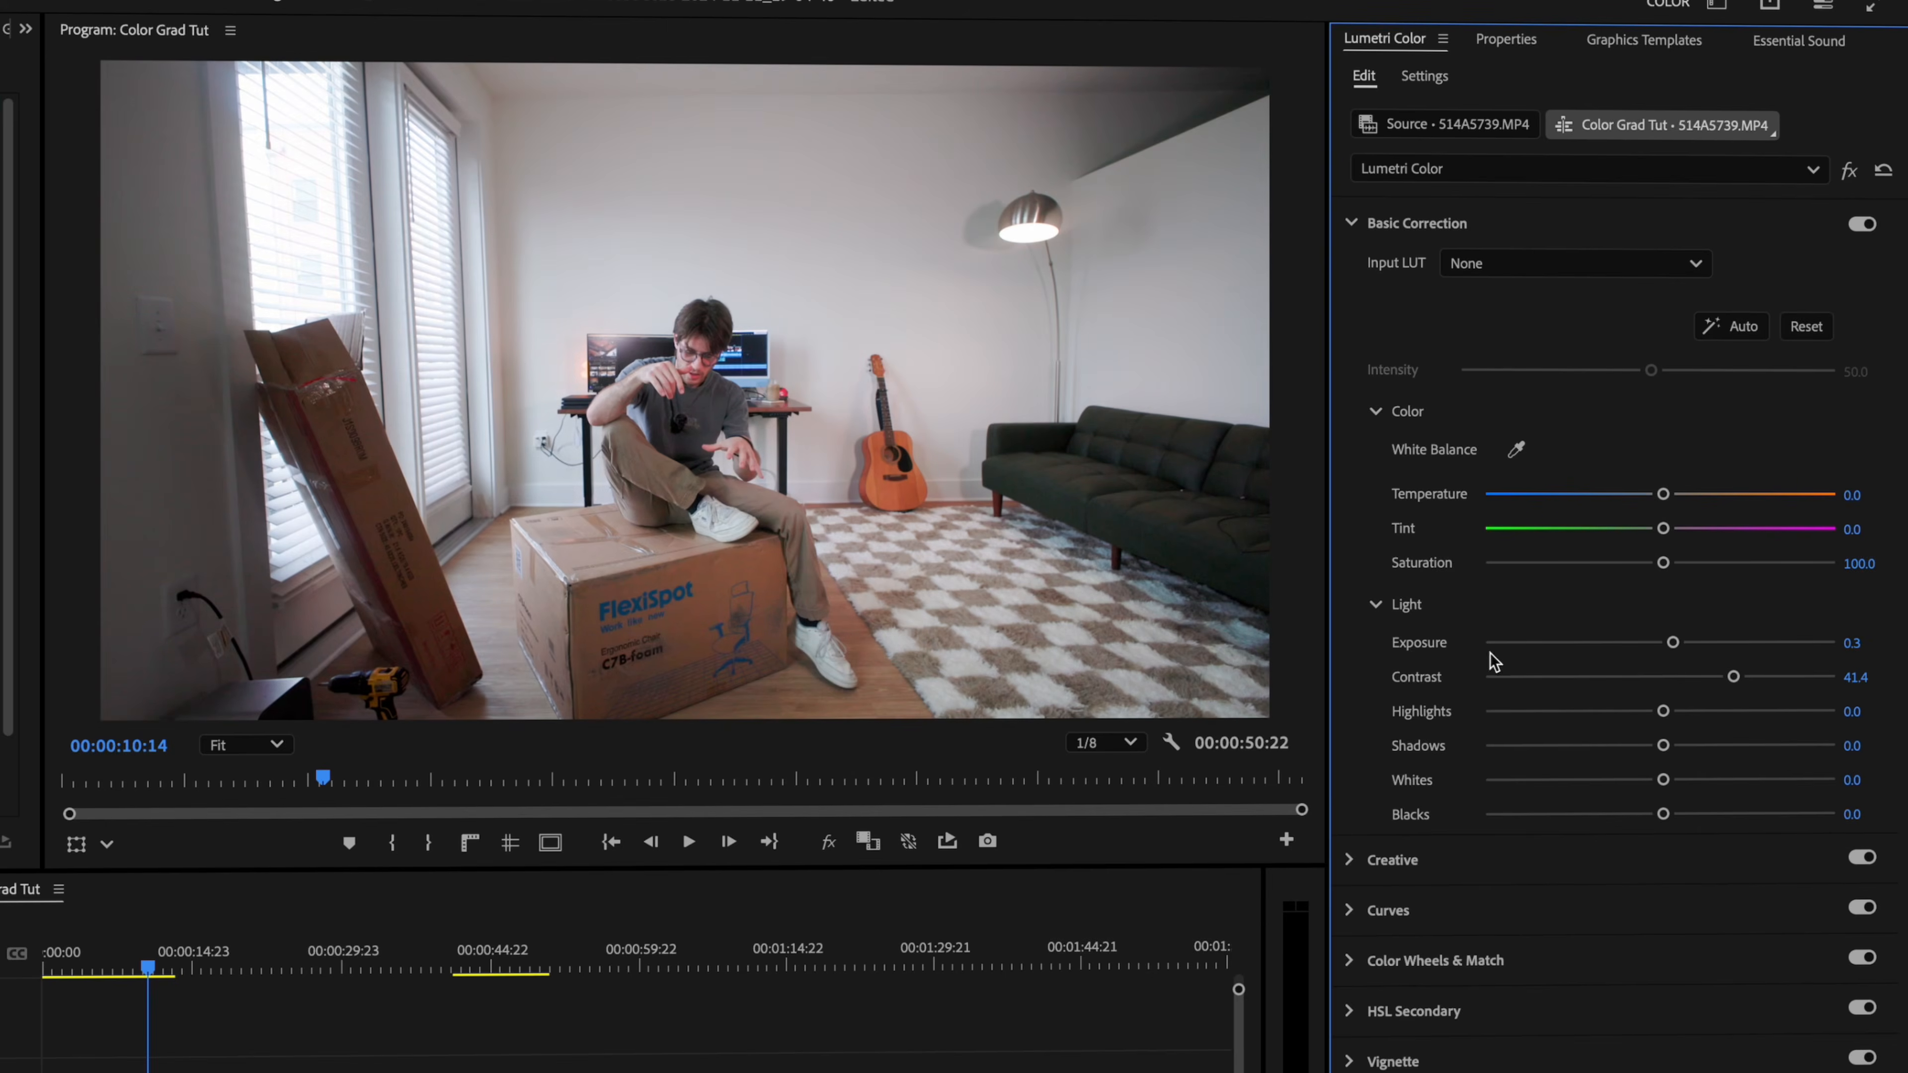
{"action": "left_click_drag", "start_coordinate": [1663, 711], "coordinate": [1681, 815]}
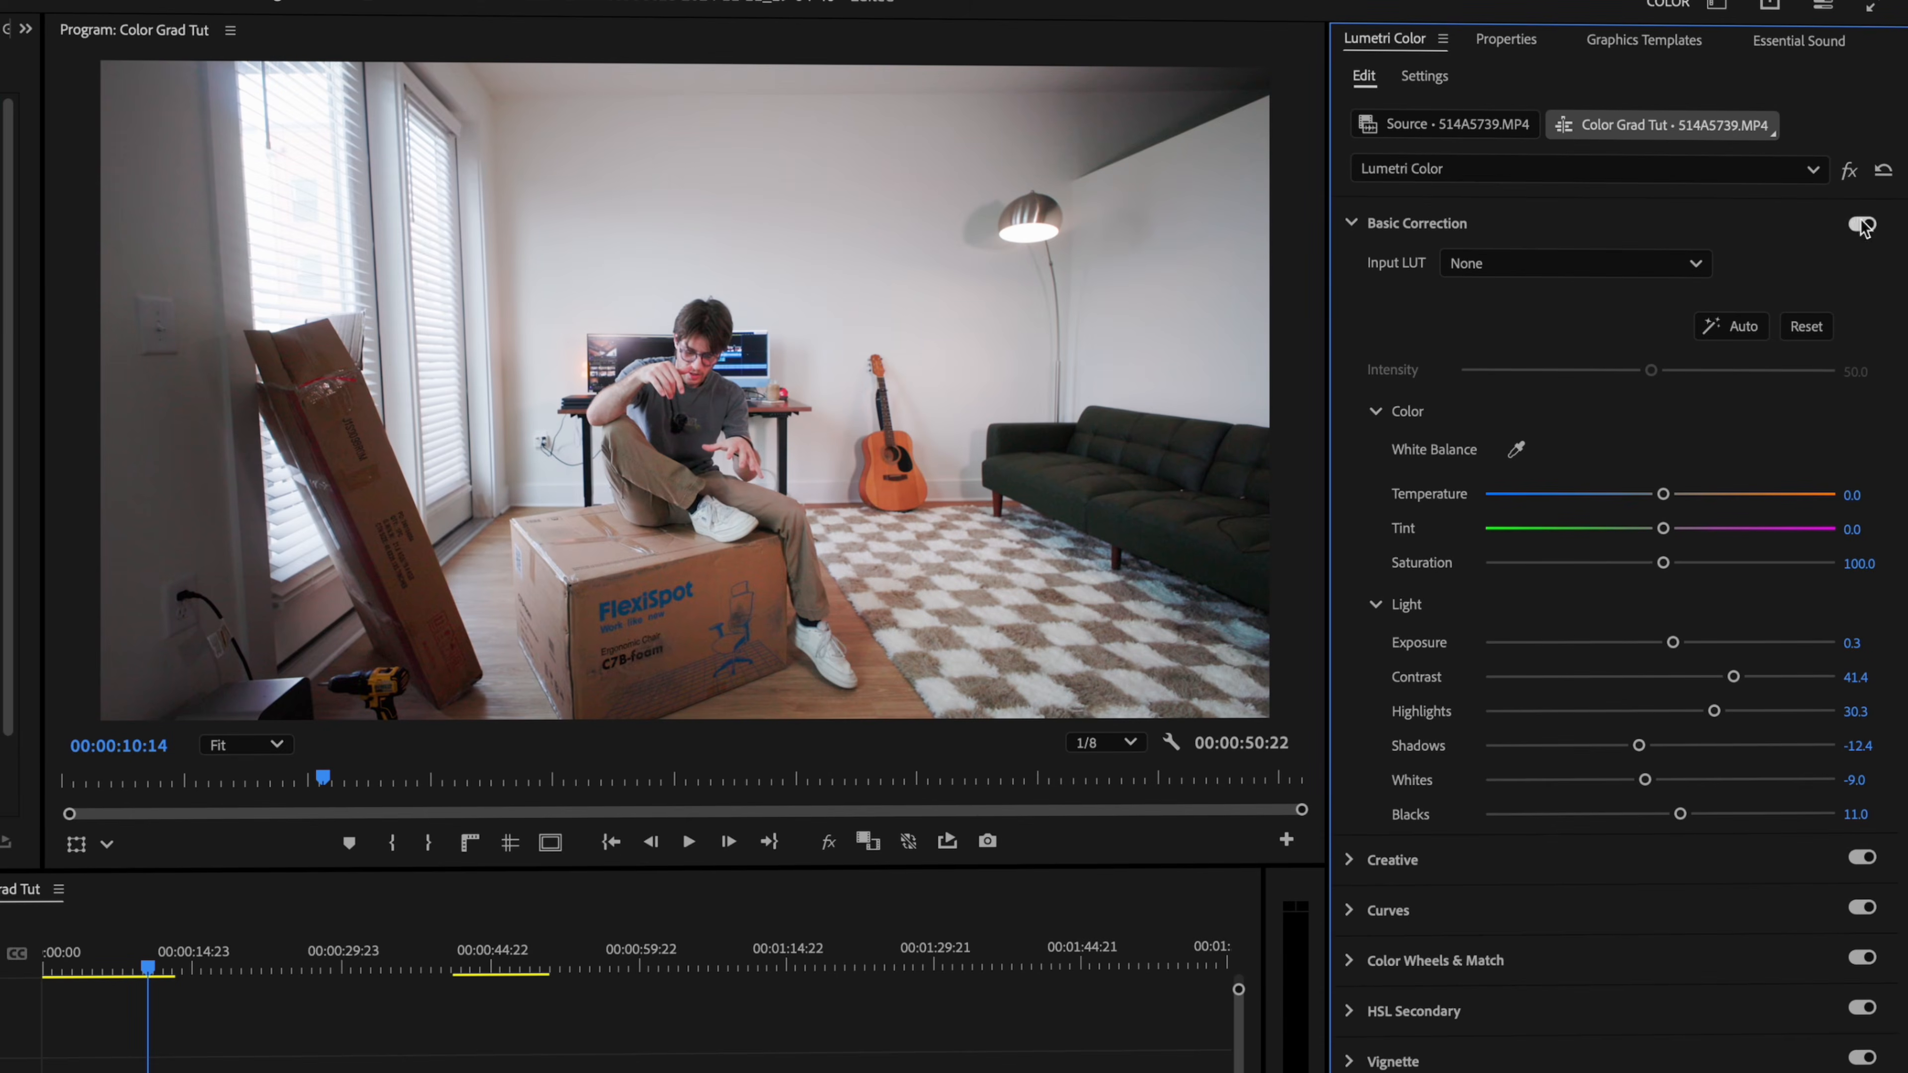
{"action": "left_click", "coordinate": [1850, 170]}
{"action": "left_click", "coordinate": [1850, 170]}
Step: Set Saturation to 108.3, sample the white balance from the seated man's grey shirt, and compare the clip with Lumetri Color bypassed
{"action": "left_click_drag", "start_coordinate": [1663, 562], "coordinate": [1676, 562]}
{"action": "left_click", "coordinate": [1518, 451]}
{"action": "left_click", "coordinate": [718, 436]}
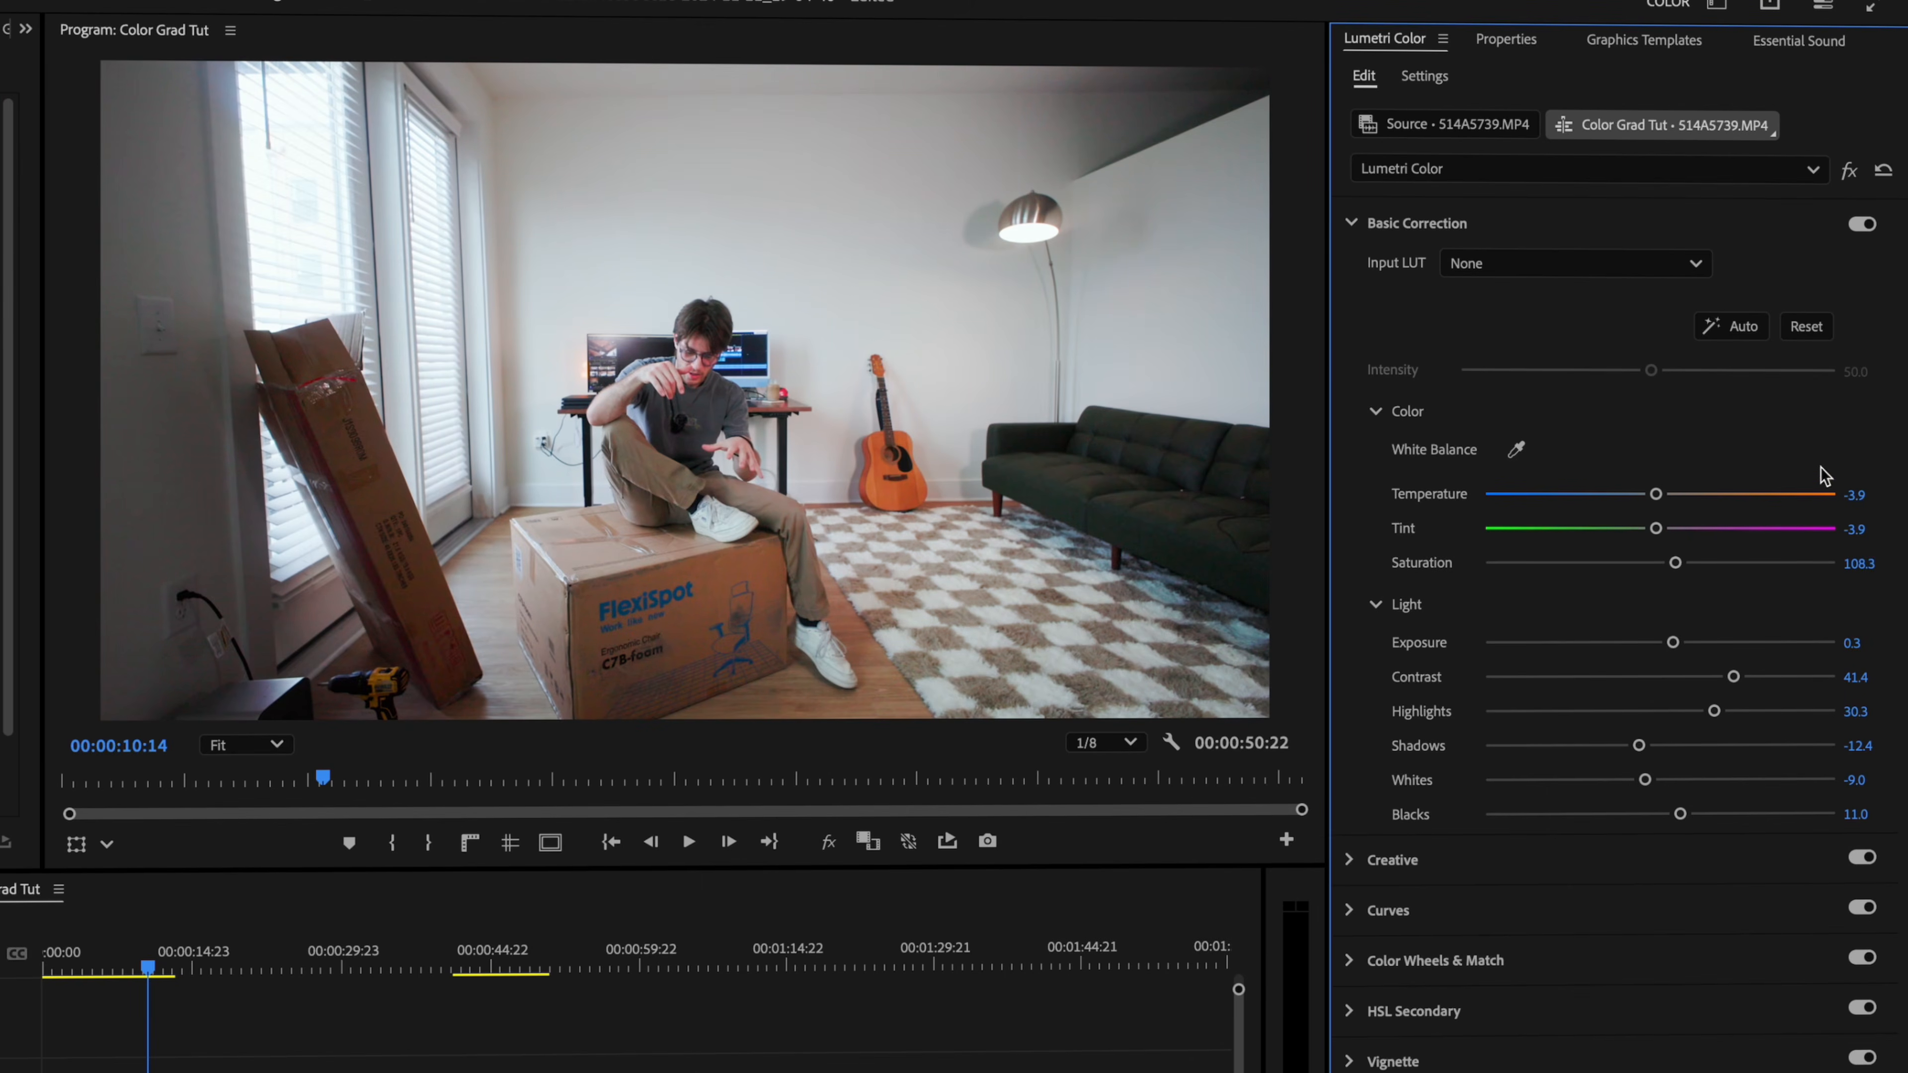
{"action": "left_click", "coordinate": [1851, 172]}
{"action": "left_click", "coordinate": [1853, 171]}
{"action": "left_click", "coordinate": [1852, 172]}
{"action": "left_click", "coordinate": [1852, 172]}
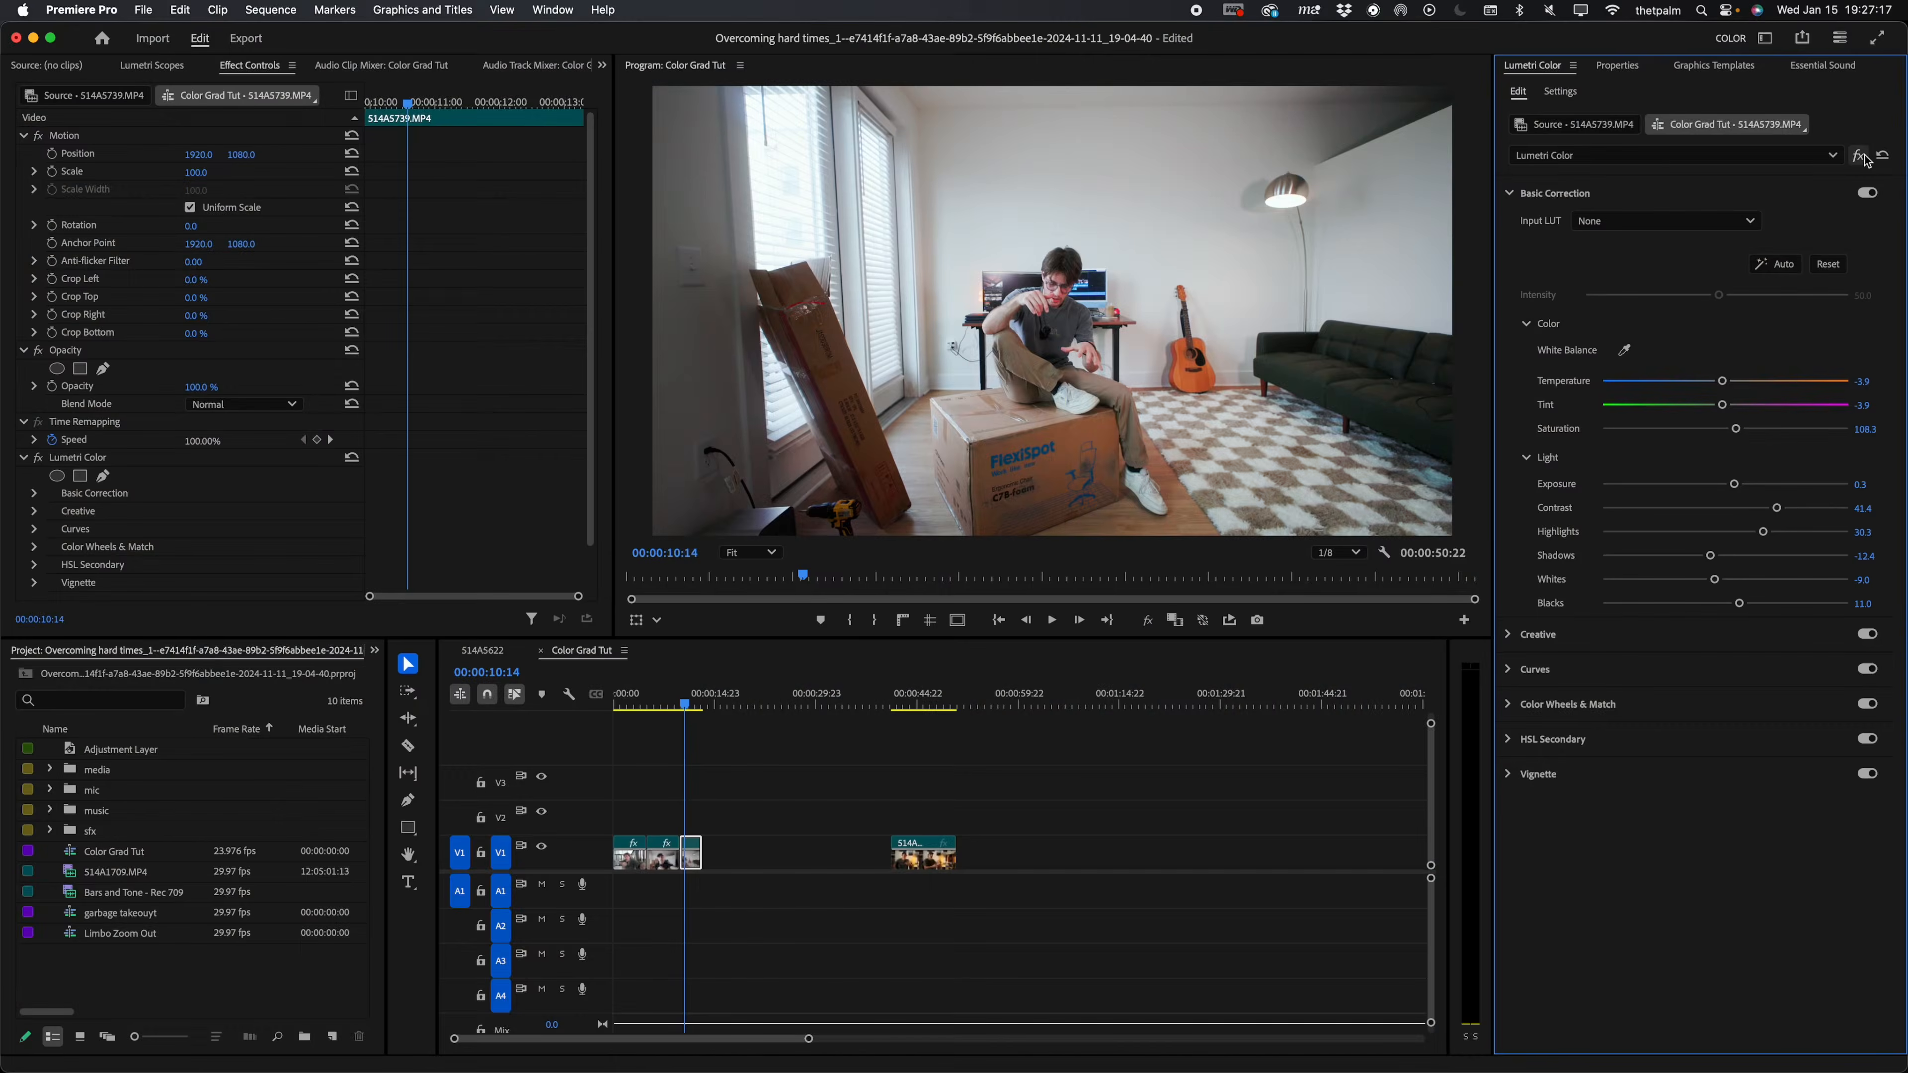
Step: Examine the V3 adjustment layer in the 514A5622 sequence by toggling its track output and checking another shot, then return to Color Grad Tut
{"action": "left_click", "coordinate": [490, 647]}
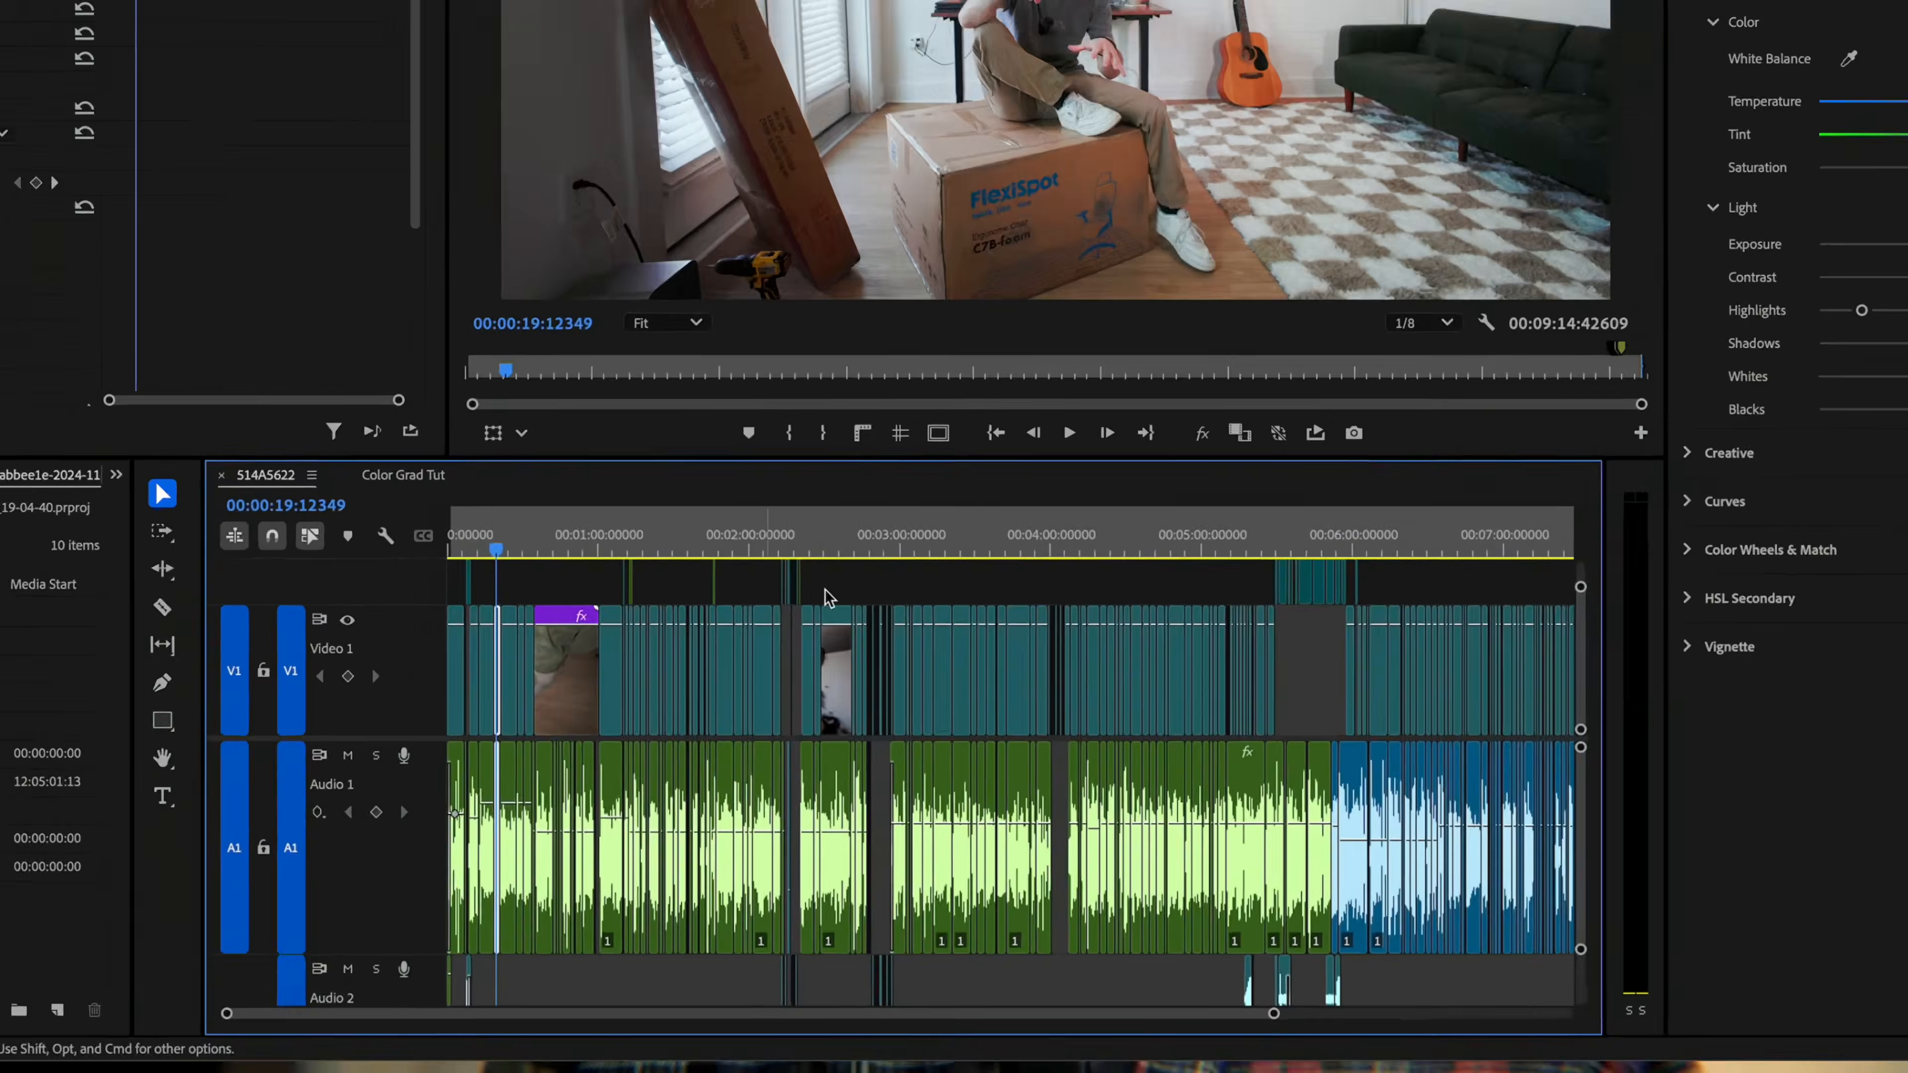
{"action": "scroll", "coordinate": [860, 804], "scroll_direction": "up", "scroll_amount": 2}
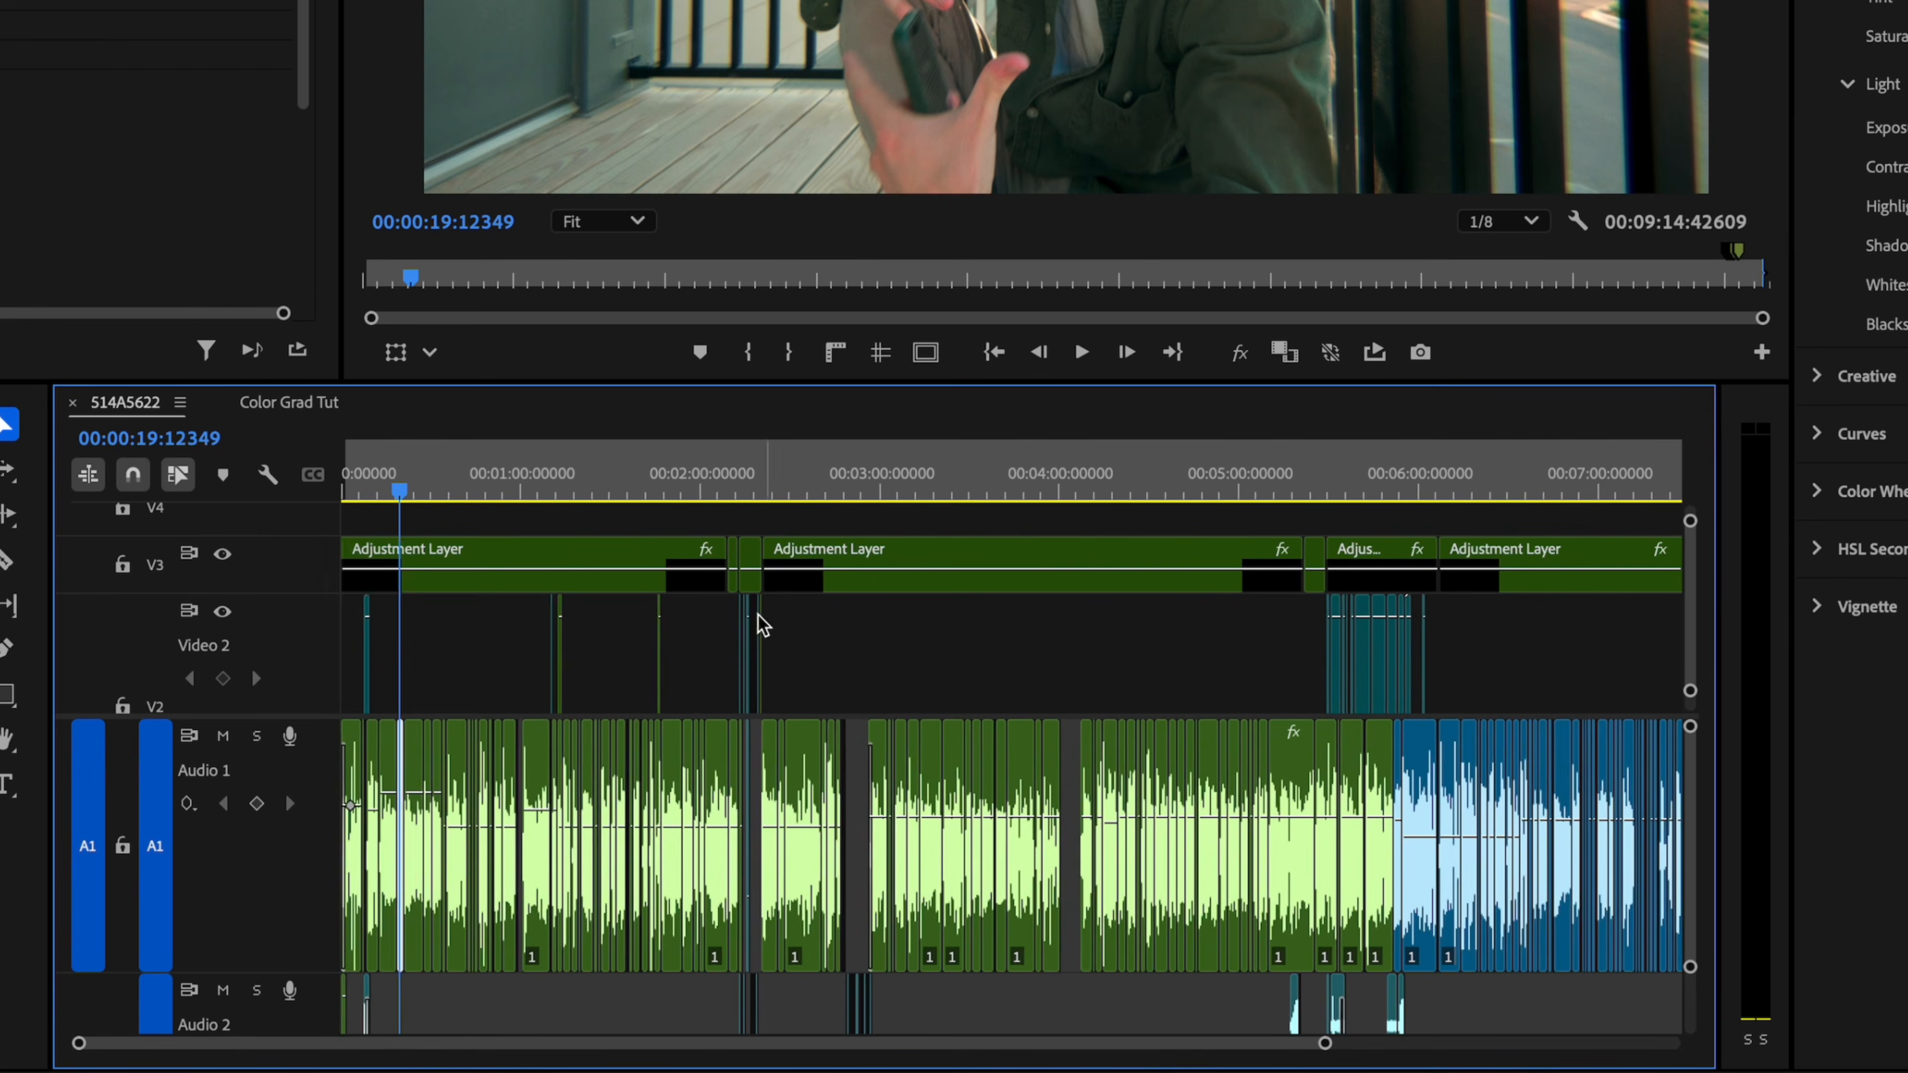
{"action": "left_click", "coordinate": [487, 555]}
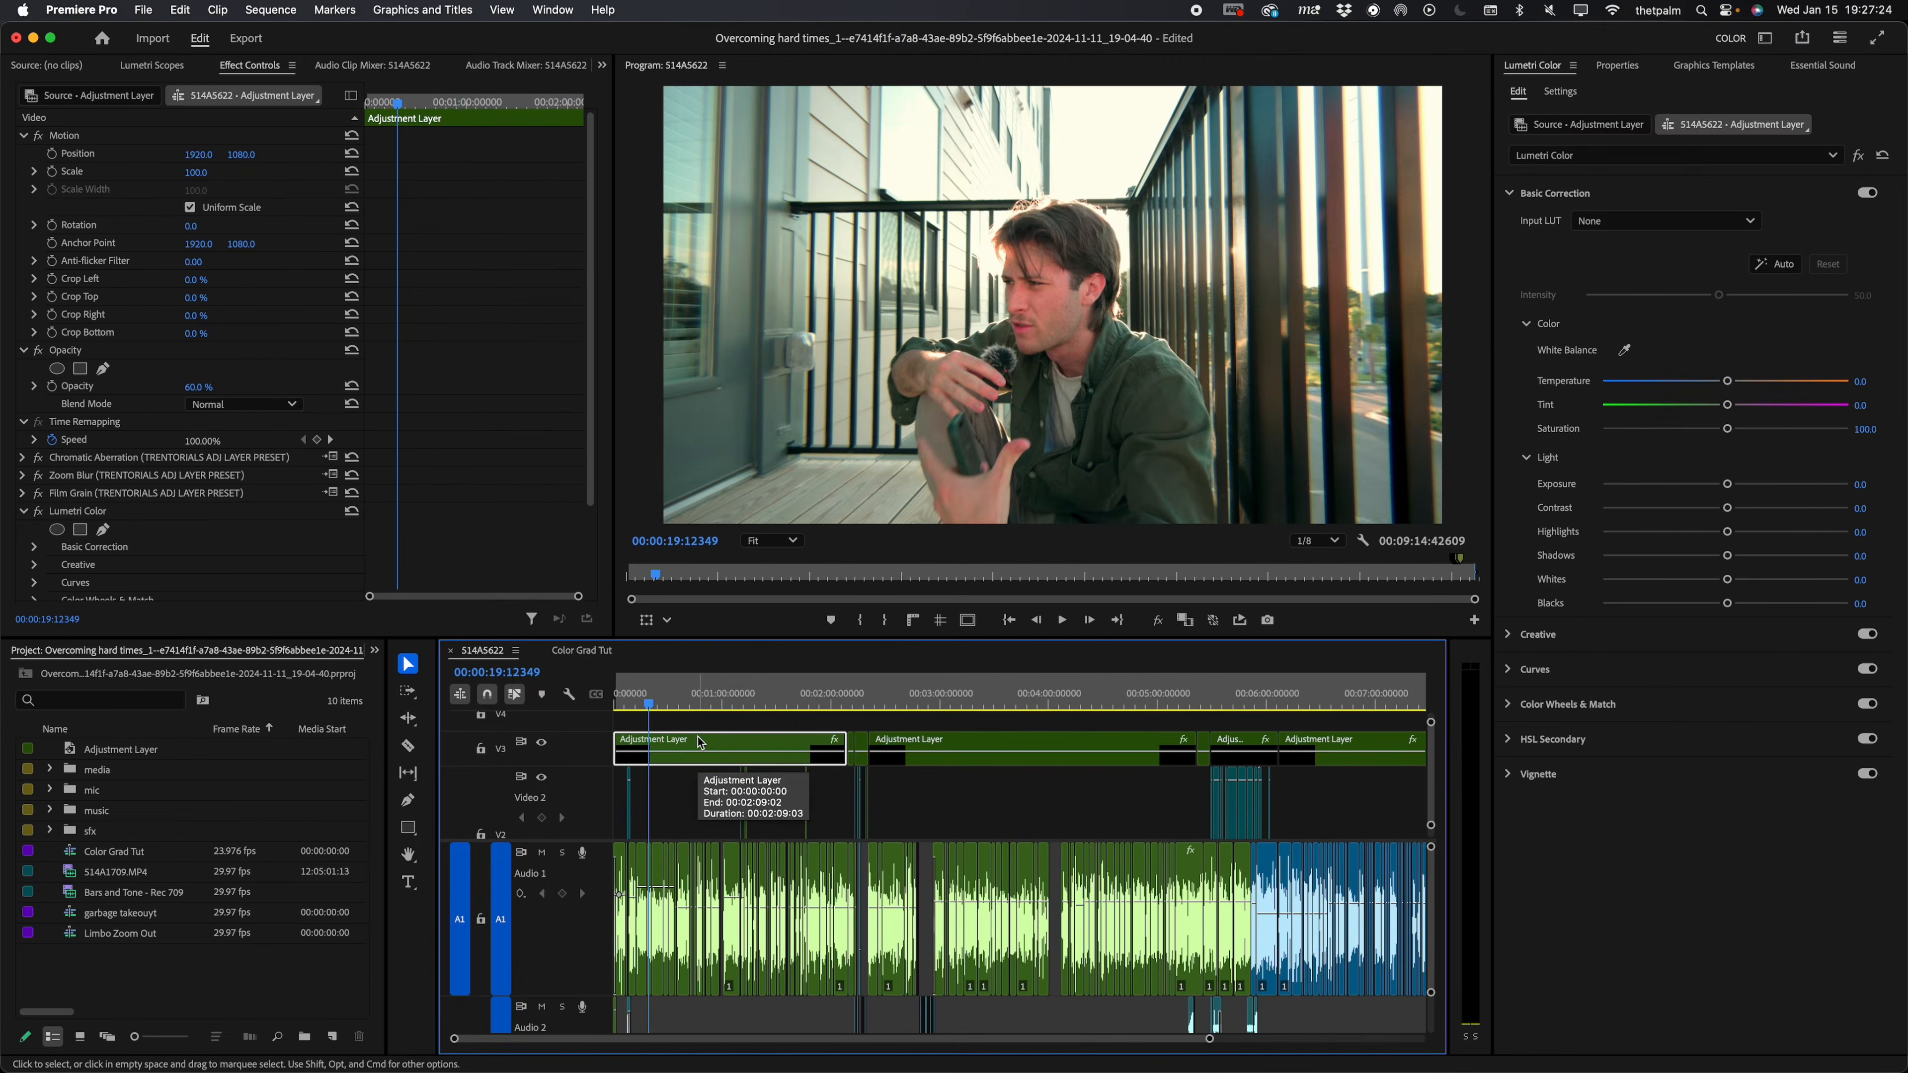
{"action": "left_click", "coordinate": [541, 742]}
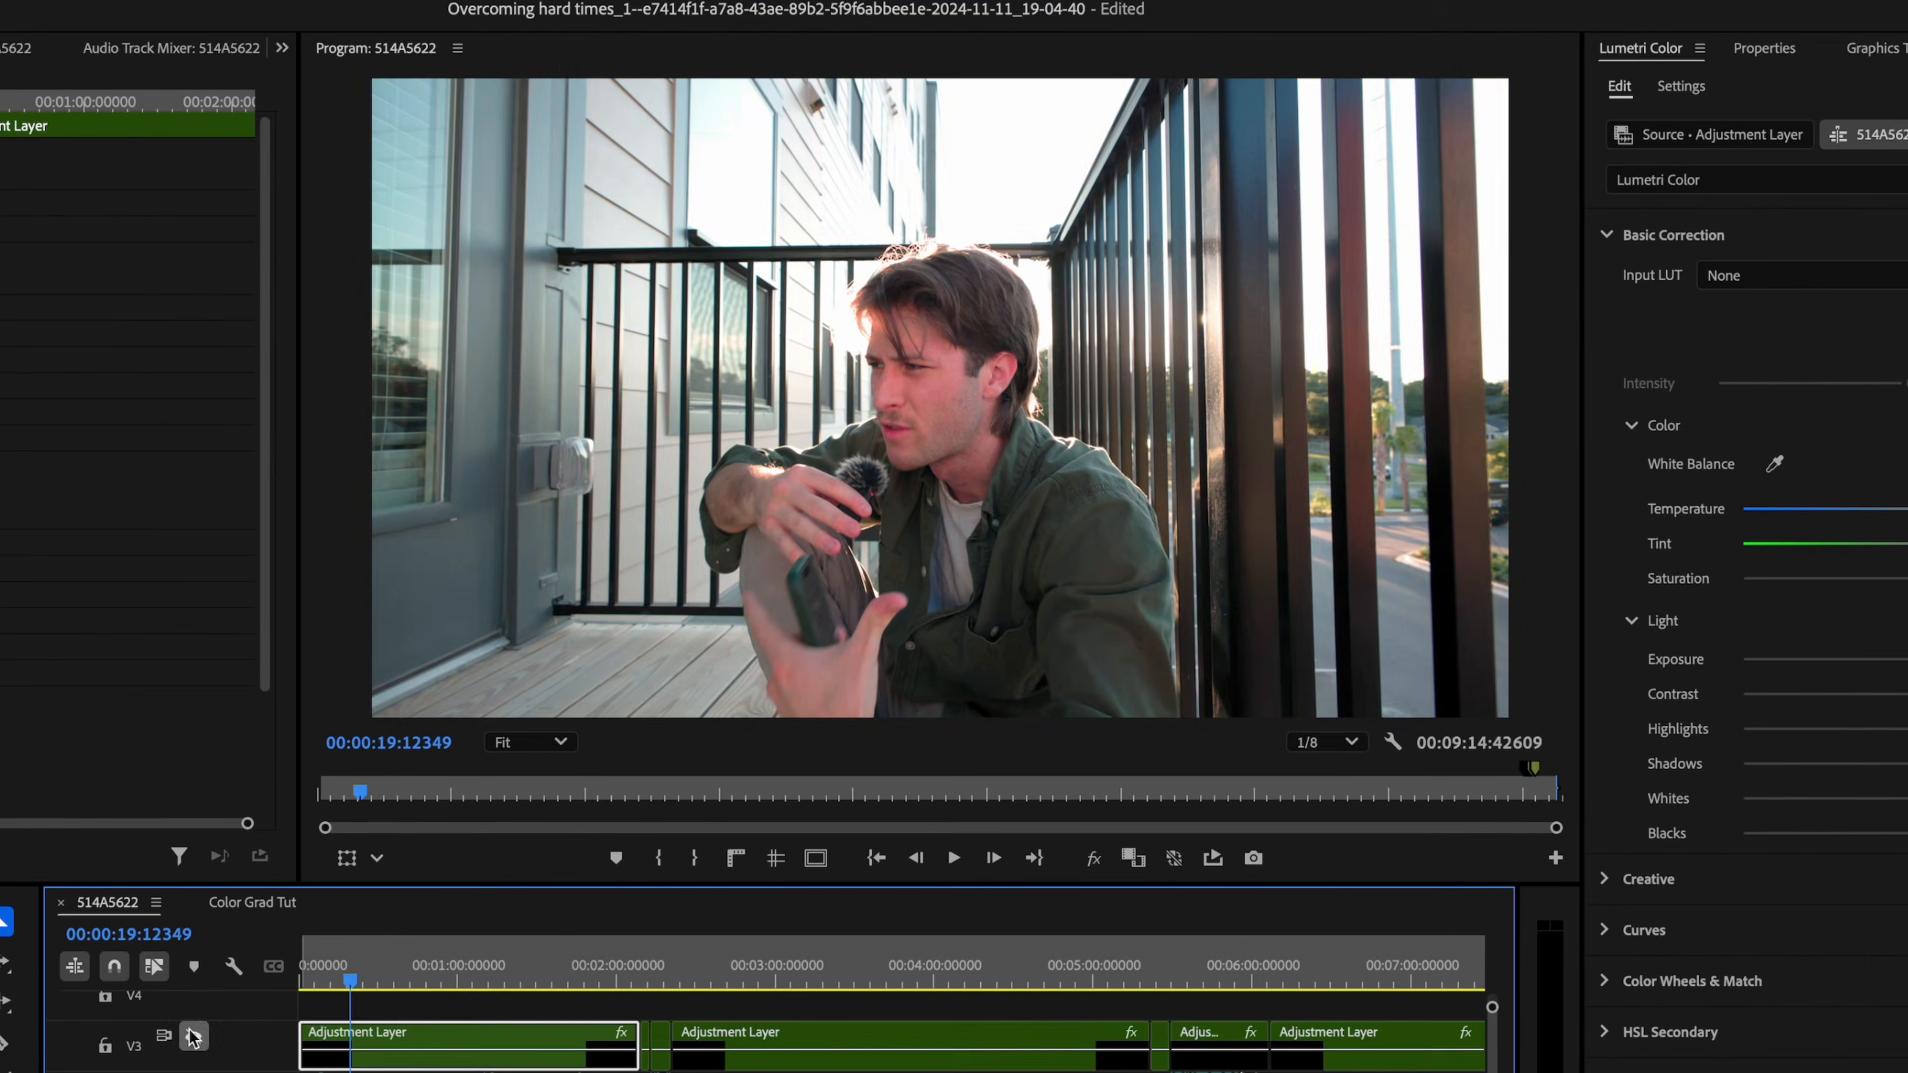
{"action": "left_click", "coordinate": [541, 742]}
{"action": "left_click", "coordinate": [449, 961]}
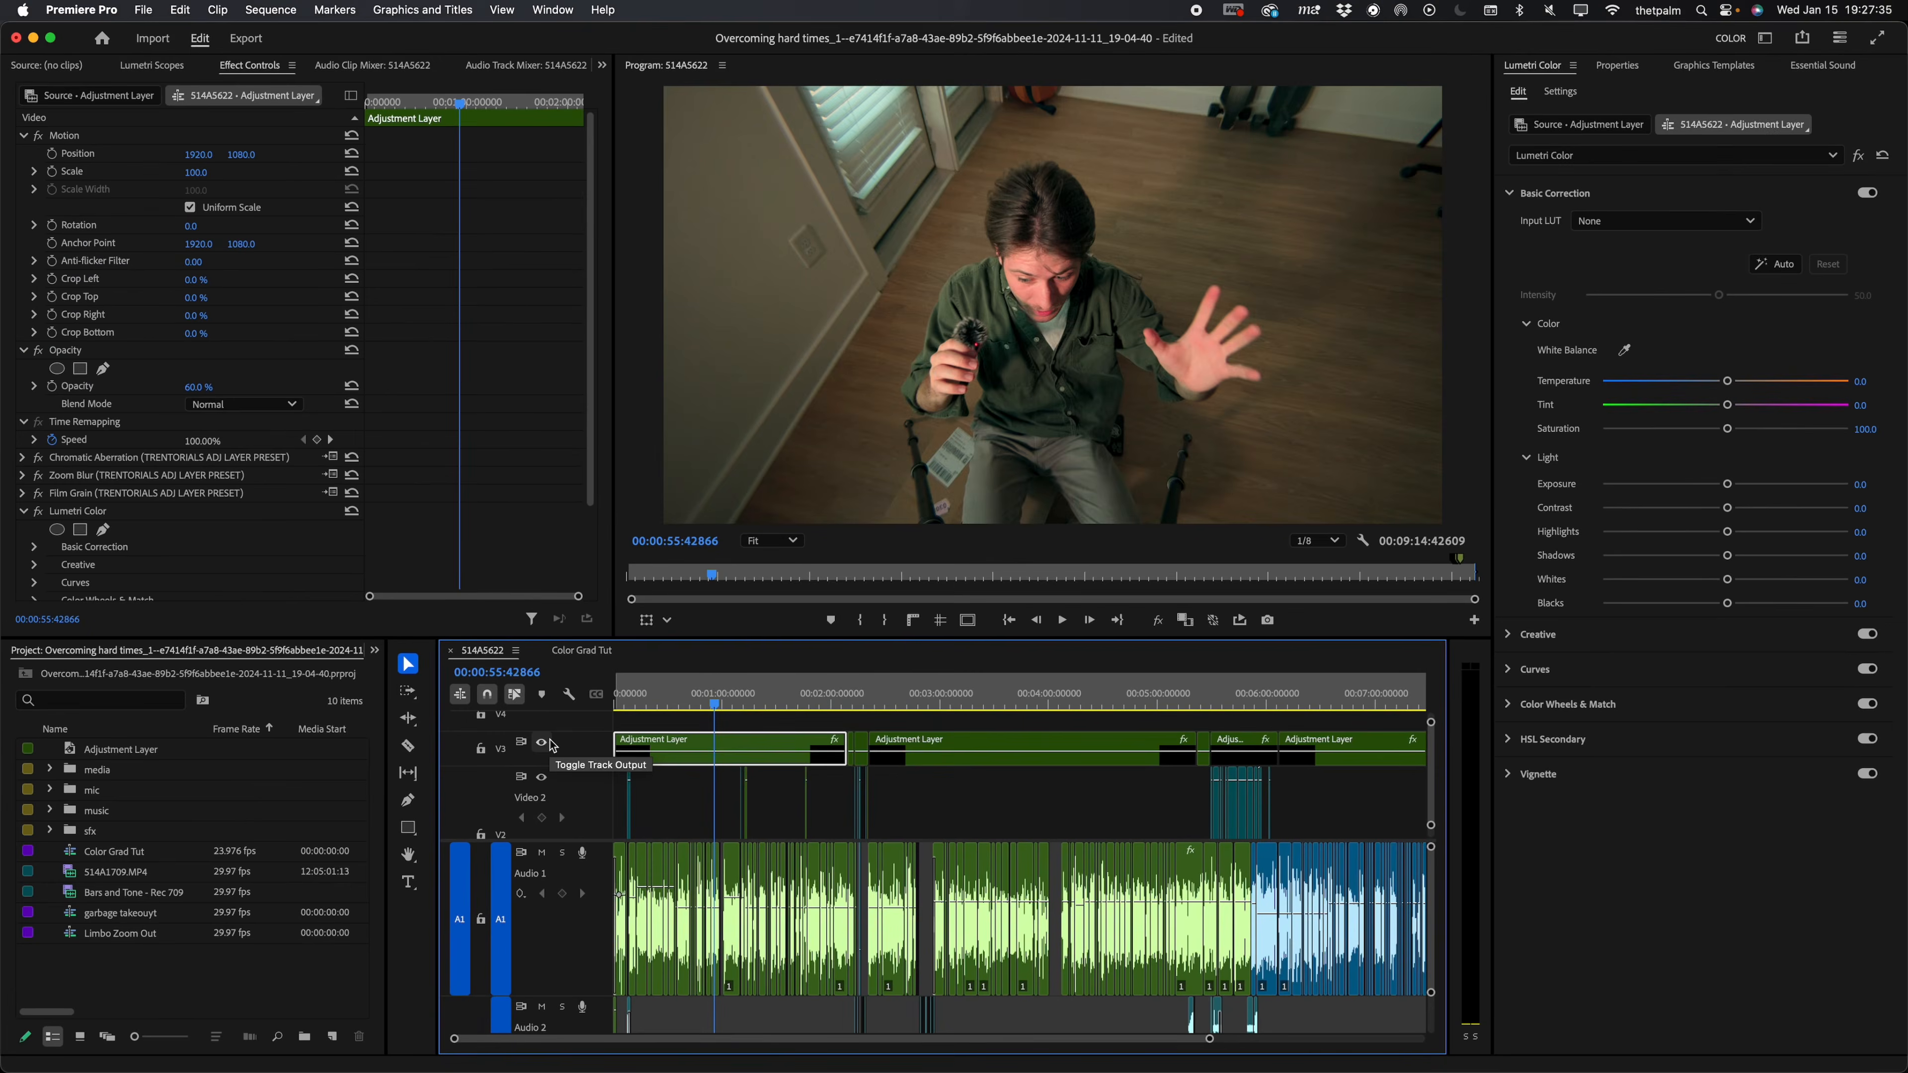
{"action": "left_click", "coordinate": [565, 651]}
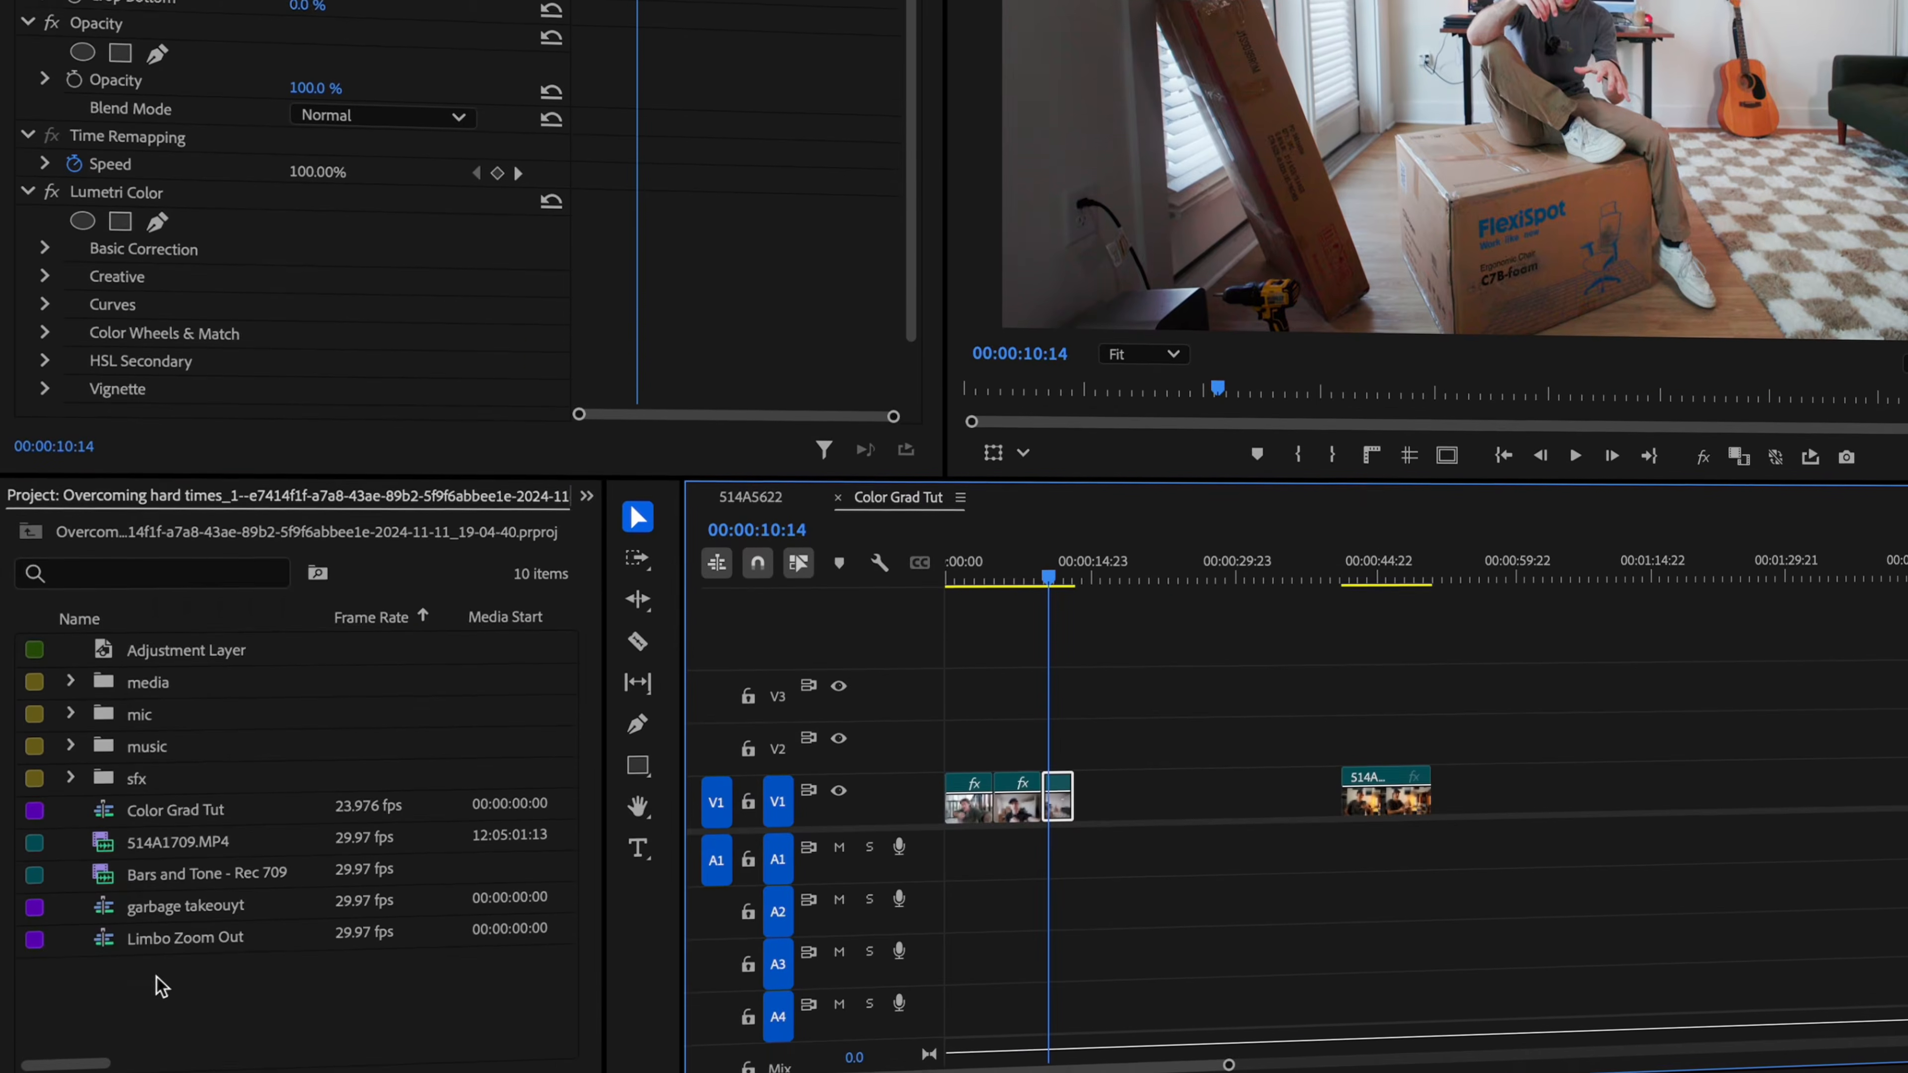
Step: Create a 3840 by 2160 adjustment layer at 23.976 fps with square pixels and delete this duplicate from the project
{"action": "right_click", "coordinate": [136, 966]}
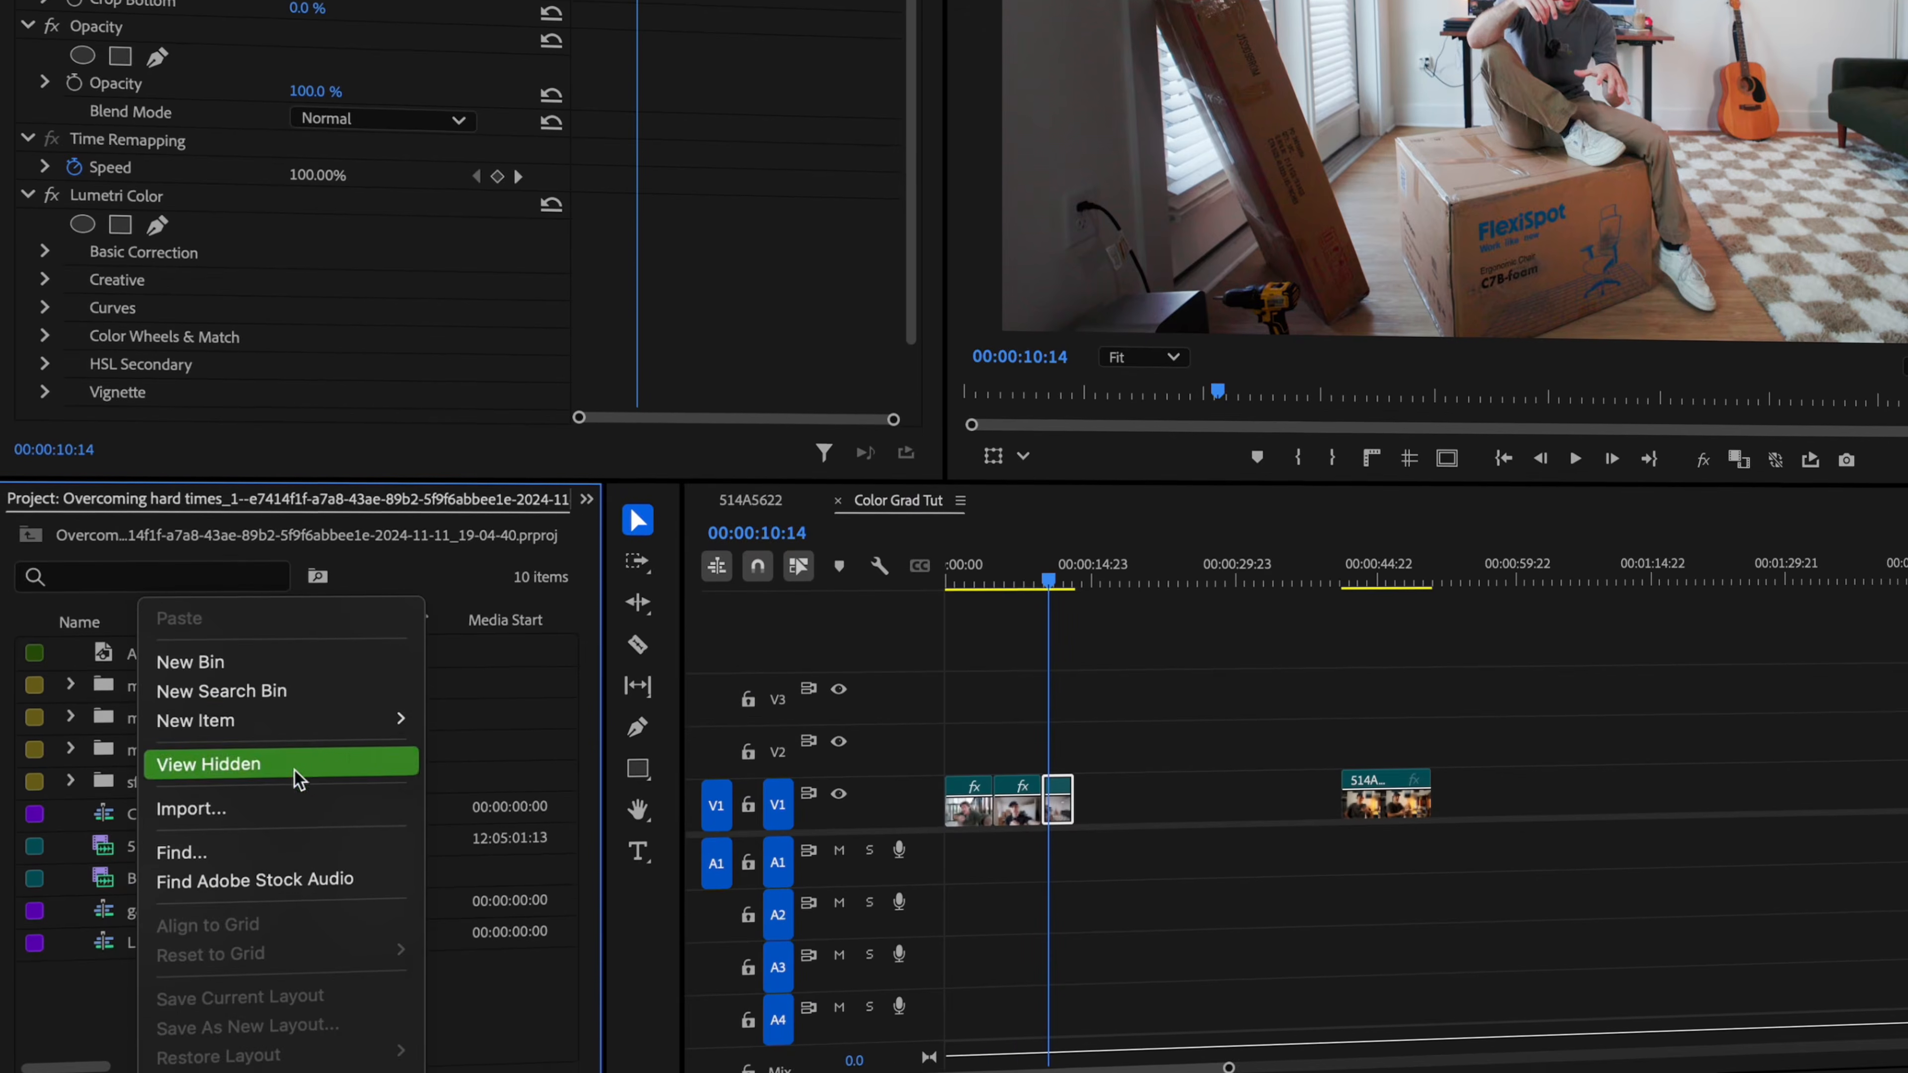
{"action": "mouse_move", "coordinate": [334, 703]}
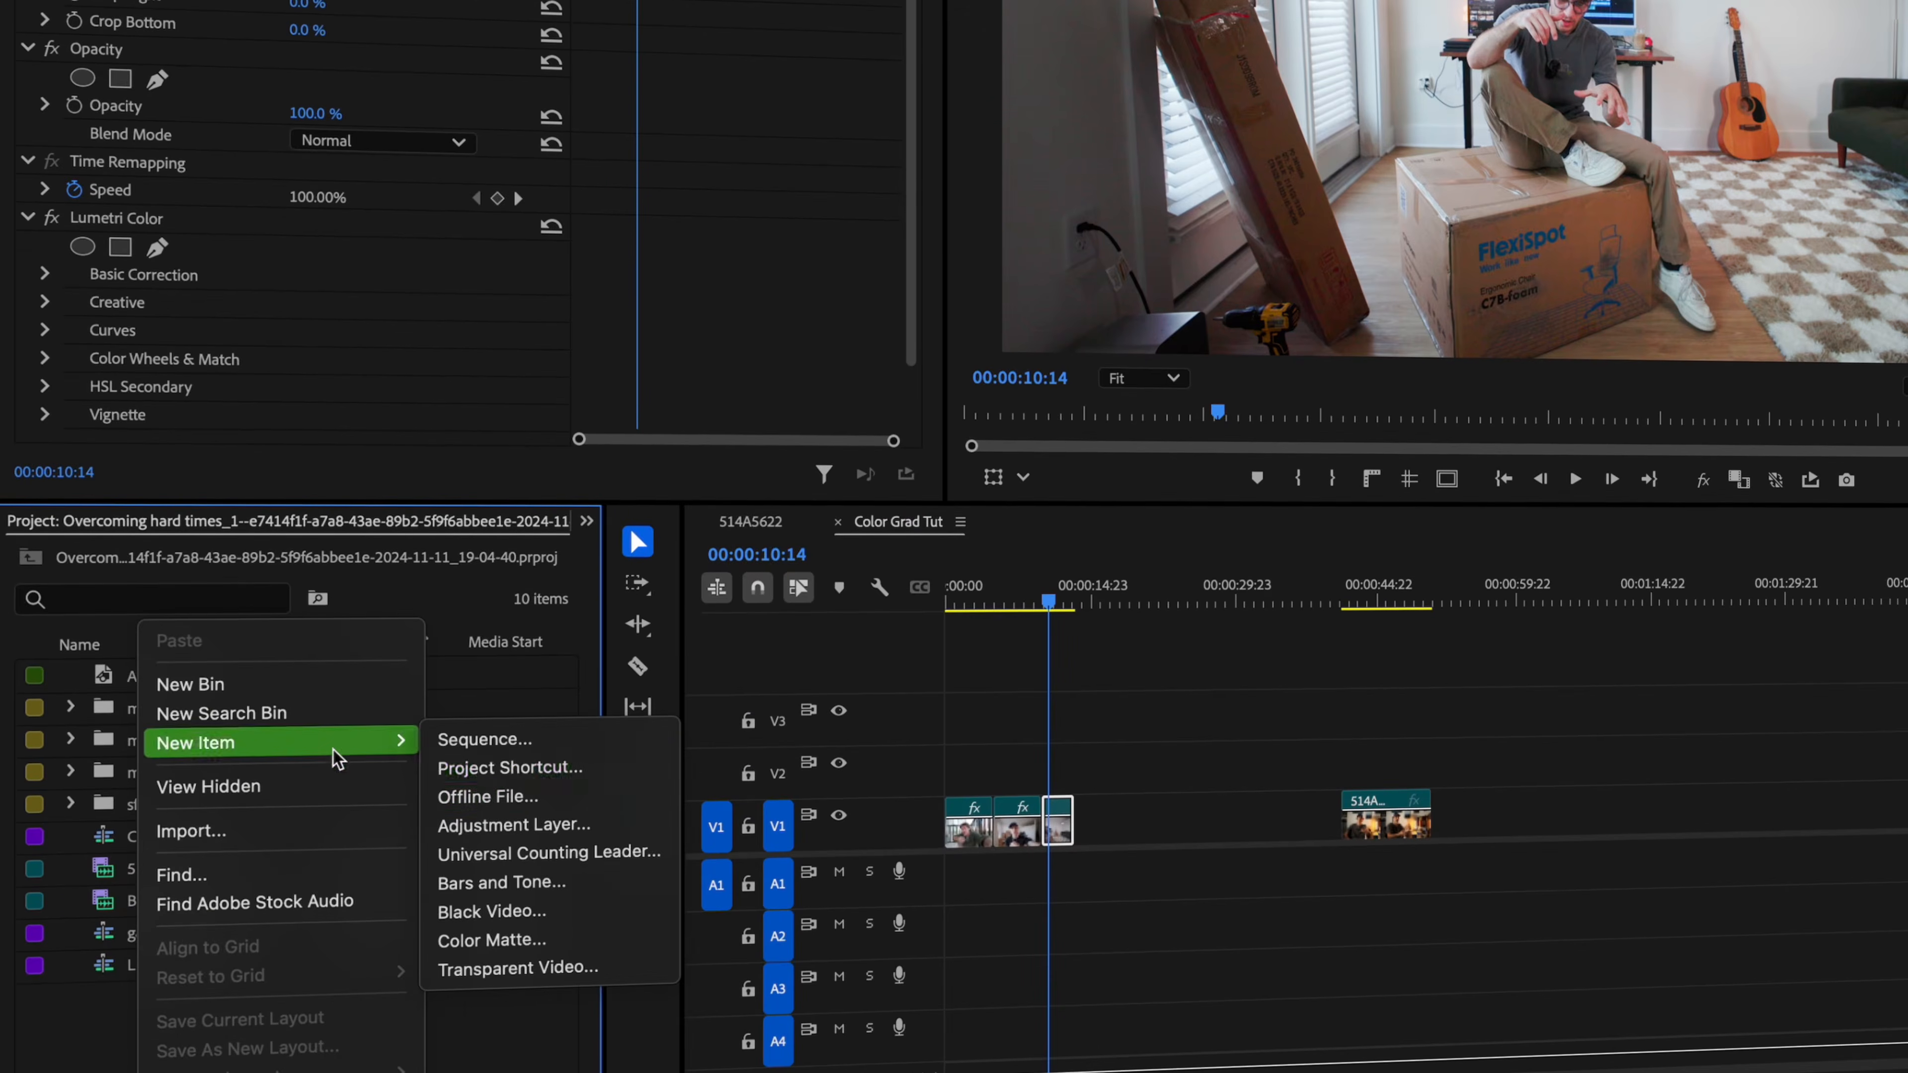
{"action": "left_click", "coordinate": [490, 824]}
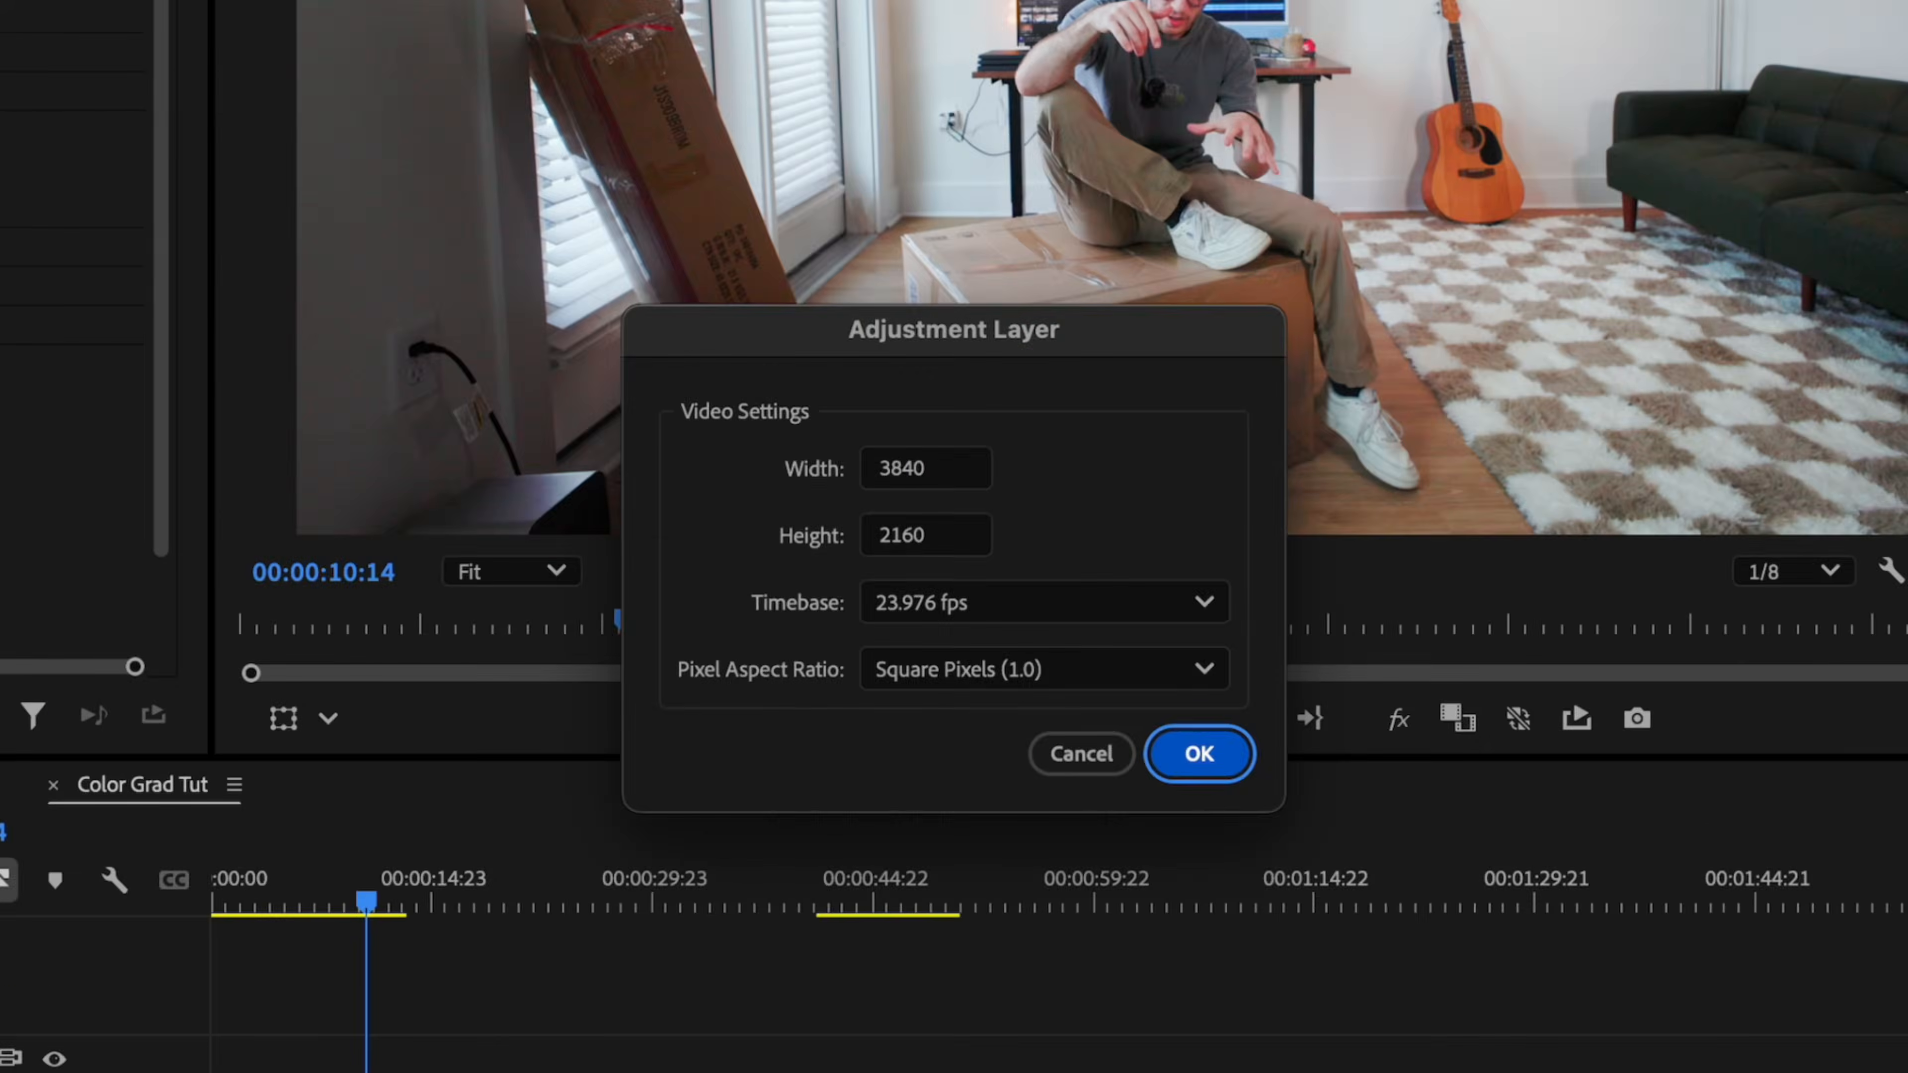
{"action": "key", "text": "Return"}
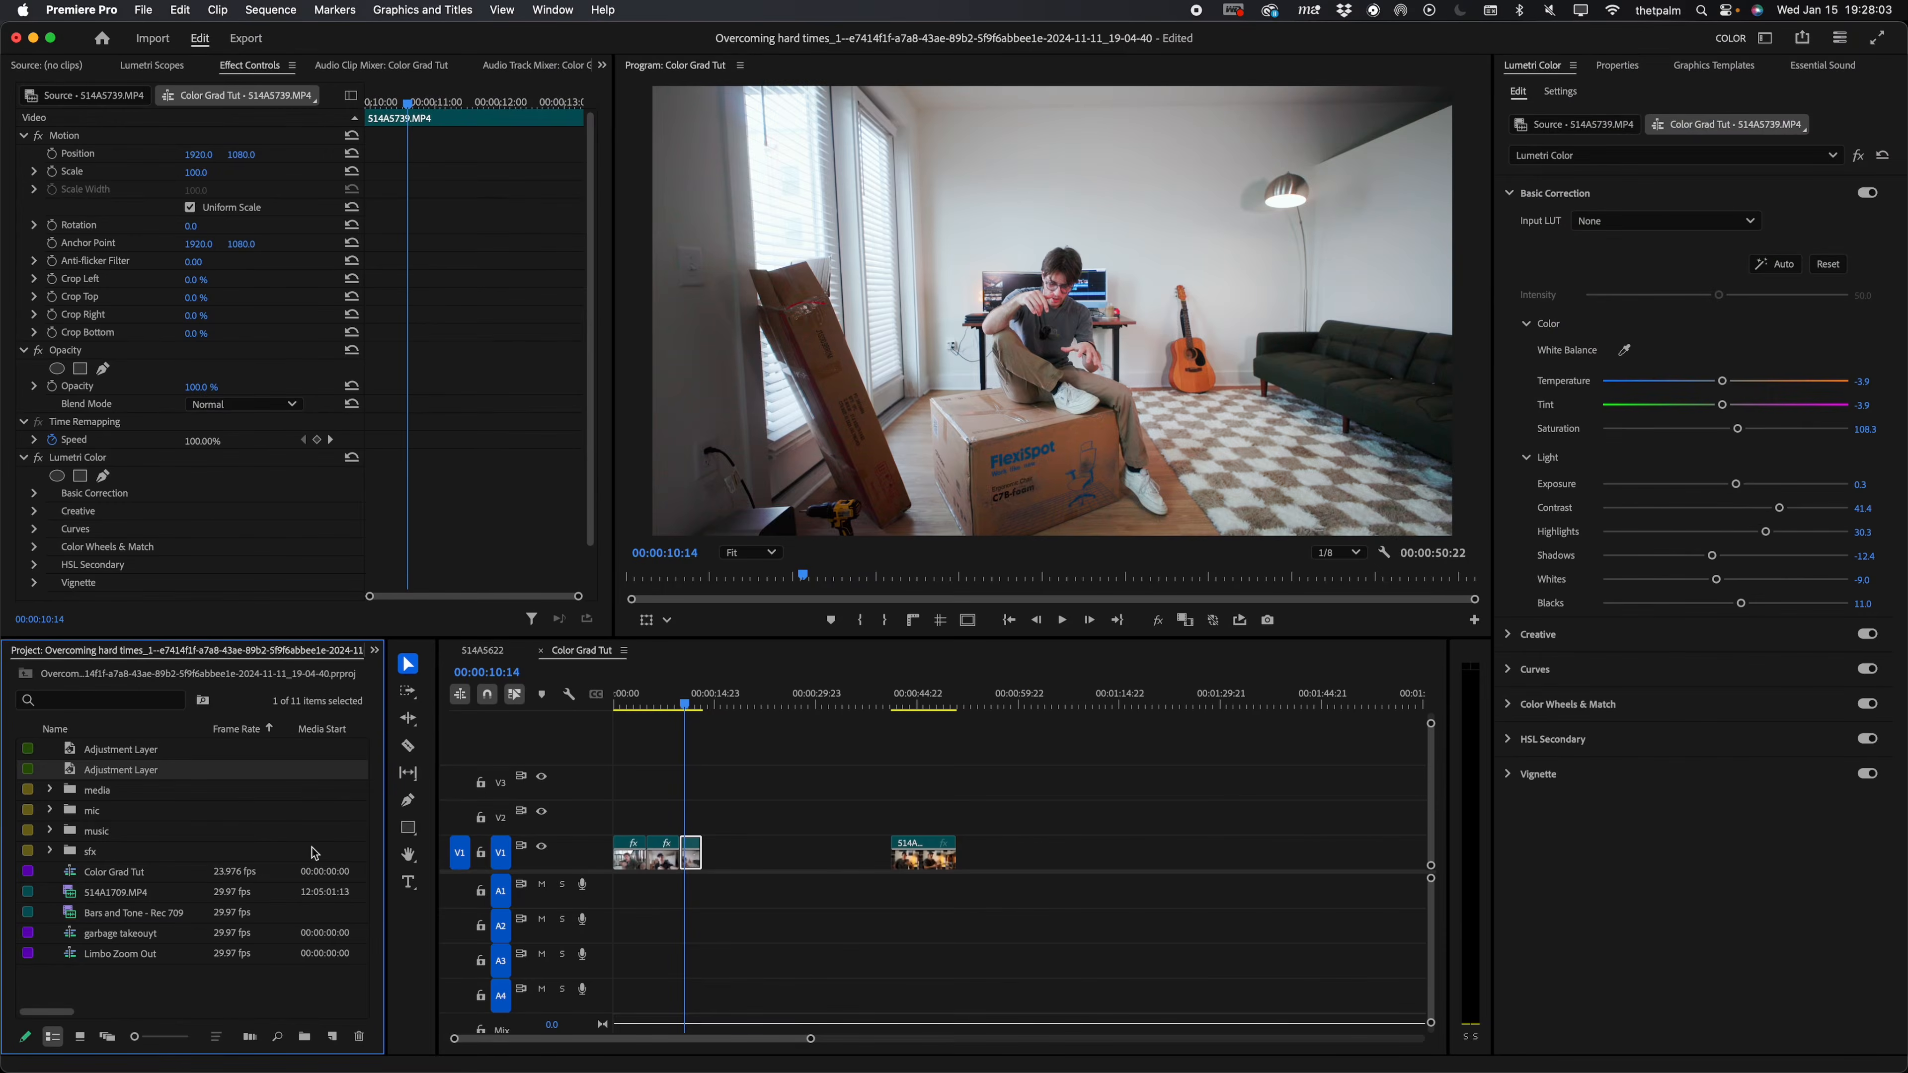
{"action": "key", "text": "Delete"}
Step: Place the project's existing adjustment layer on V2 above the first three clips and select it
{"action": "left_click_drag", "start_coordinate": [122, 755], "coordinate": [701, 825]}
{"action": "left_click", "coordinate": [682, 827]}
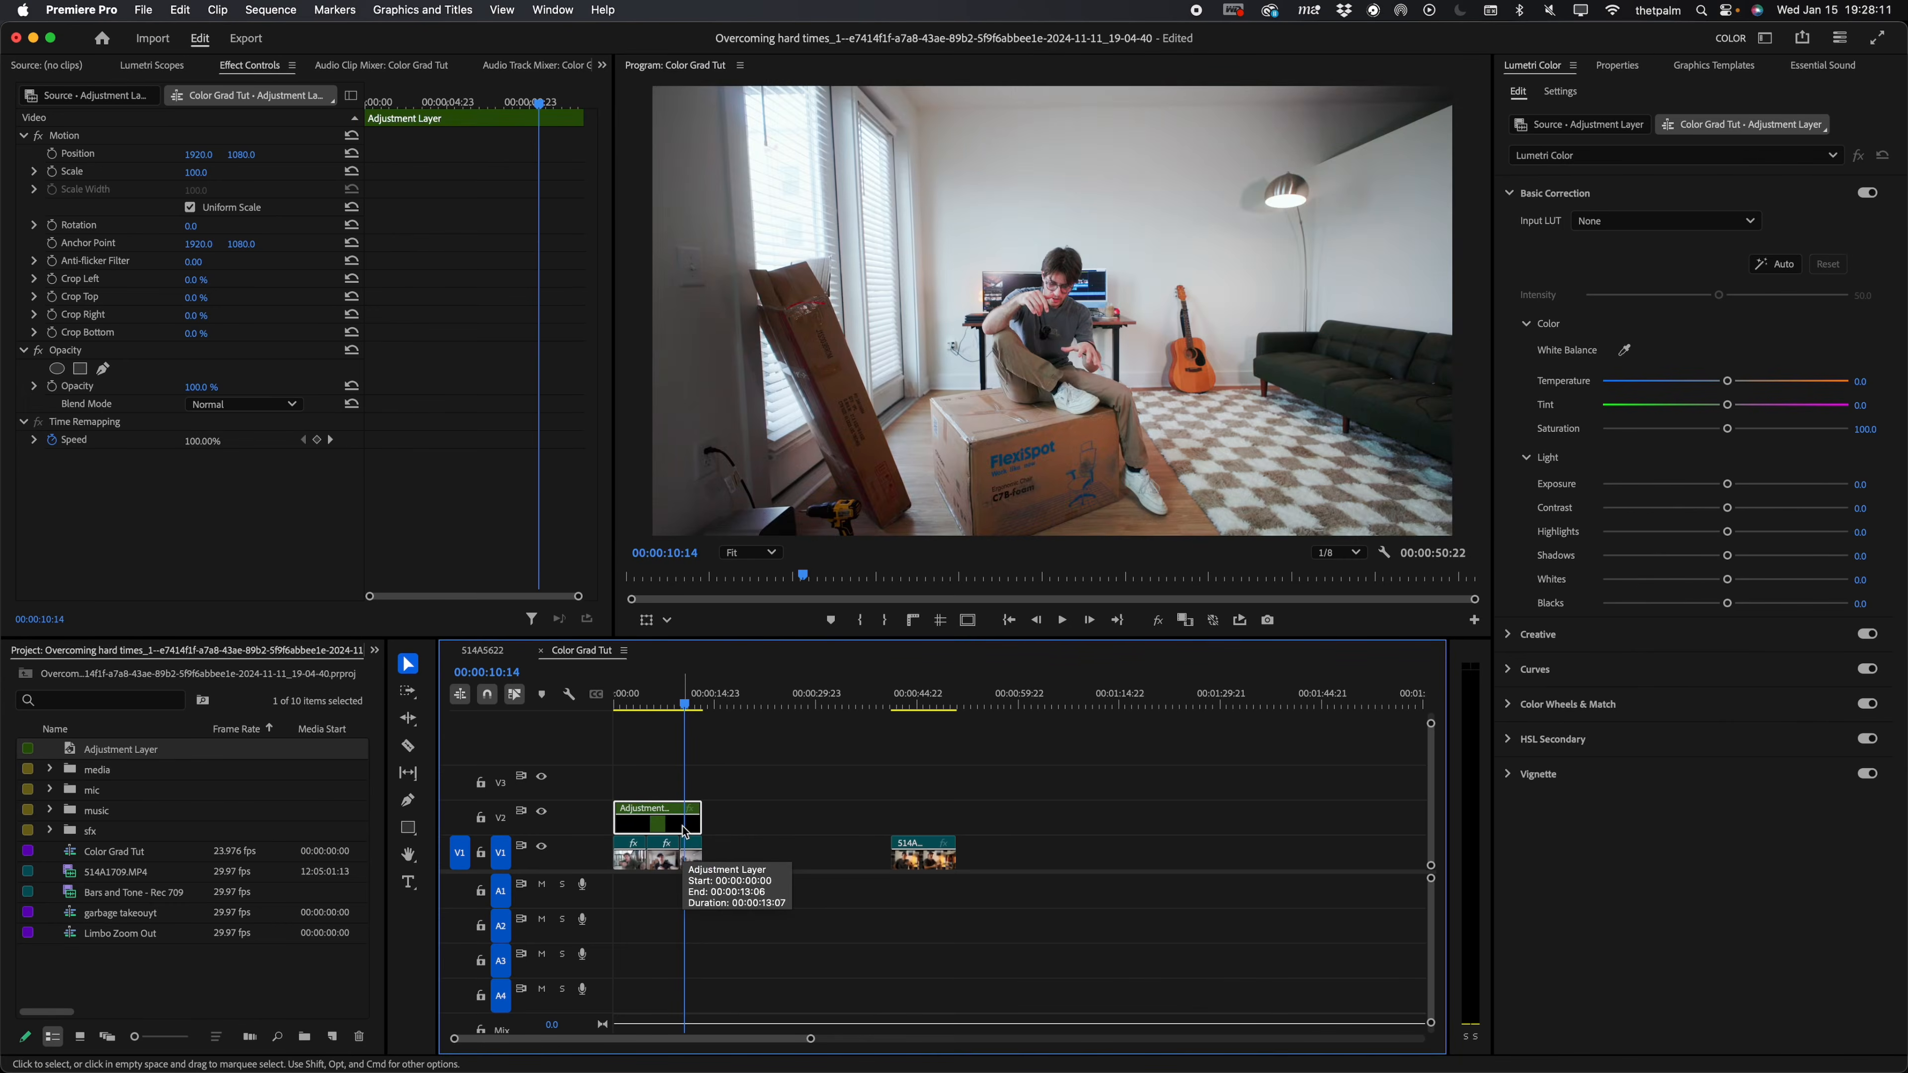
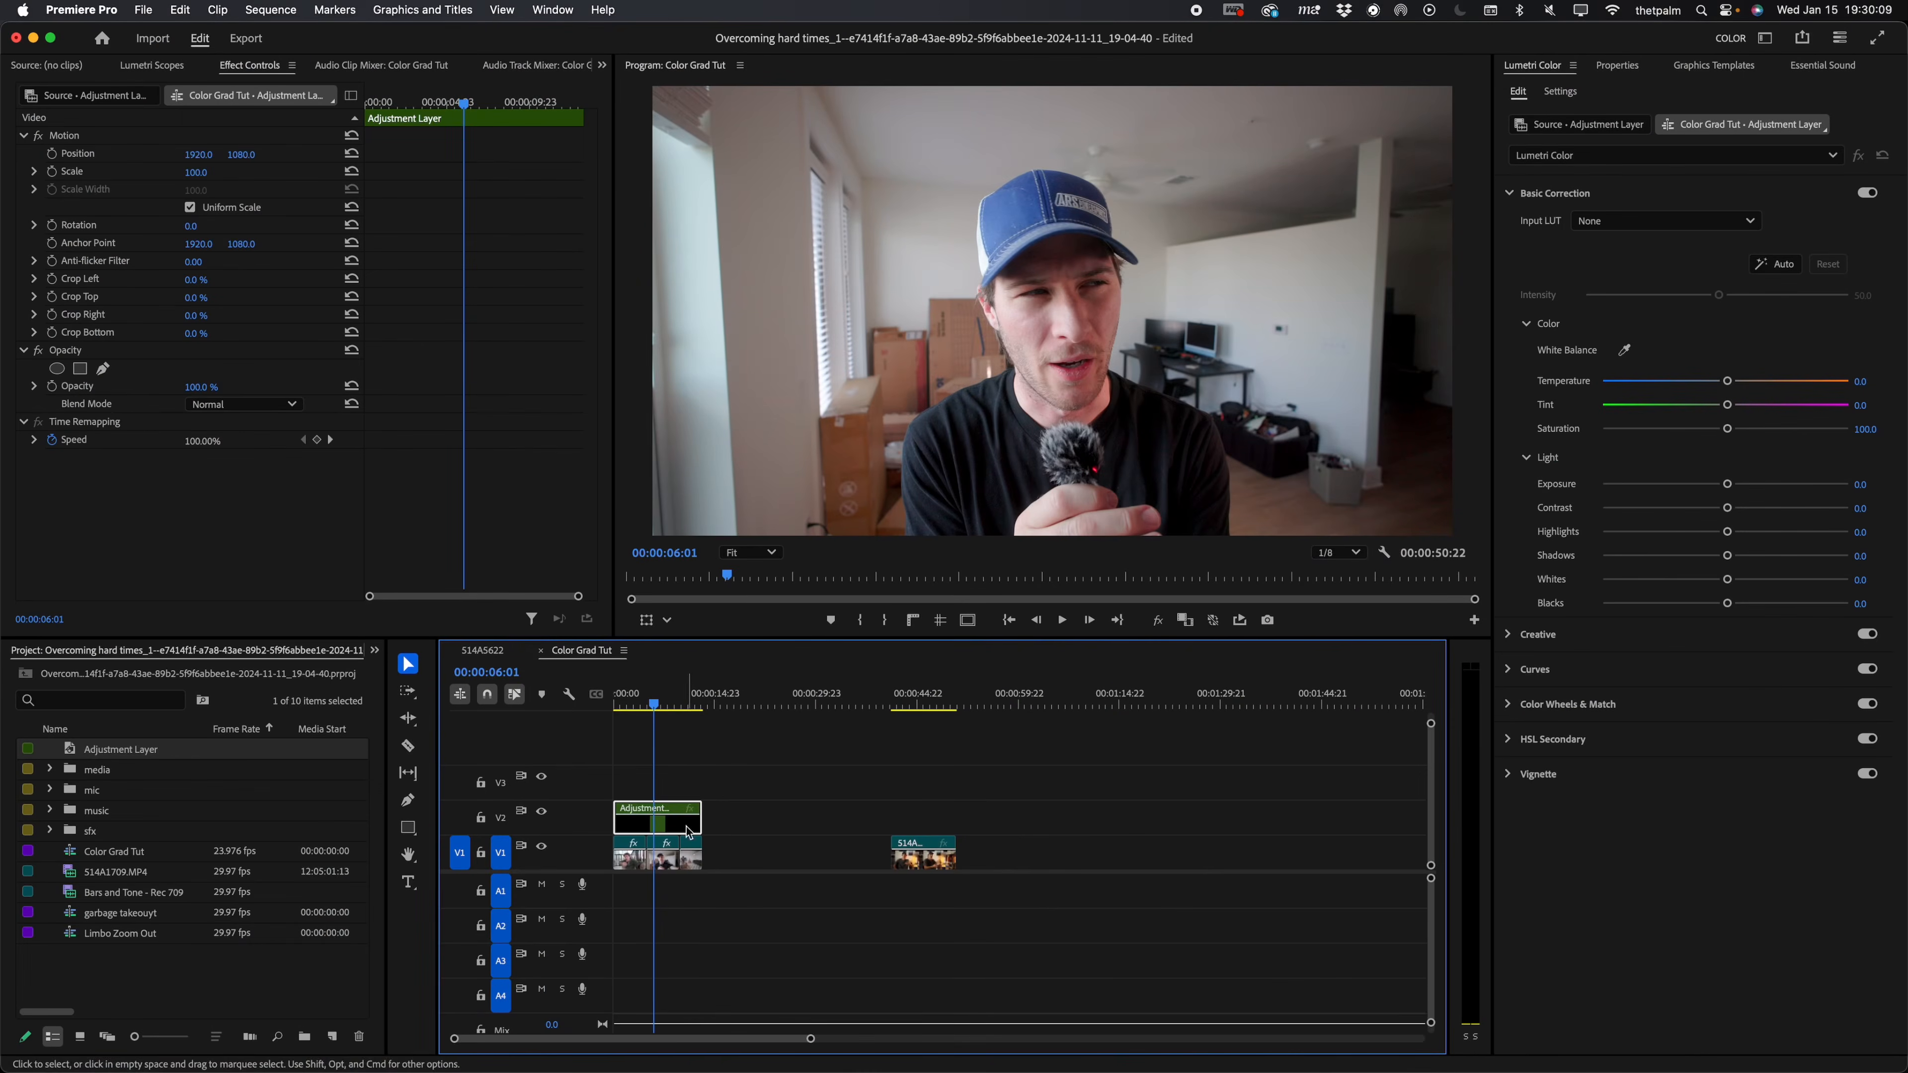
Step: Push the adjustment layer's Shadows color wheel slightly toward blue and compare with Color Wheels & Match switched off
{"action": "left_click", "coordinate": [1593, 707]}
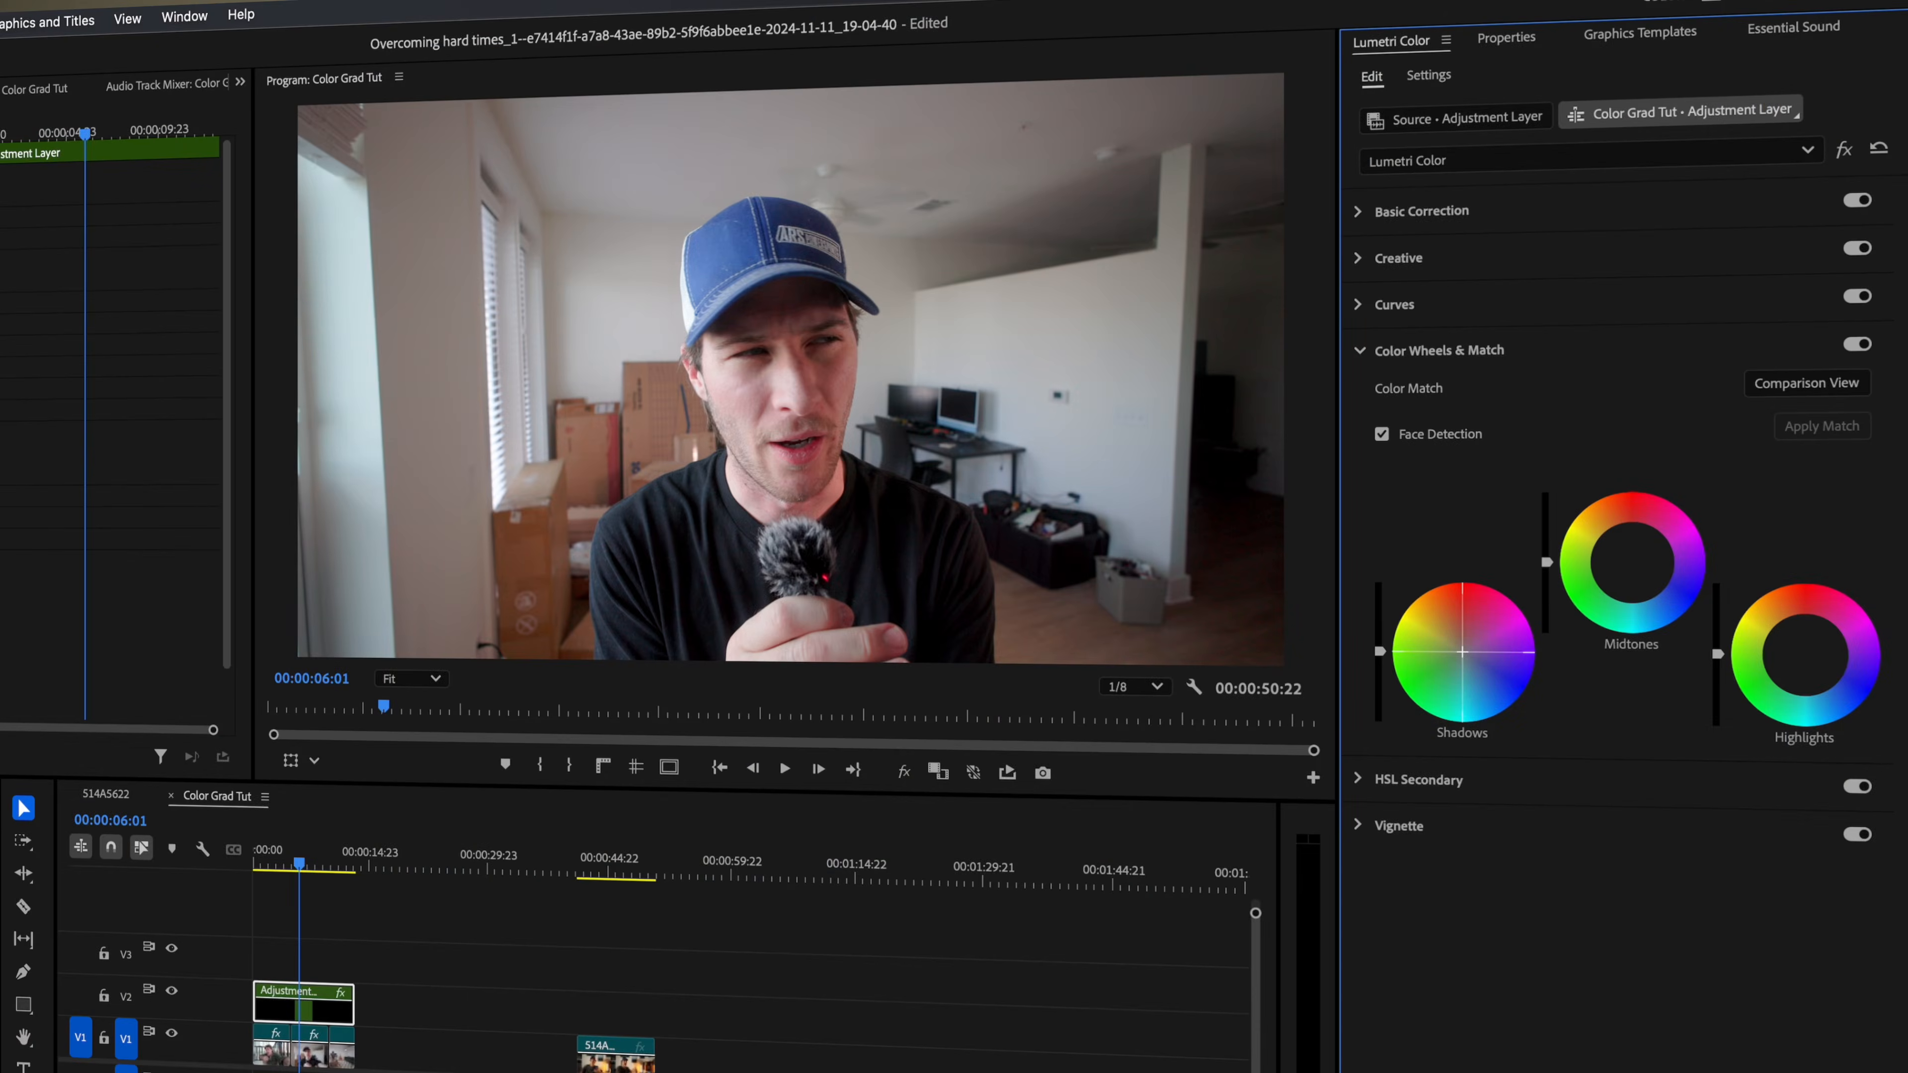
{"action": "left_click_drag", "start_coordinate": [1462, 652], "coordinate": [1468, 660]}
{"action": "left_click", "coordinate": [1852, 348]}
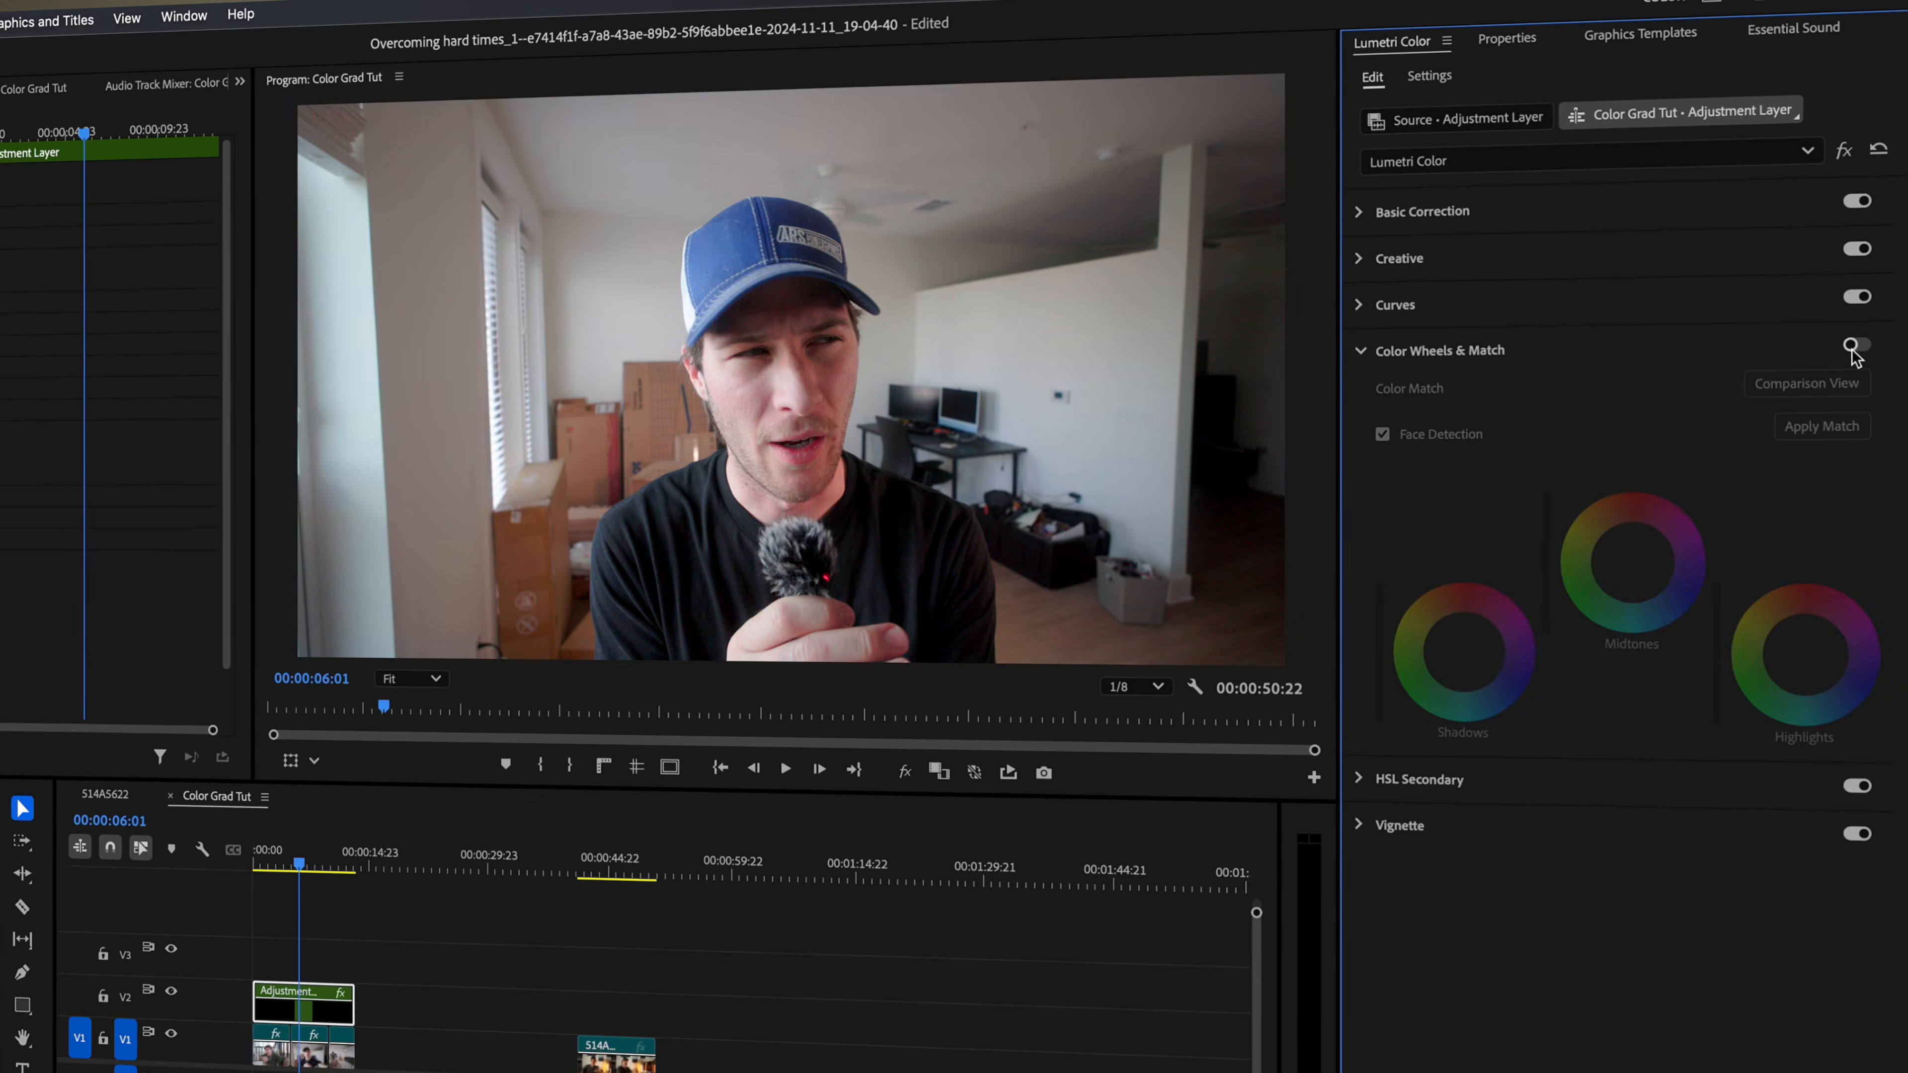
{"action": "left_click", "coordinate": [1852, 347]}
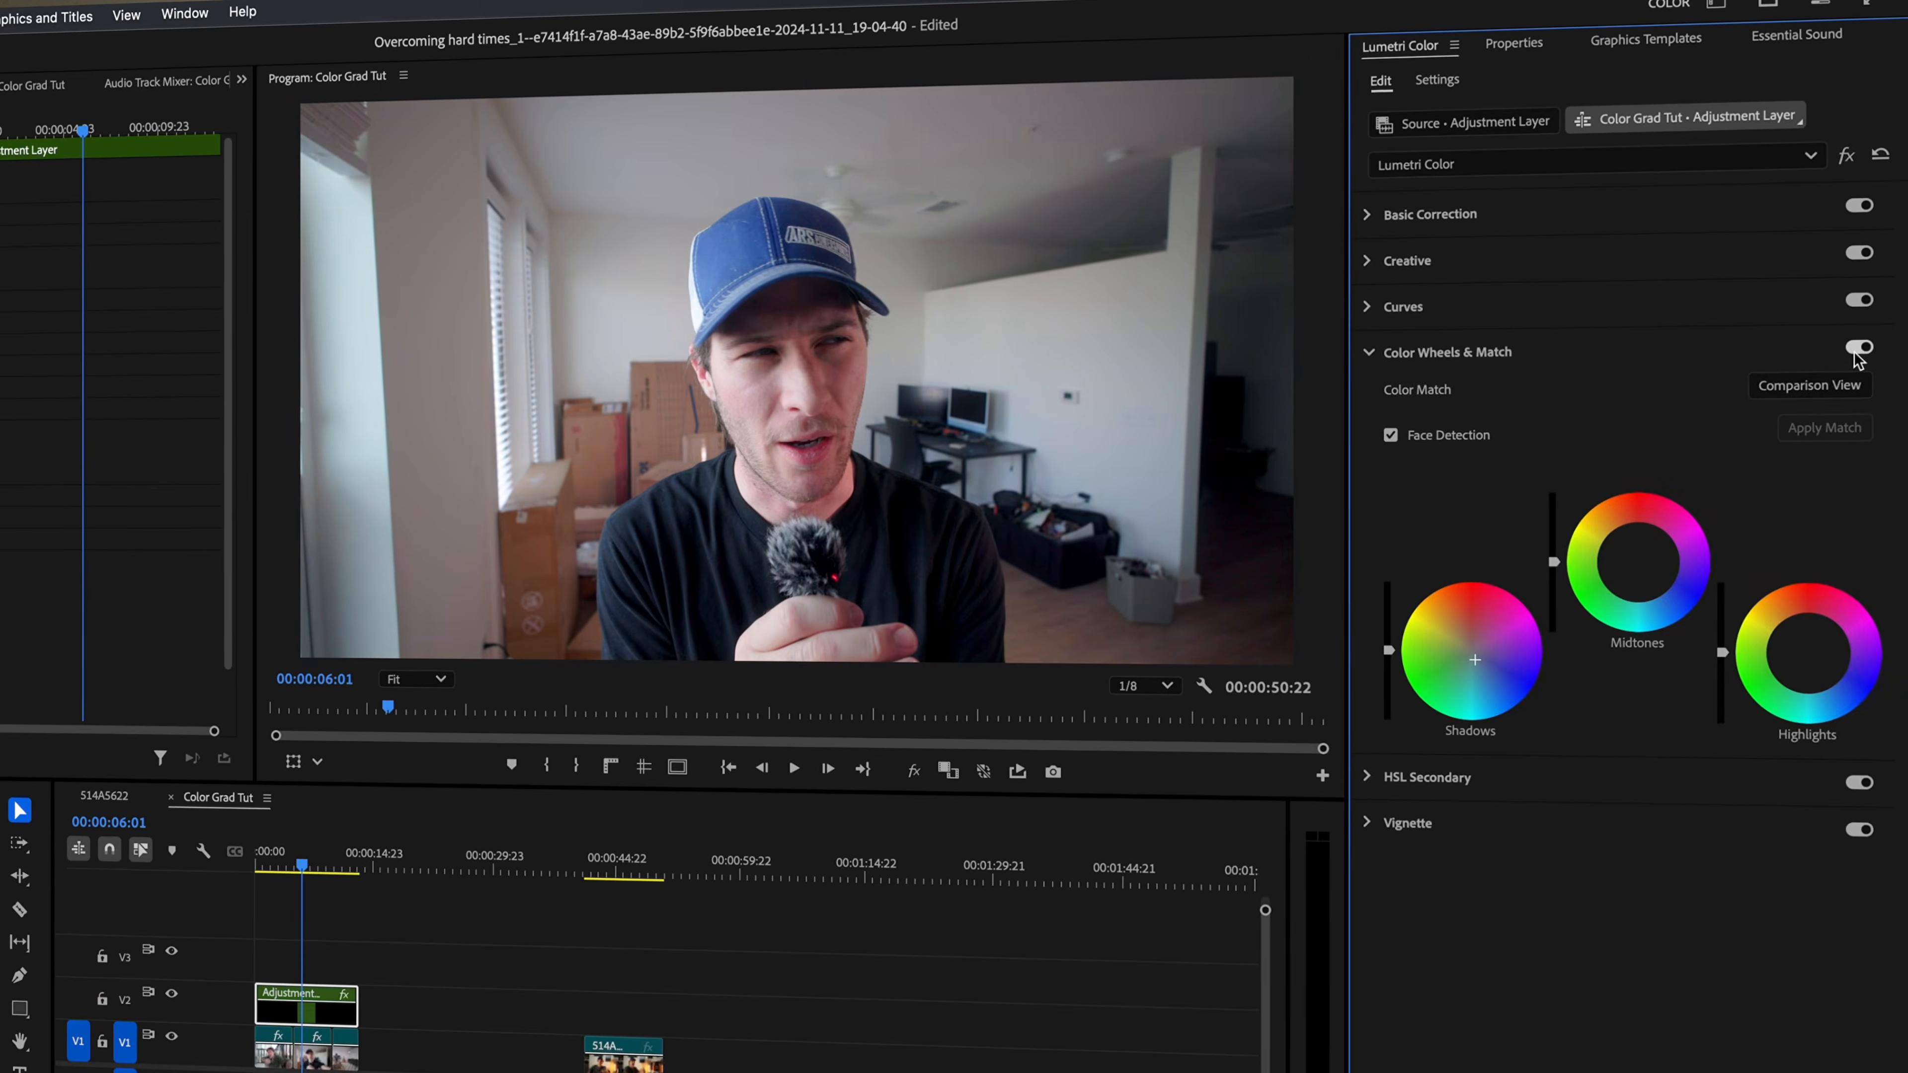
{"action": "left_click", "coordinate": [1852, 348]}
{"action": "left_click", "coordinate": [1856, 349]}
{"action": "left_click", "coordinate": [1856, 349]}
{"action": "left_click", "coordinate": [1855, 348]}
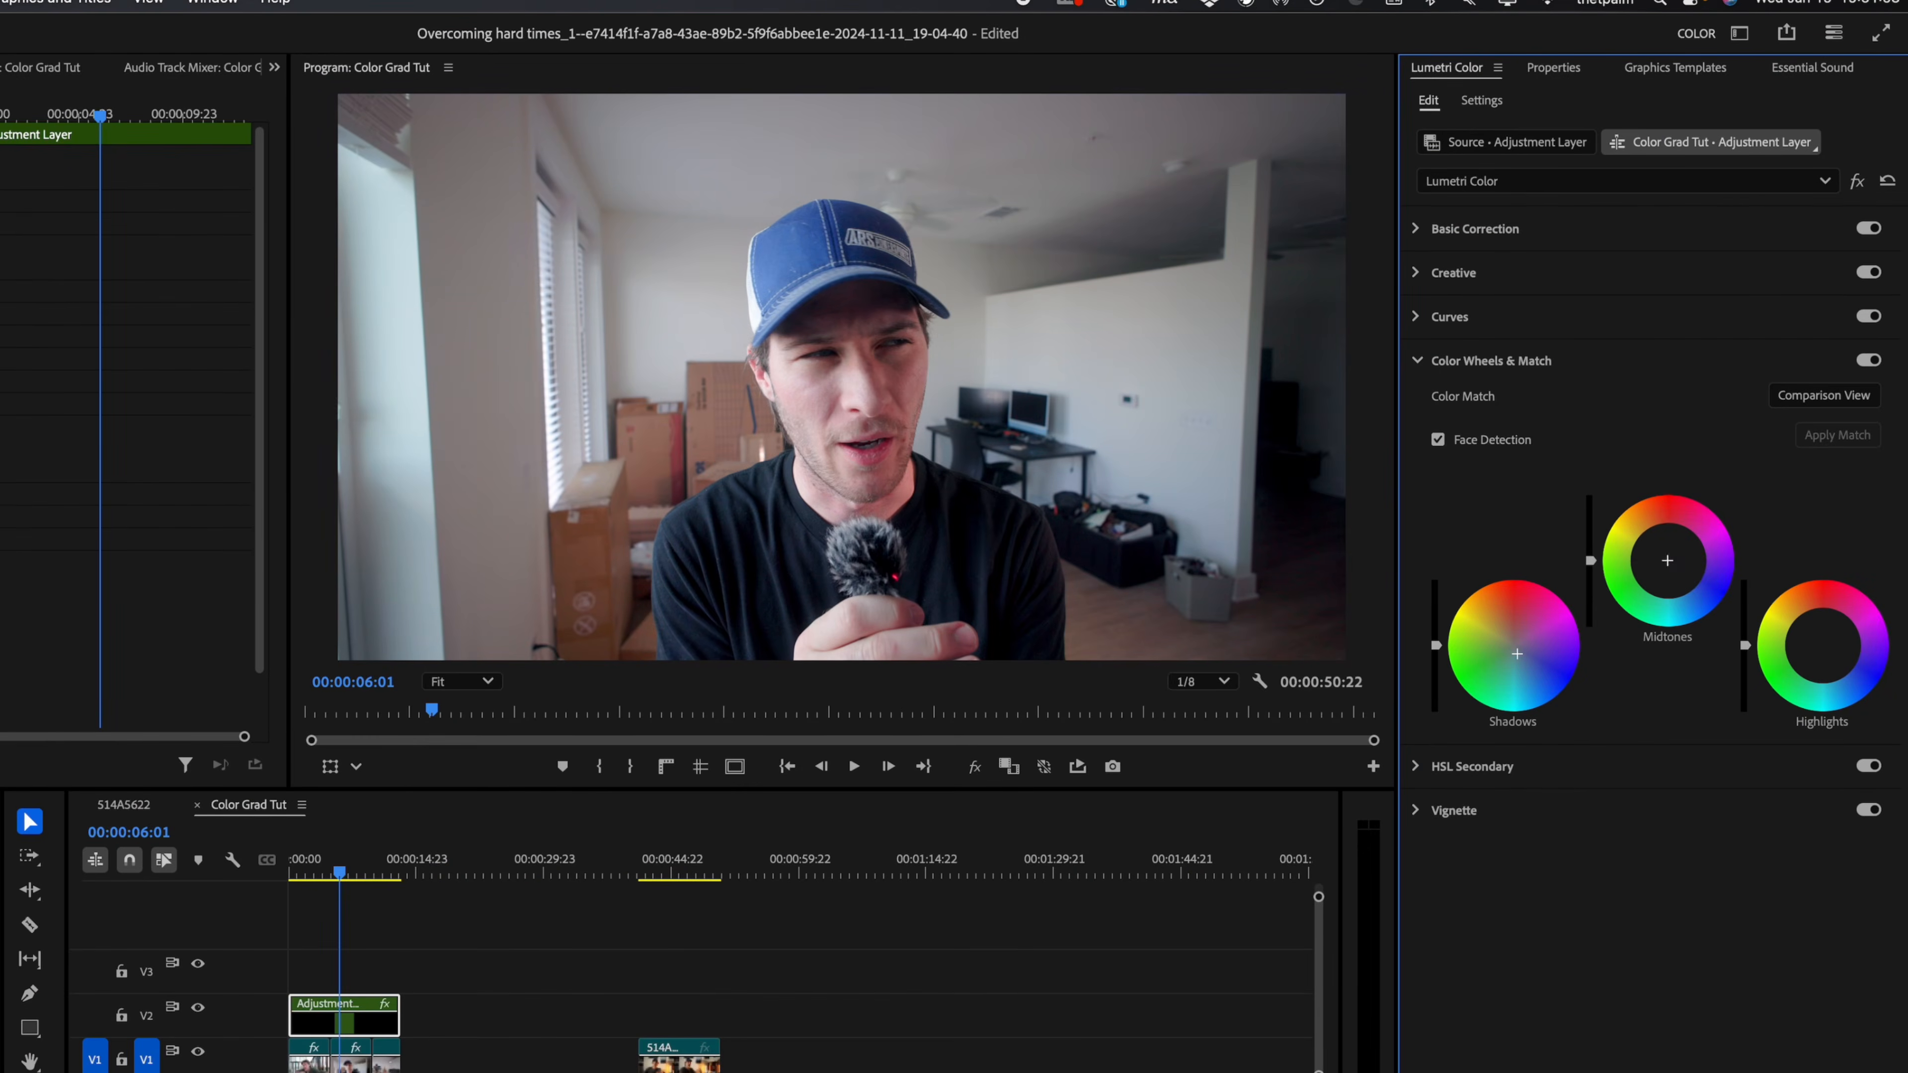
Step: Try a cyan shift on the Midtones wheel, undo it, and push the Midtones toward orange-yellow instead
{"action": "left_click_drag", "start_coordinate": [1668, 570], "coordinate": [1667, 589]}
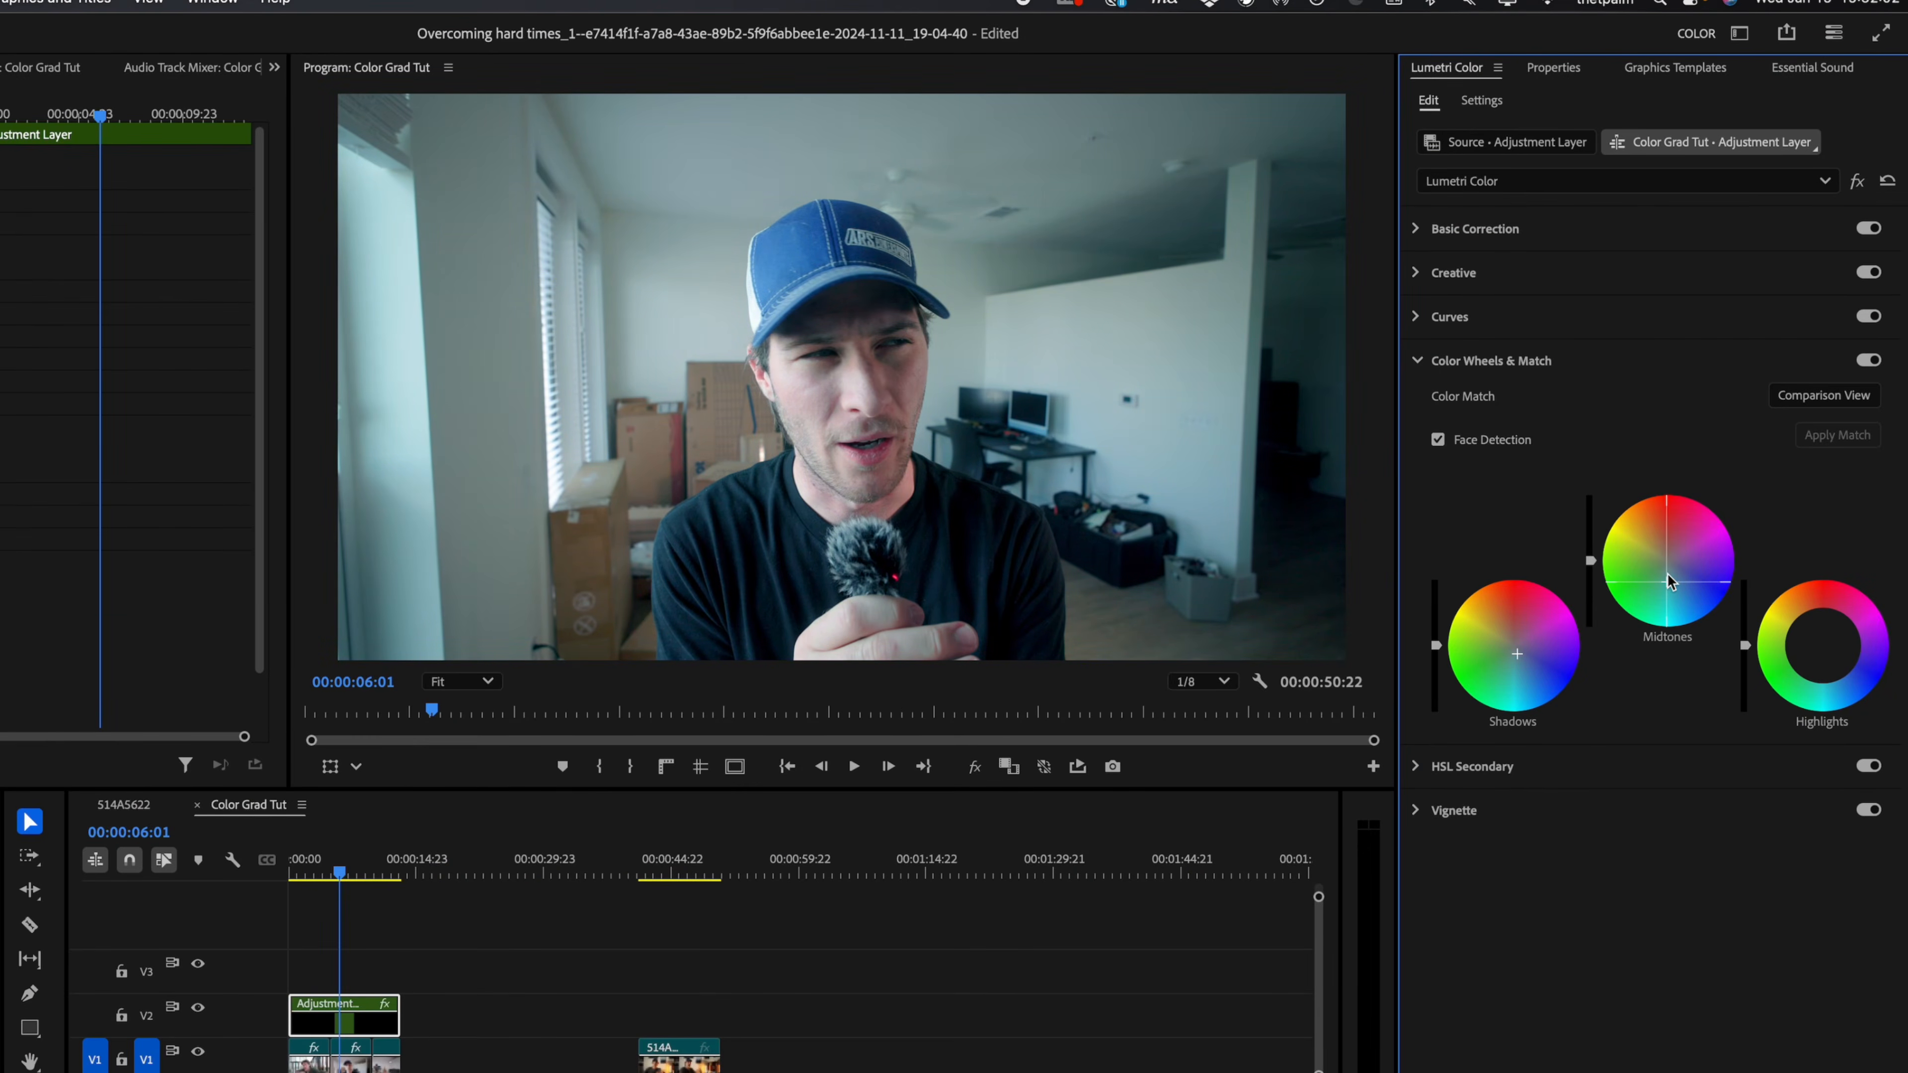
{"action": "key", "text": "super+z"}
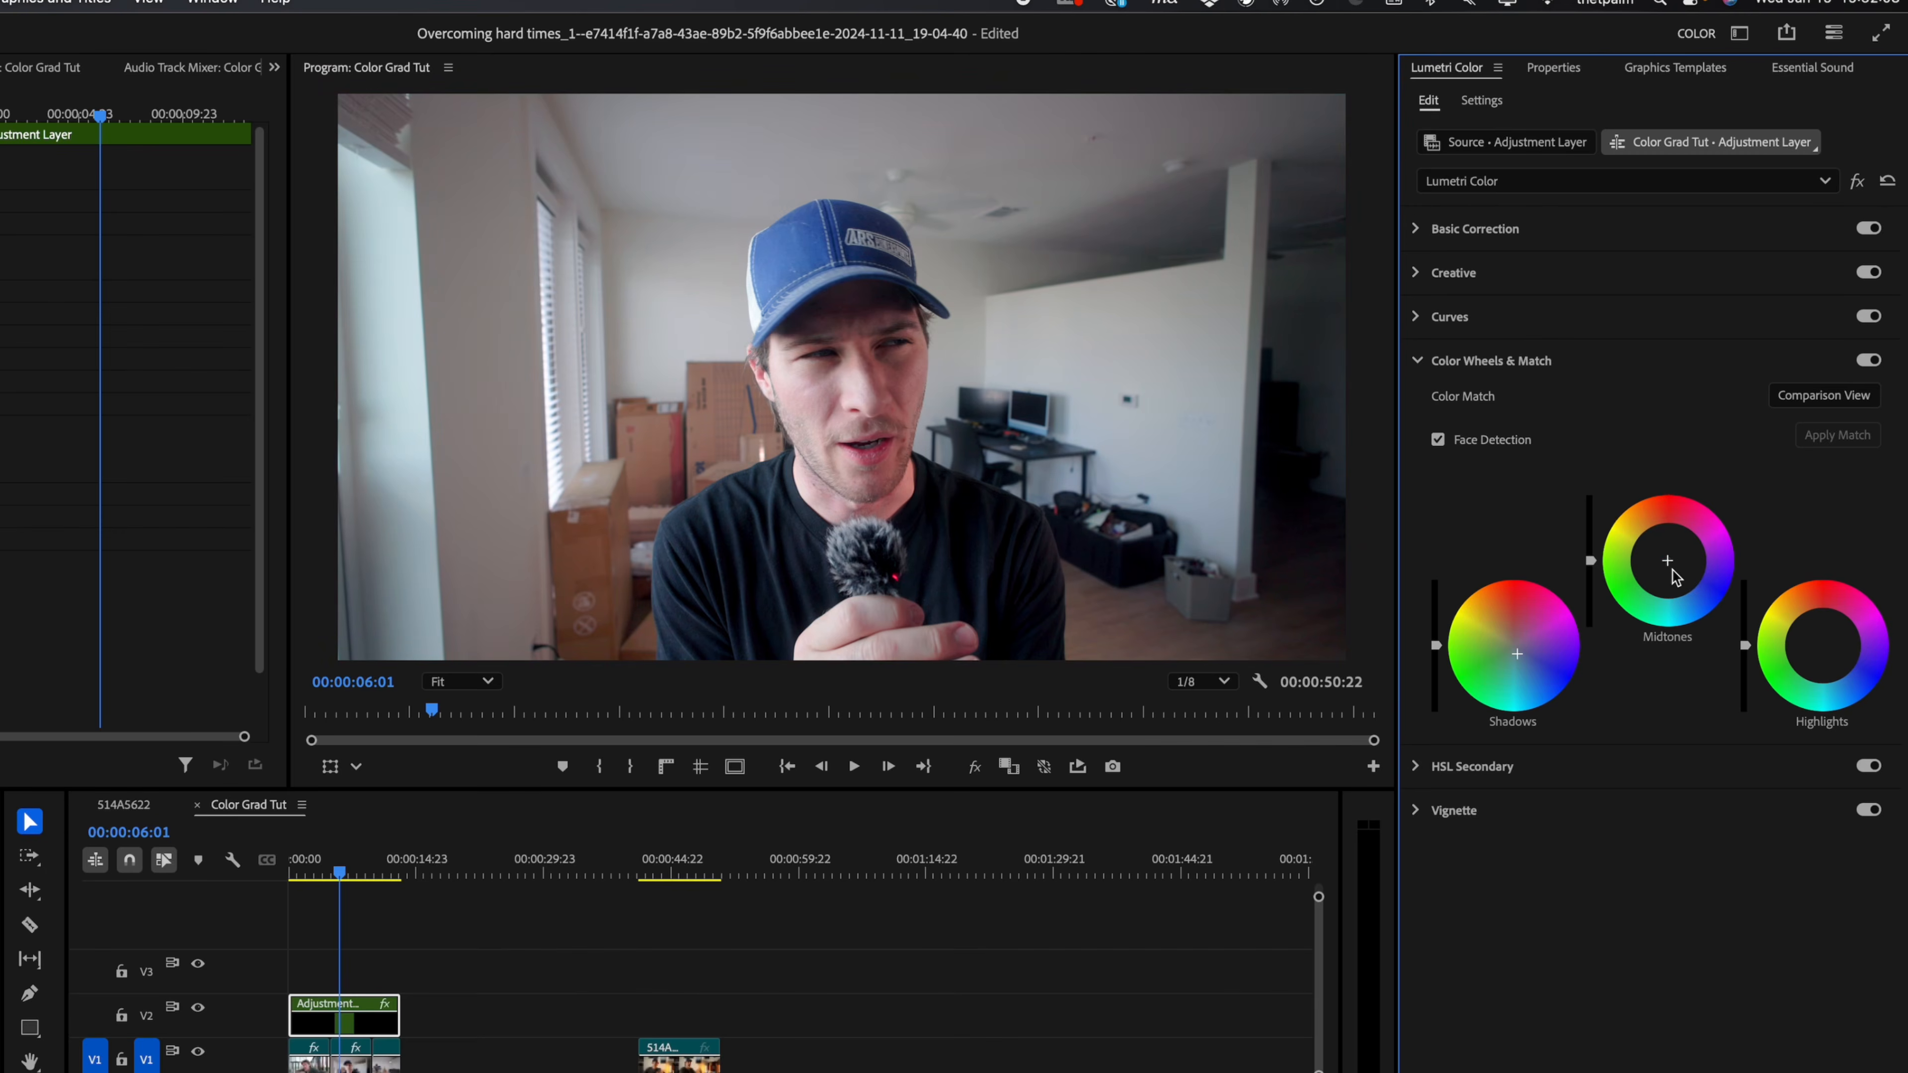
{"action": "left_click_drag", "start_coordinate": [1684, 567], "coordinate": [1656, 546]}
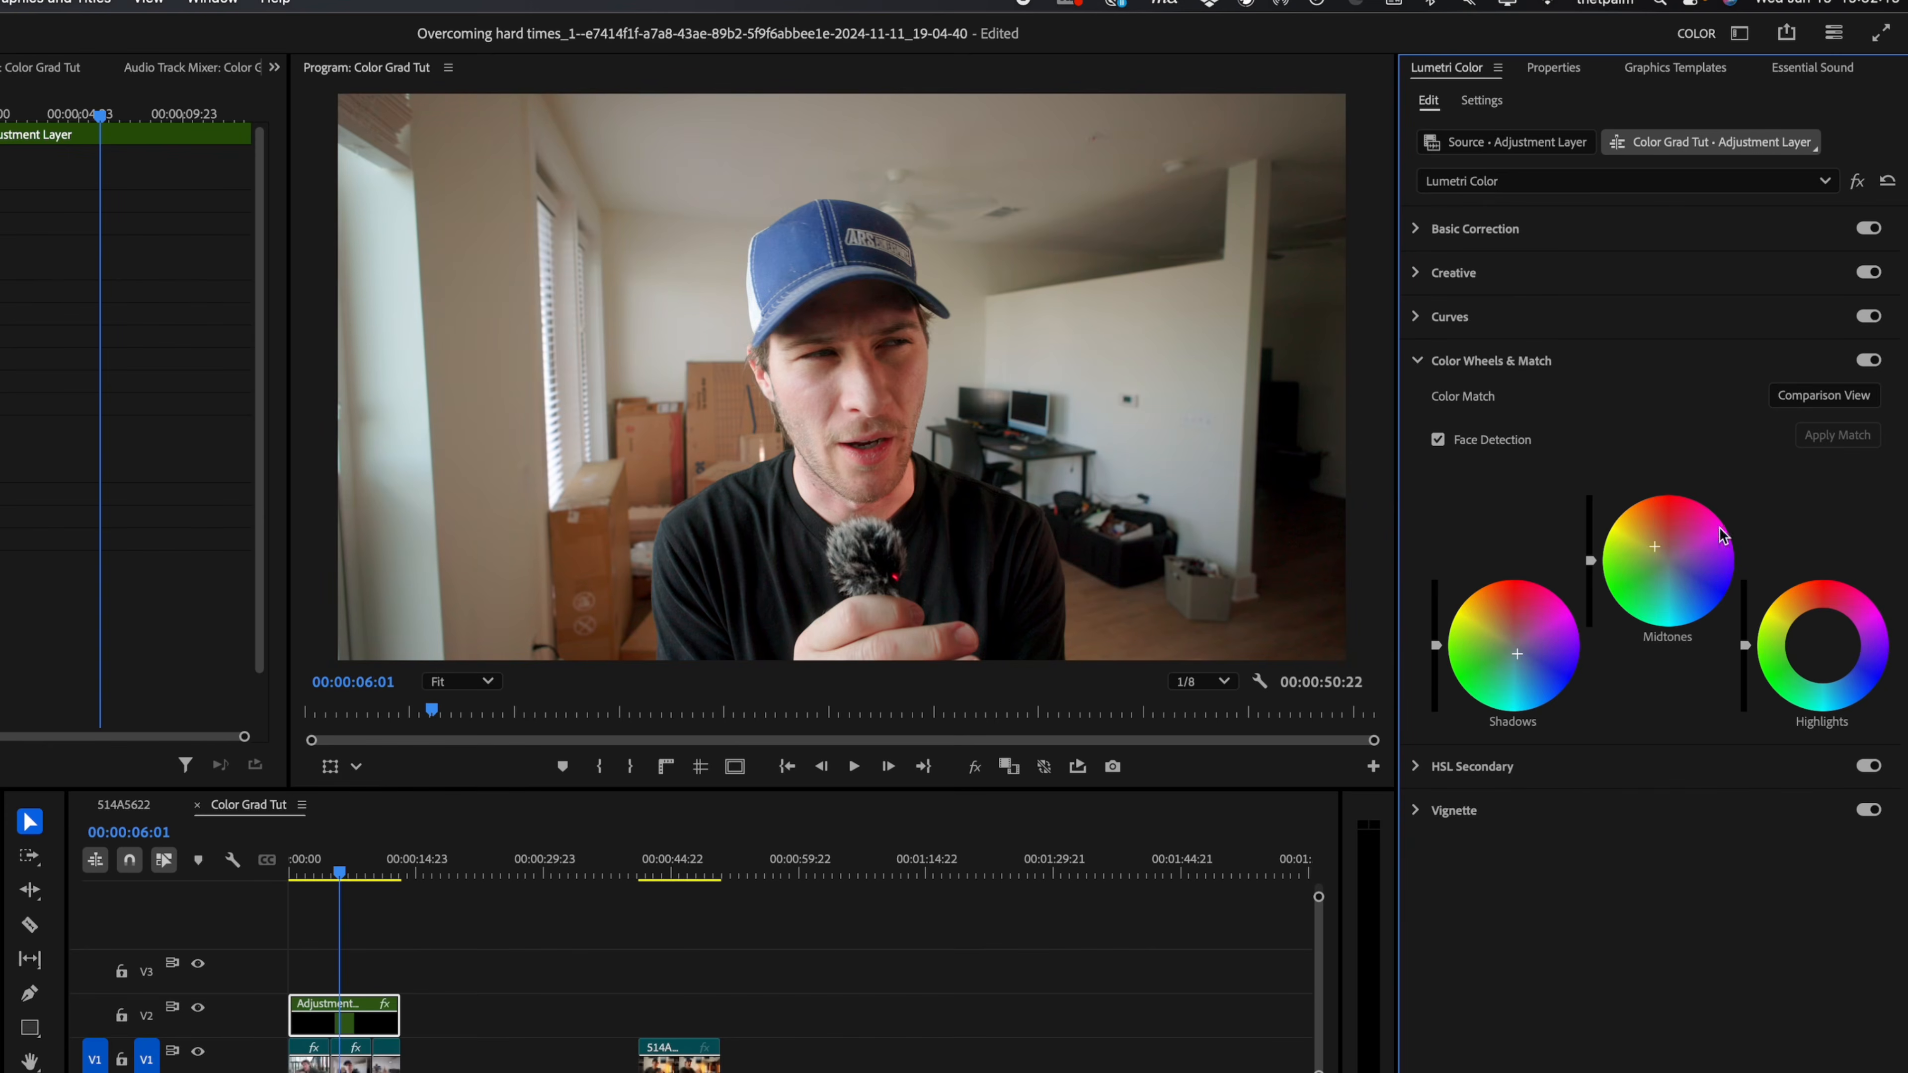
Step: Nudge the Highlights wheel slightly toward orange, compare with Color Wheels & Match switched off, and collapse the section
{"action": "left_click_drag", "start_coordinate": [1819, 653], "coordinate": [1816, 642]}
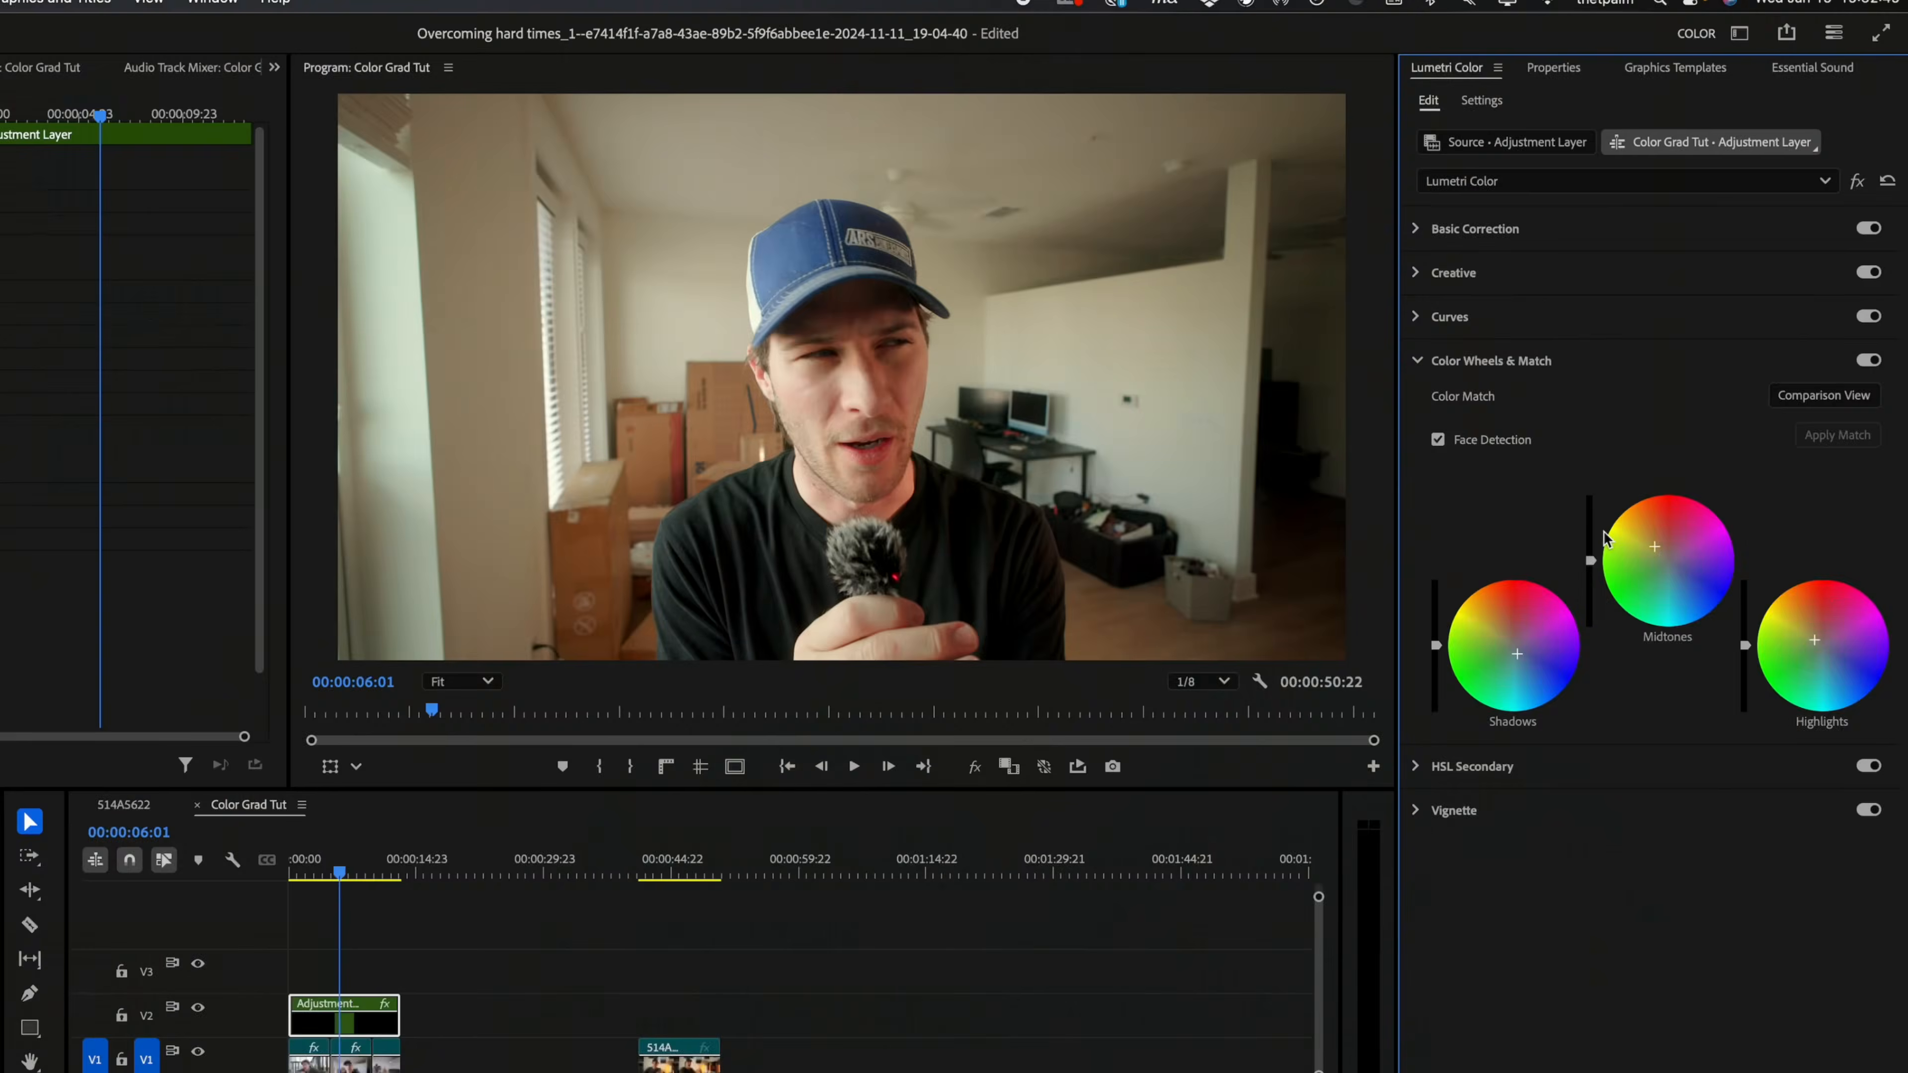
{"action": "left_click", "coordinate": [1869, 359]}
{"action": "left_click", "coordinate": [1869, 360]}
{"action": "left_click", "coordinate": [1869, 359]}
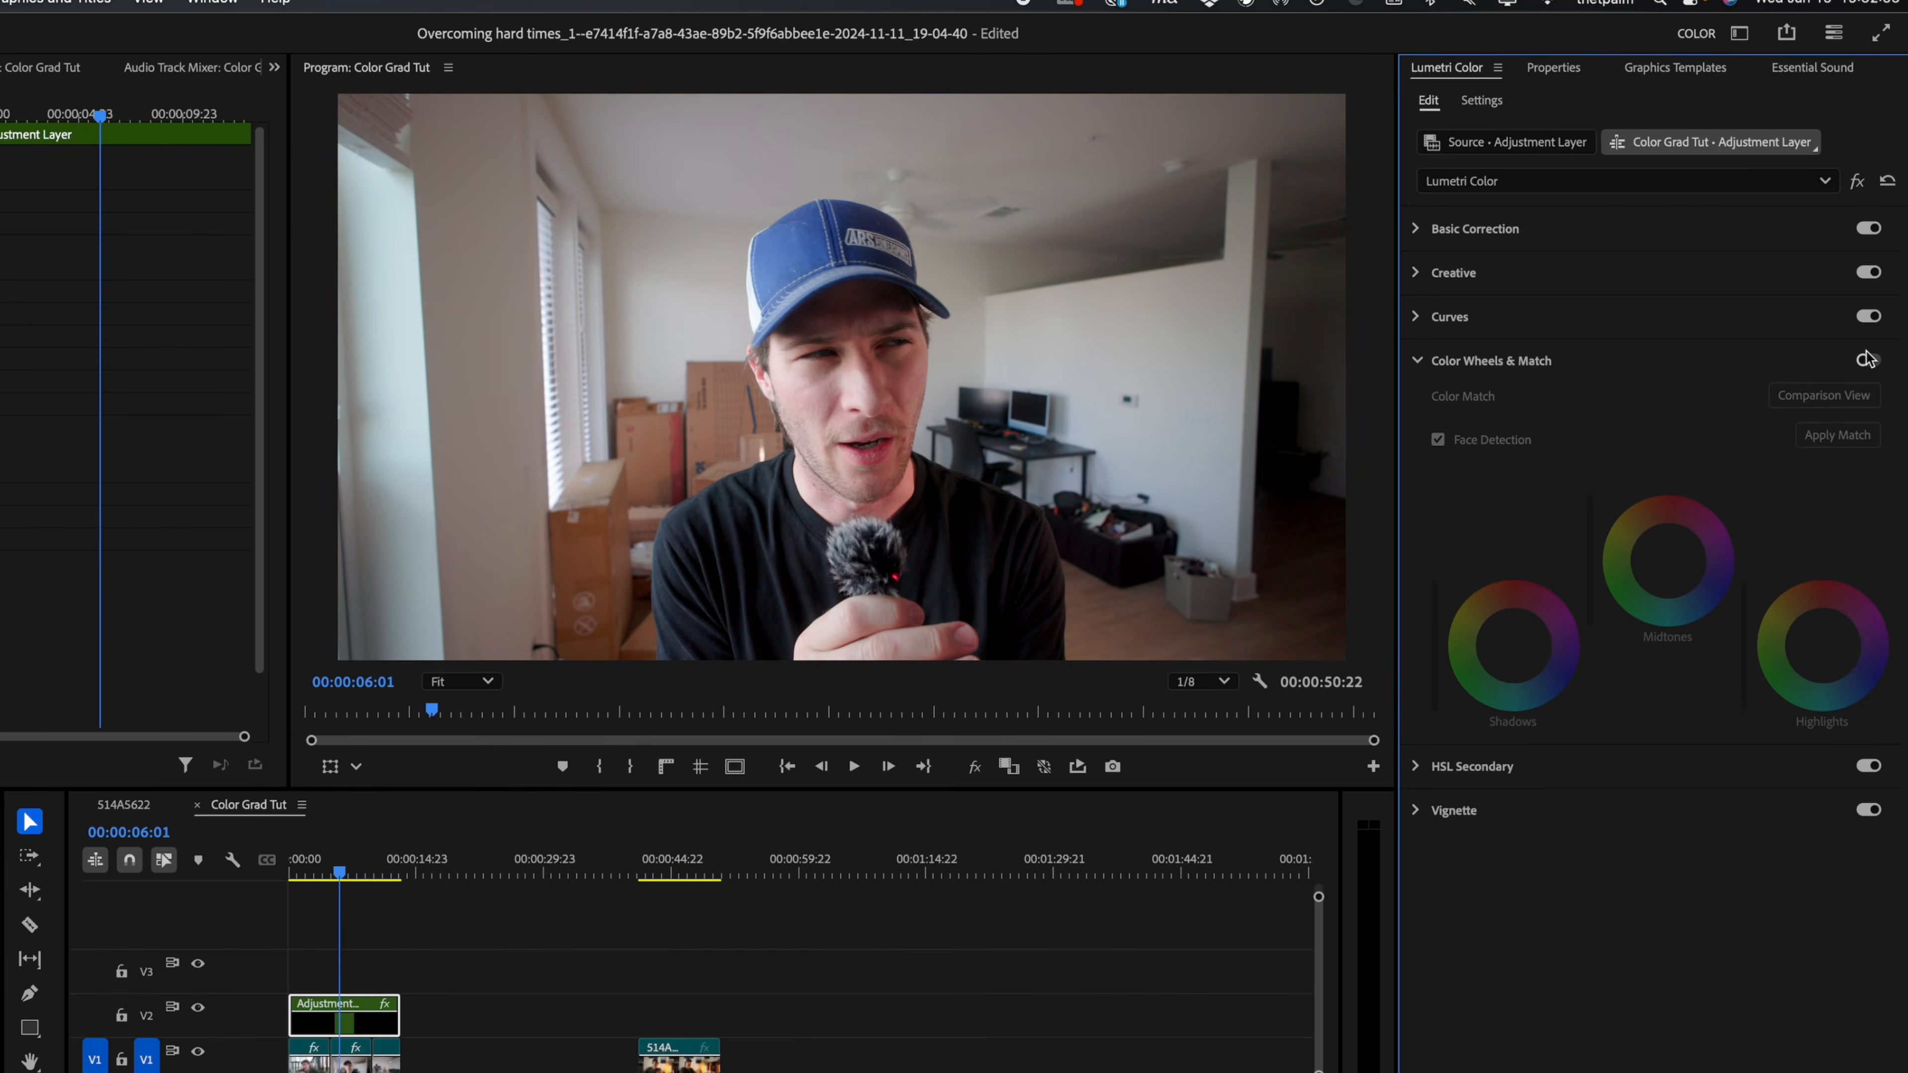
{"action": "left_click", "coordinate": [1869, 359]}
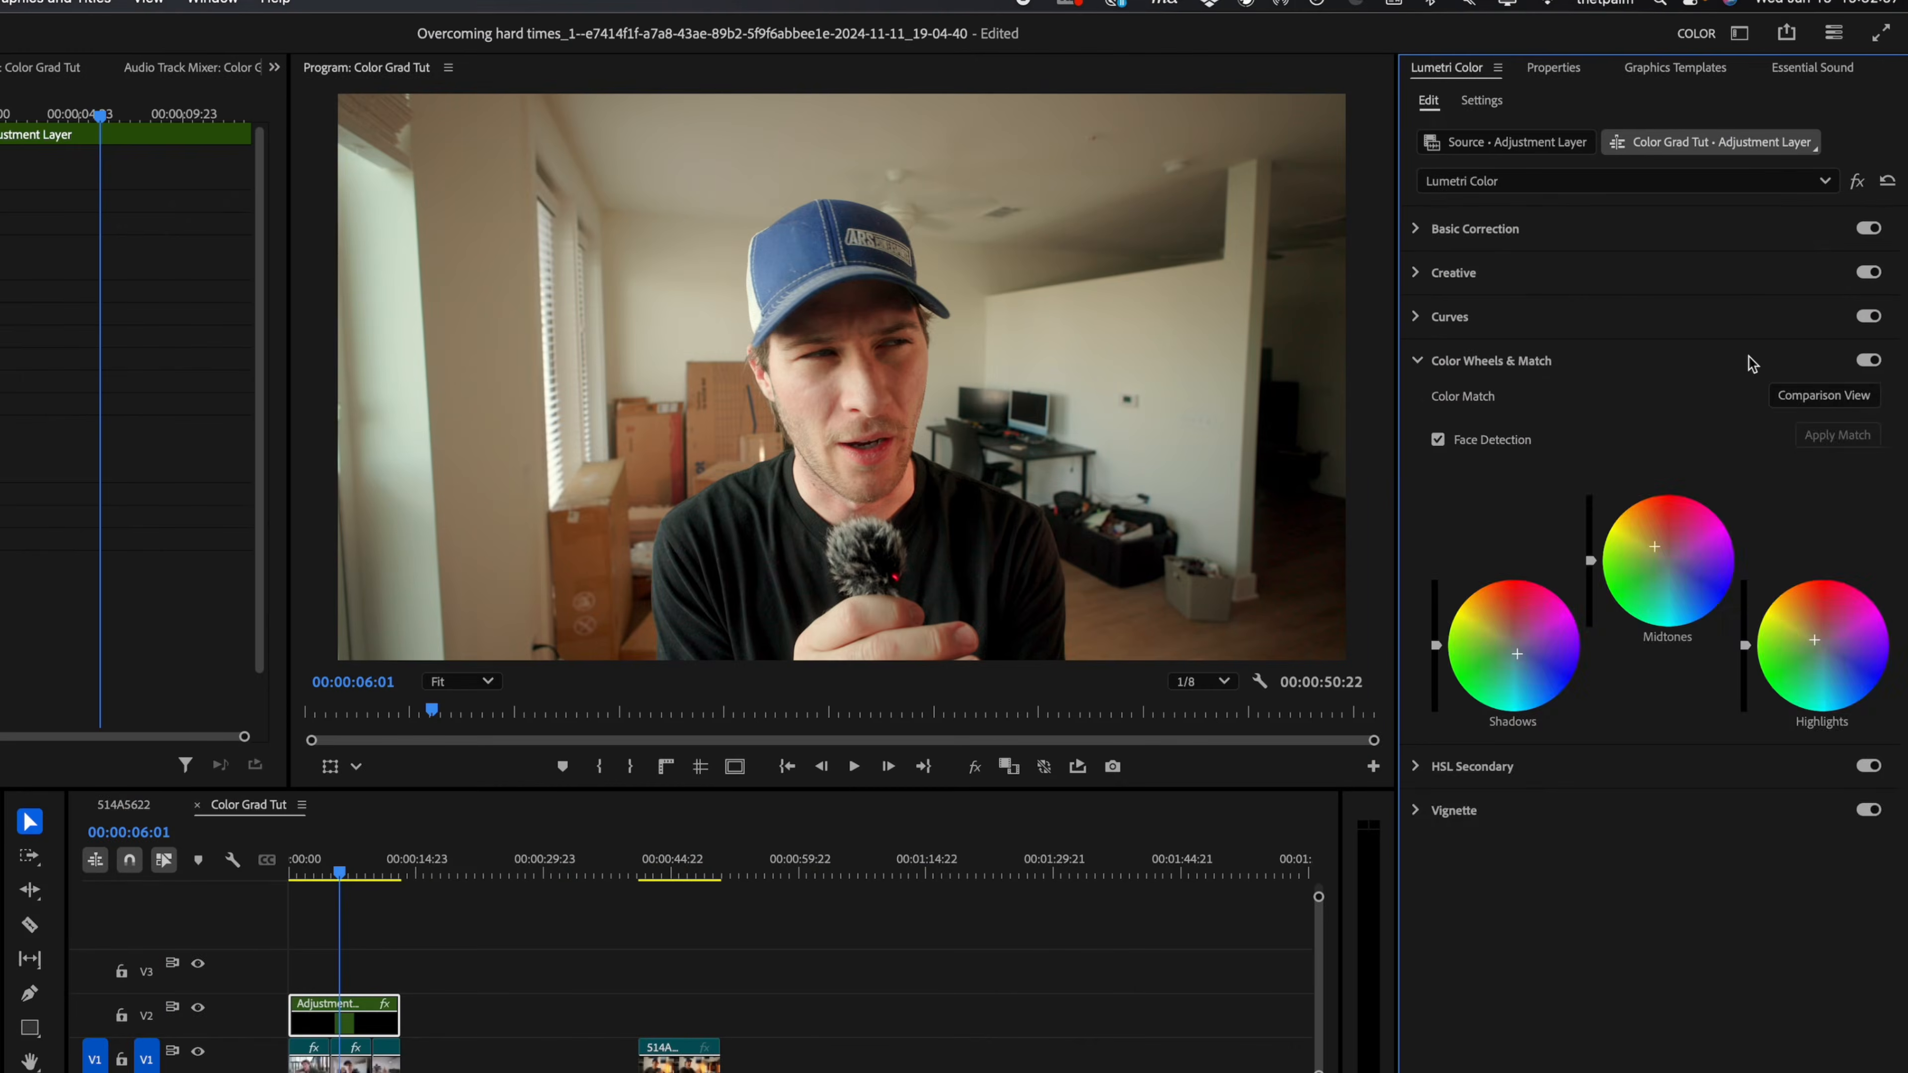
{"action": "left_click", "coordinate": [1751, 364]}
Step: Try the SL BLUE ICE creative look on the adjustment layer and set Look back to None
{"action": "left_click", "coordinate": [1569, 273]}
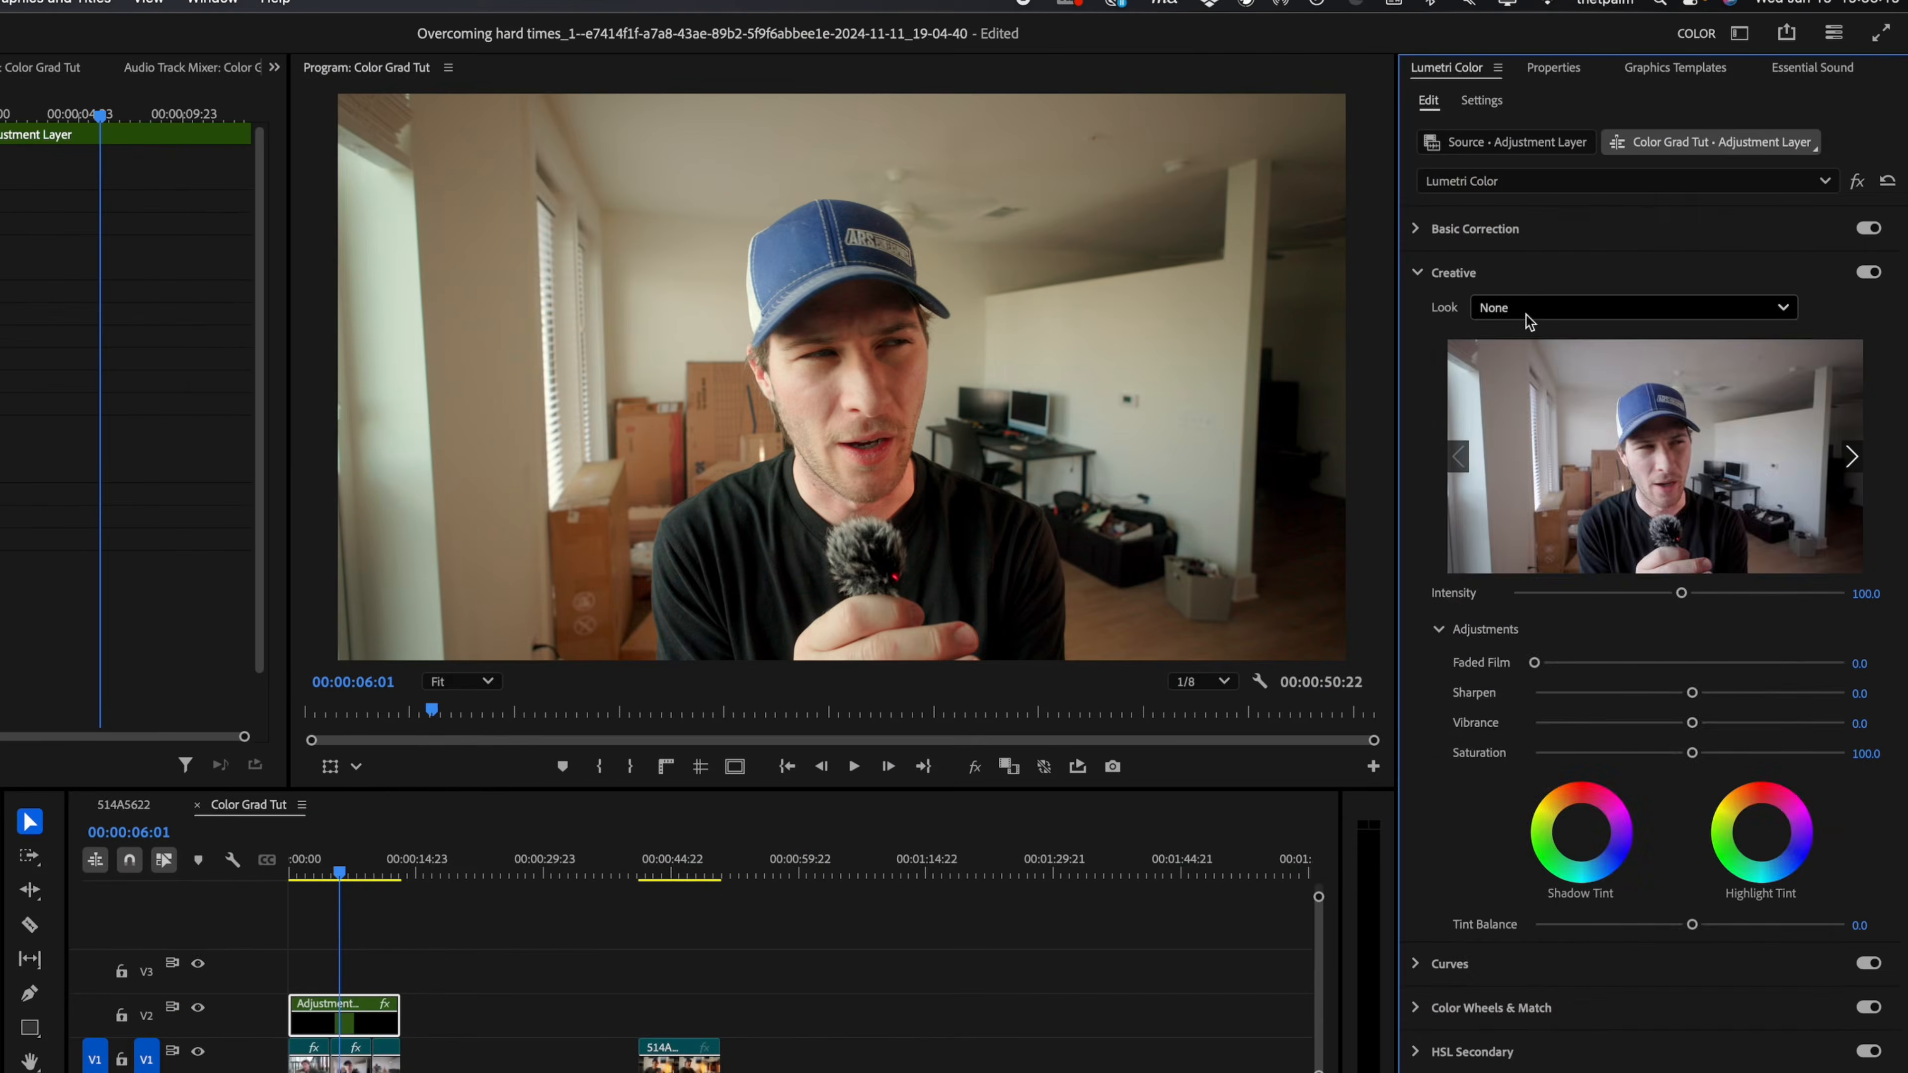
{"action": "left_click", "coordinate": [1526, 312]}
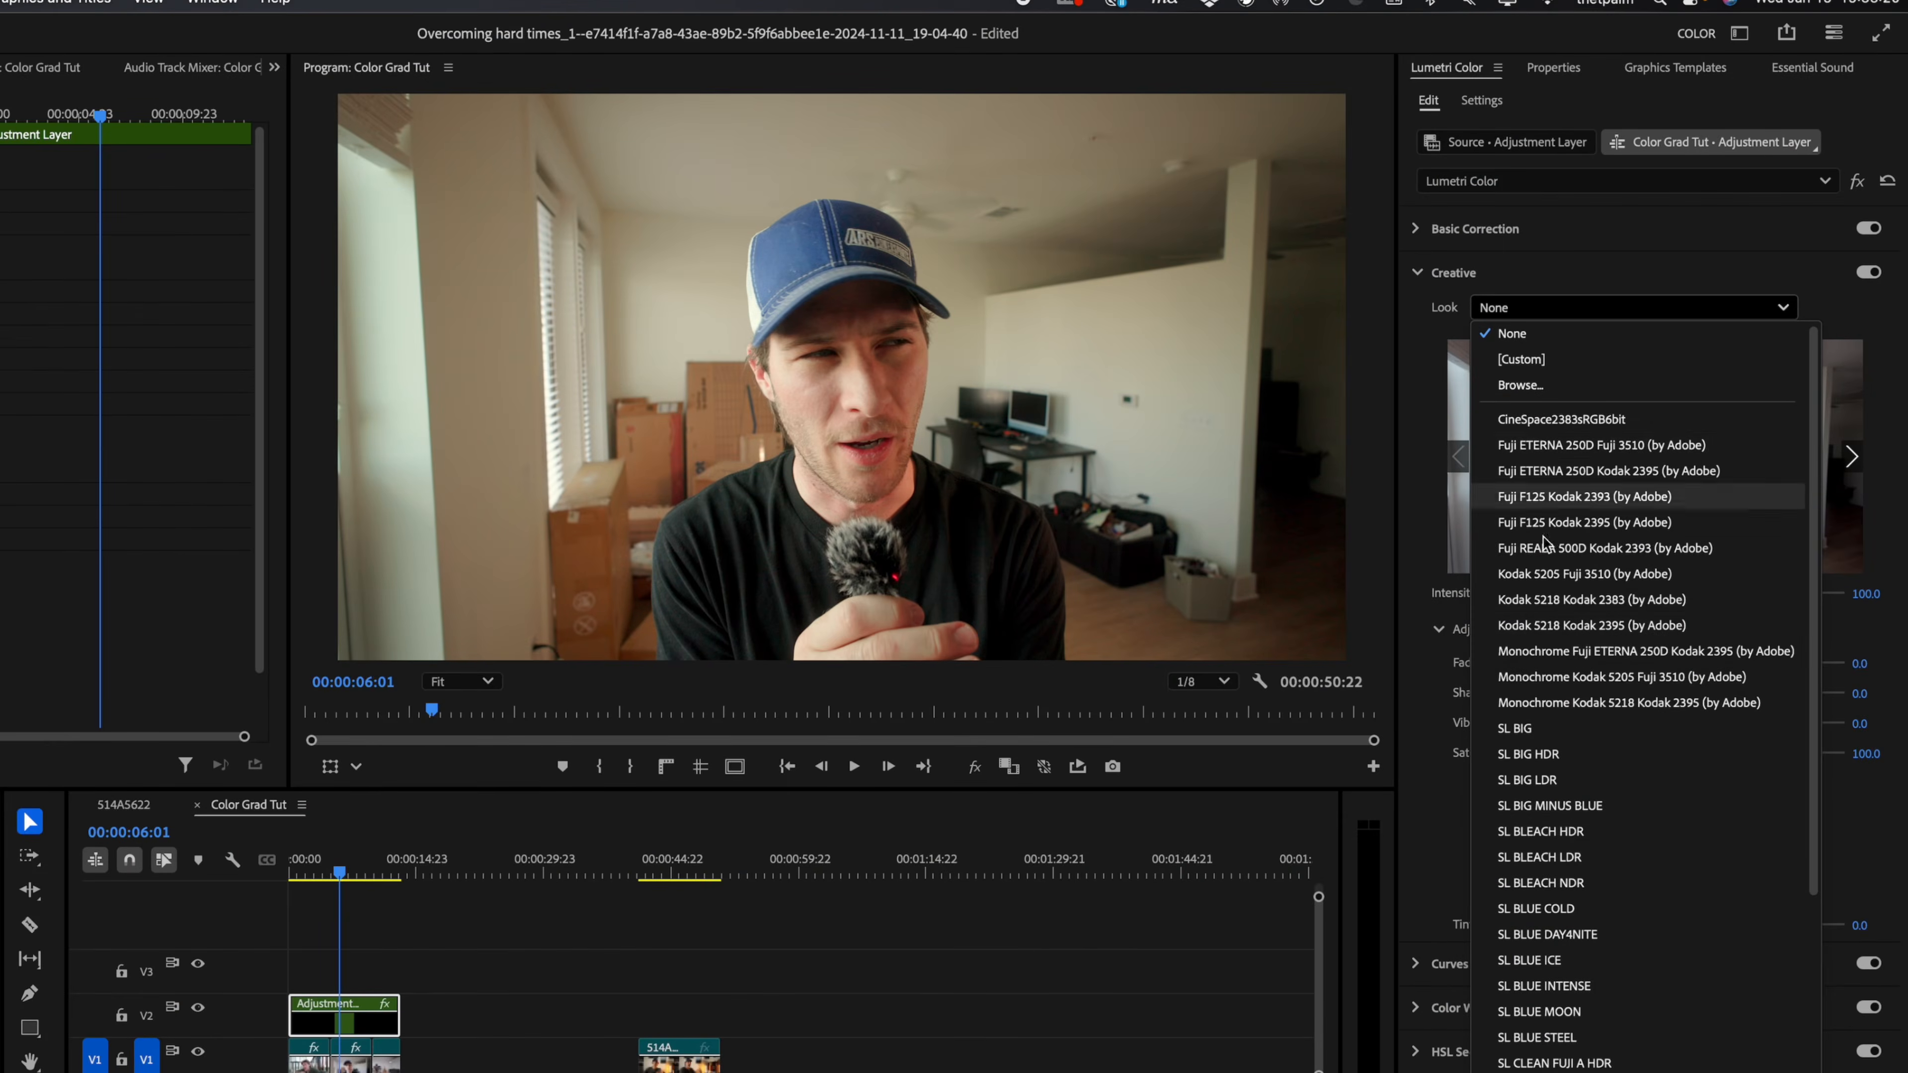
{"action": "left_click", "coordinate": [1583, 962]}
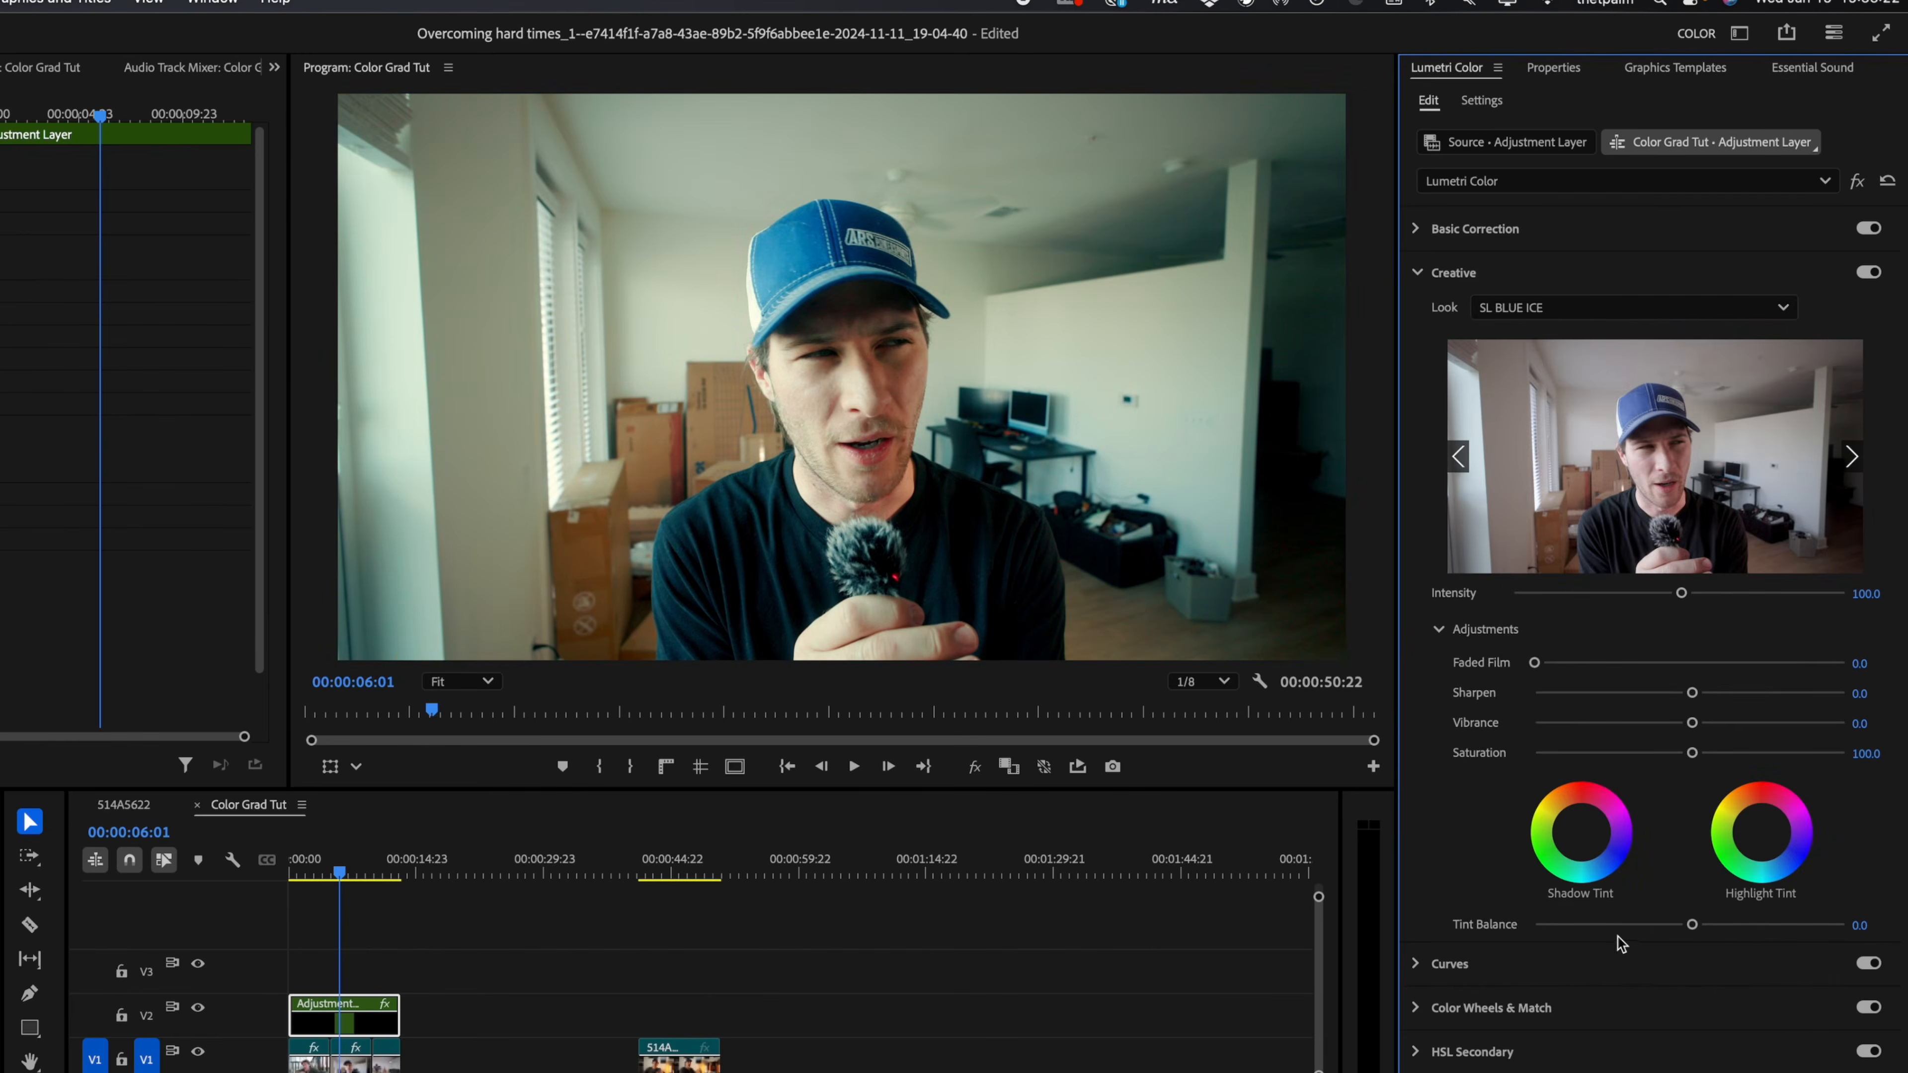
{"action": "left_click", "coordinate": [1512, 314]}
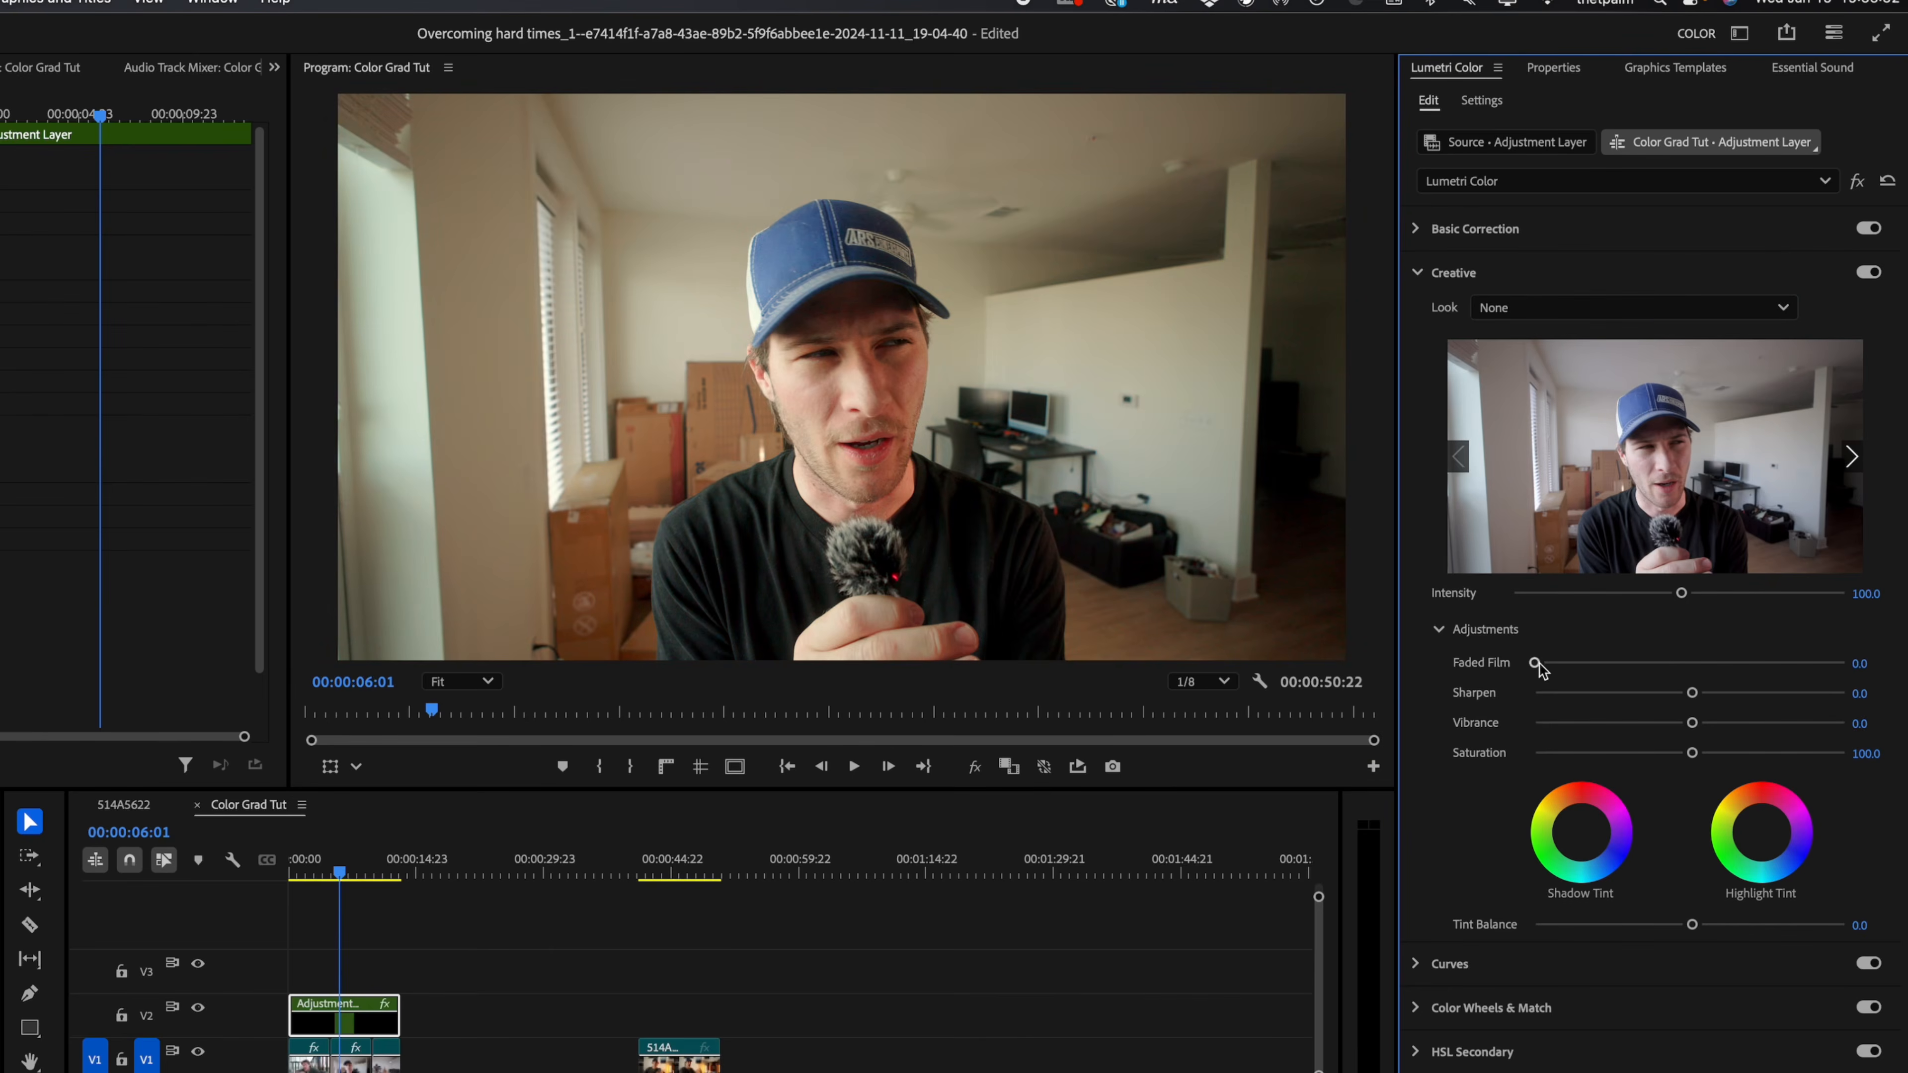
Step: Raise Faded Film to 23.8 in the adjustment layer's Creative adjustments and compare with Creative switched off
{"action": "left_click_drag", "start_coordinate": [1537, 665], "coordinate": [1601, 665]}
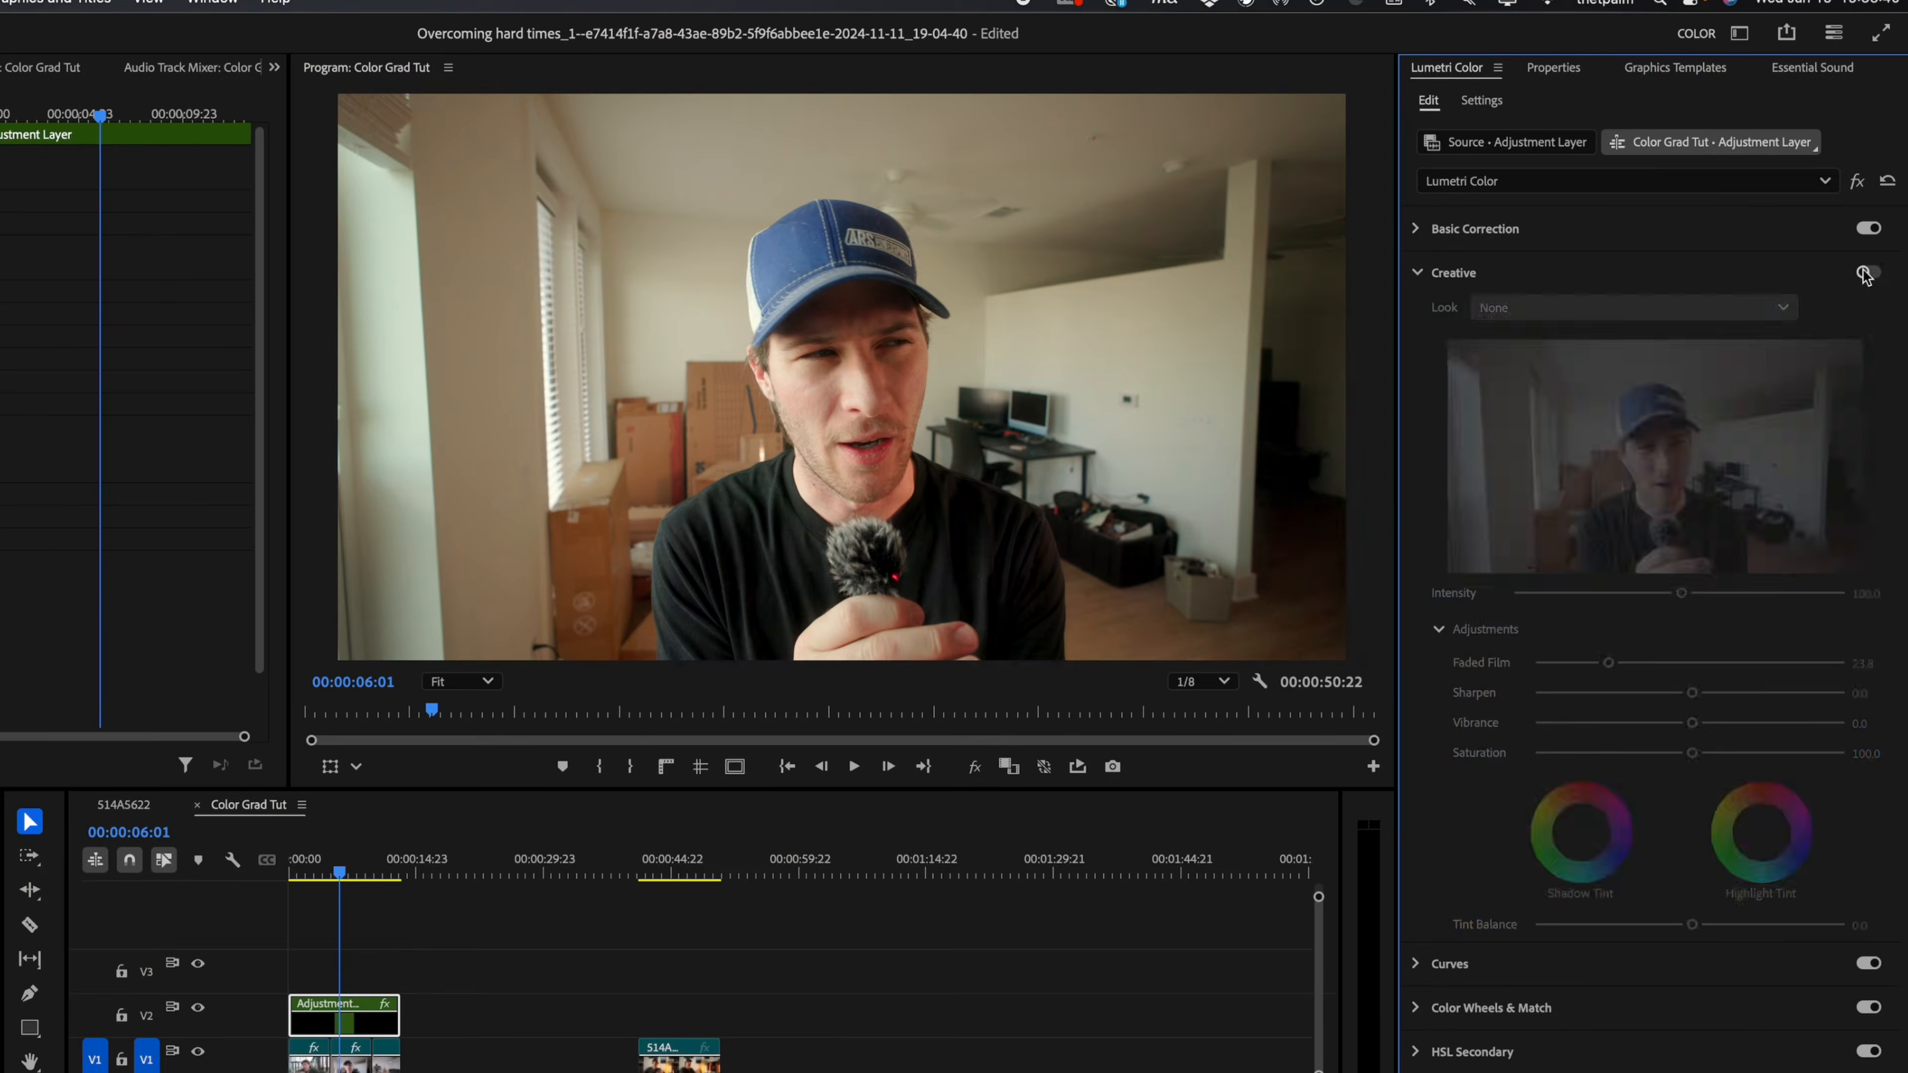
{"action": "left_click", "coordinate": [1867, 272]}
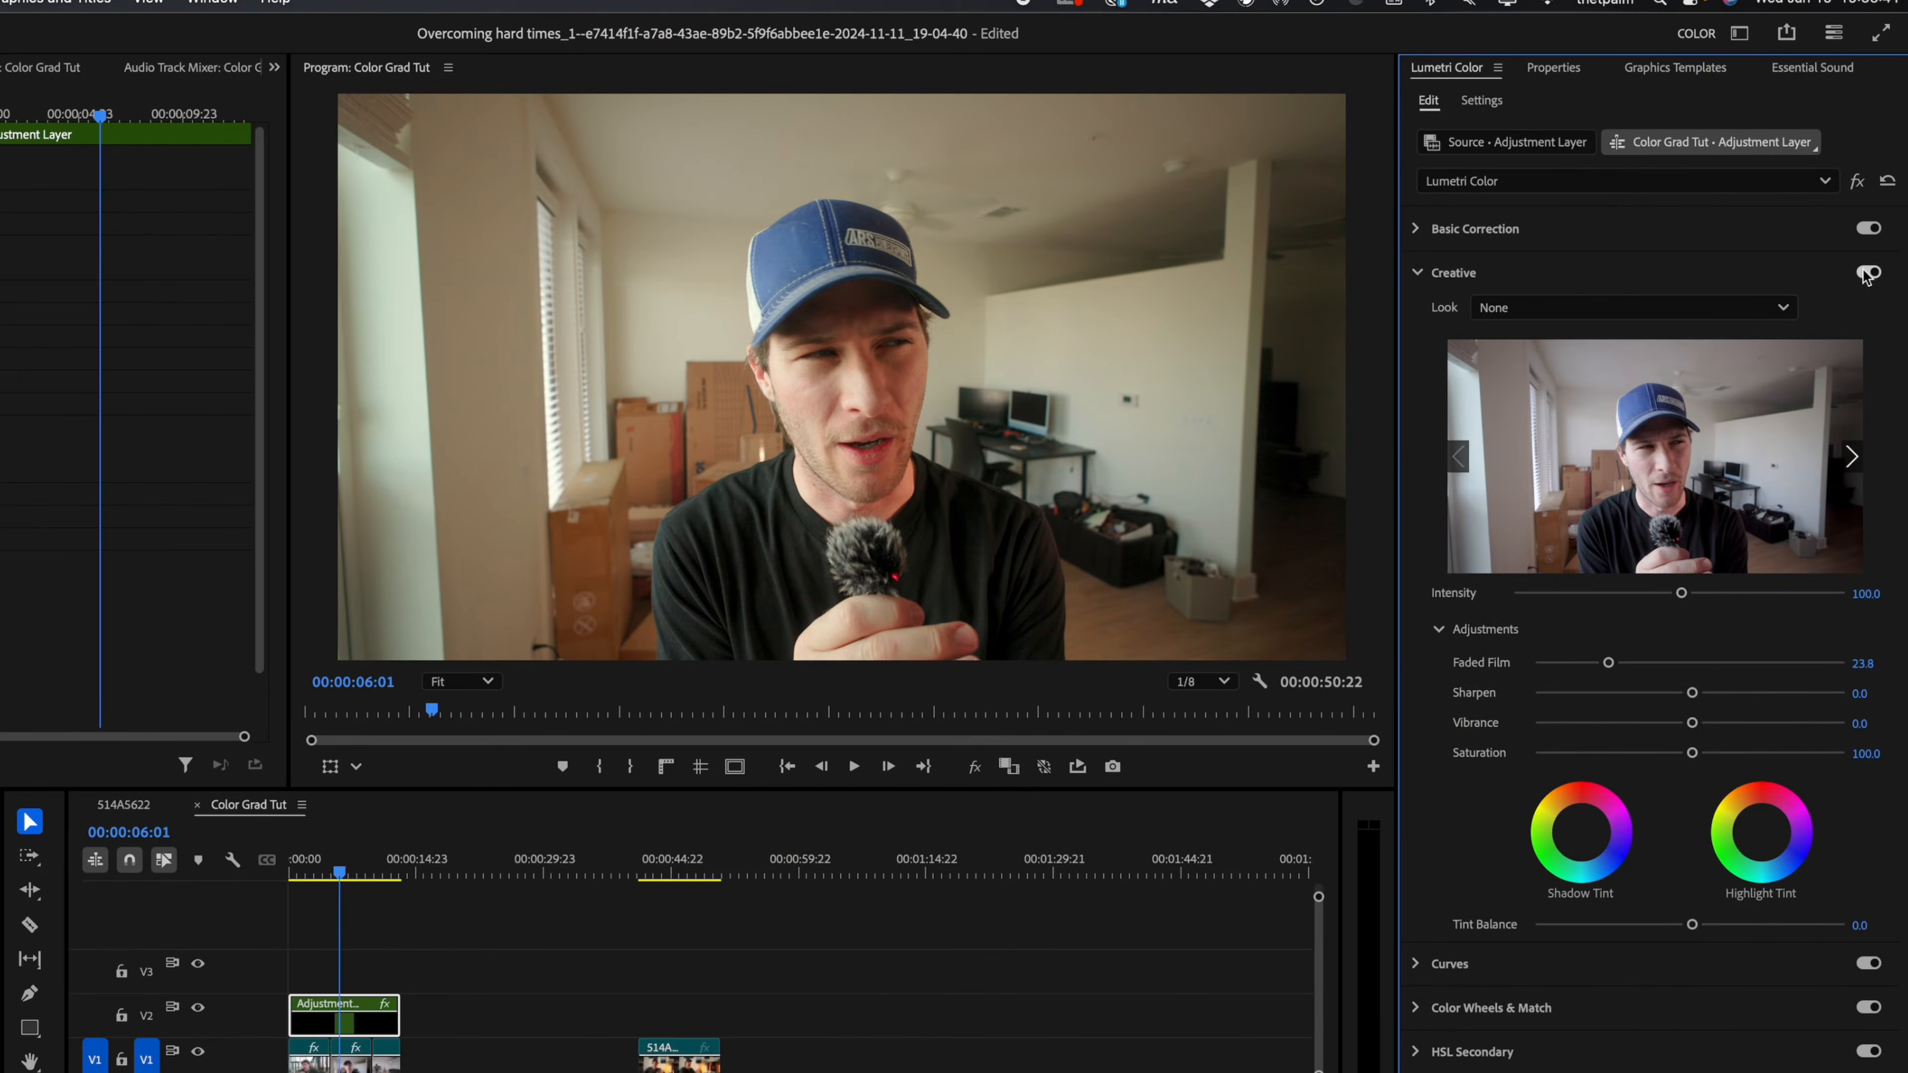
{"action": "left_click", "coordinate": [1869, 273]}
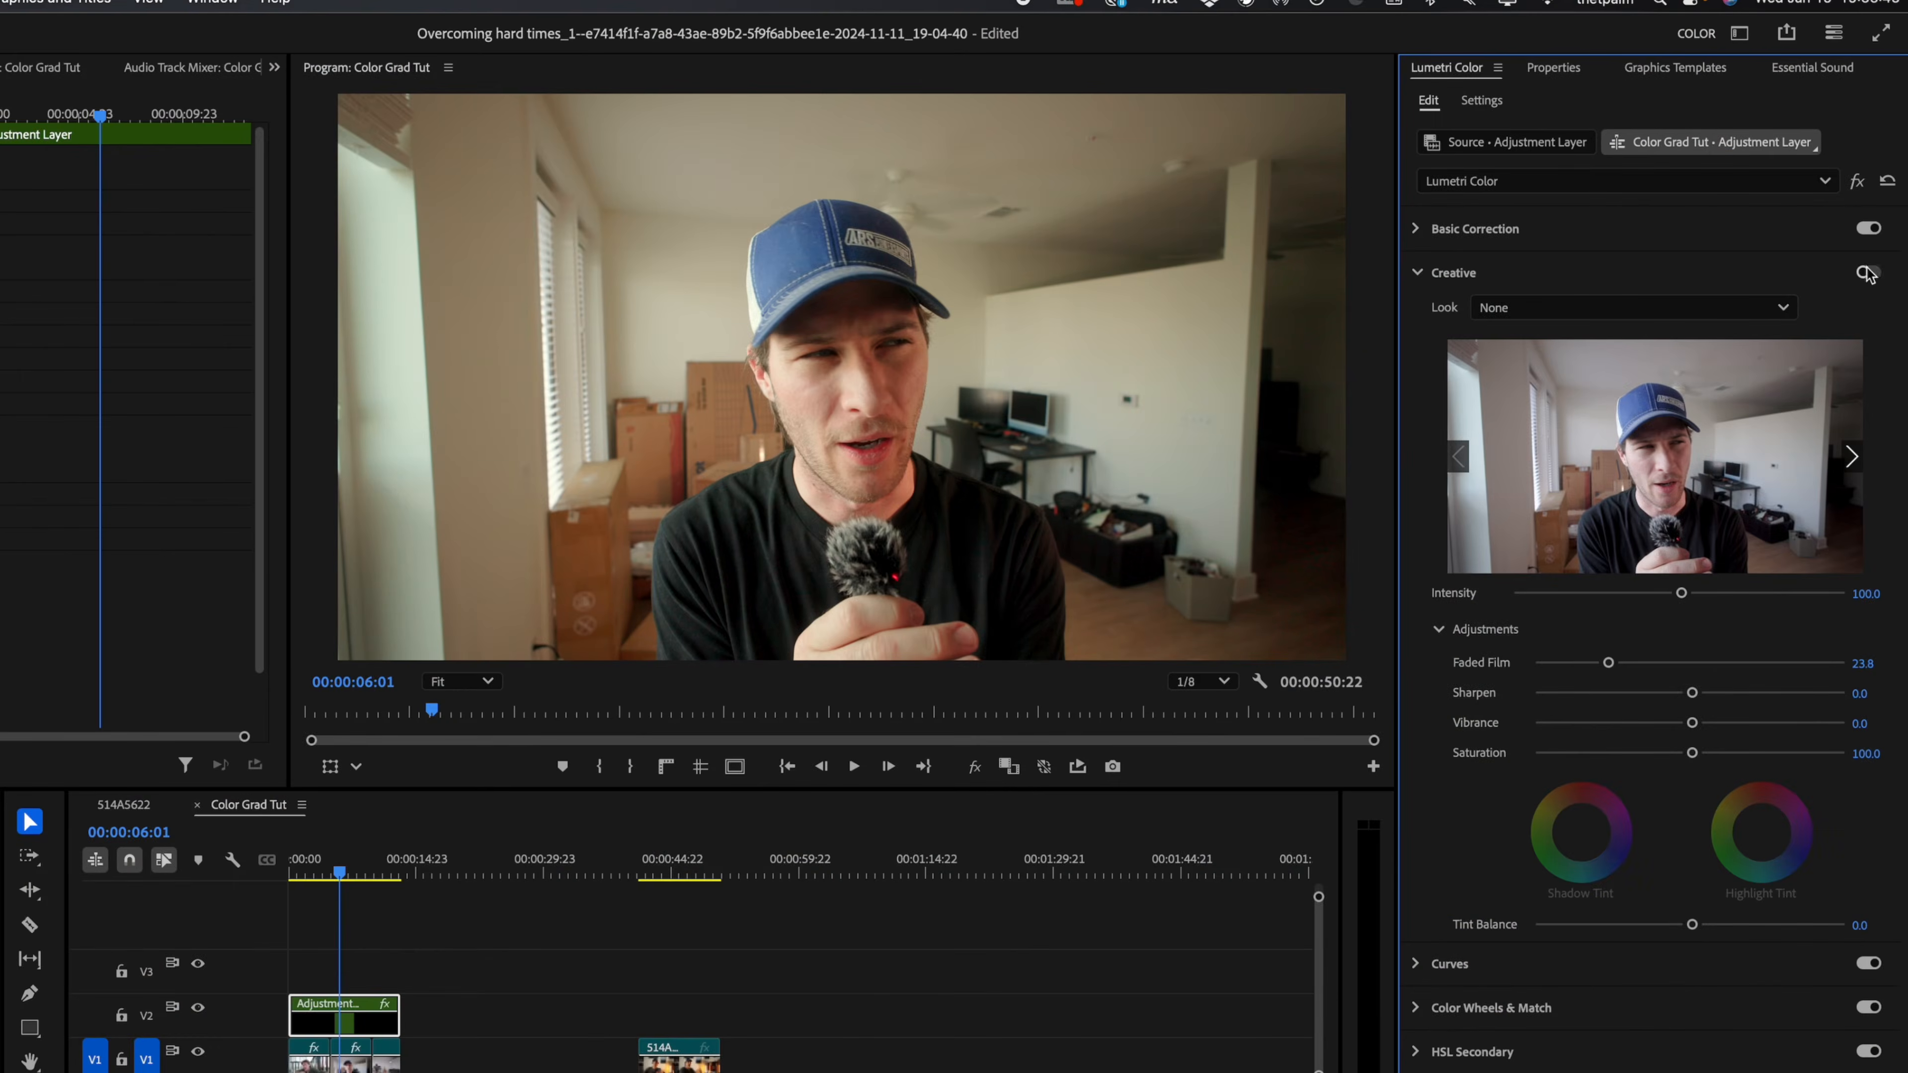
{"action": "left_click", "coordinate": [1869, 273]}
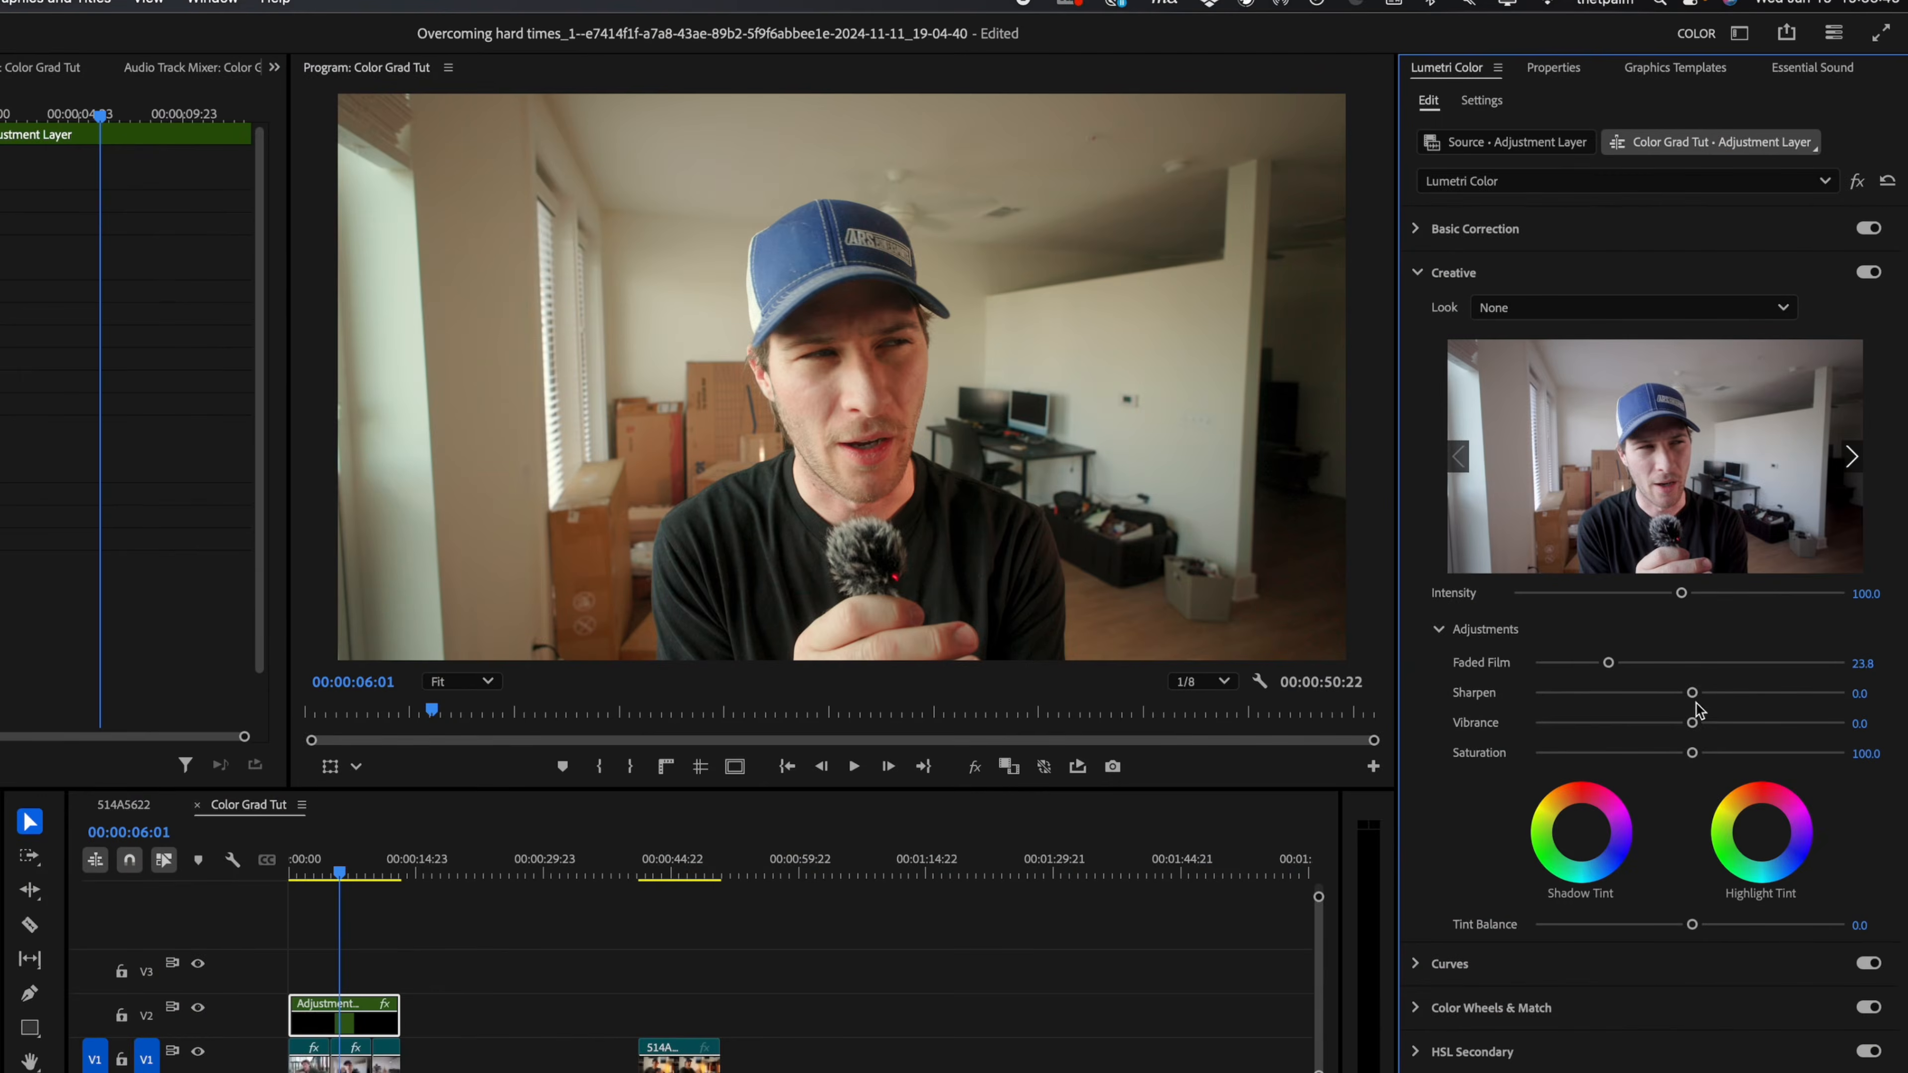
Step: Set Sharpen to 9.0 and Vibrance to 6.2 on the adjustment layer and compare with Creative switched off
{"action": "left_click_drag", "start_coordinate": [1701, 692], "coordinate": [1700, 723]}
{"action": "left_click", "coordinate": [1856, 271]}
{"action": "left_click", "coordinate": [1857, 272]}
{"action": "left_click", "coordinate": [1863, 274]}
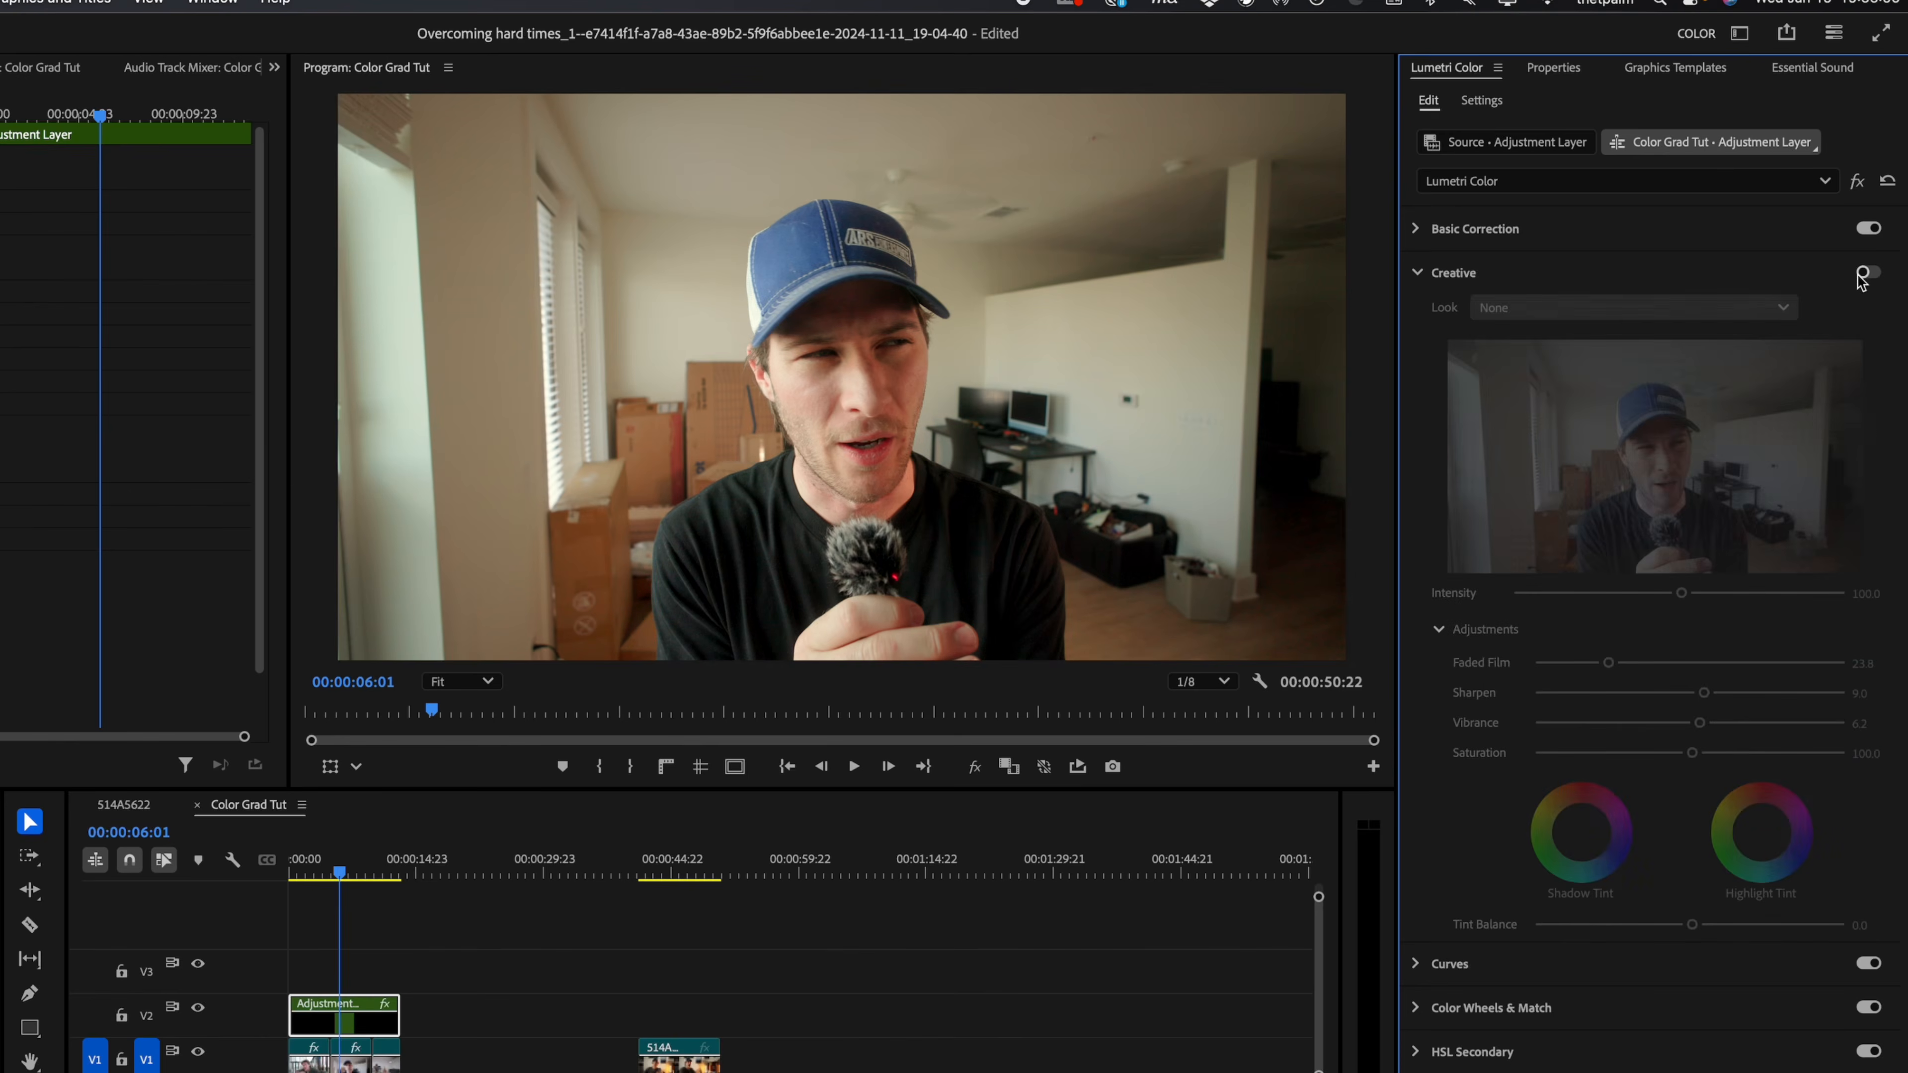
{"action": "left_click", "coordinate": [1864, 273]}
Step: Reset Faded Film to 0, push Shadow Tint slightly toward cyan and Highlight Tint toward orange-yellow, compare with Creative off, and collapse the section
{"action": "left_click", "coordinate": [1571, 665]}
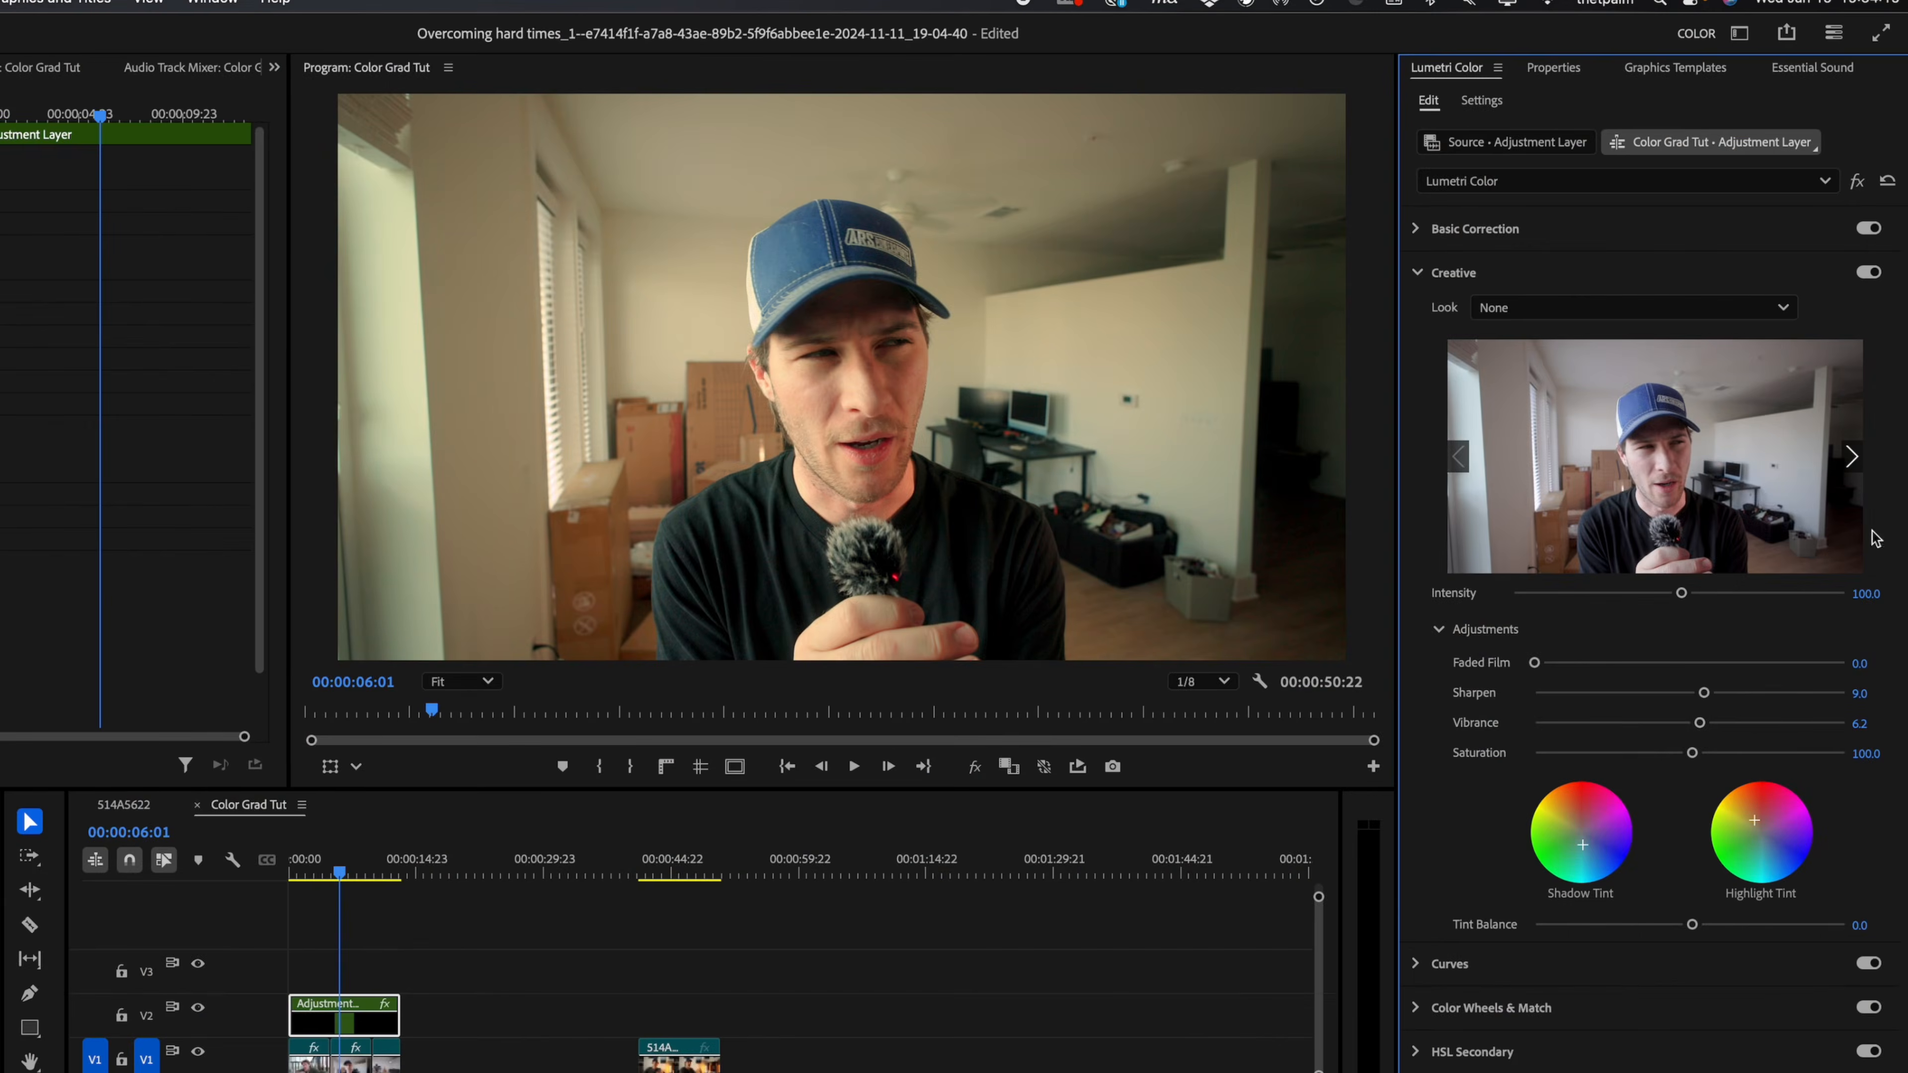
{"action": "left_click", "coordinate": [1869, 272]}
{"action": "left_click", "coordinate": [1868, 273]}
{"action": "left_click", "coordinate": [1868, 273]}
{"action": "left_click", "coordinate": [1869, 273]}
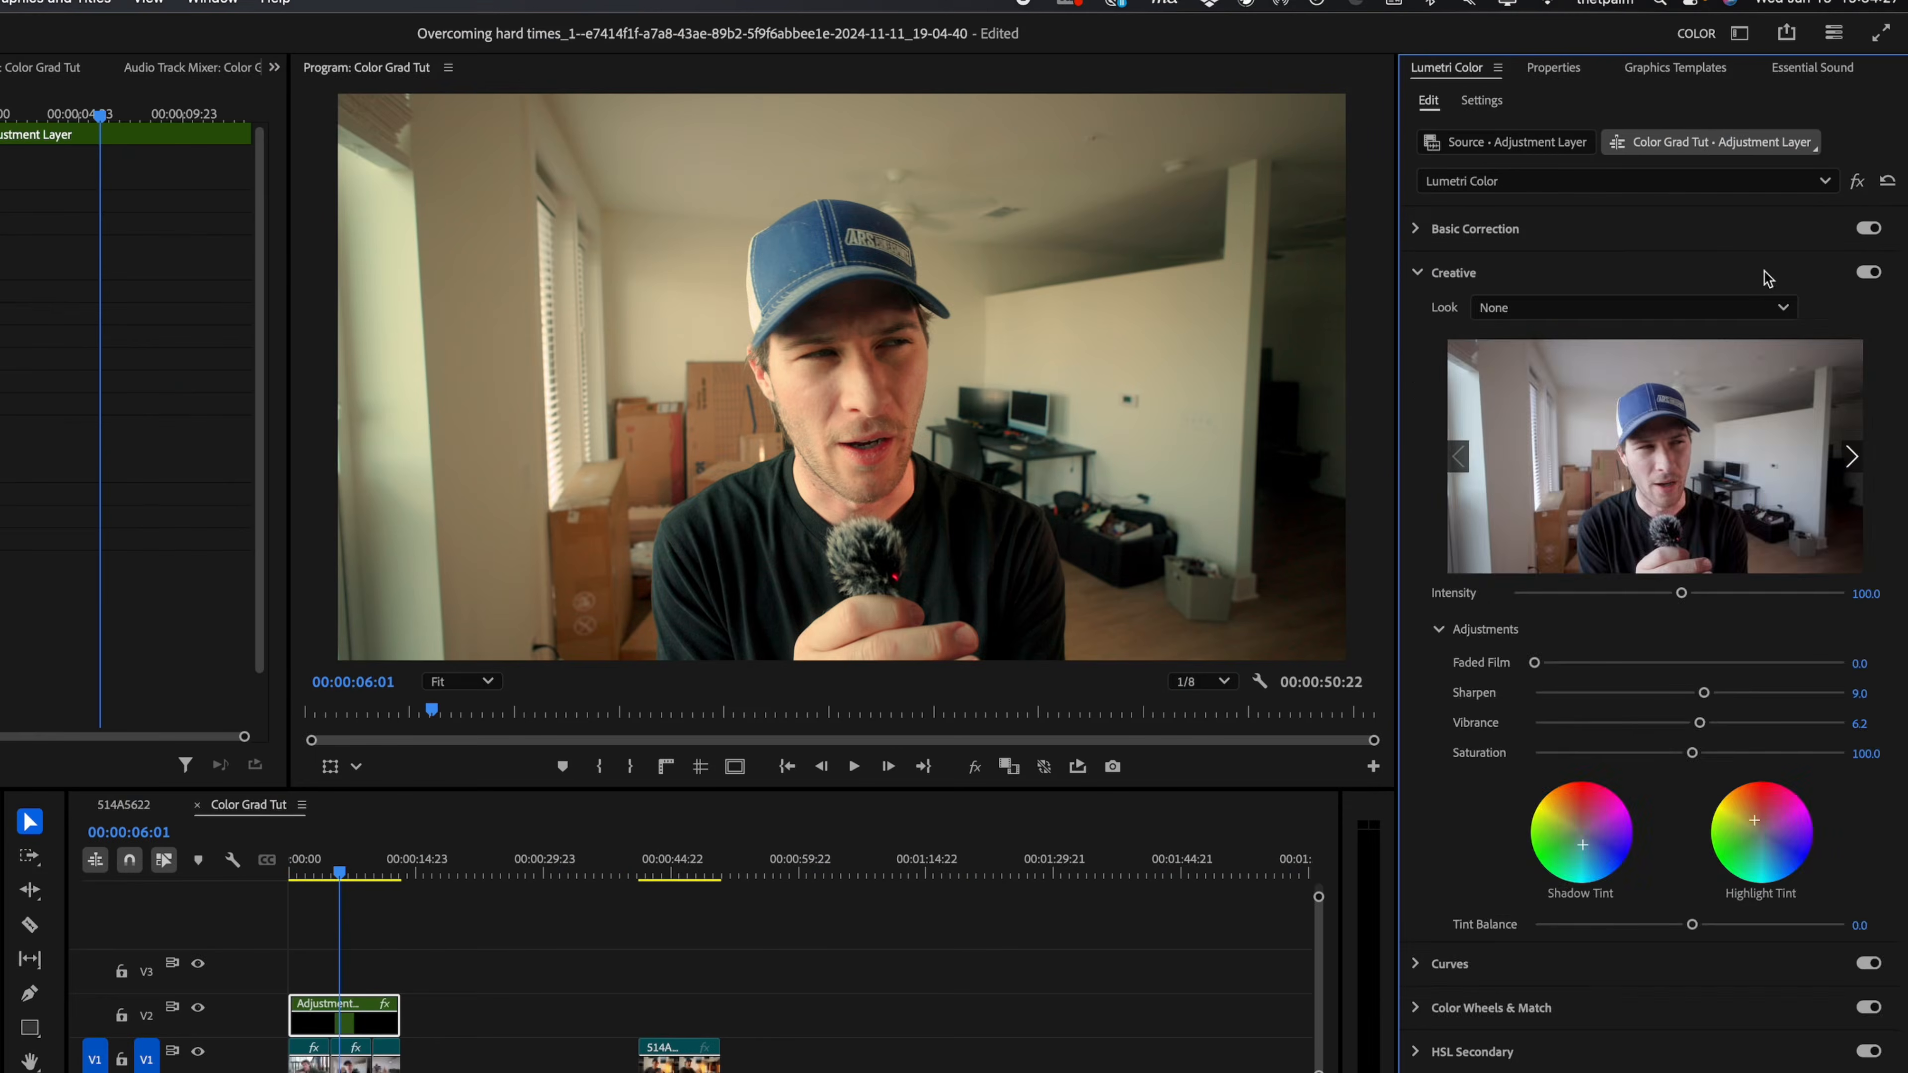
{"action": "left_click", "coordinate": [1769, 278]}
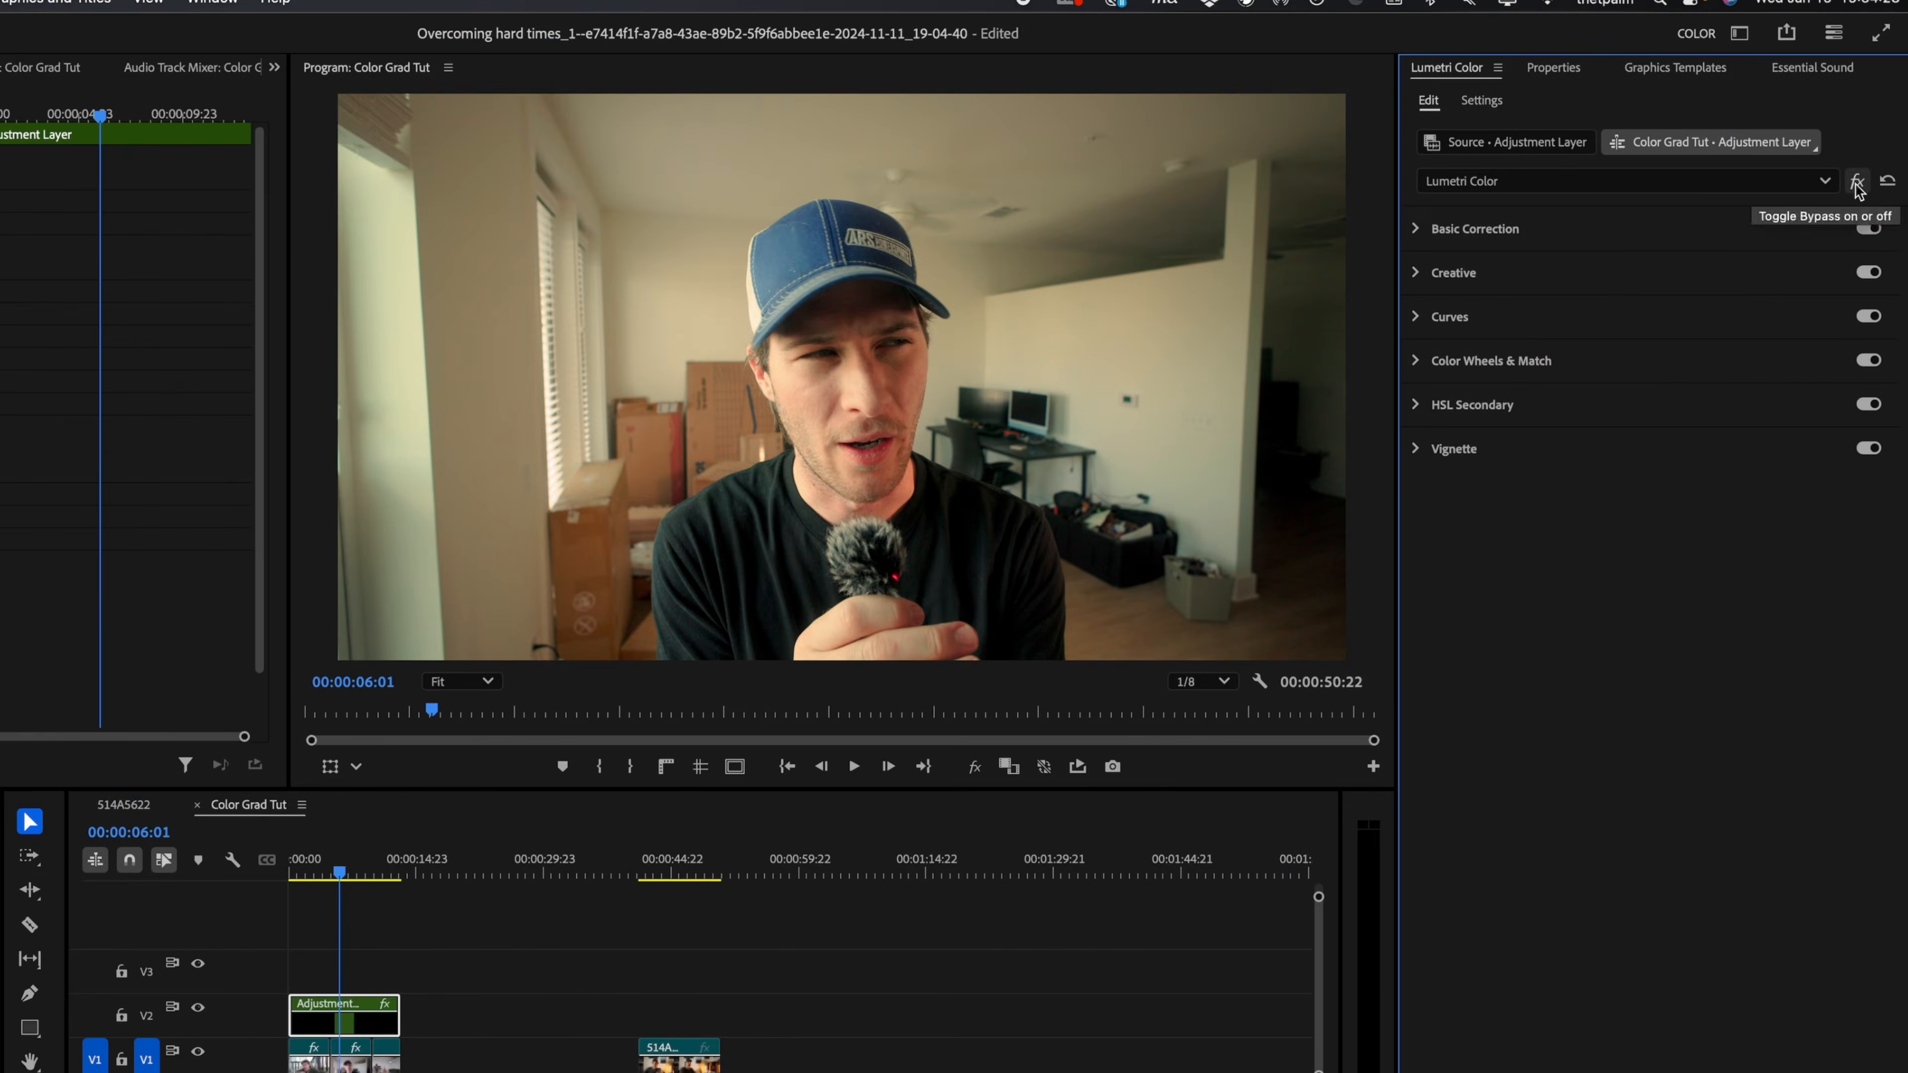
Step: Review the adjustment layer's grade across the balcony and indoor clips and expand Color Wheels & Match
{"action": "left_click", "coordinate": [313, 859]}
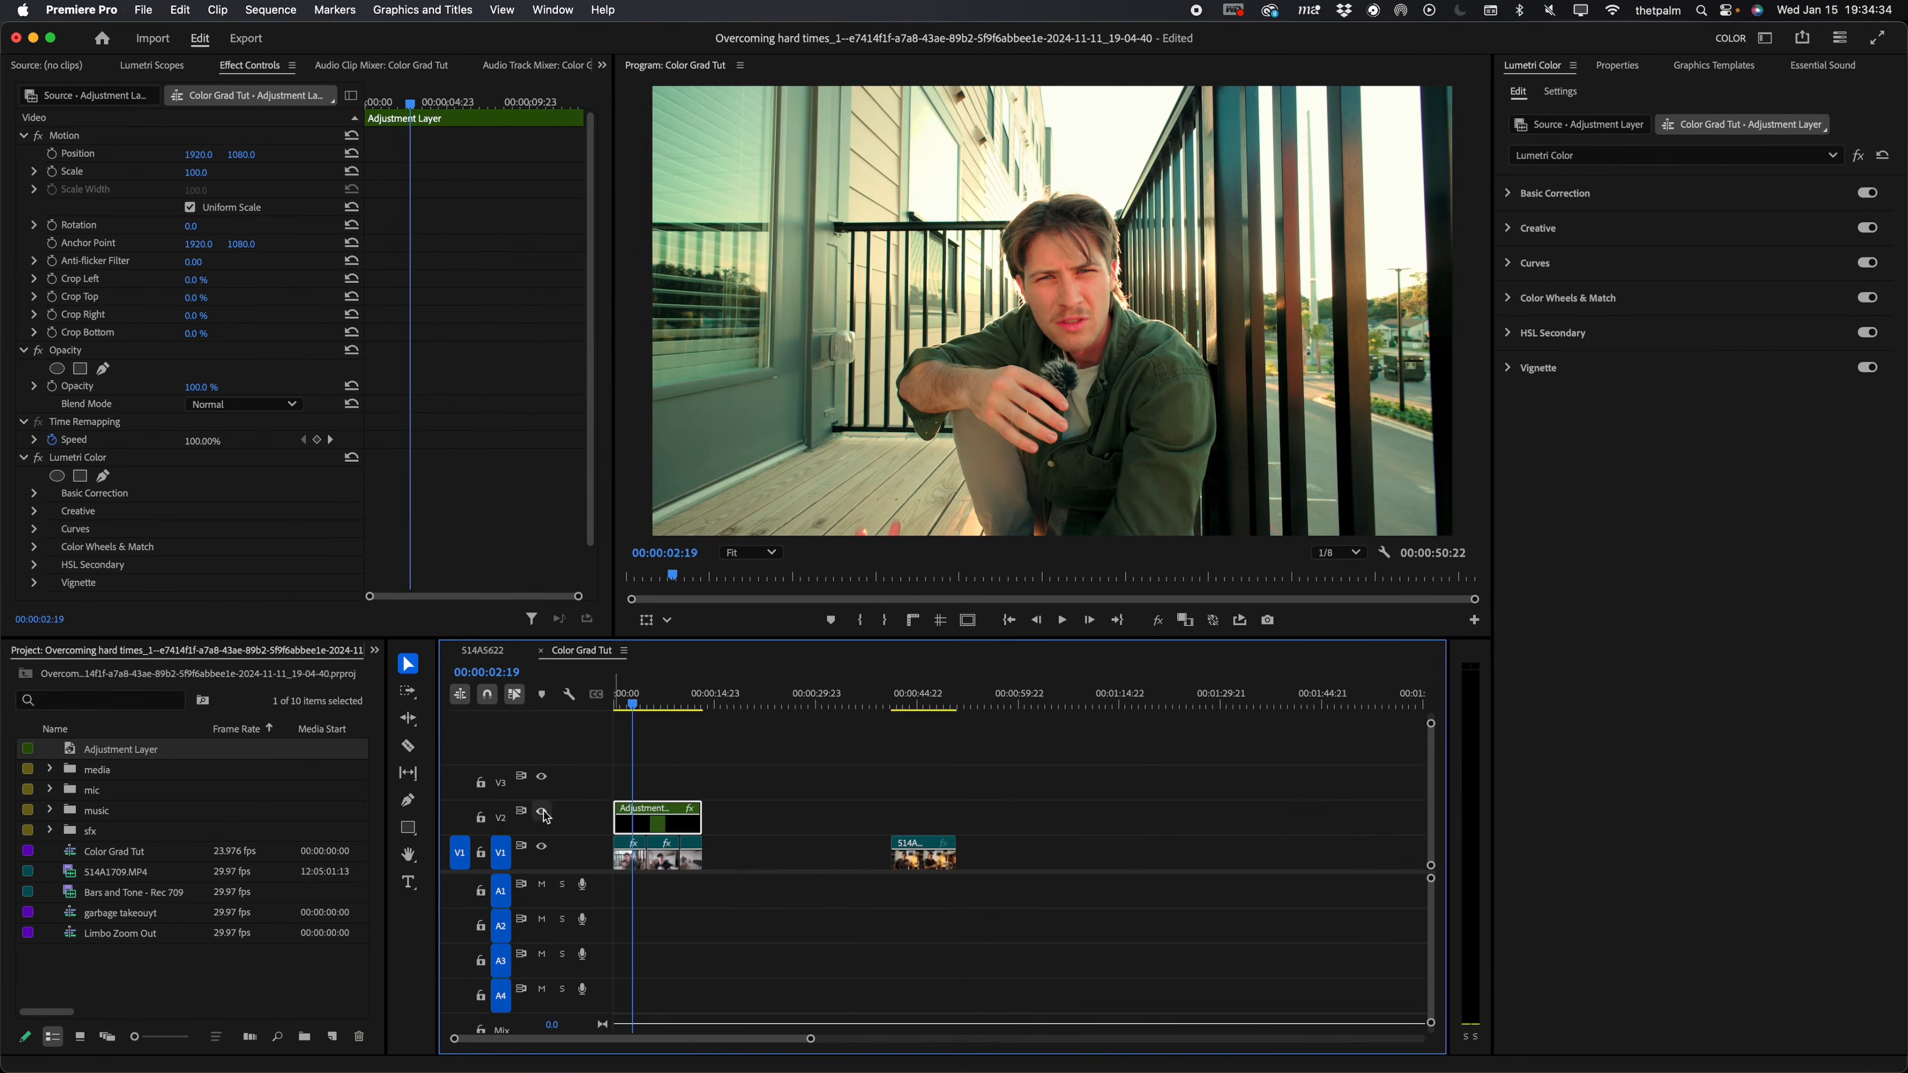
{"action": "left_click", "coordinate": [658, 703]}
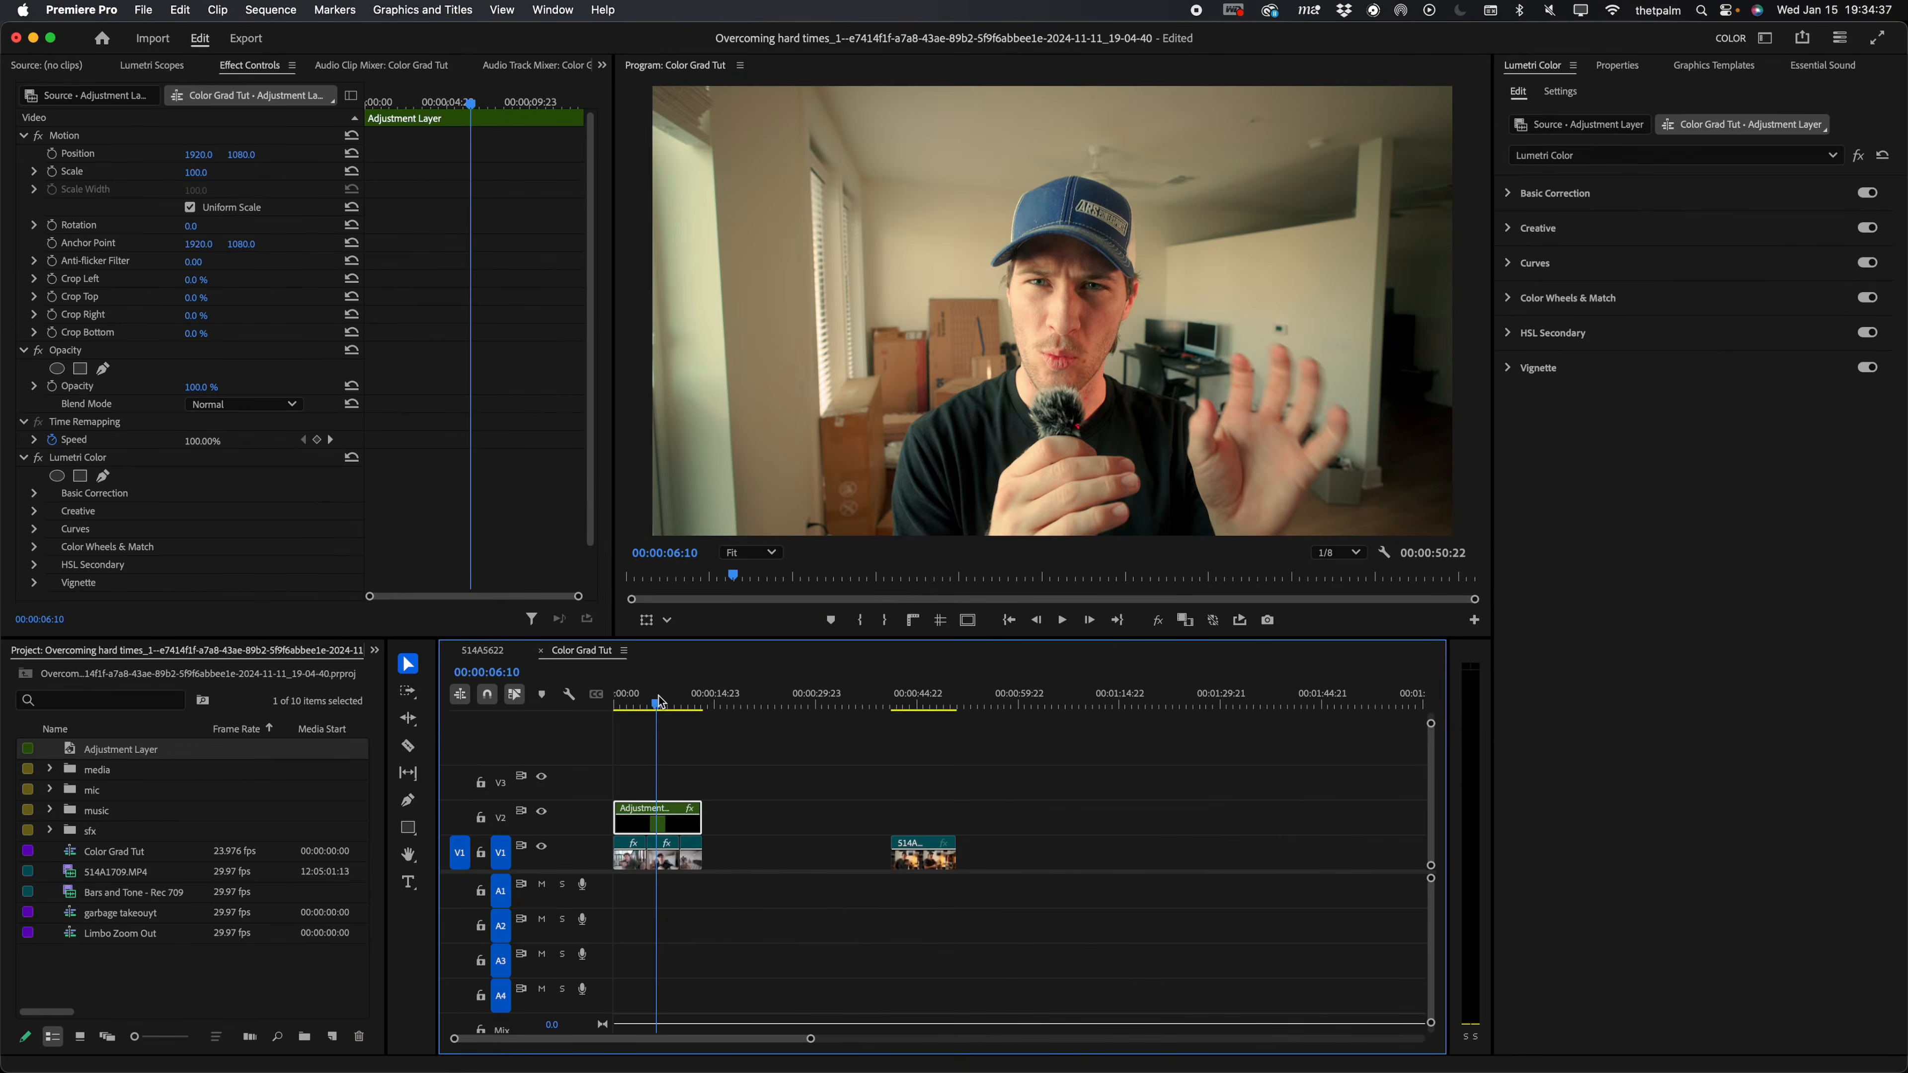
{"action": "left_click_drag", "start_coordinate": [674, 710], "coordinate": [634, 710]}
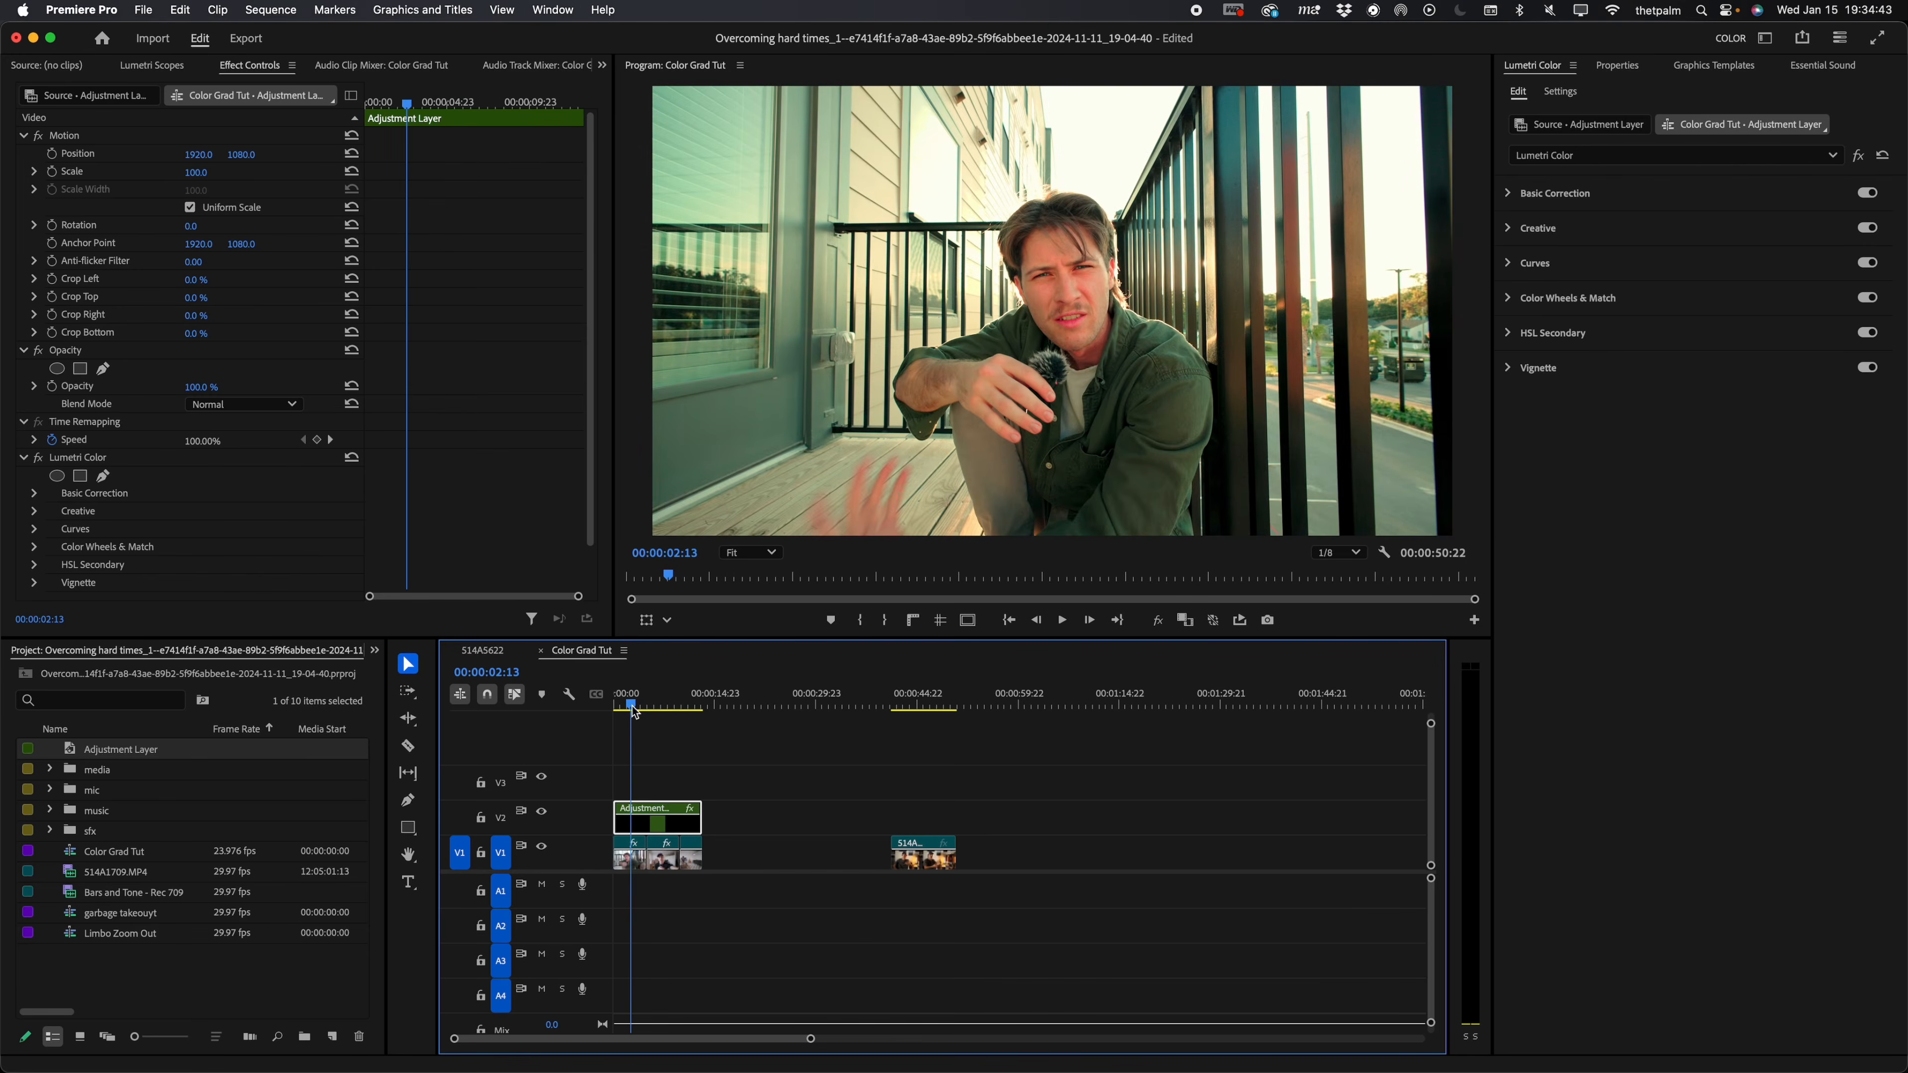
{"action": "left_click", "coordinate": [1619, 333]}
{"action": "left_click", "coordinate": [1596, 304]}
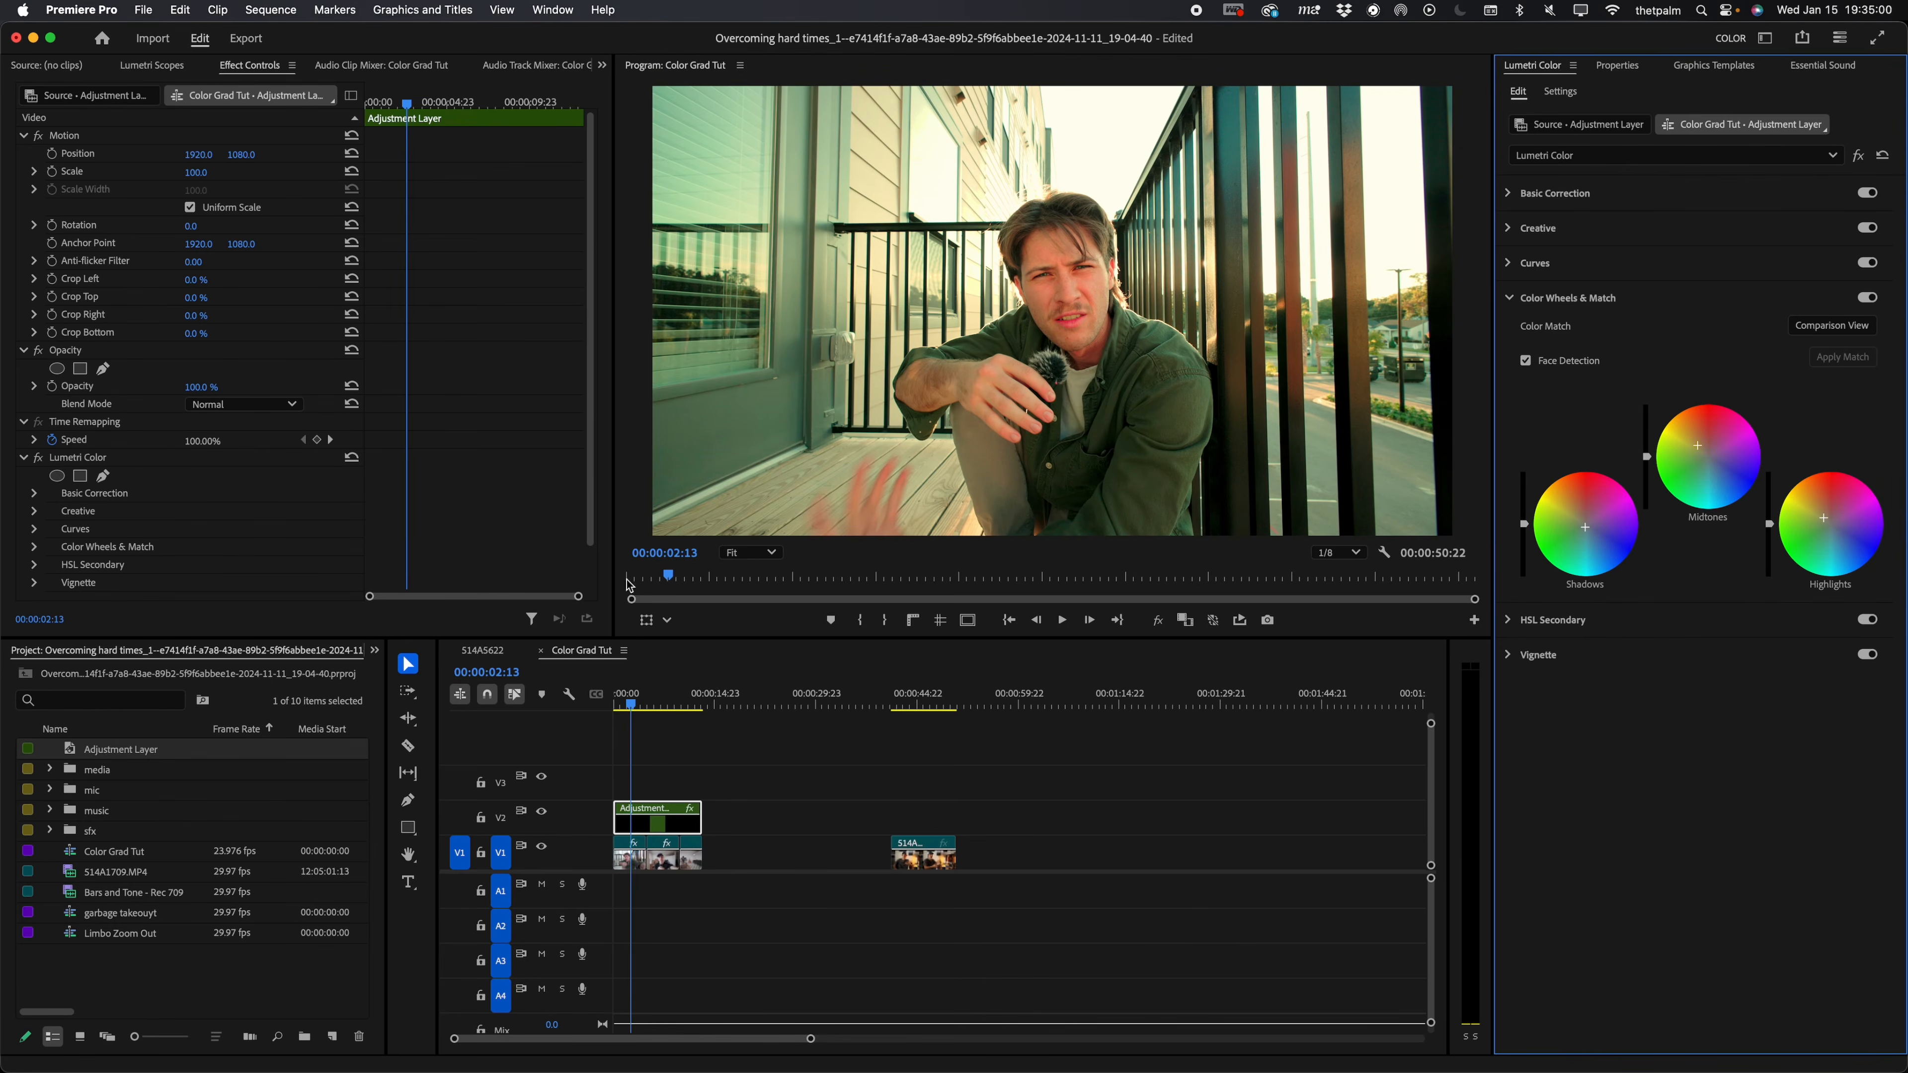
Step: Compare the living-room clip with track V2 hidden and with all effects bypassed, and show V2 again
{"action": "left_click", "coordinate": [678, 703]}
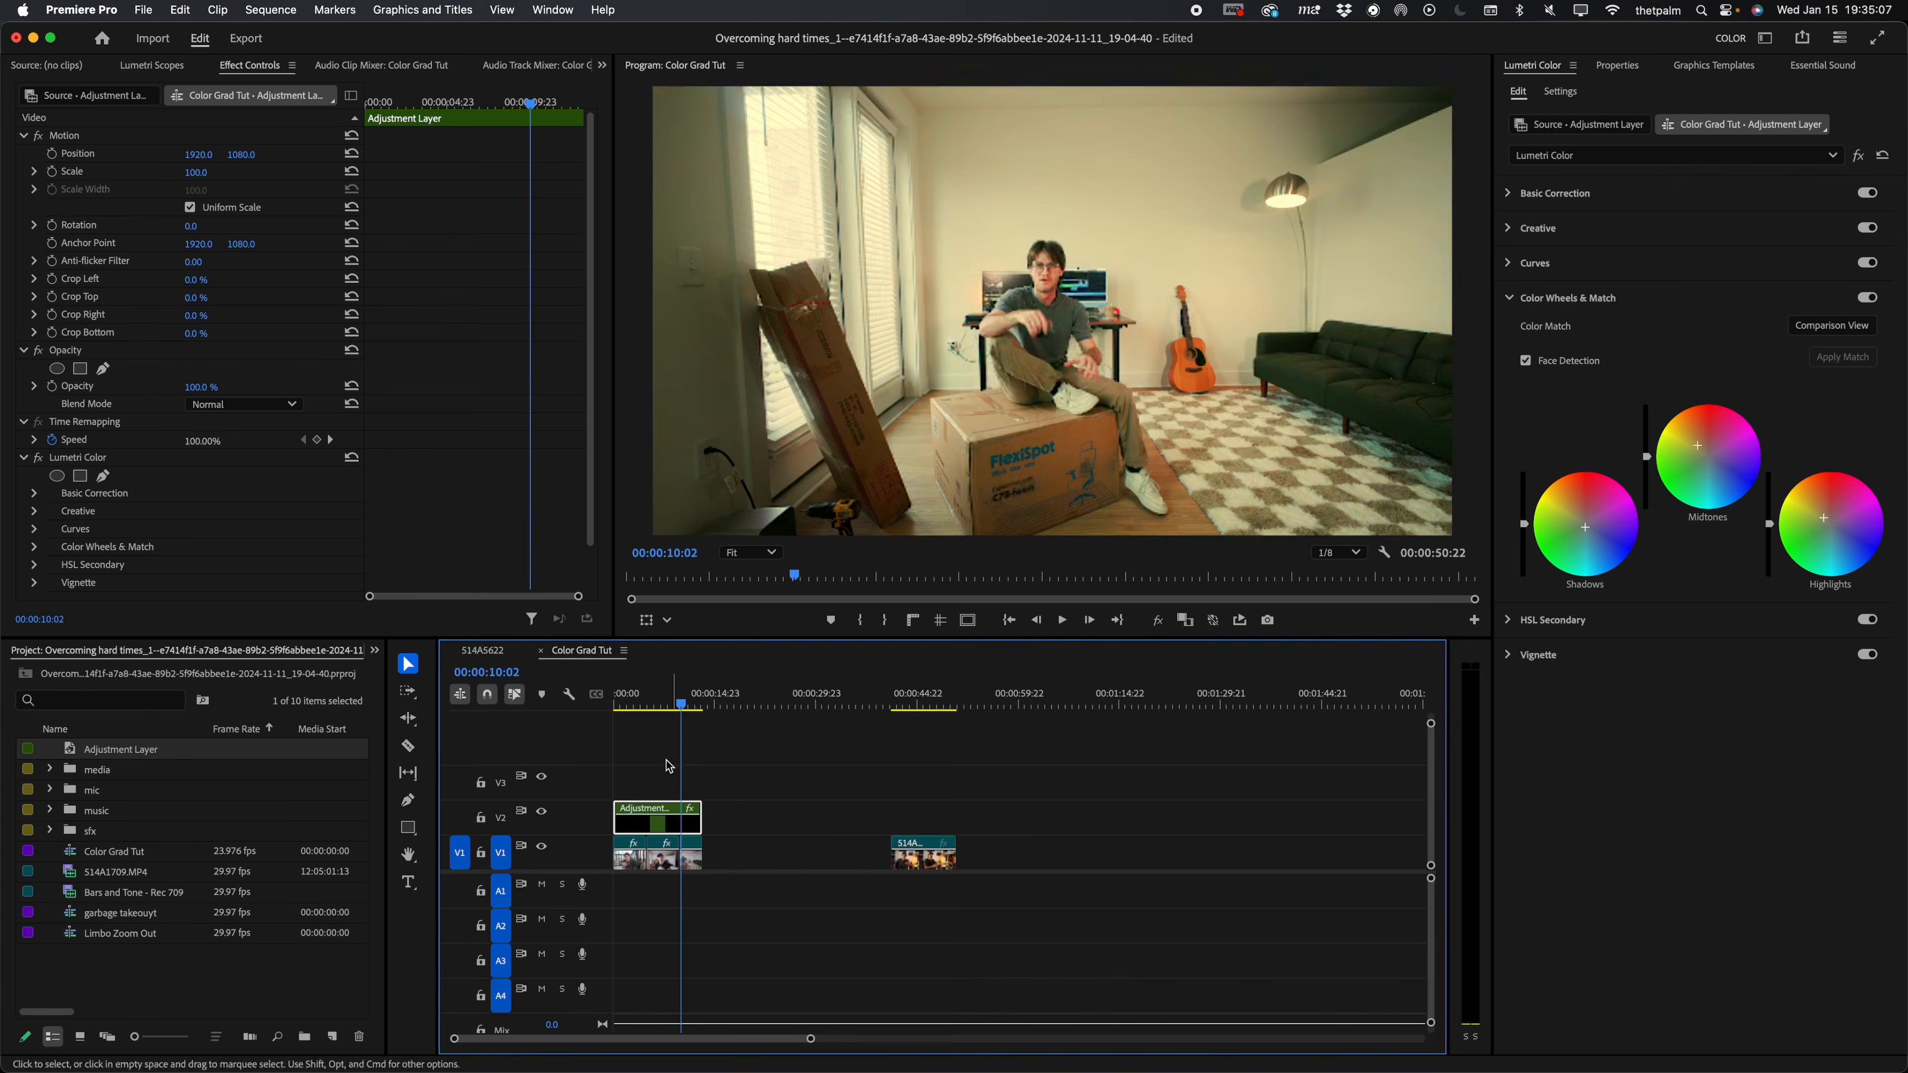
{"action": "left_click", "coordinate": [542, 812]}
{"action": "left_click", "coordinate": [542, 812]}
{"action": "left_click", "coordinate": [542, 812]}
{"action": "left_click", "coordinate": [690, 859]}
{"action": "left_click", "coordinate": [689, 860]}
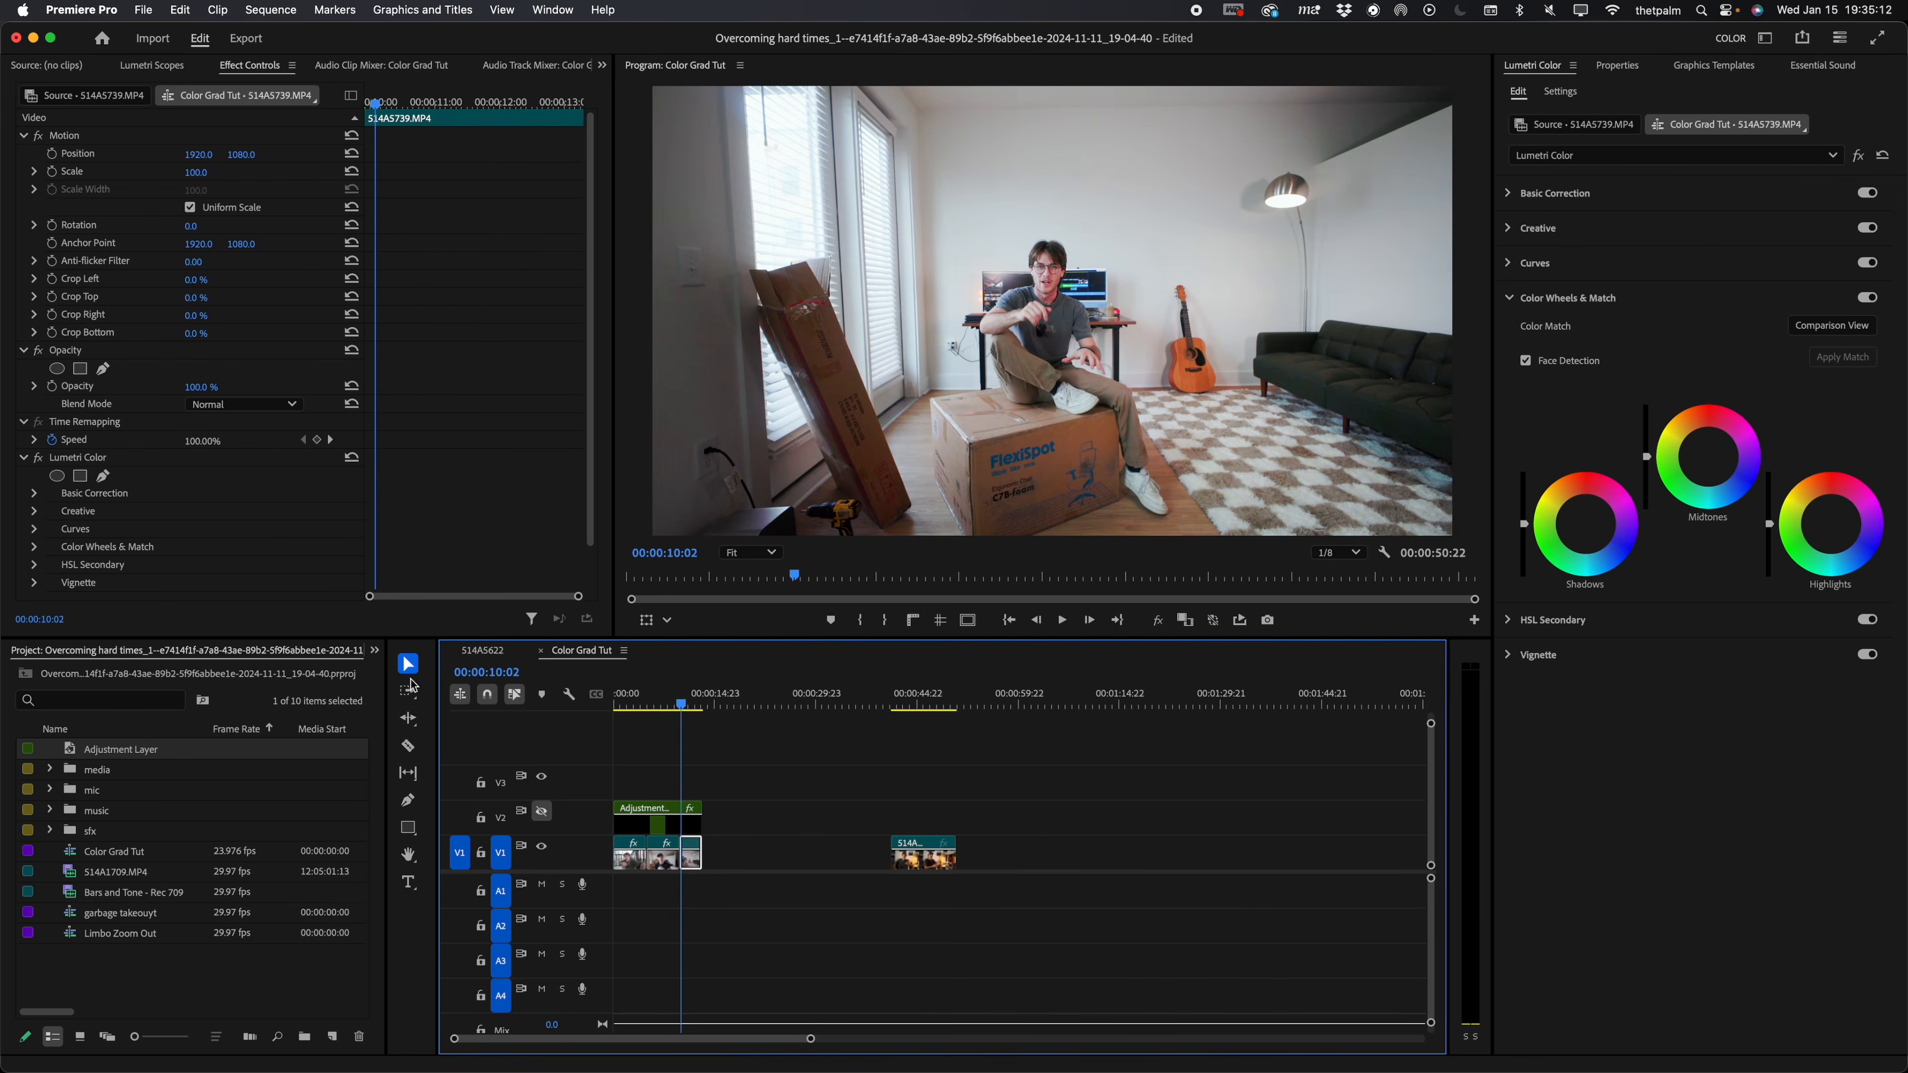
{"action": "left_click", "coordinate": [1159, 624]}
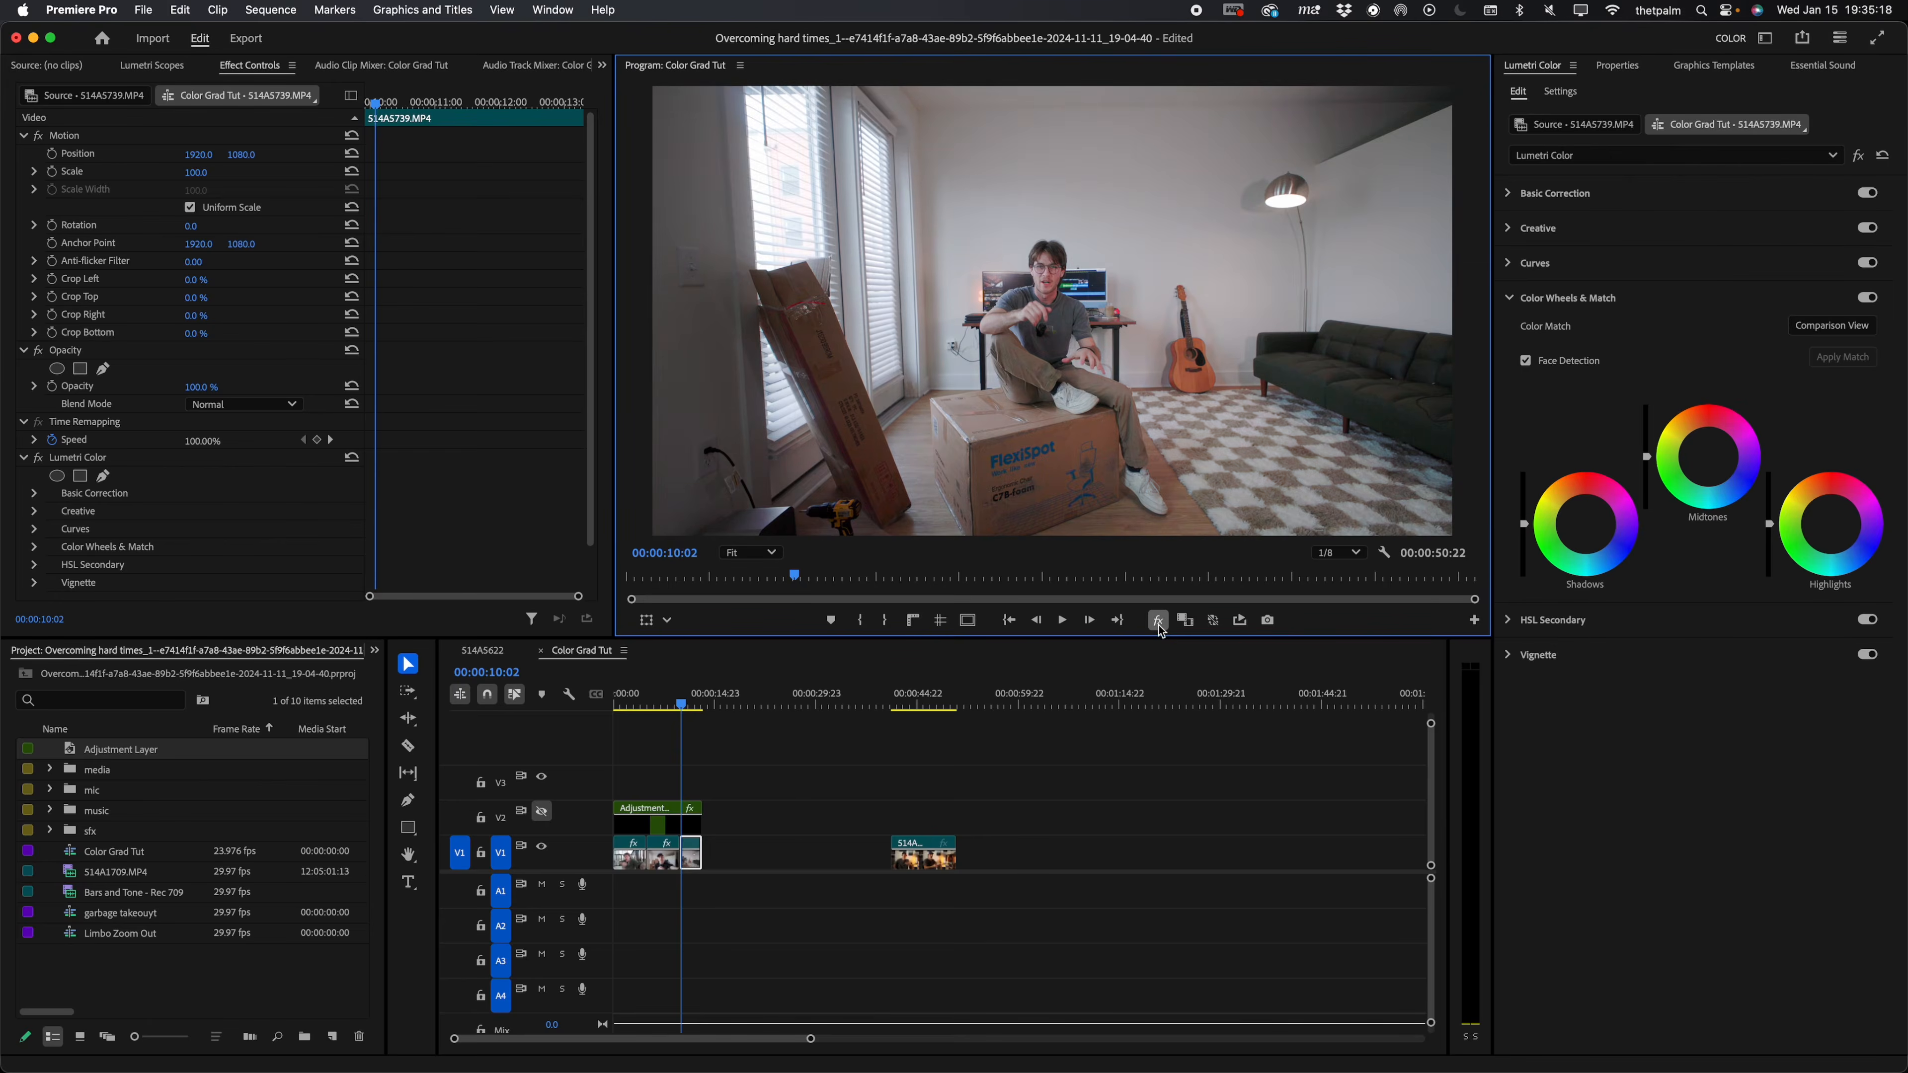
{"action": "left_click", "coordinate": [1159, 620]}
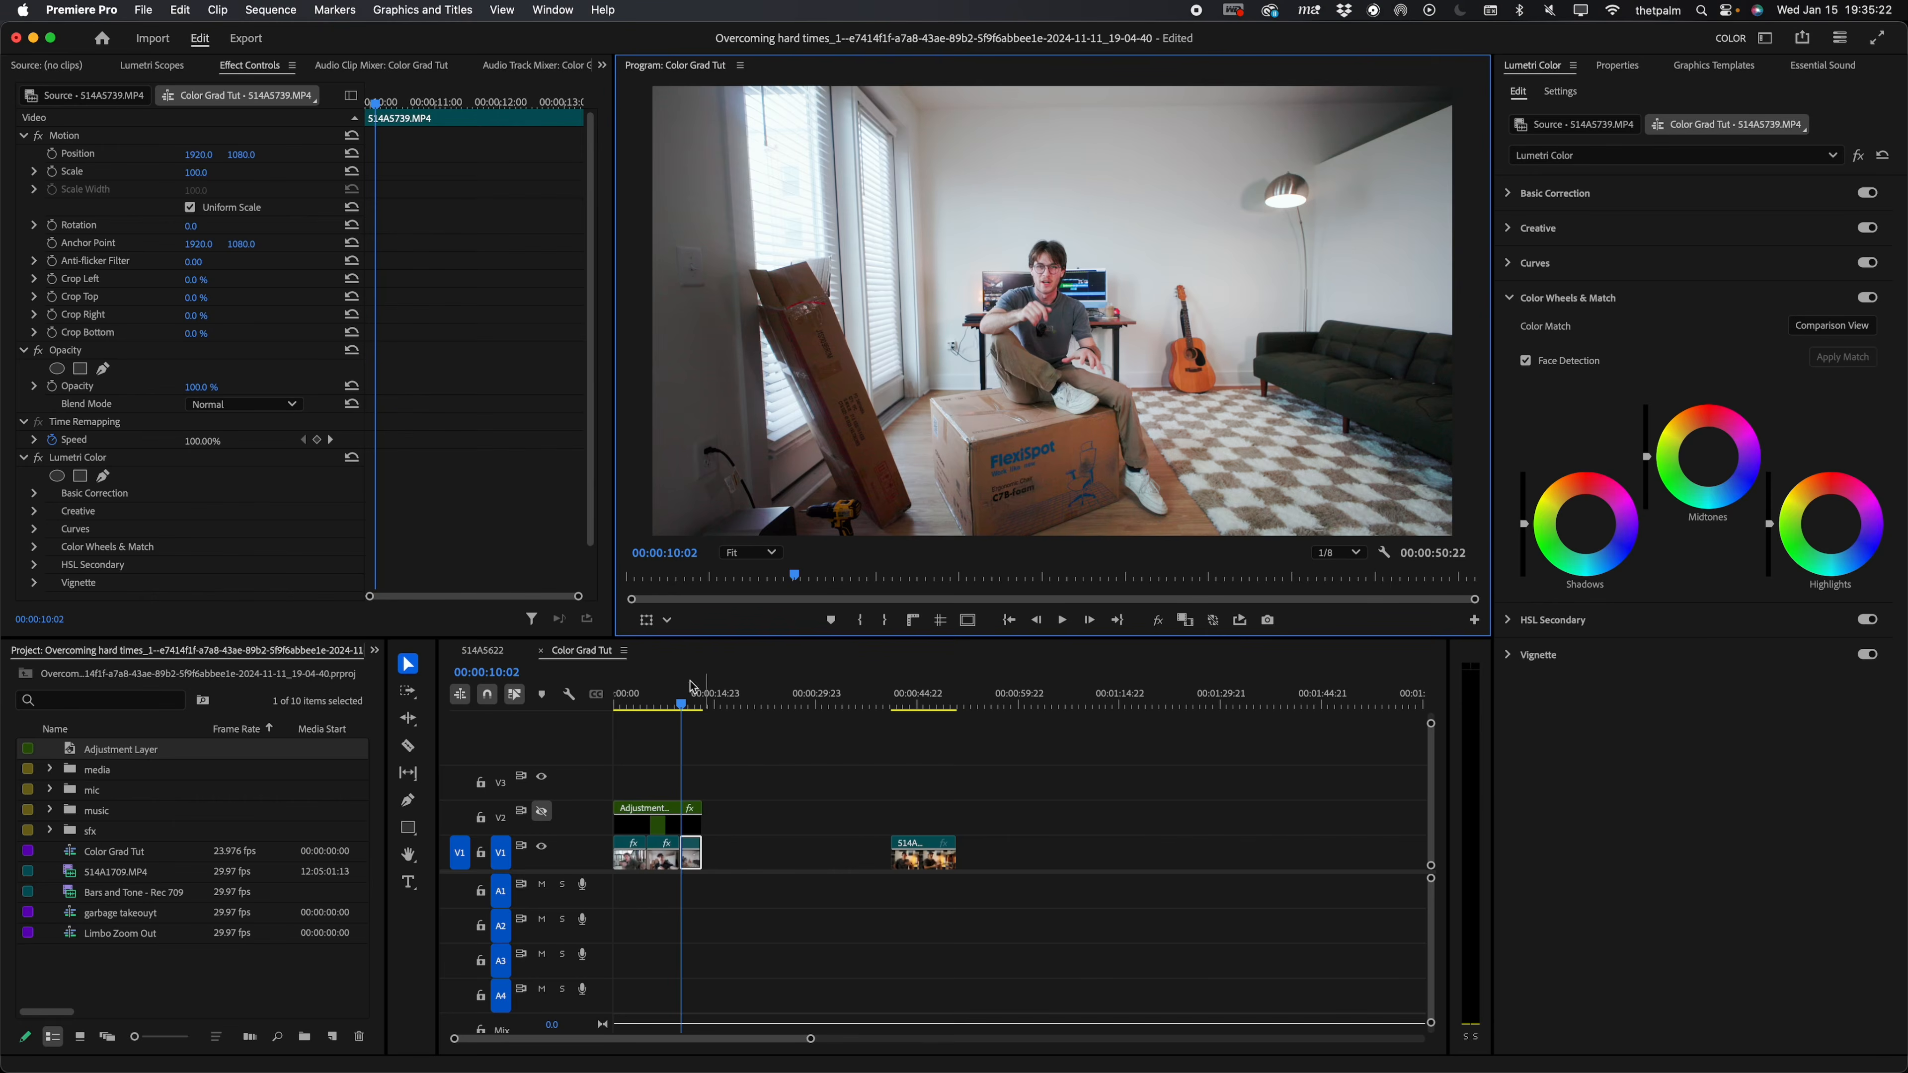
{"action": "left_click", "coordinate": [542, 812]}
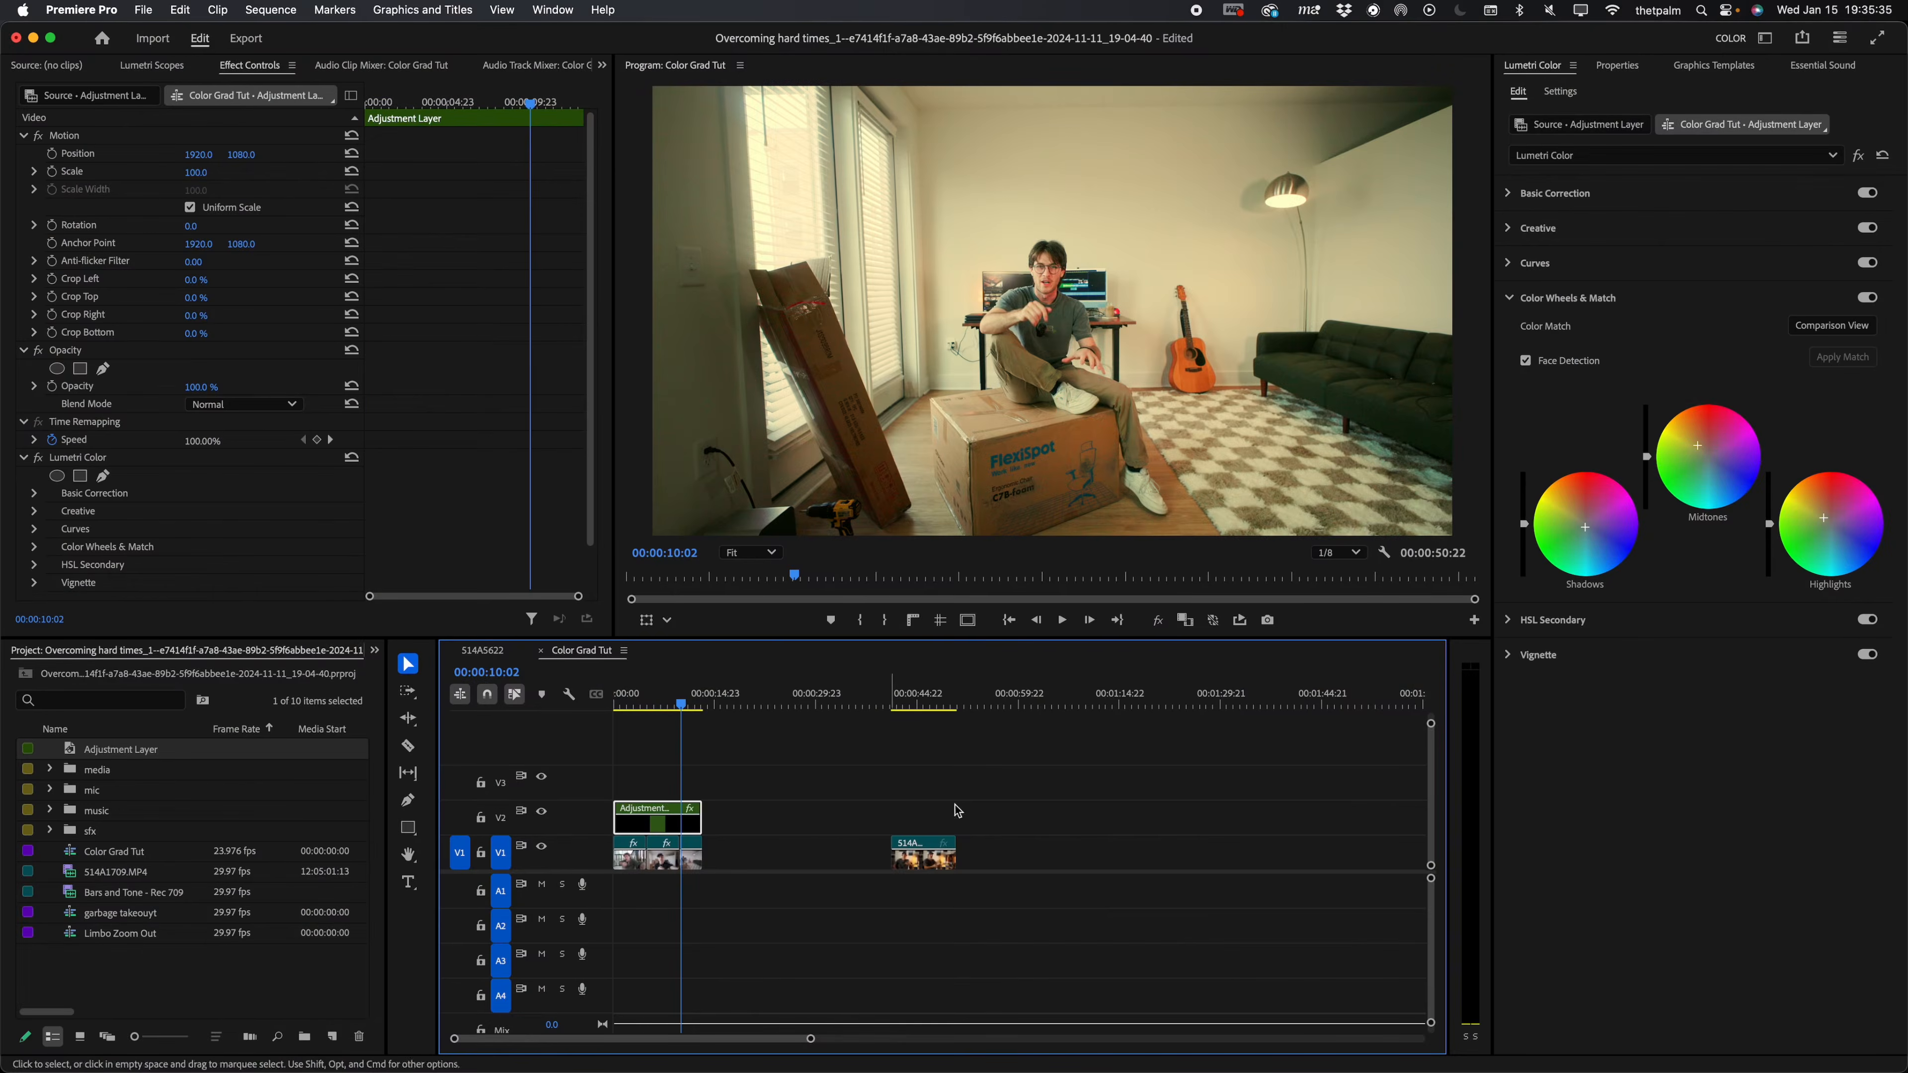
Step: Push the adjustment layer's Shadows wheel further toward blue and Midtones toward green, and check the grade on the other two clips
{"action": "left_click_drag", "start_coordinate": [1586, 526], "coordinate": [1607, 544]}
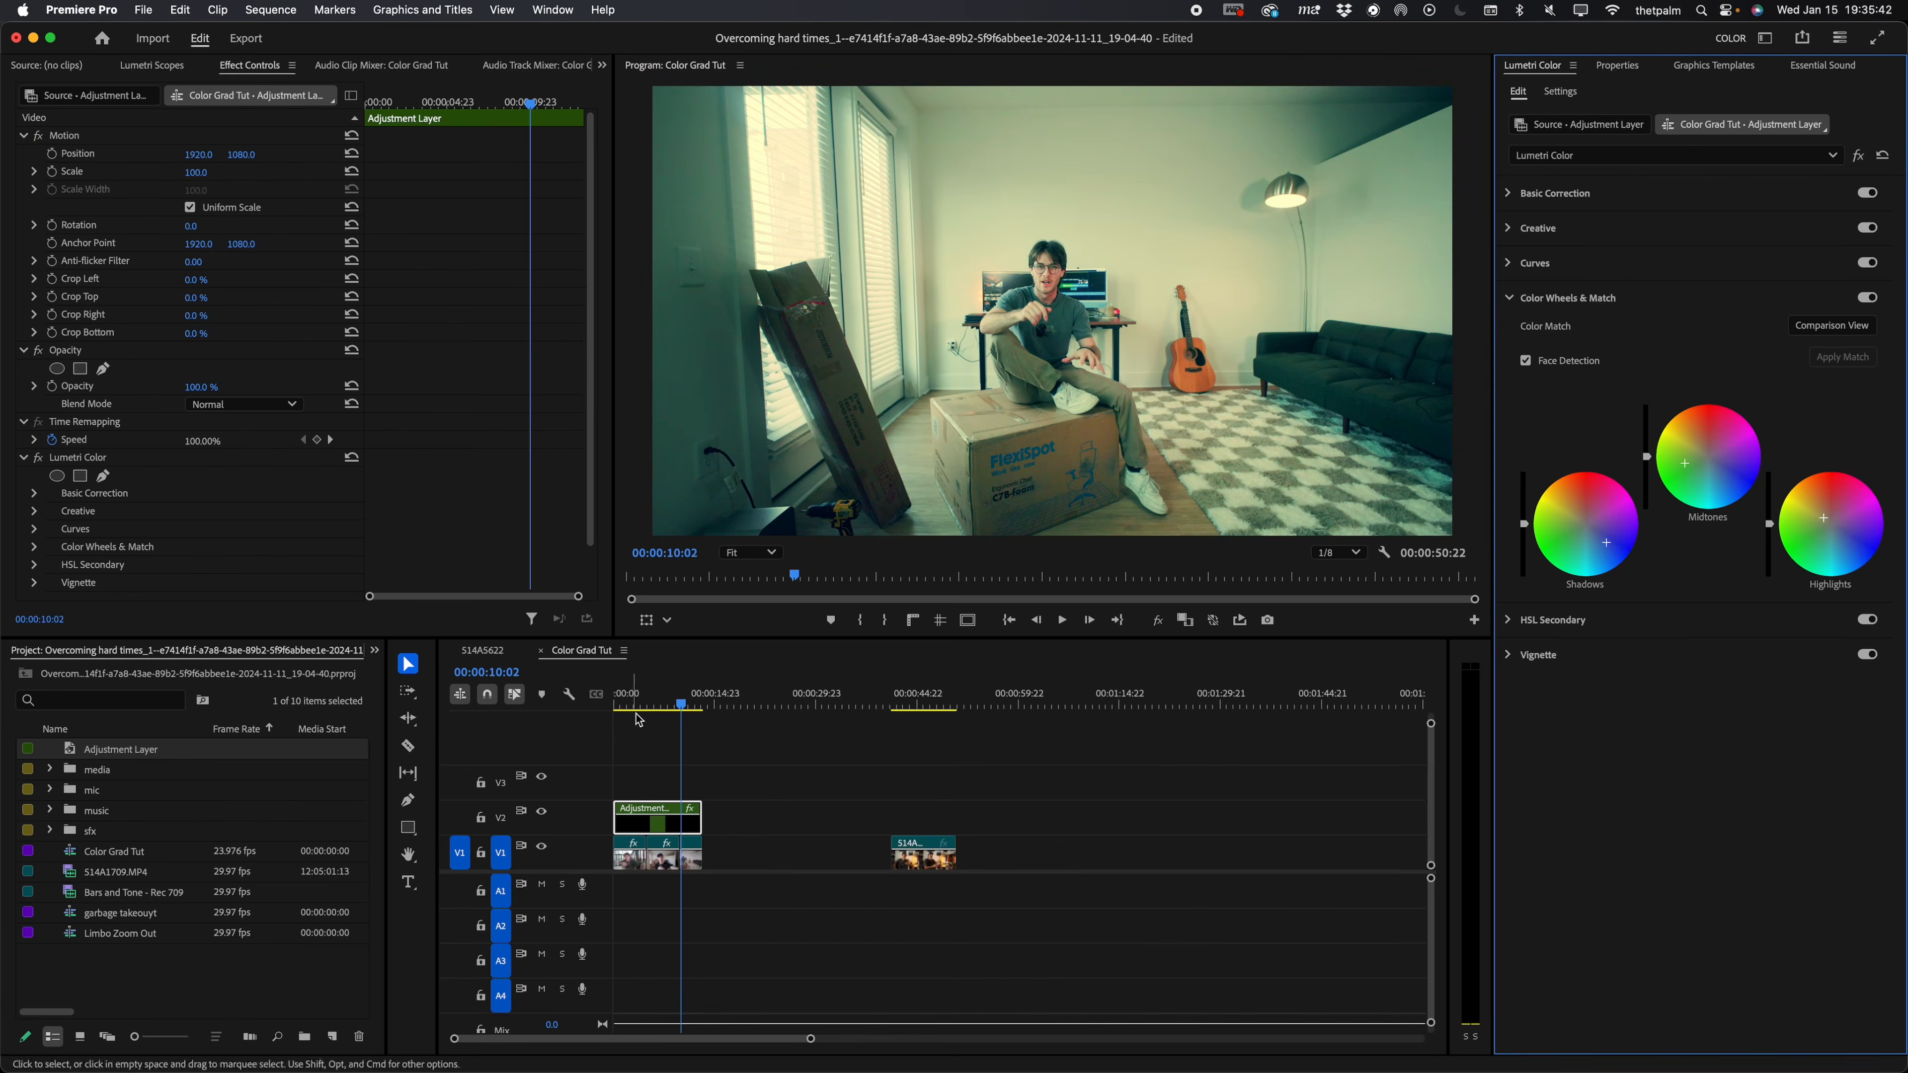
{"action": "left_click", "coordinate": [661, 704]}
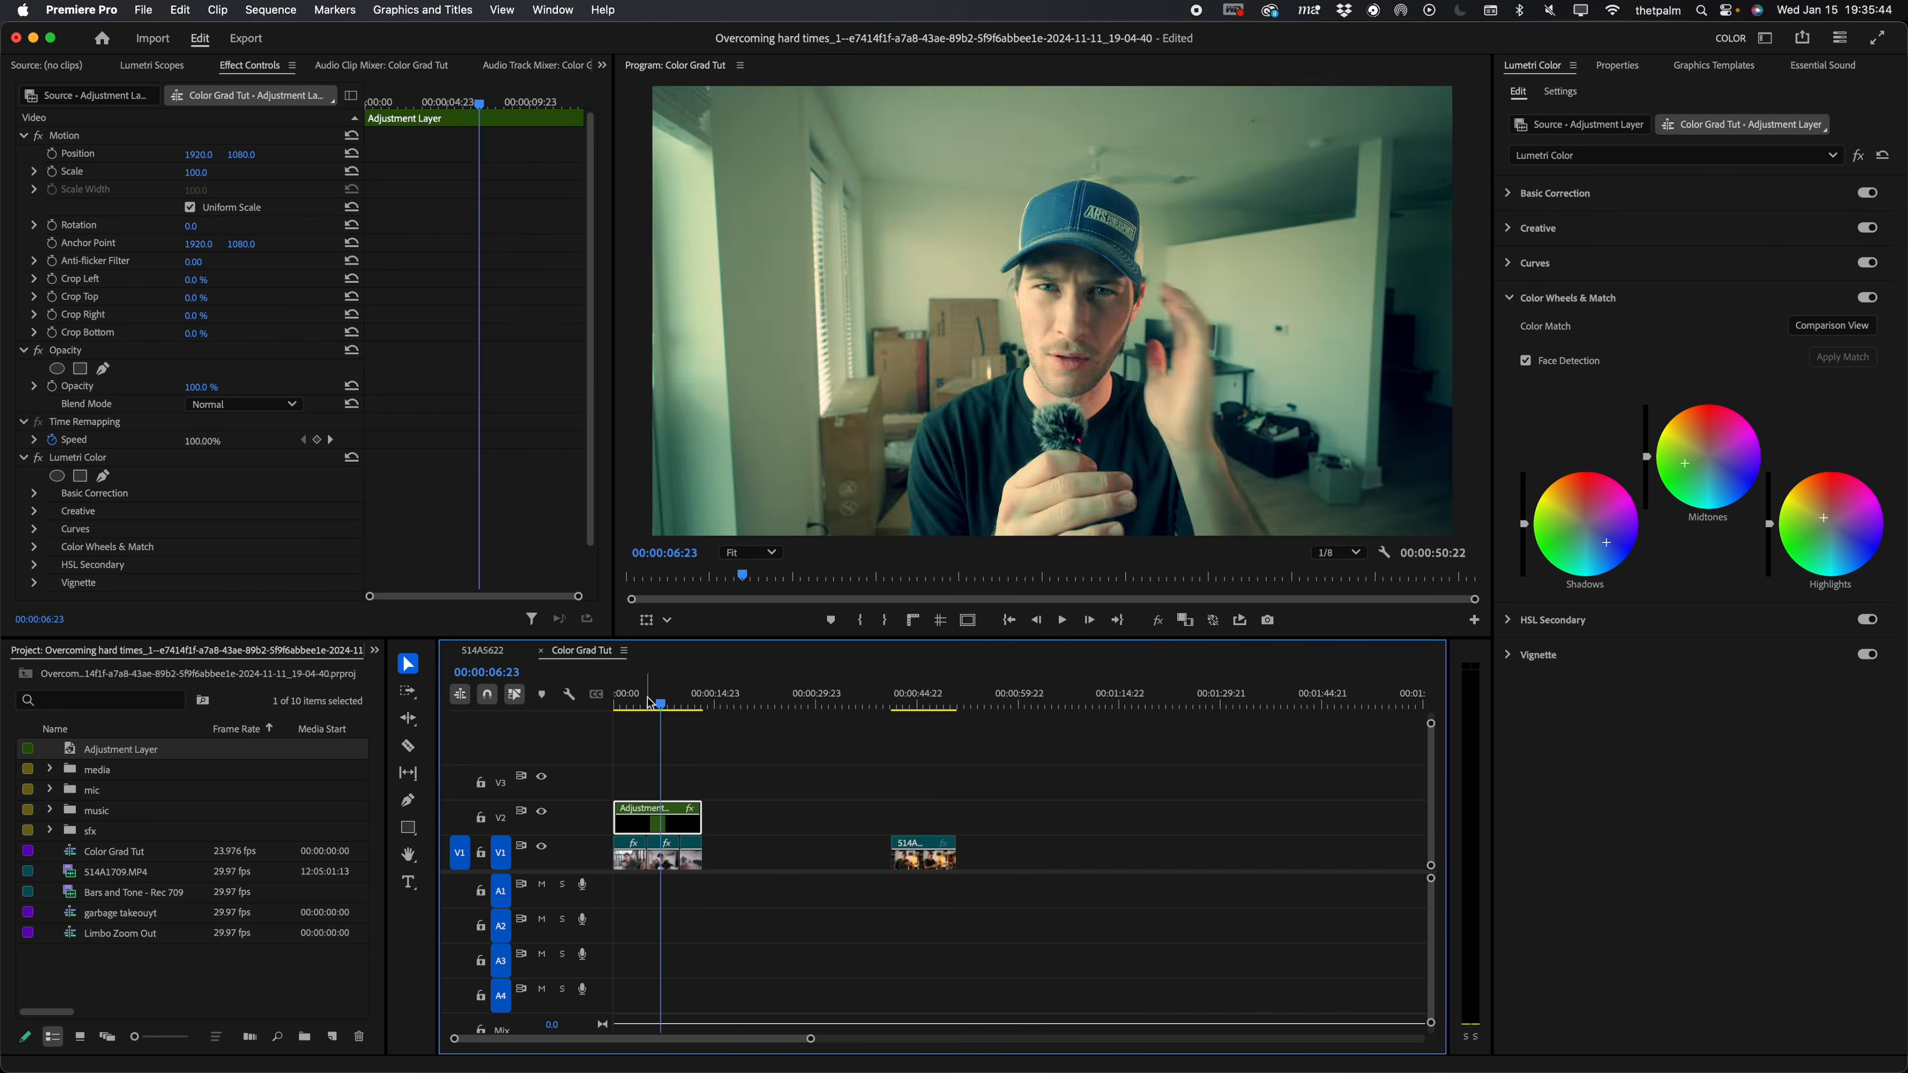
{"action": "left_click", "coordinate": [634, 702]}
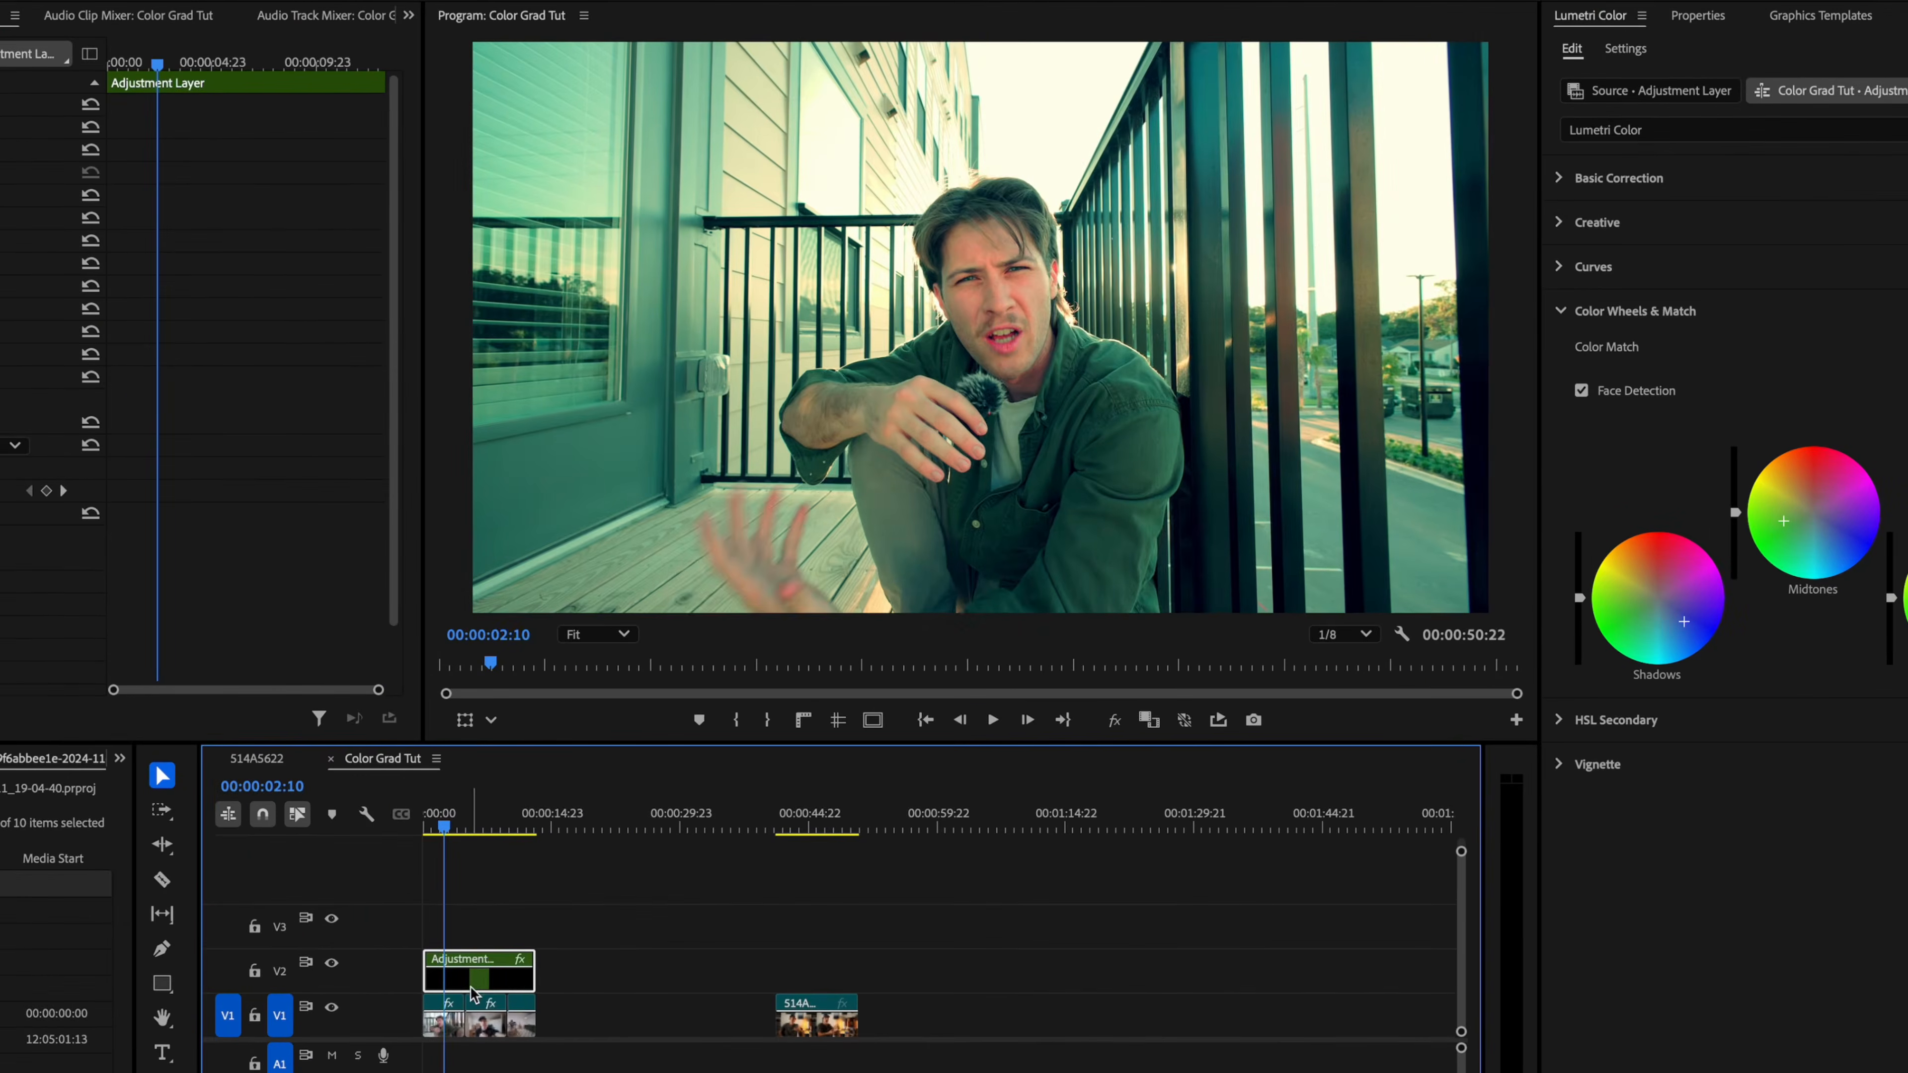
Step: Move the adjustment layer on V2 later in the timeline, off the balcony clip, and scrub through the clips
{"action": "left_click_drag", "start_coordinate": [472, 994], "coordinate": [502, 991]}
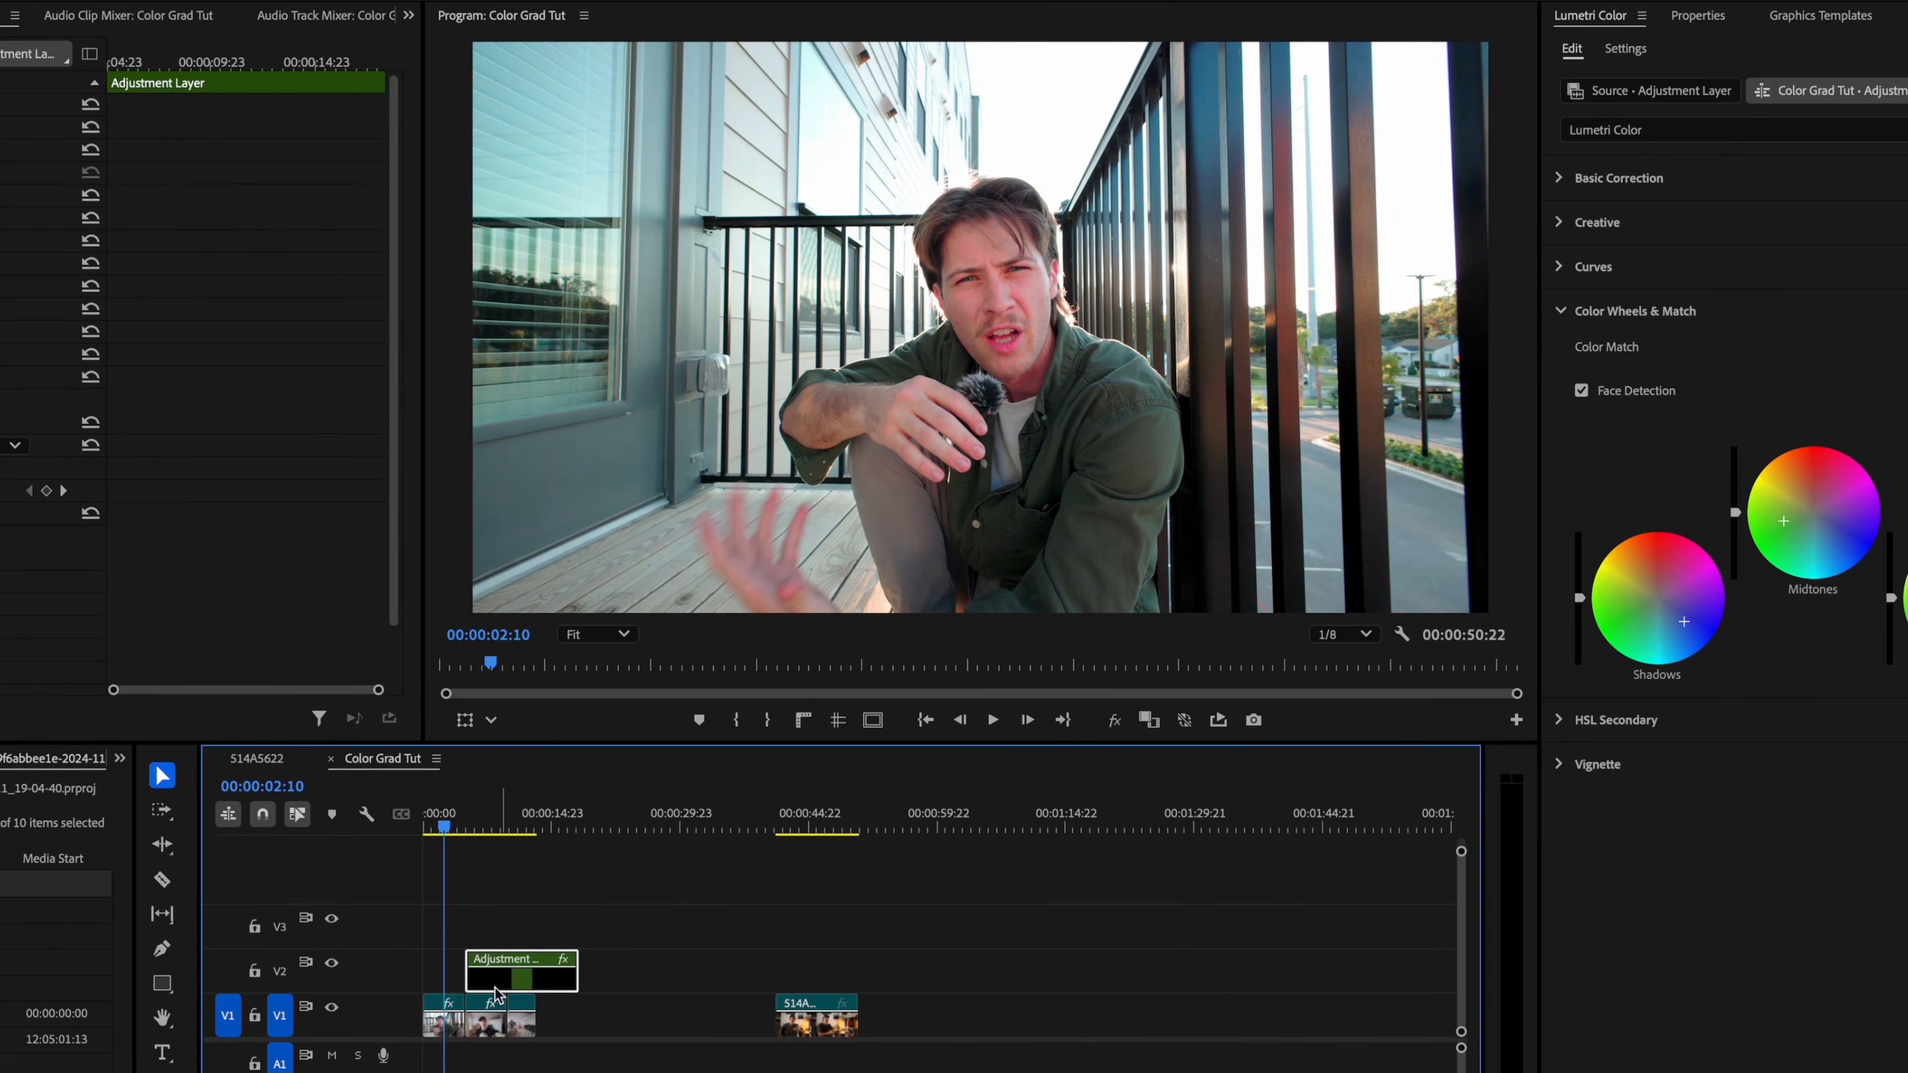
{"action": "left_click_drag", "start_coordinate": [456, 842], "coordinate": [547, 818]}
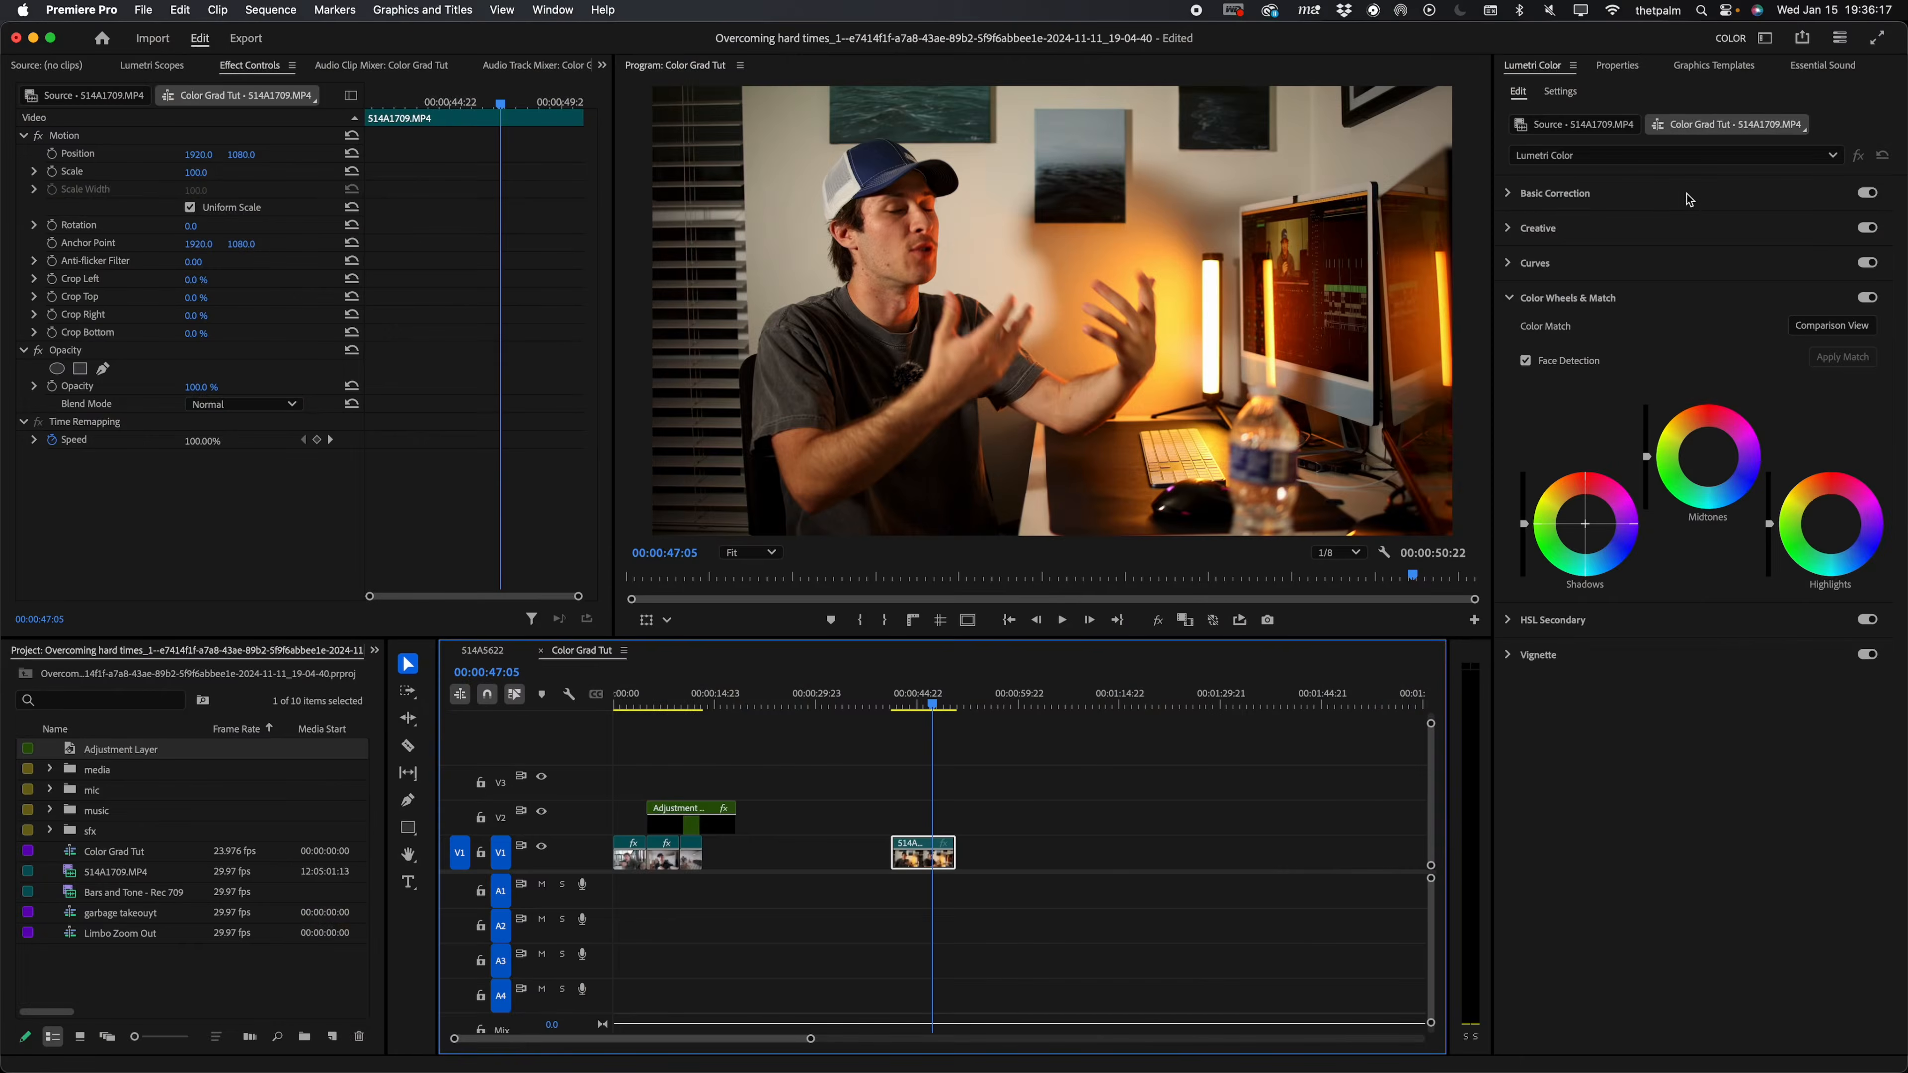
Step: White-balance clip S14A1709.MP4 in Basic Correction by sampling the white desk edge, and compare with the Lumetri effect bypassed
{"action": "left_click", "coordinate": [1688, 195]}
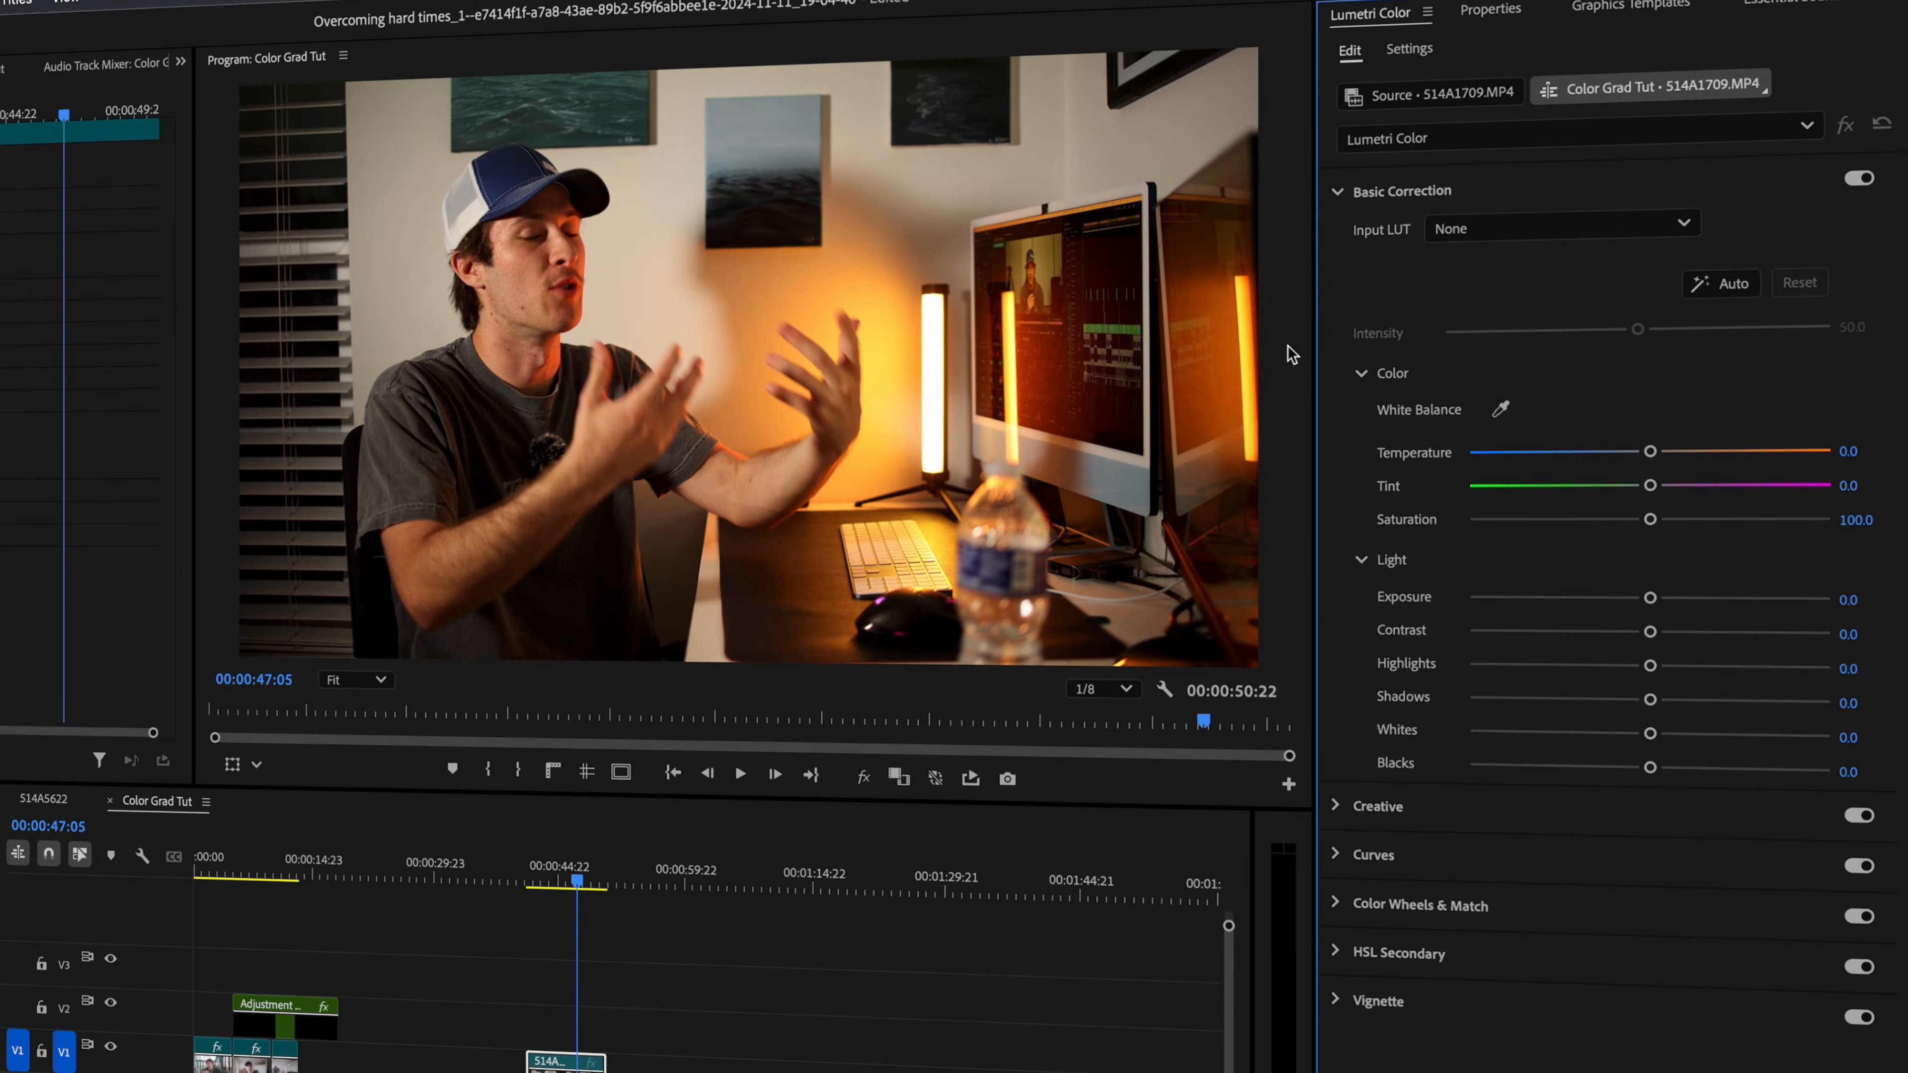
{"action": "left_click", "coordinate": [1500, 408]}
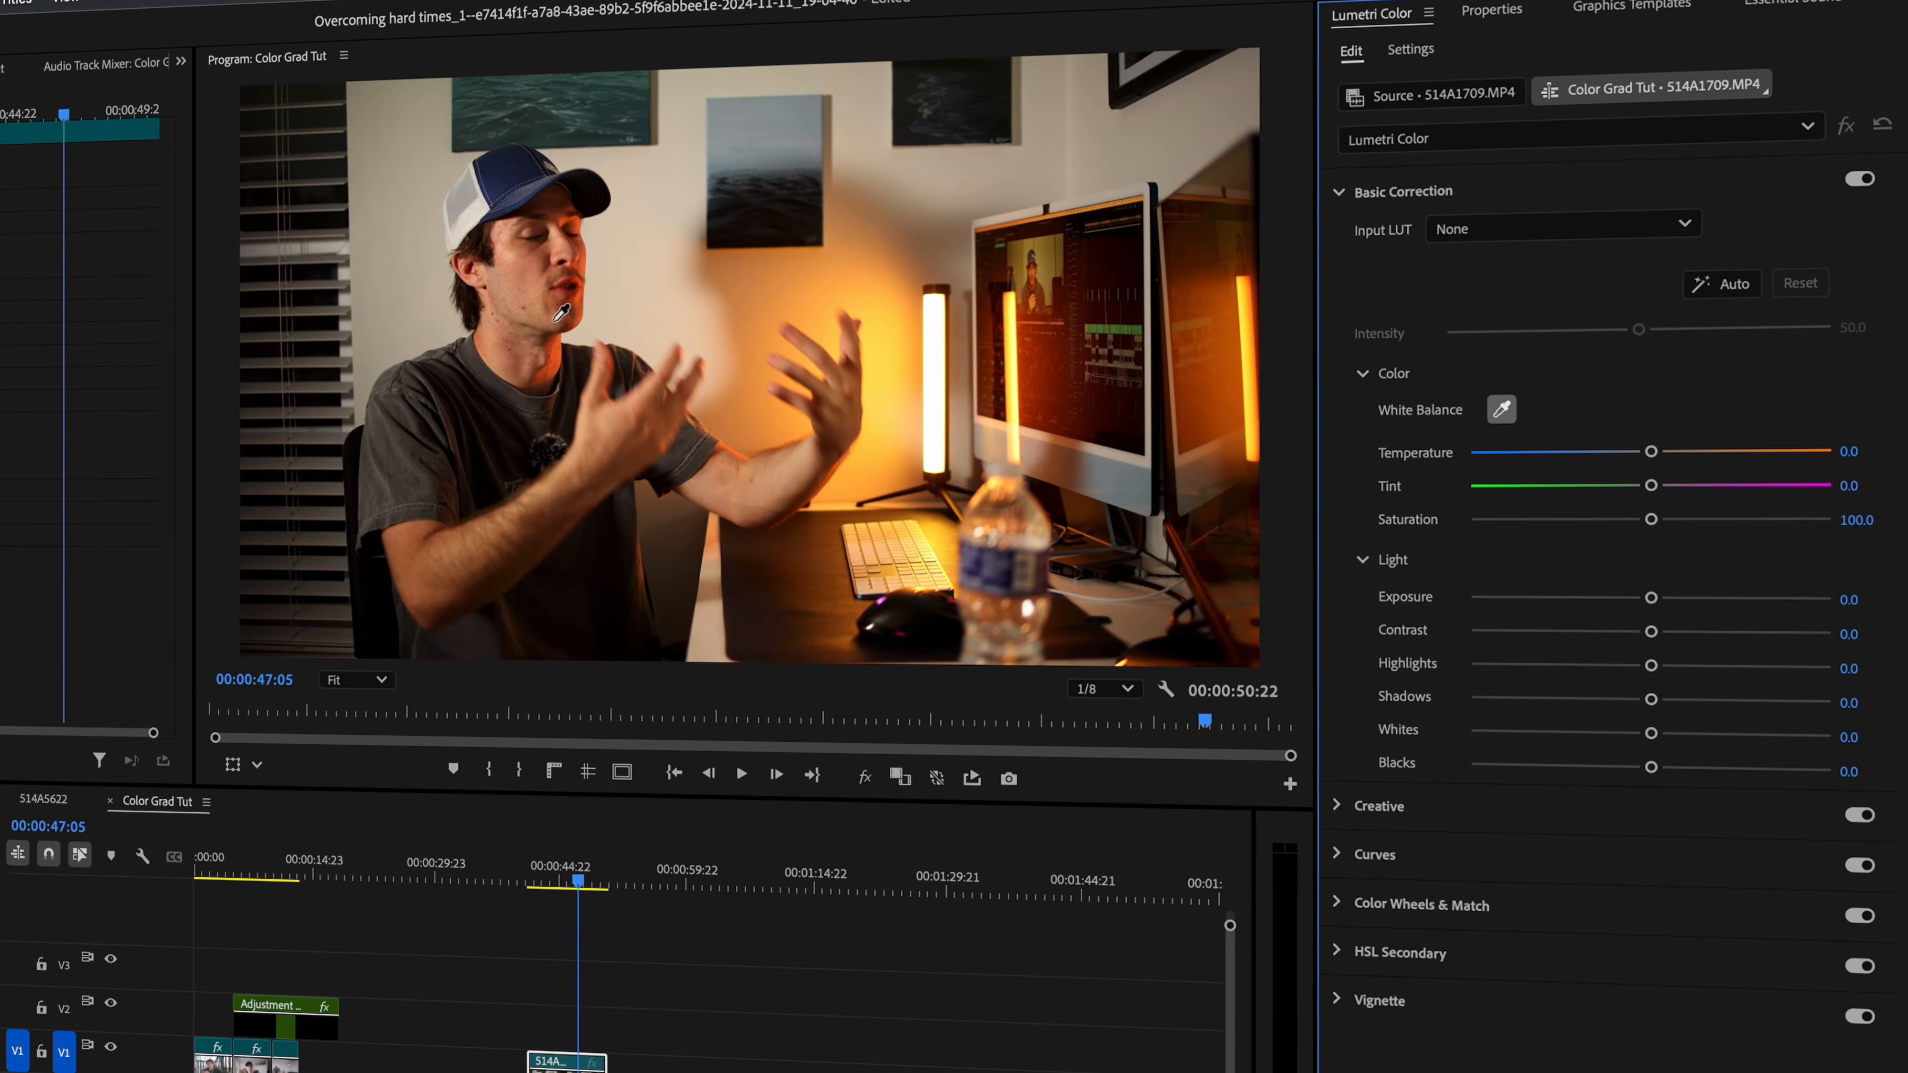
{"action": "left_click", "coordinate": [759, 610]}
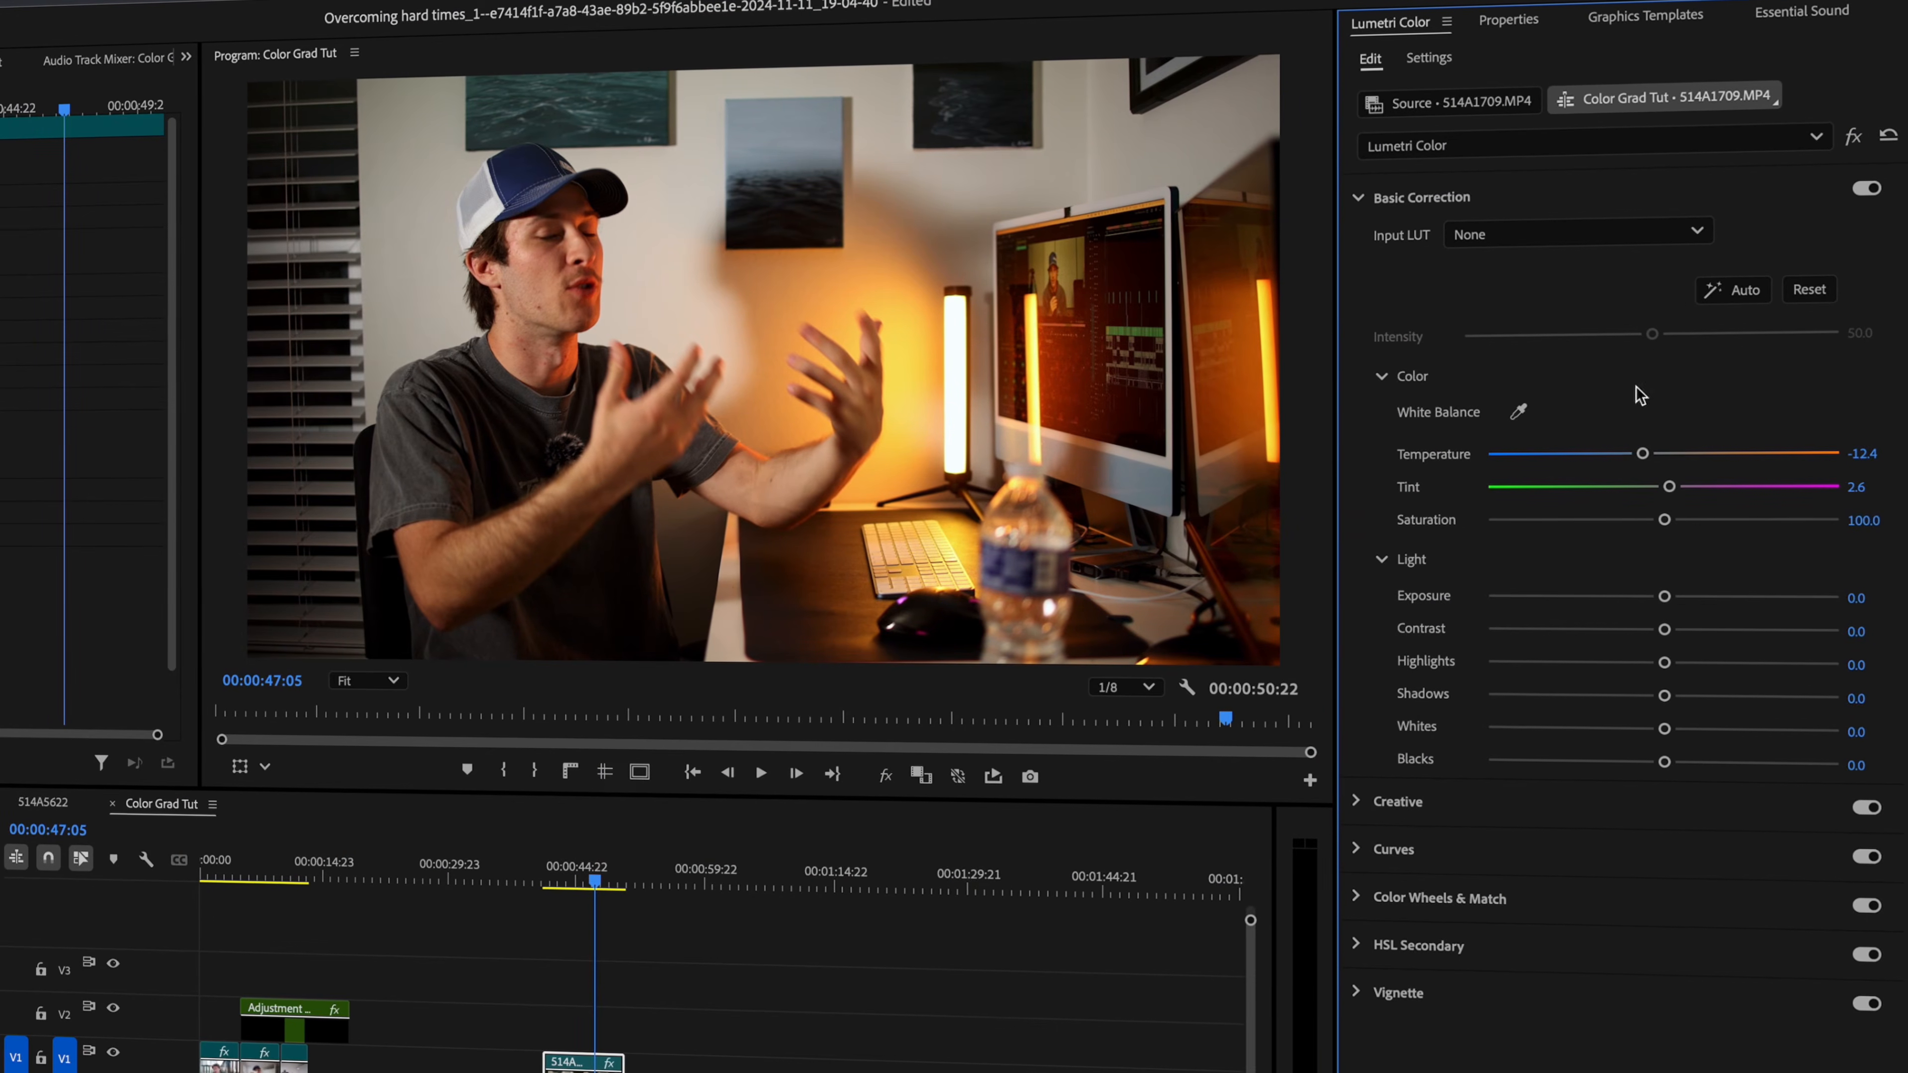
{"action": "left_click", "coordinate": [1852, 137]}
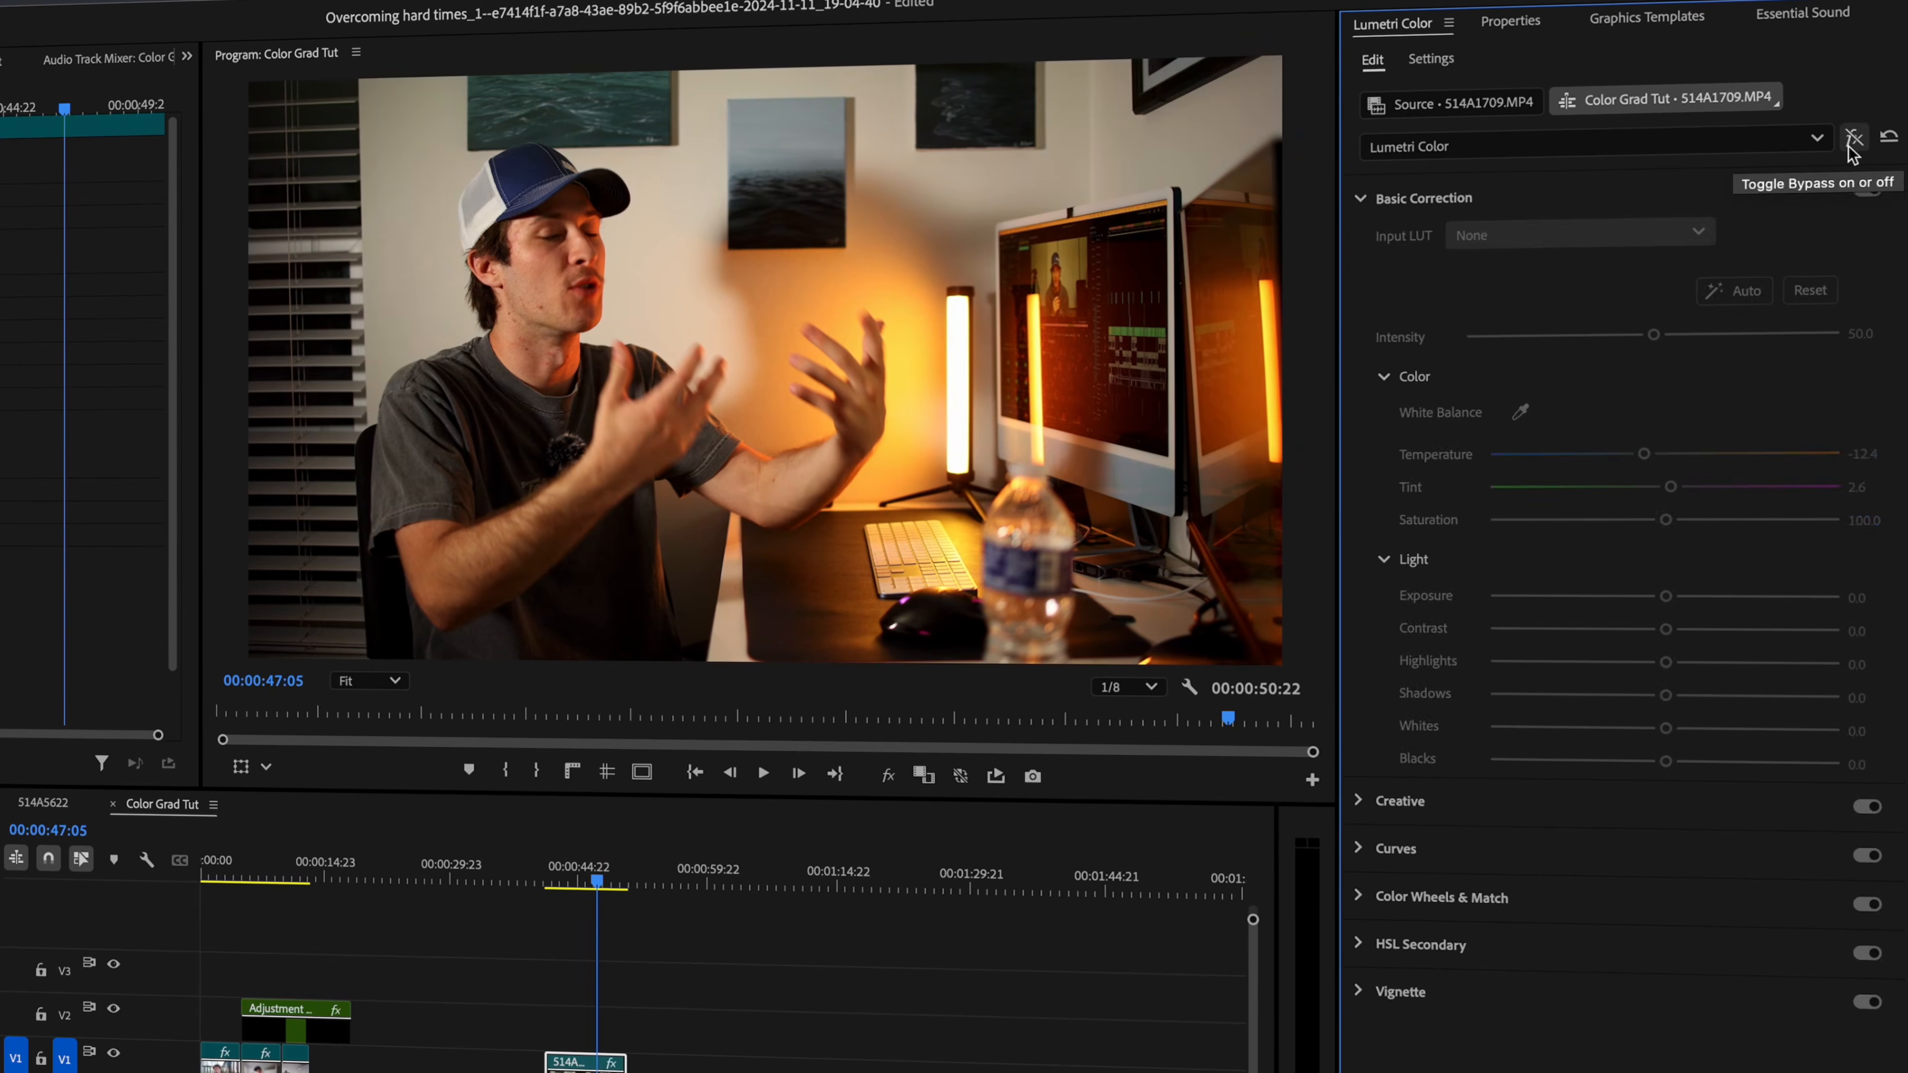
{"action": "left_click", "coordinate": [1852, 140]}
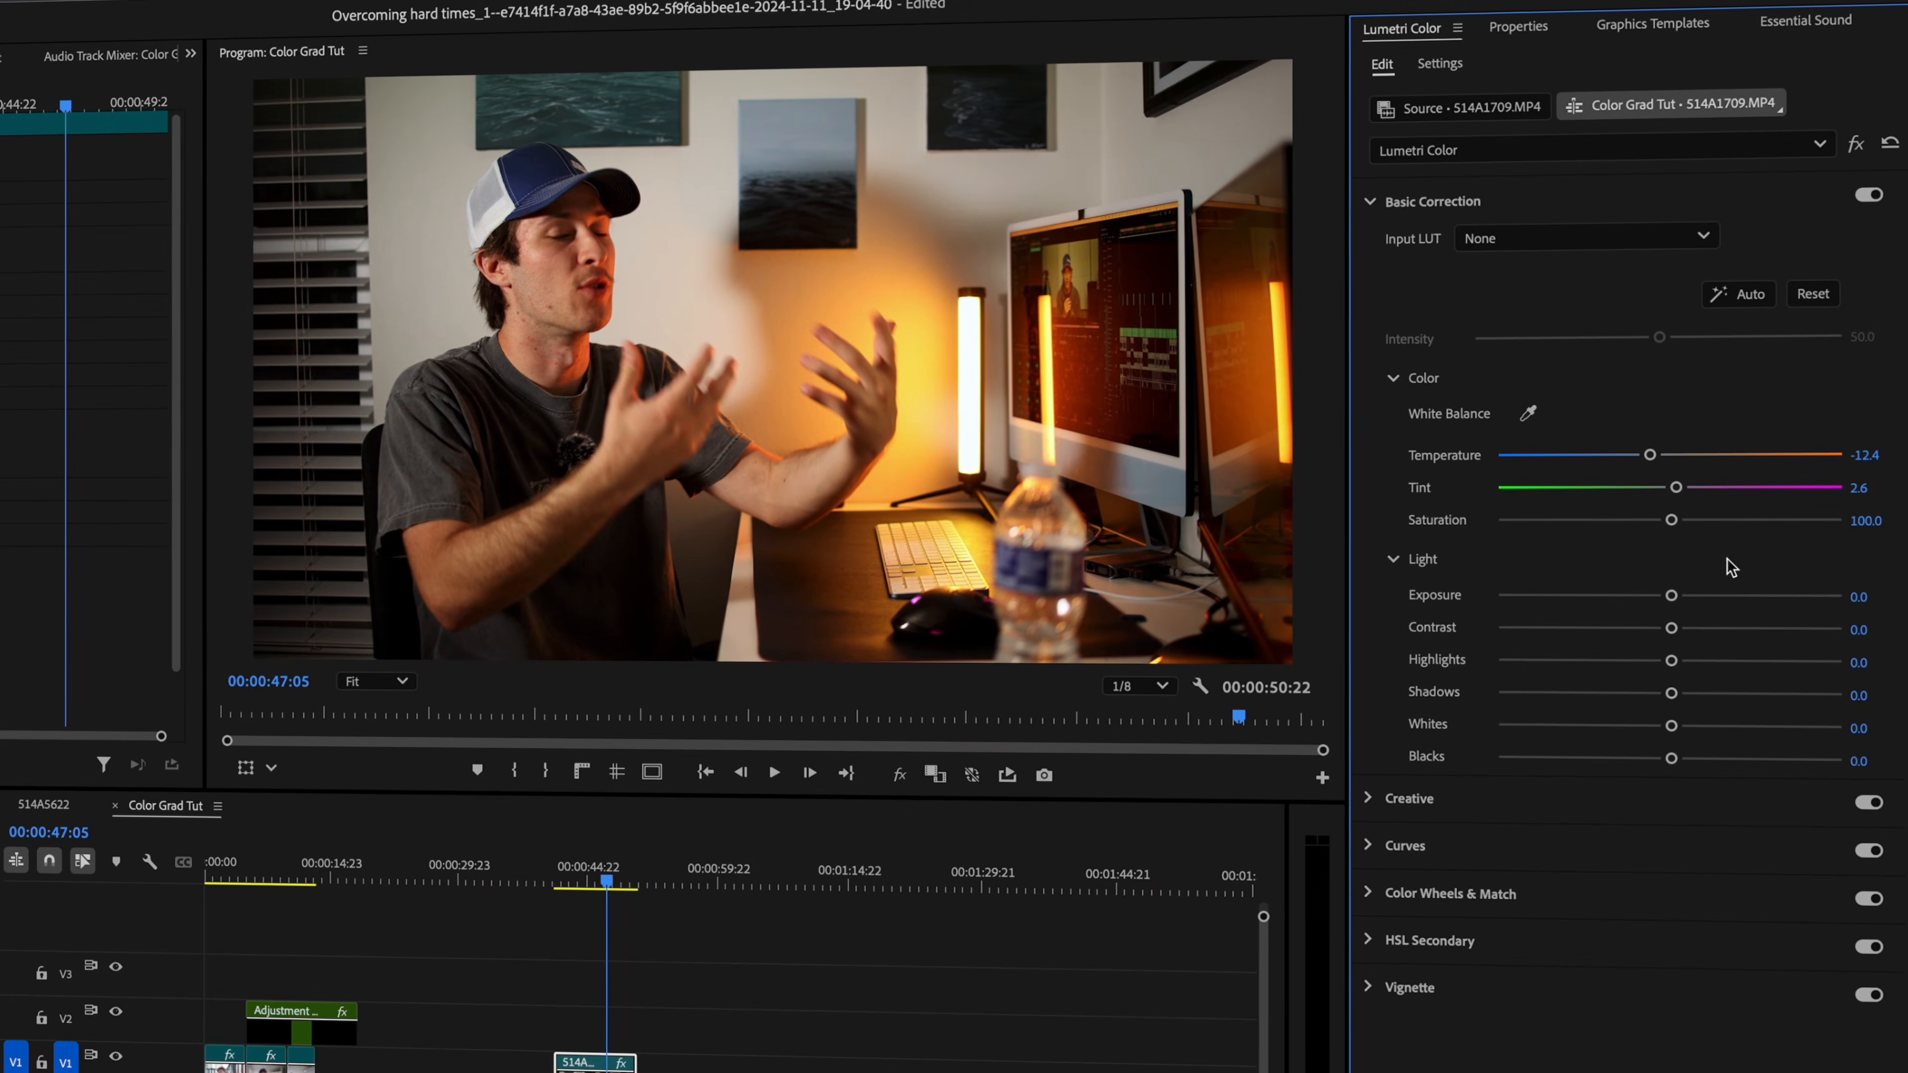
Step: Set the desk clip's Exposure to 0.3, Highlights to 16.6, Contrast to -40.0 and Shadows to 9.0
{"action": "left_click_drag", "start_coordinate": [1672, 595], "coordinate": [1677, 596]}
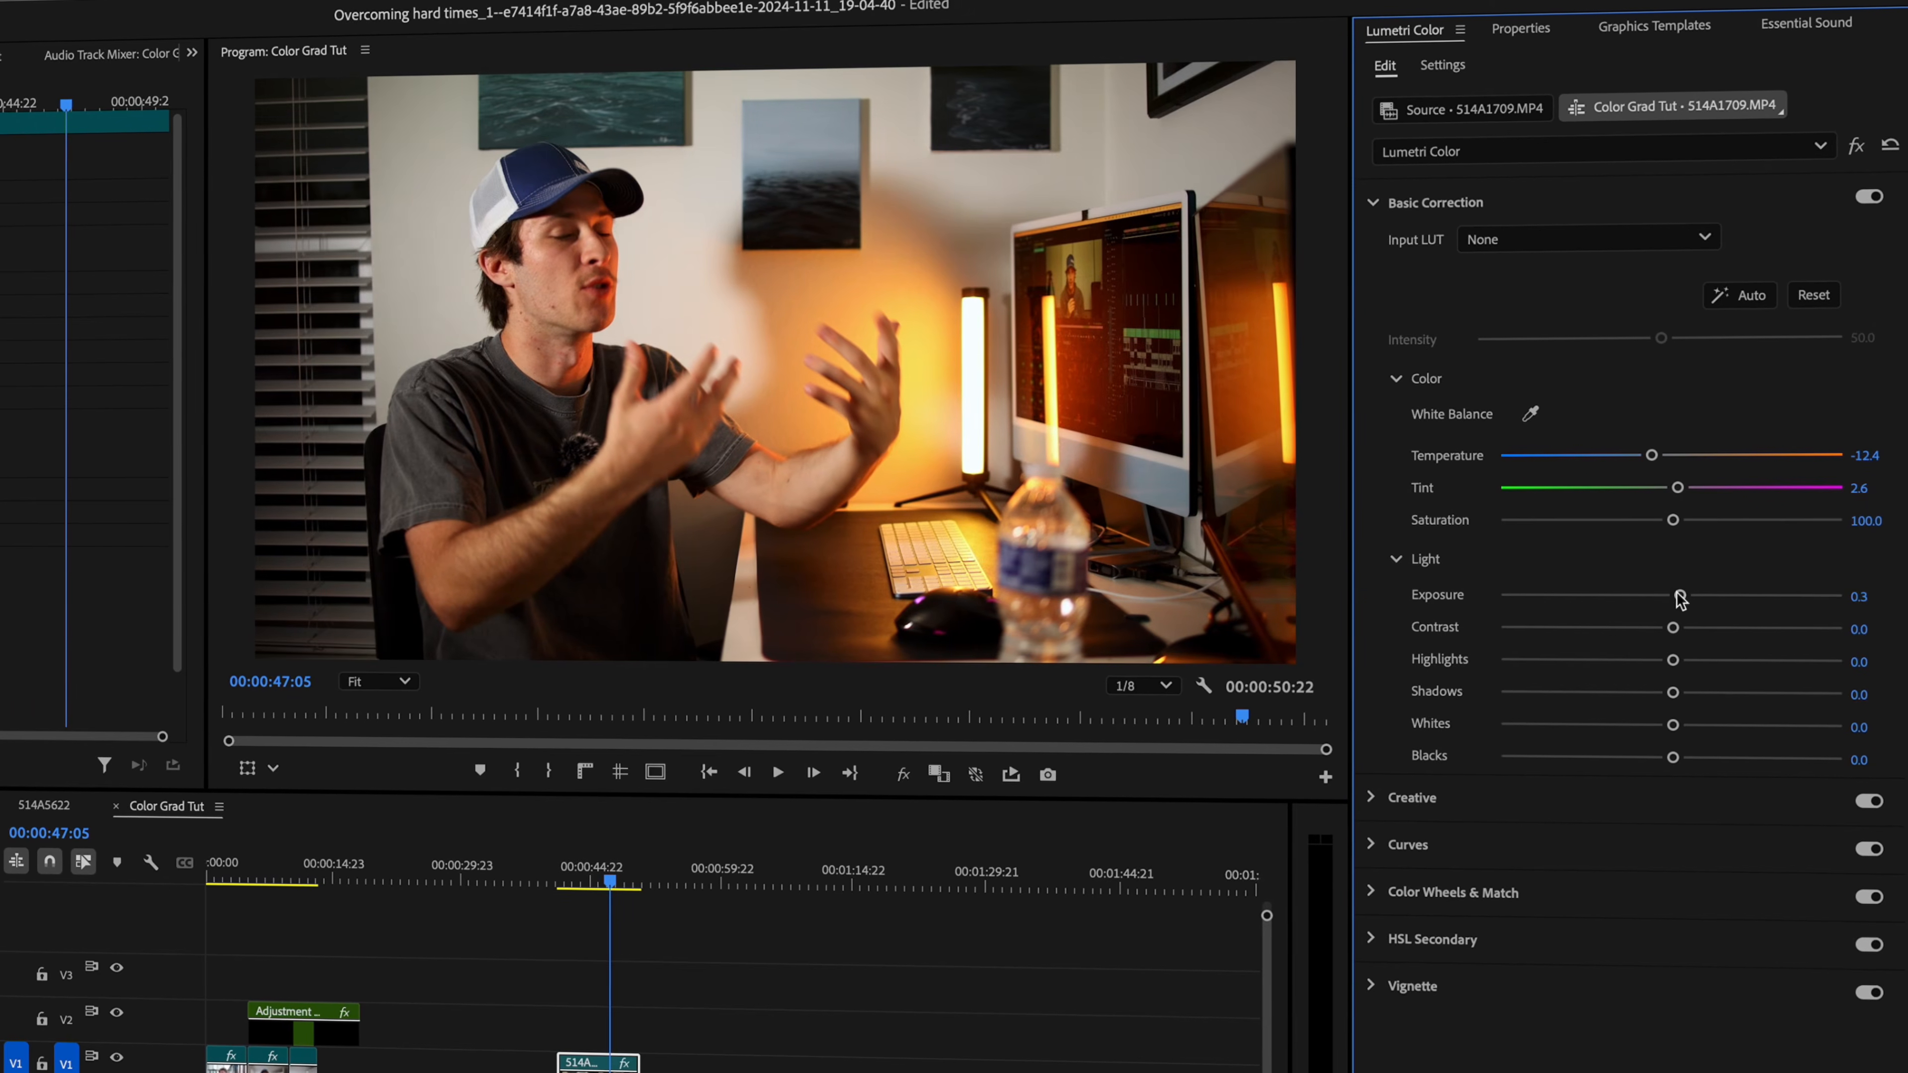
{"action": "mouse_move", "coordinate": [1672, 662]}
{"action": "left_mouse_down"}
{"action": "mouse_move", "coordinate": [1734, 675]}
{"action": "mouse_move", "coordinate": [1698, 680]}
{"action": "left_mouse_up"}
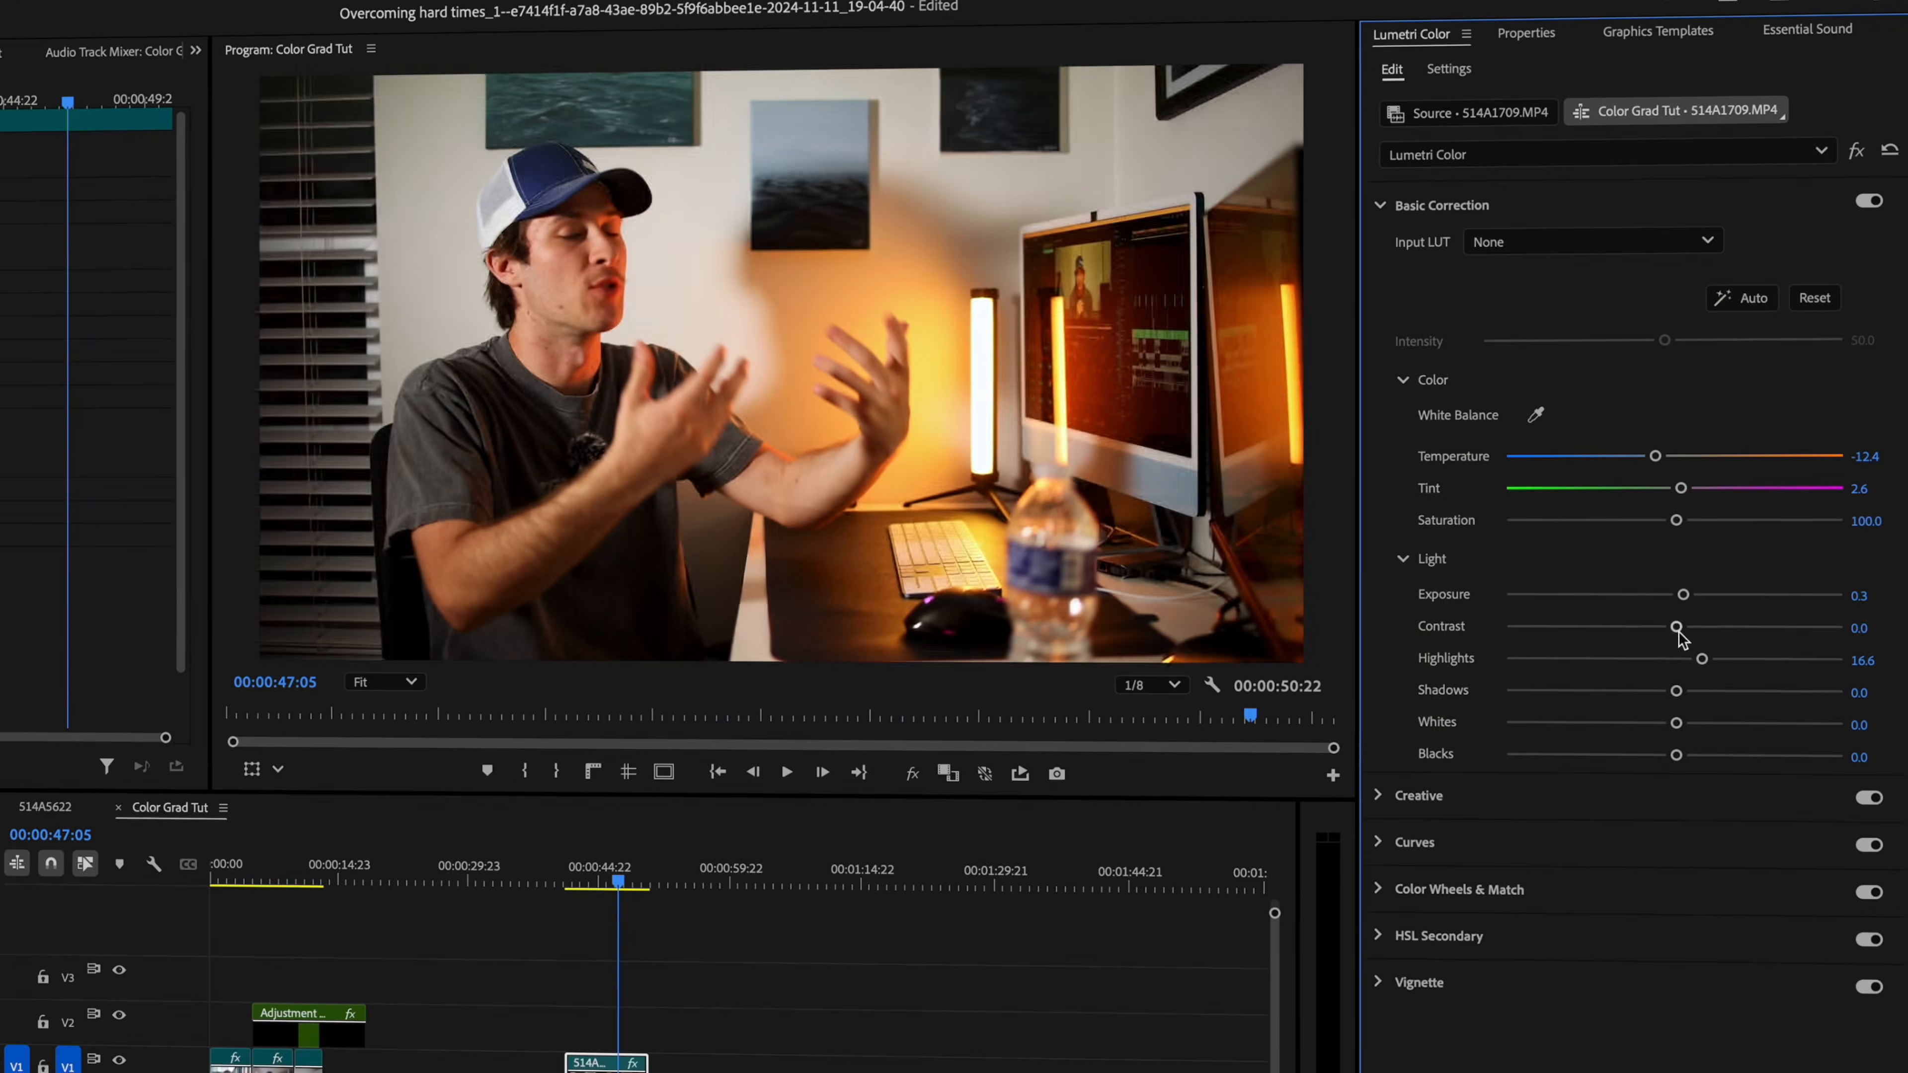
{"action": "left_click_drag", "start_coordinate": [1677, 632], "coordinate": [1610, 632]}
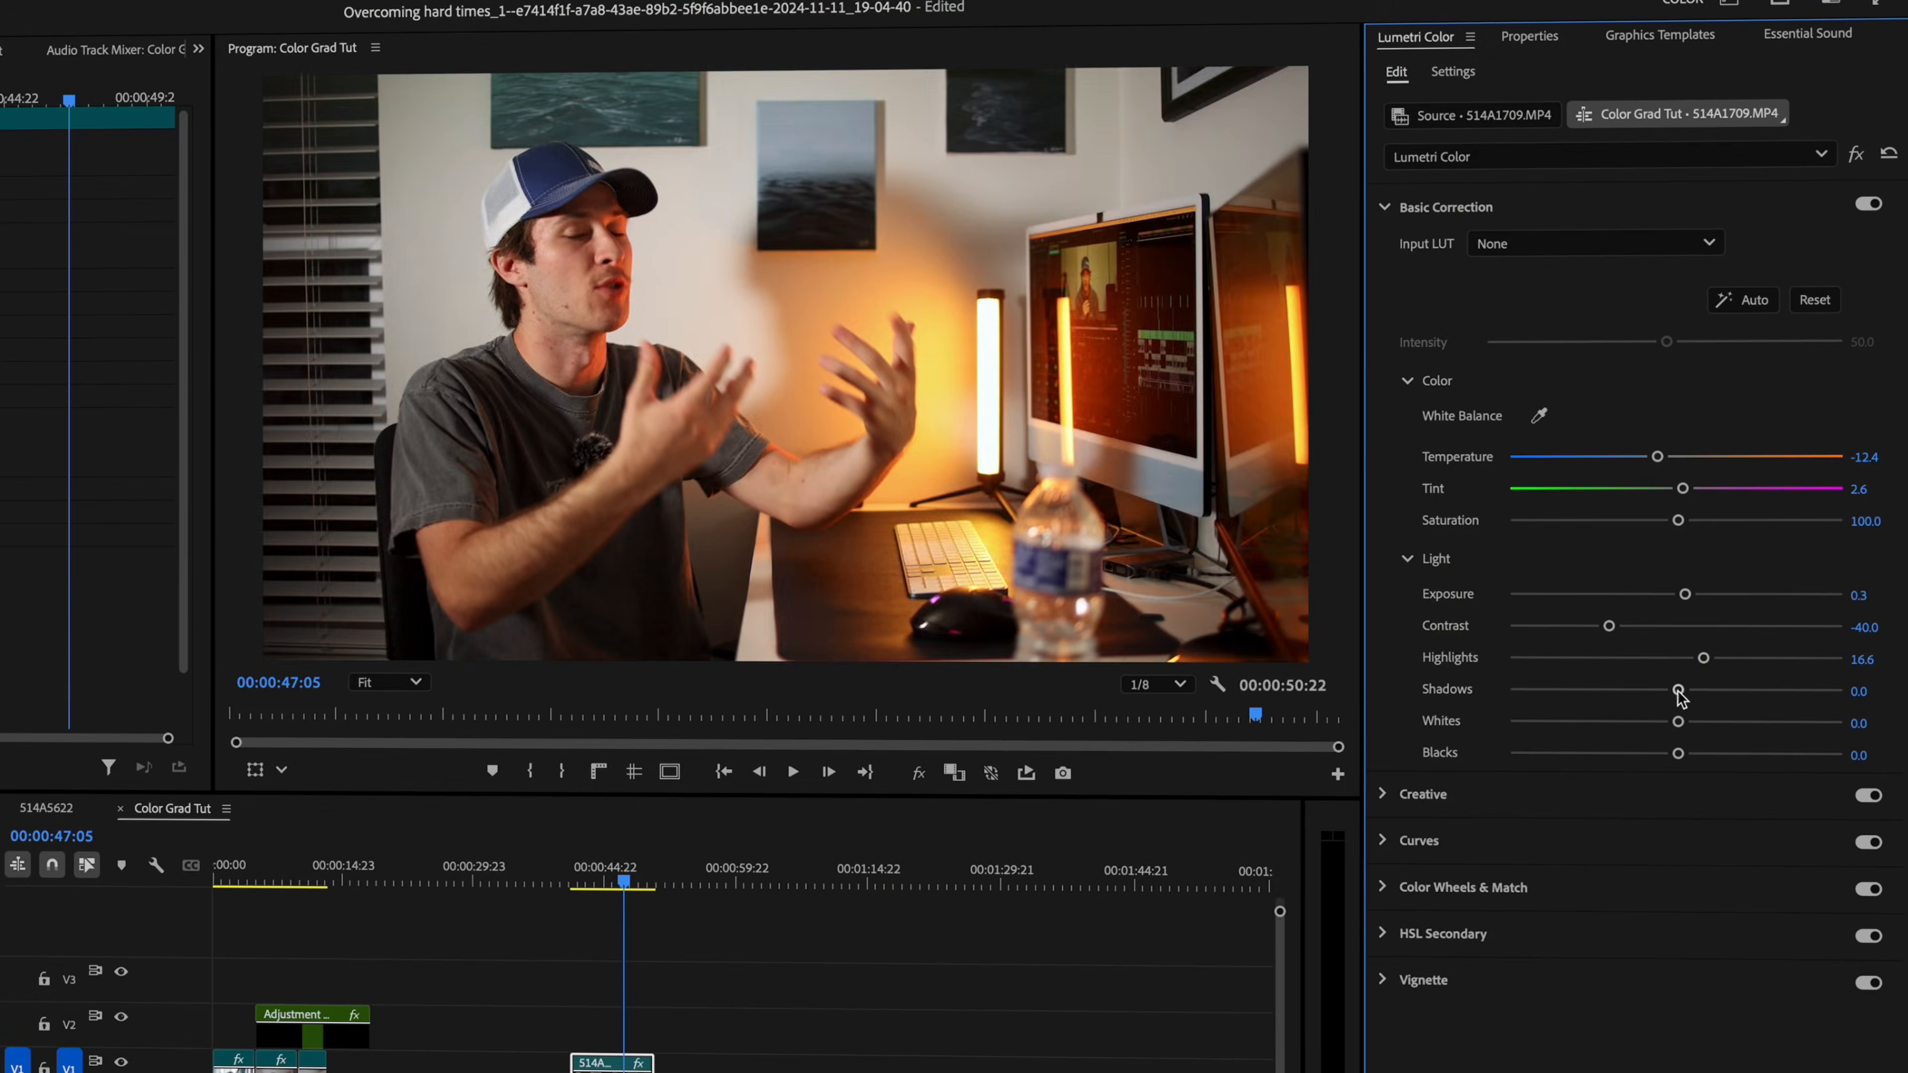
{"action": "left_click_drag", "start_coordinate": [1691, 691], "coordinate": [1695, 695]}
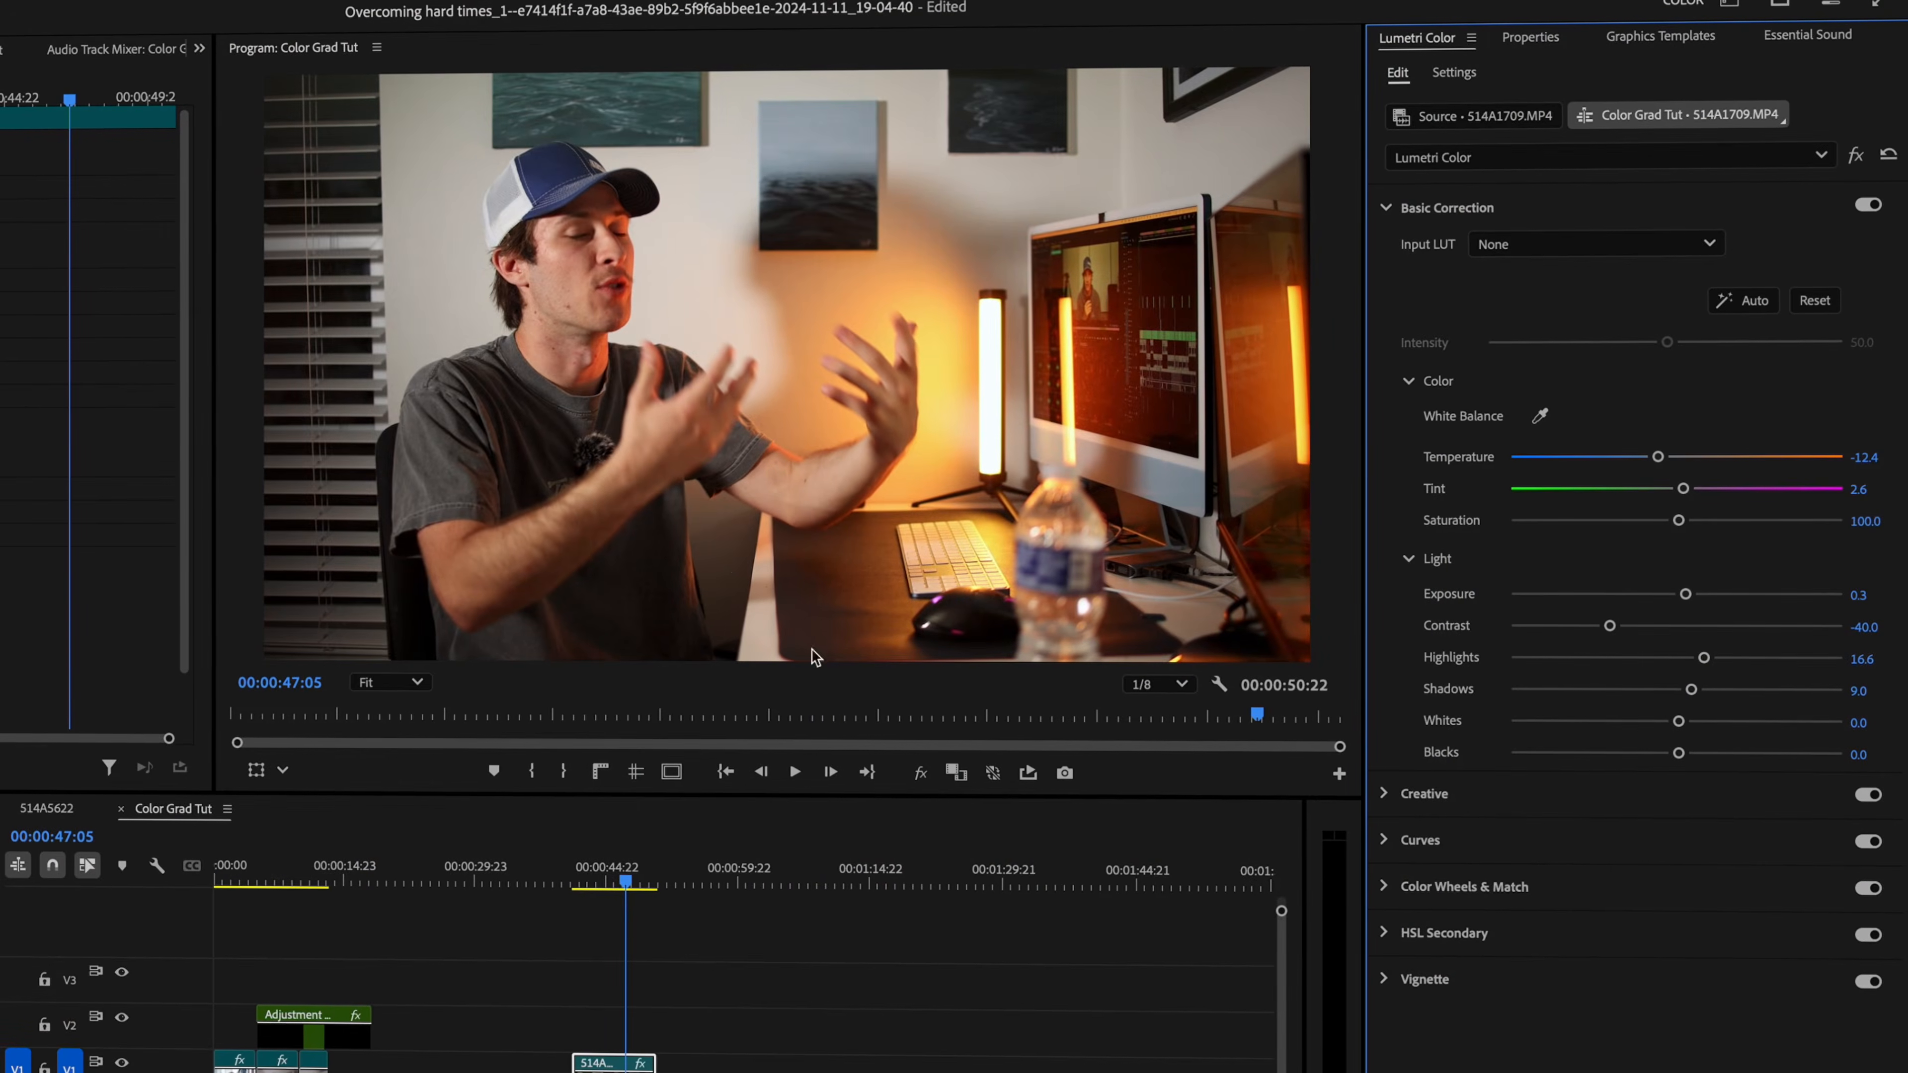
Step: Set the desk clip's Whites to 4.8, Blacks to -9.0 and Contrast to -24.8, and compare with the Lumetri effect bypassed
{"action": "left_click_drag", "start_coordinate": [1680, 721], "coordinate": [1653, 753]}
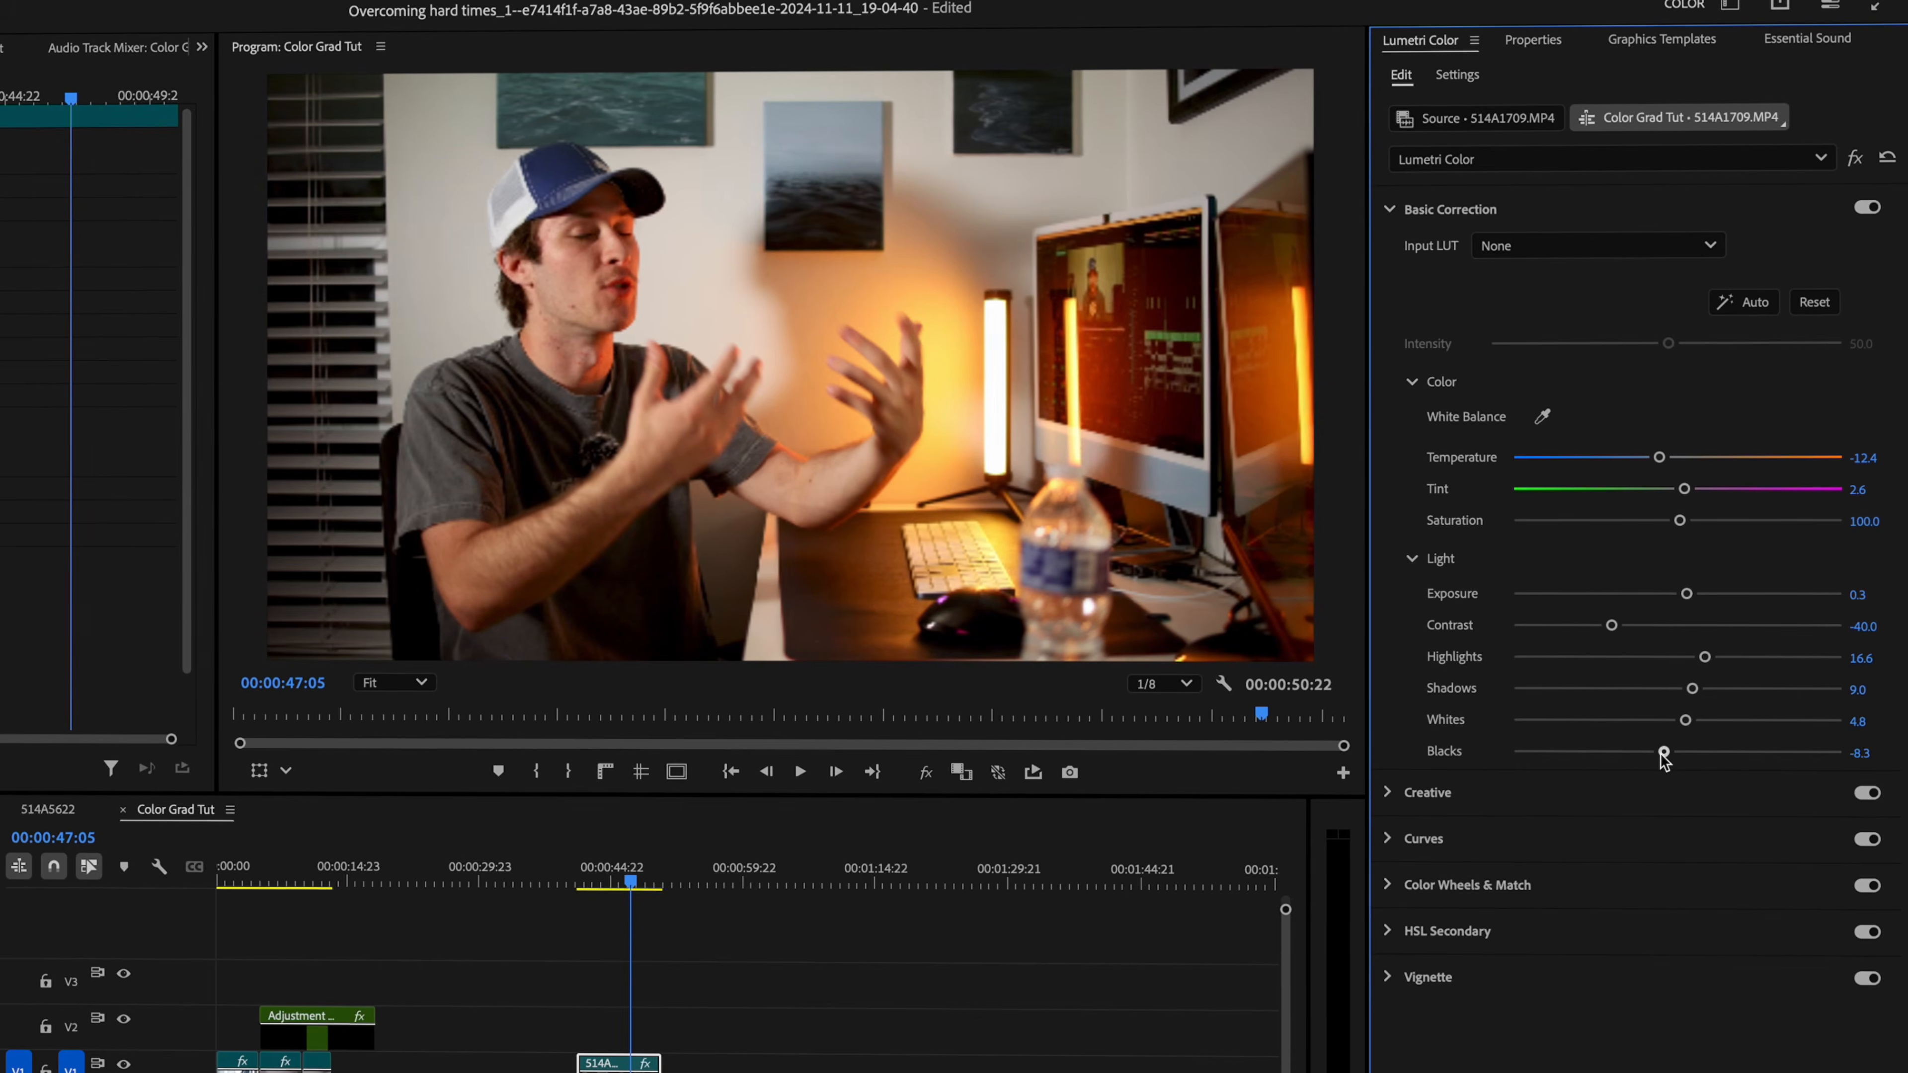
{"action": "left_click", "coordinate": [1628, 628]}
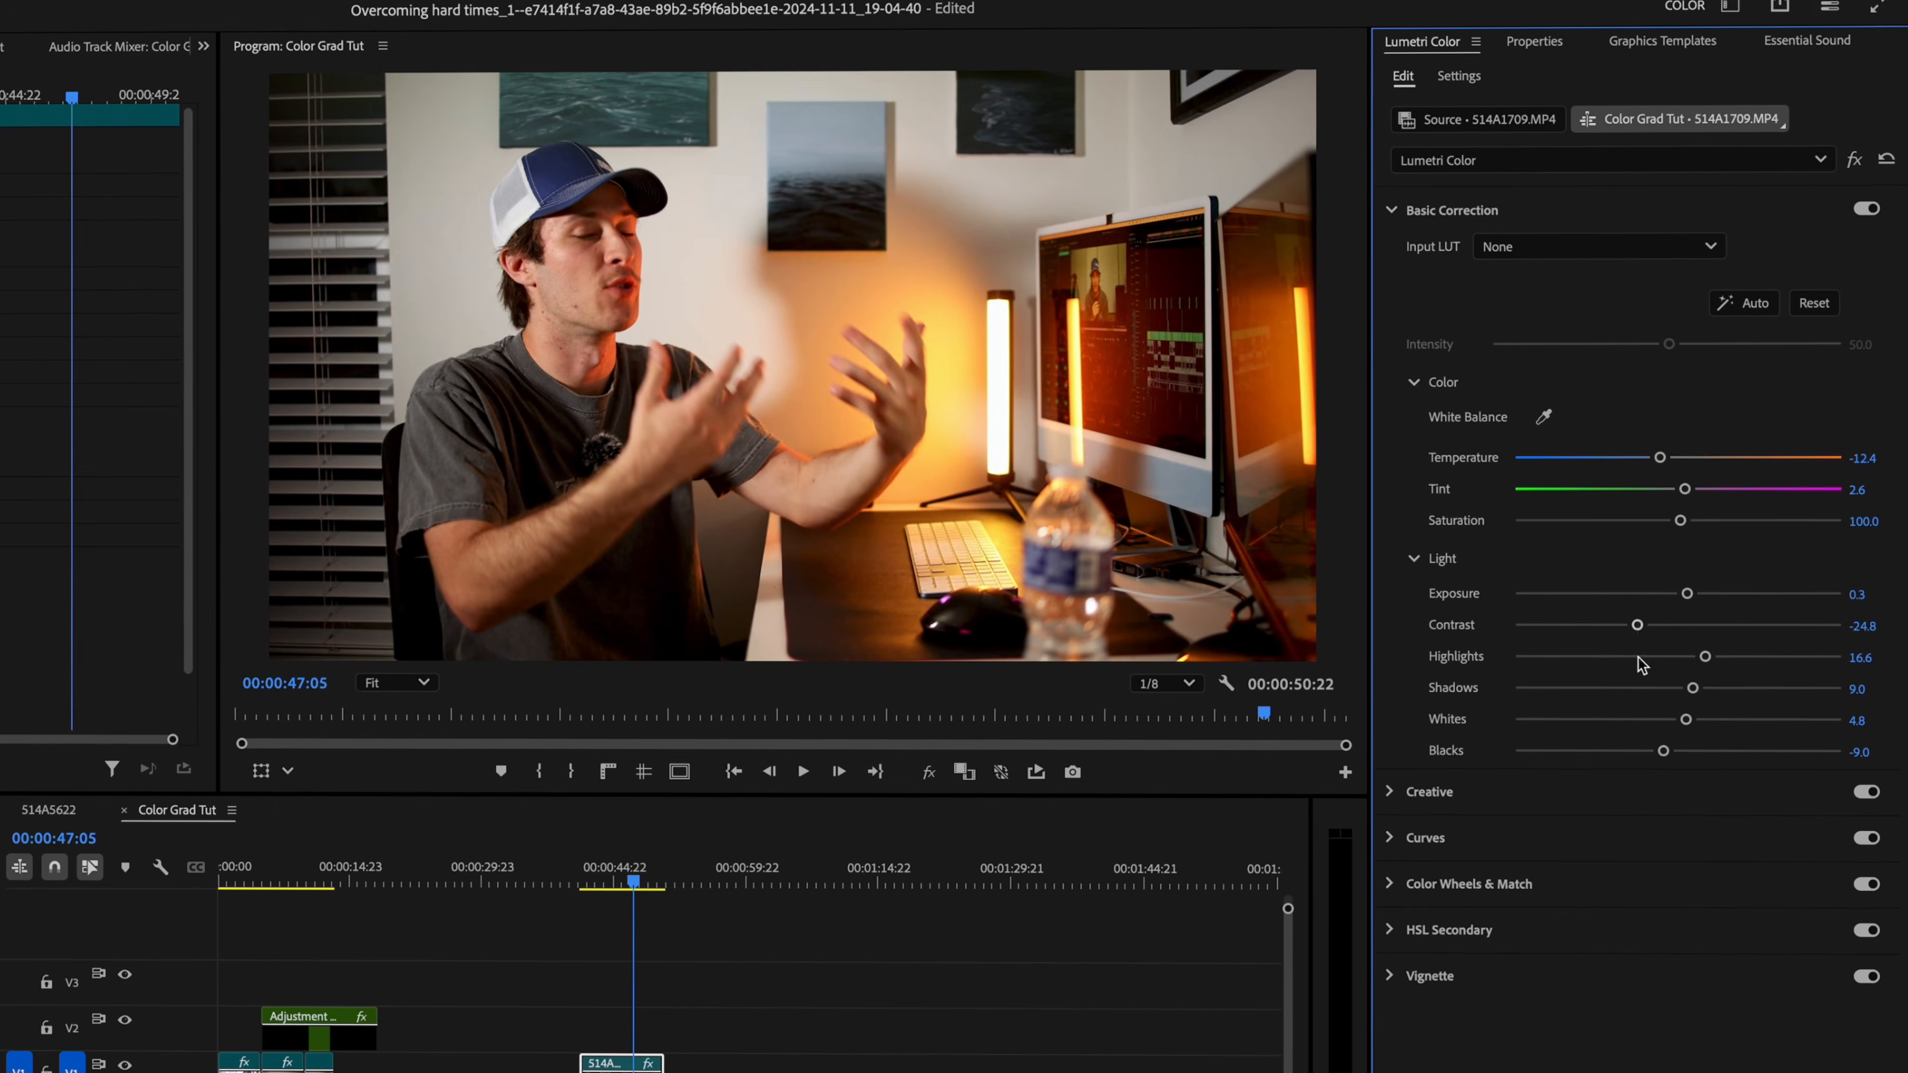
{"action": "left_click", "coordinate": [1855, 162]}
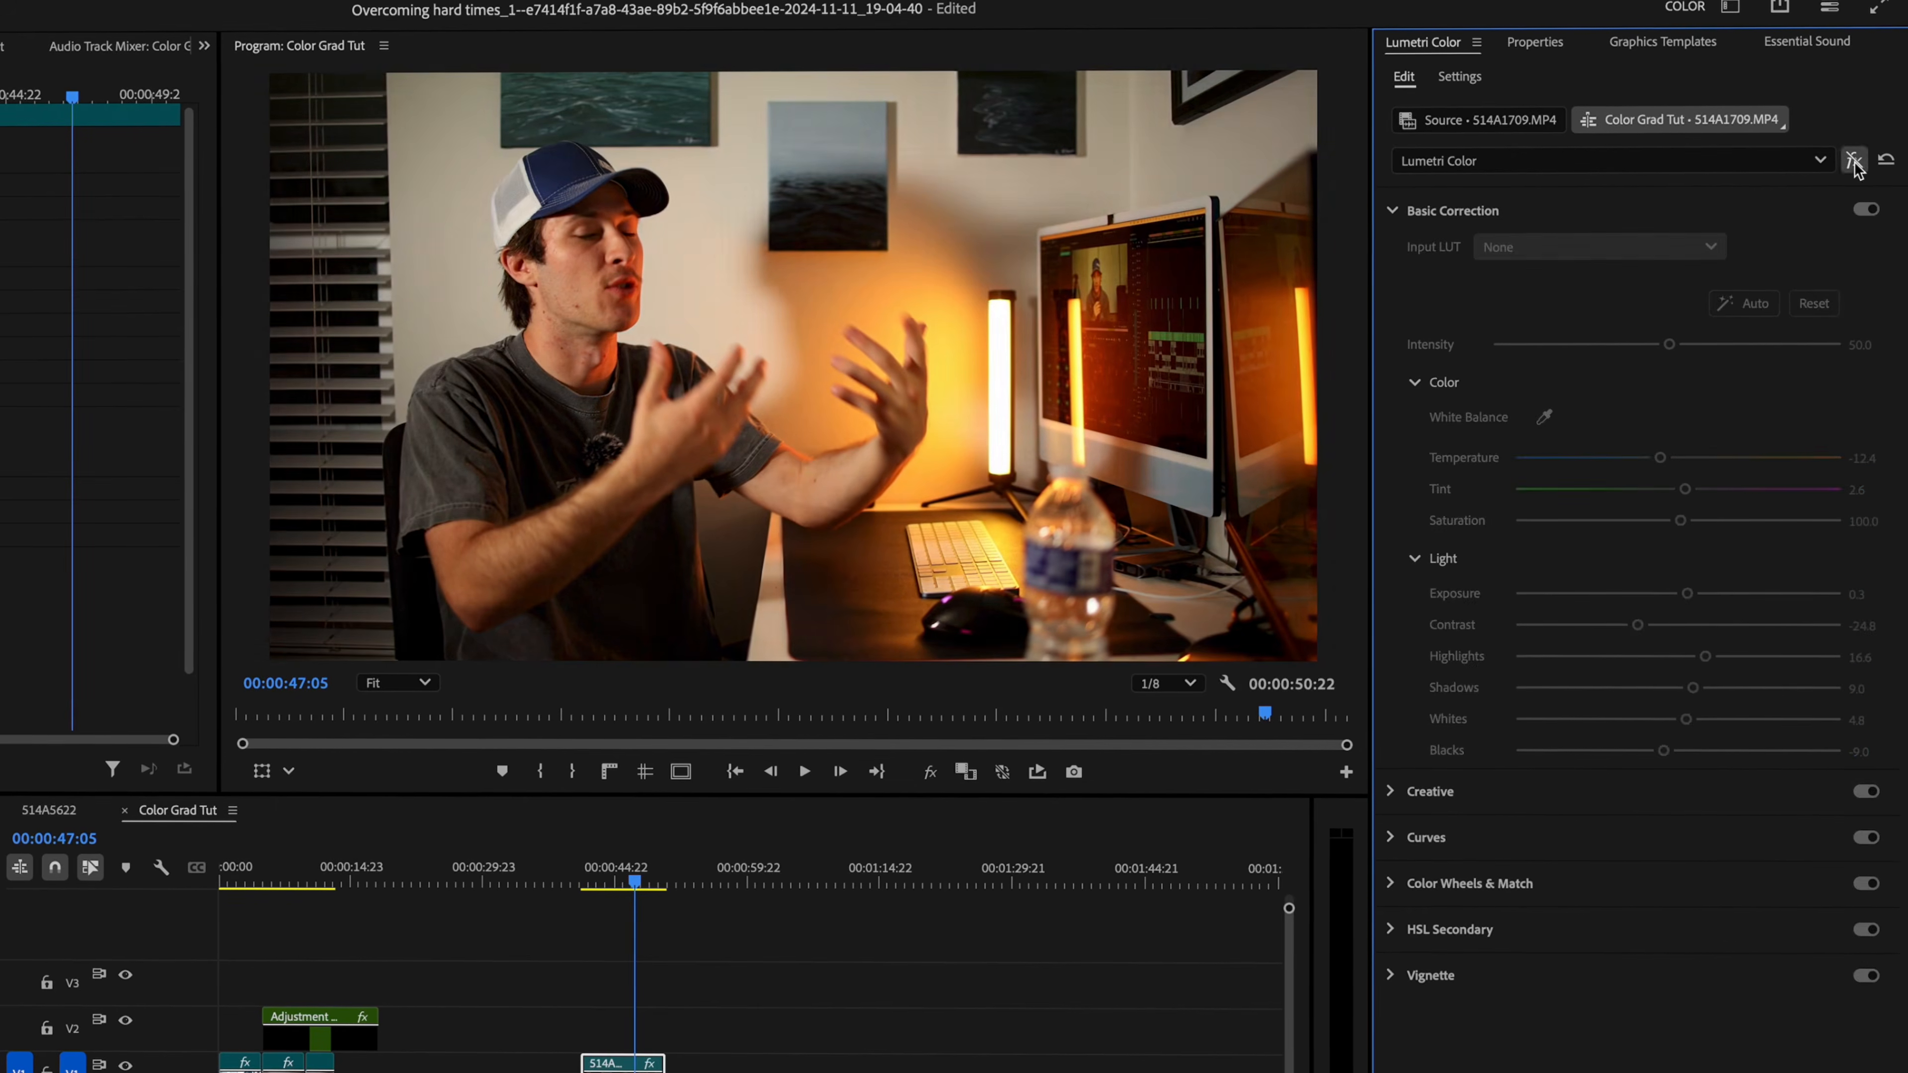
{"action": "left_click", "coordinate": [1855, 162]}
{"action": "left_click_drag", "start_coordinate": [635, 882], "coordinate": [611, 876]}
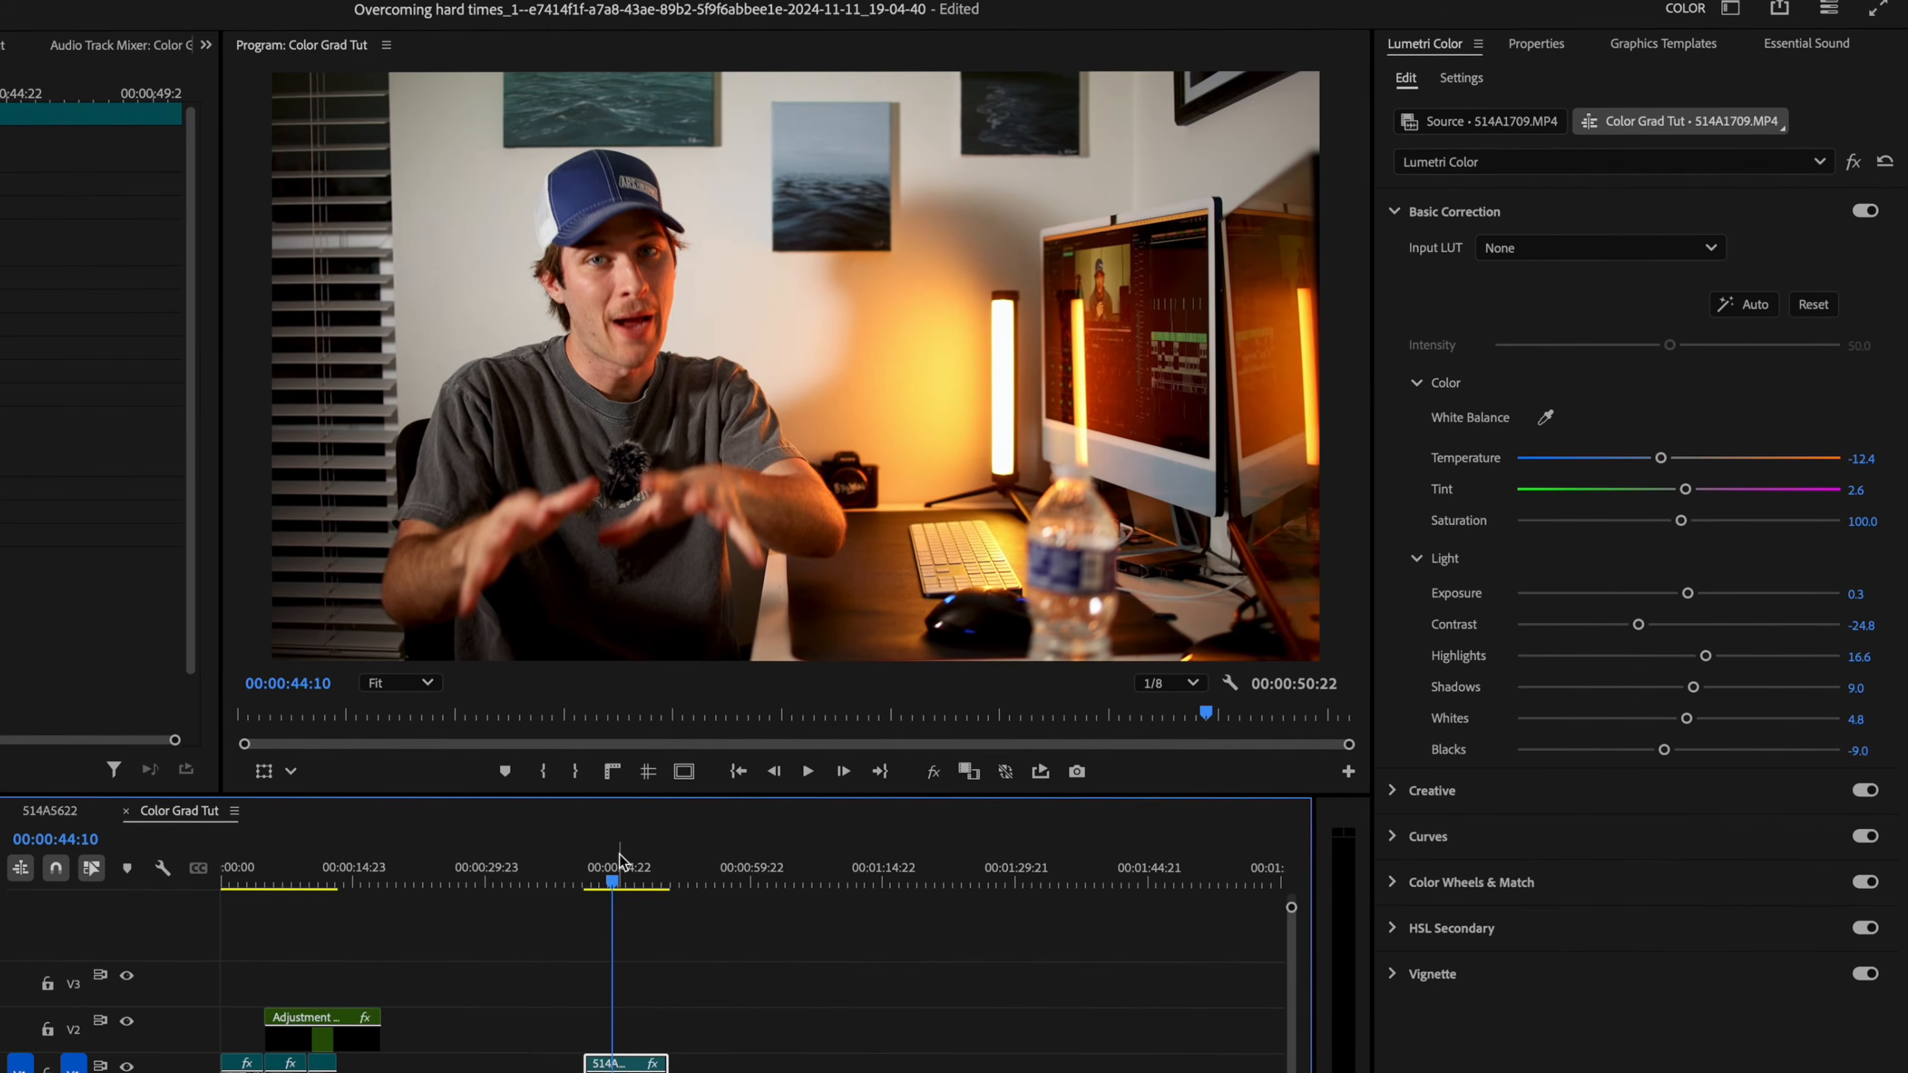
Step: Add shadow, midtone and highlight points to the desk clip's white RGB curve, pulling the shadows and highlights slightly below the diagonal
{"action": "left_click", "coordinate": [1452, 846]}
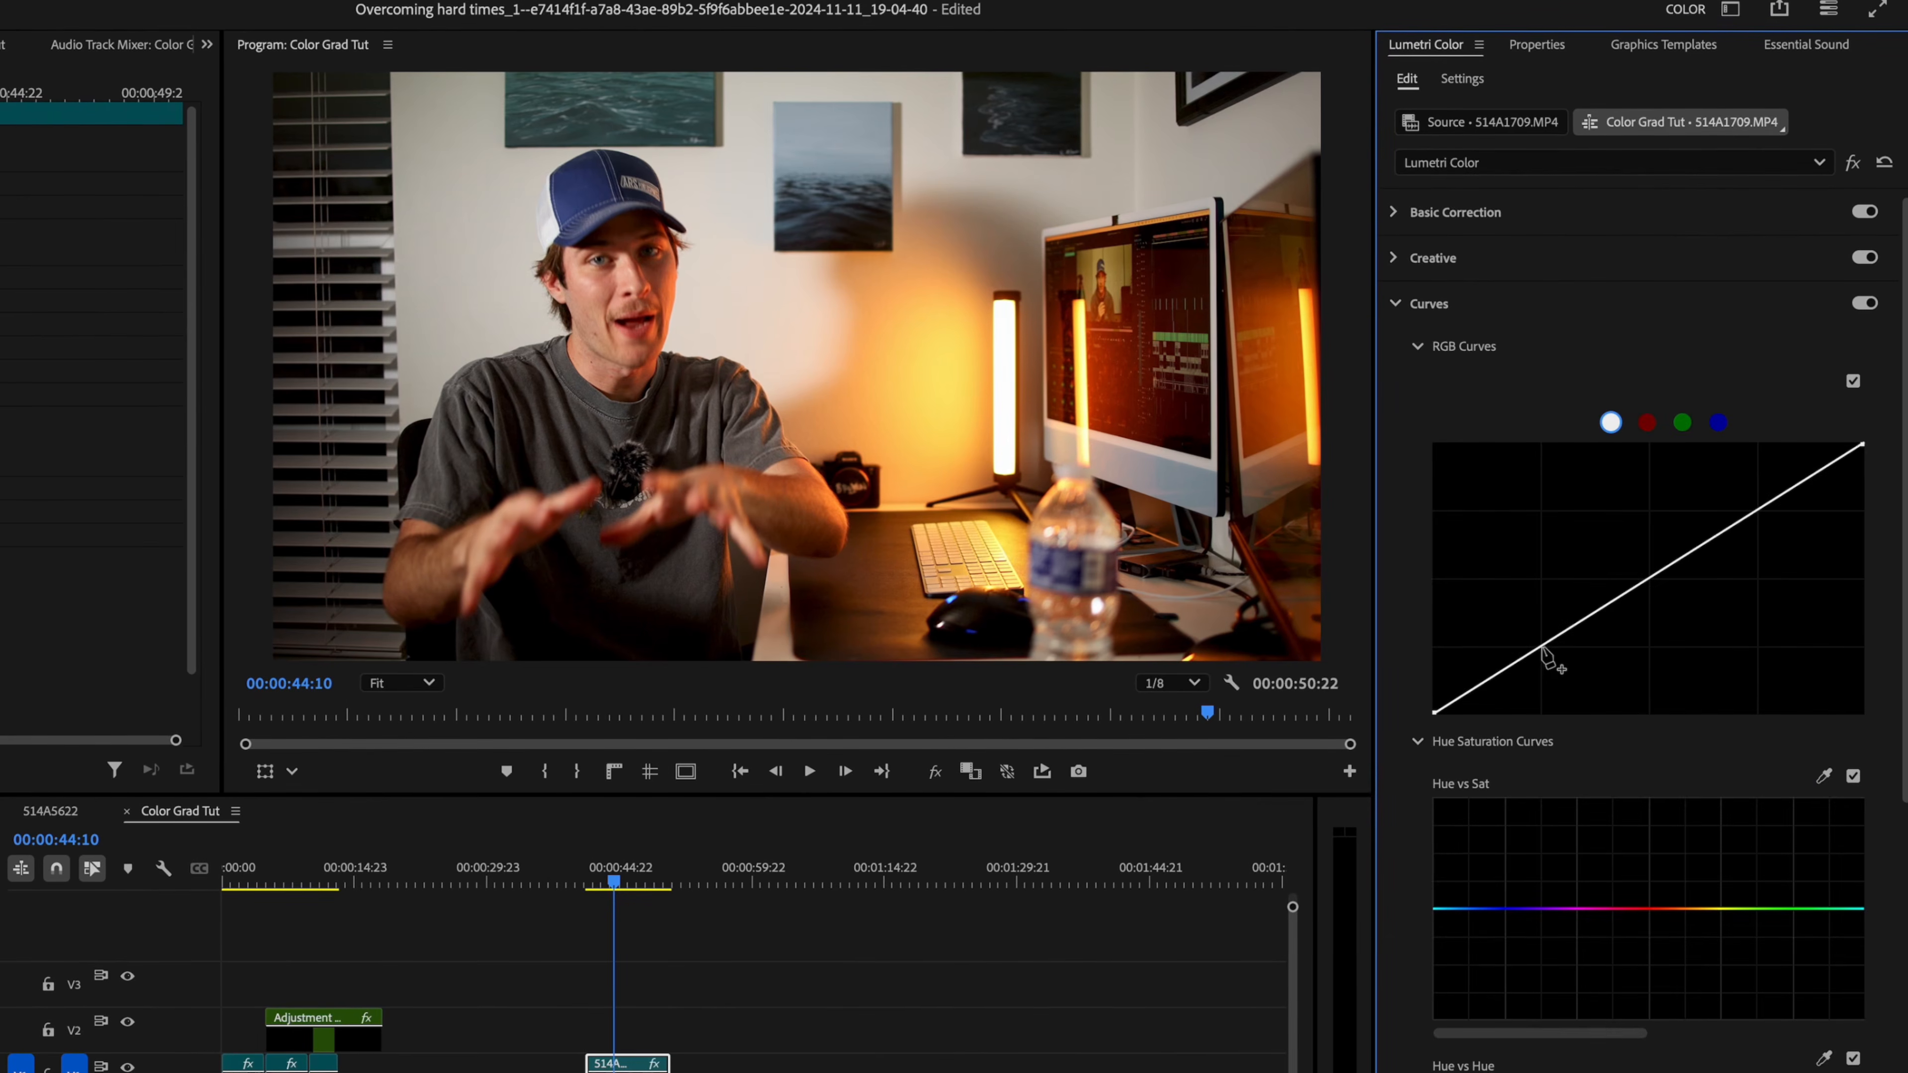
{"action": "left_click_drag", "start_coordinate": [1540, 648], "coordinate": [1540, 651]}
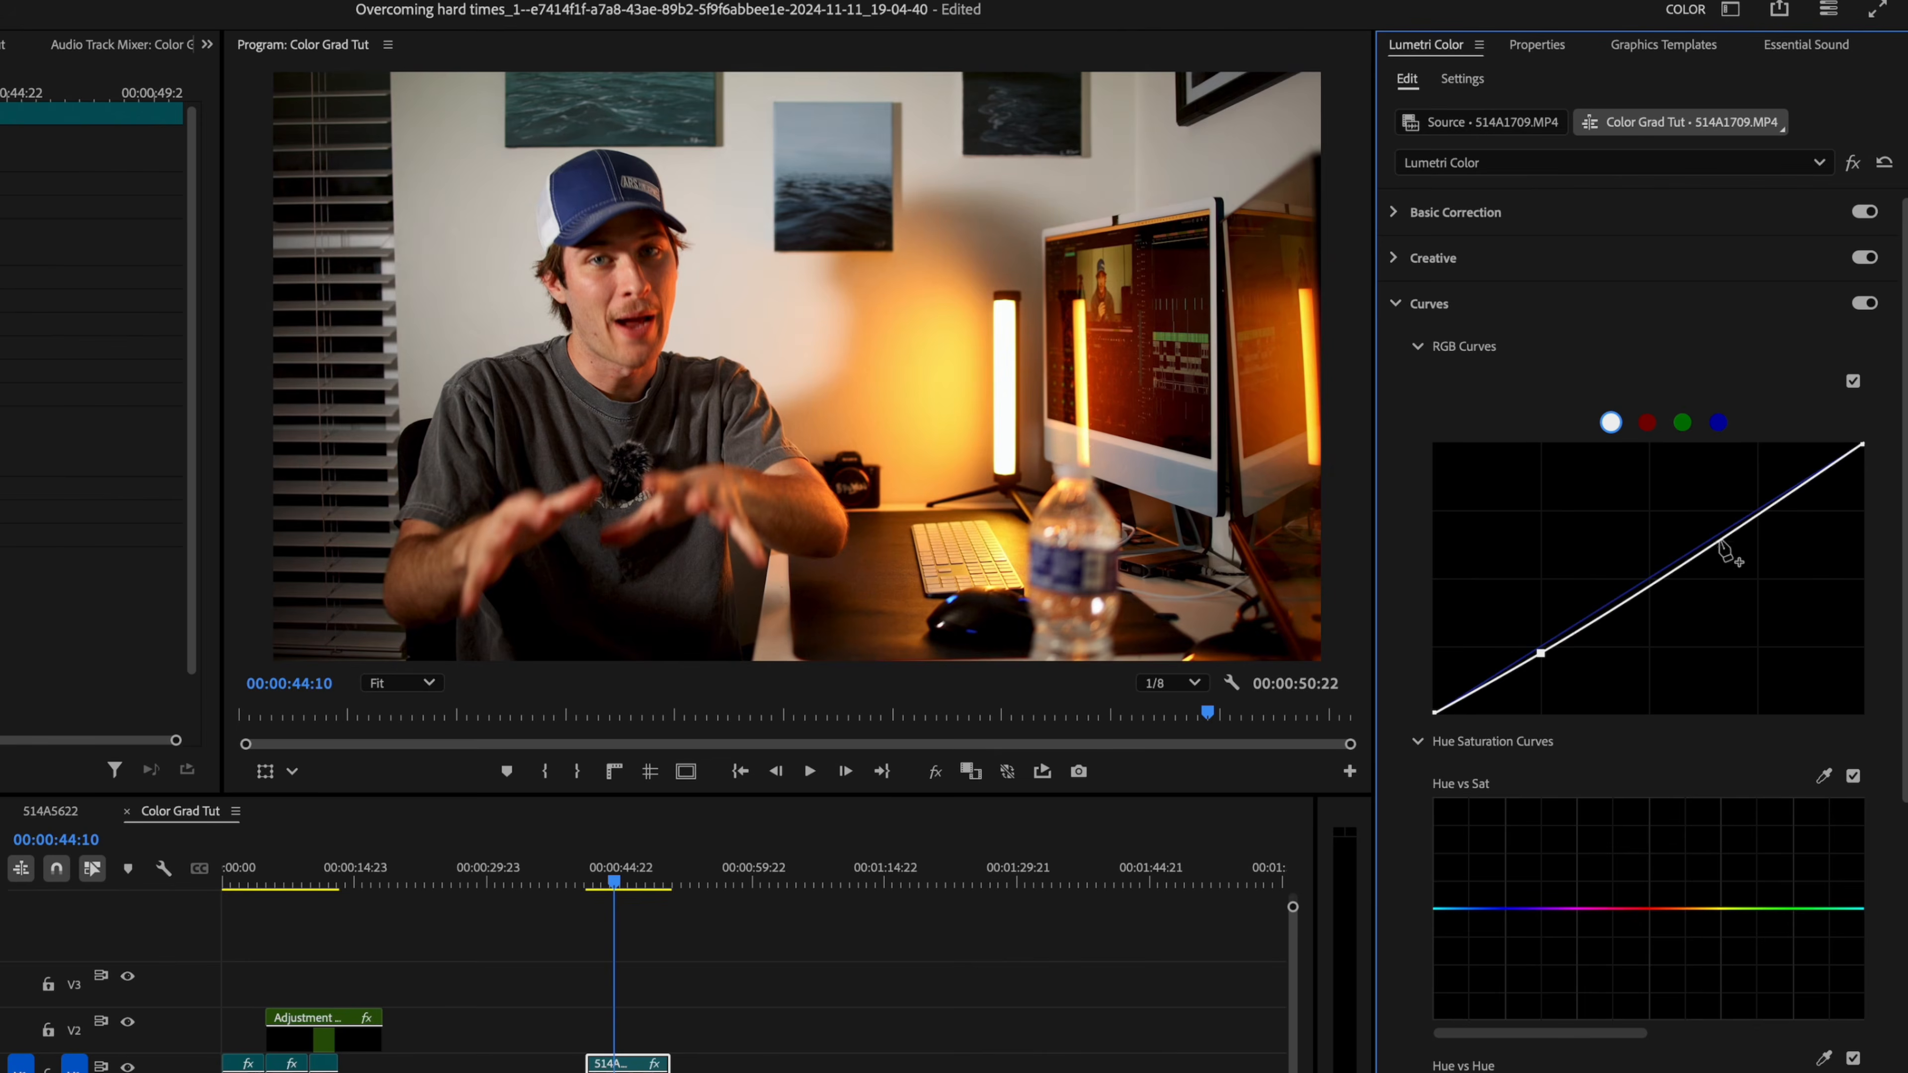
{"action": "left_click_drag", "start_coordinate": [1747, 531], "coordinate": [1754, 528]}
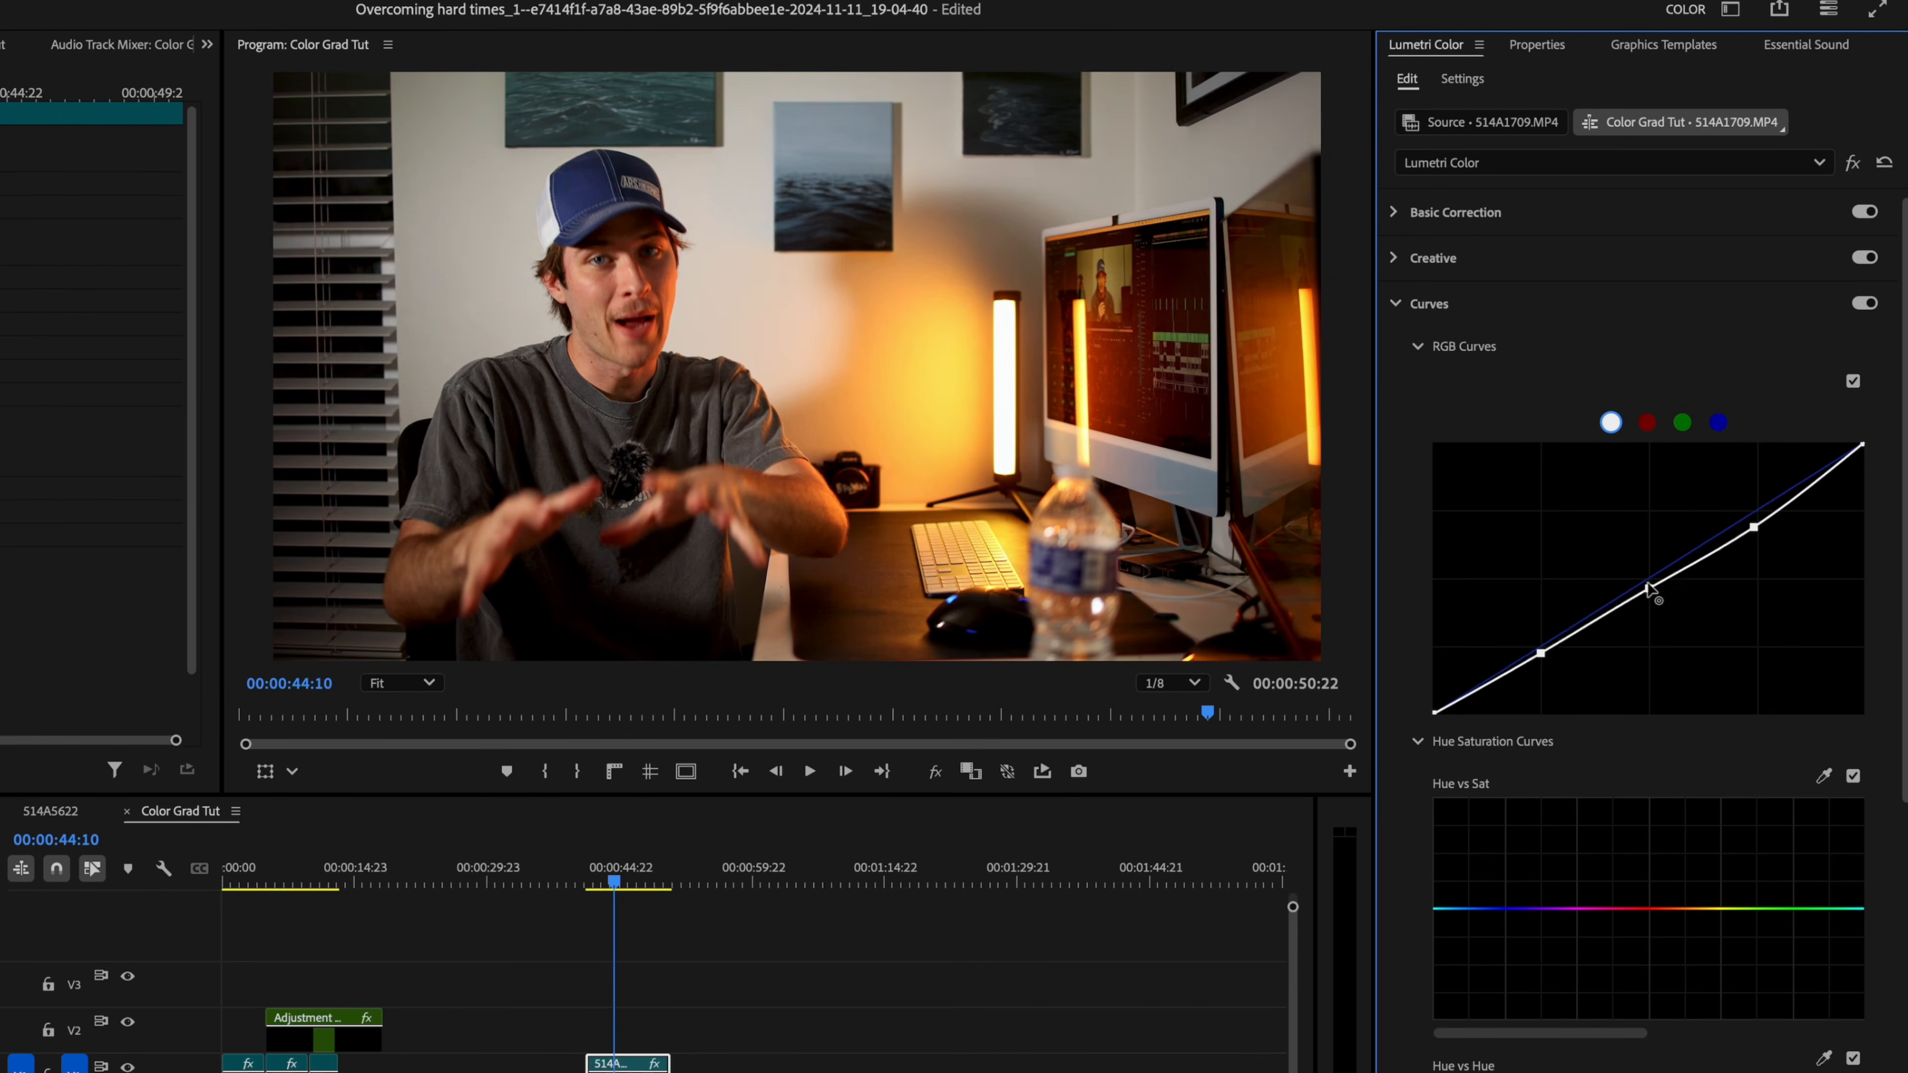
{"action": "left_click", "coordinate": [1649, 588]}
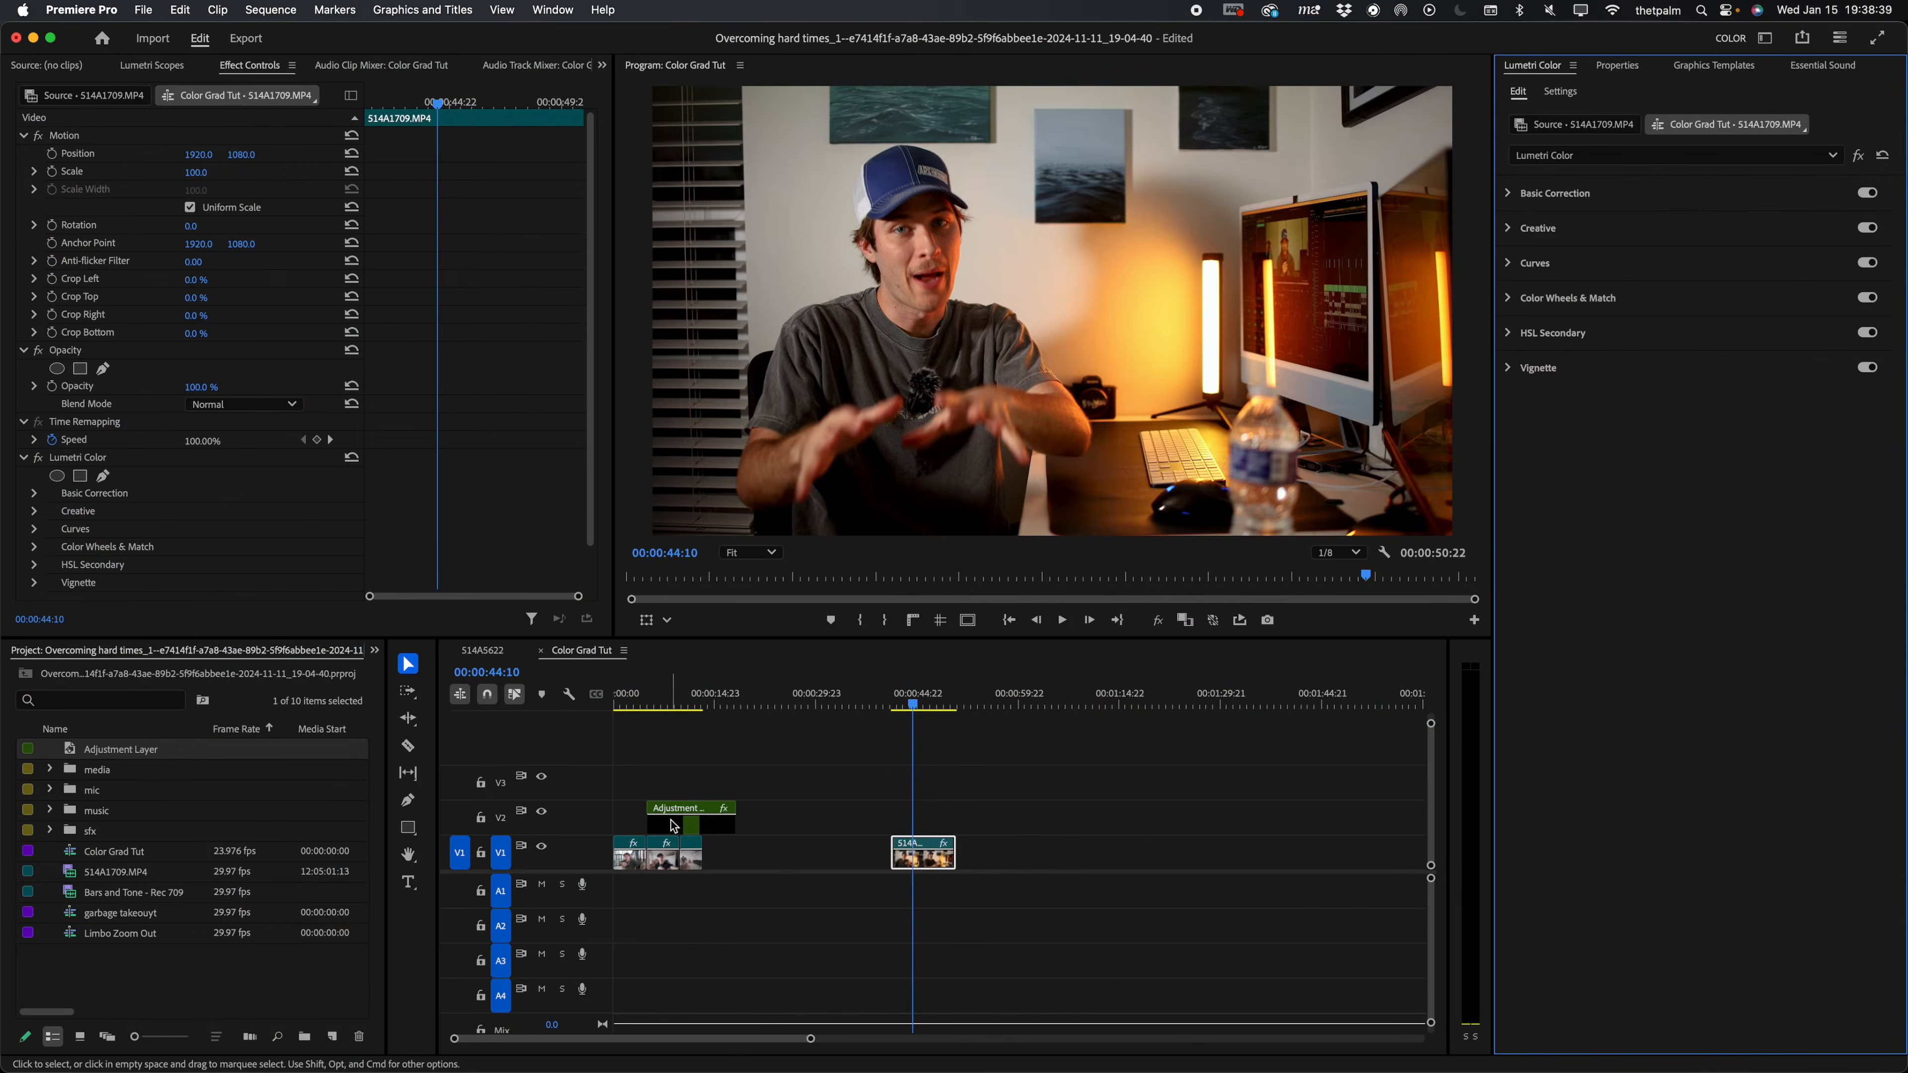
Step: Copy the styled adjustment layer on V2 over the desk clip to preview its look, and remove the copy
{"action": "left_click_drag", "start_coordinate": [673, 825], "coordinate": [903, 817]}
{"action": "left_click_drag", "start_coordinate": [1156, 688], "coordinate": [1157, 688]}
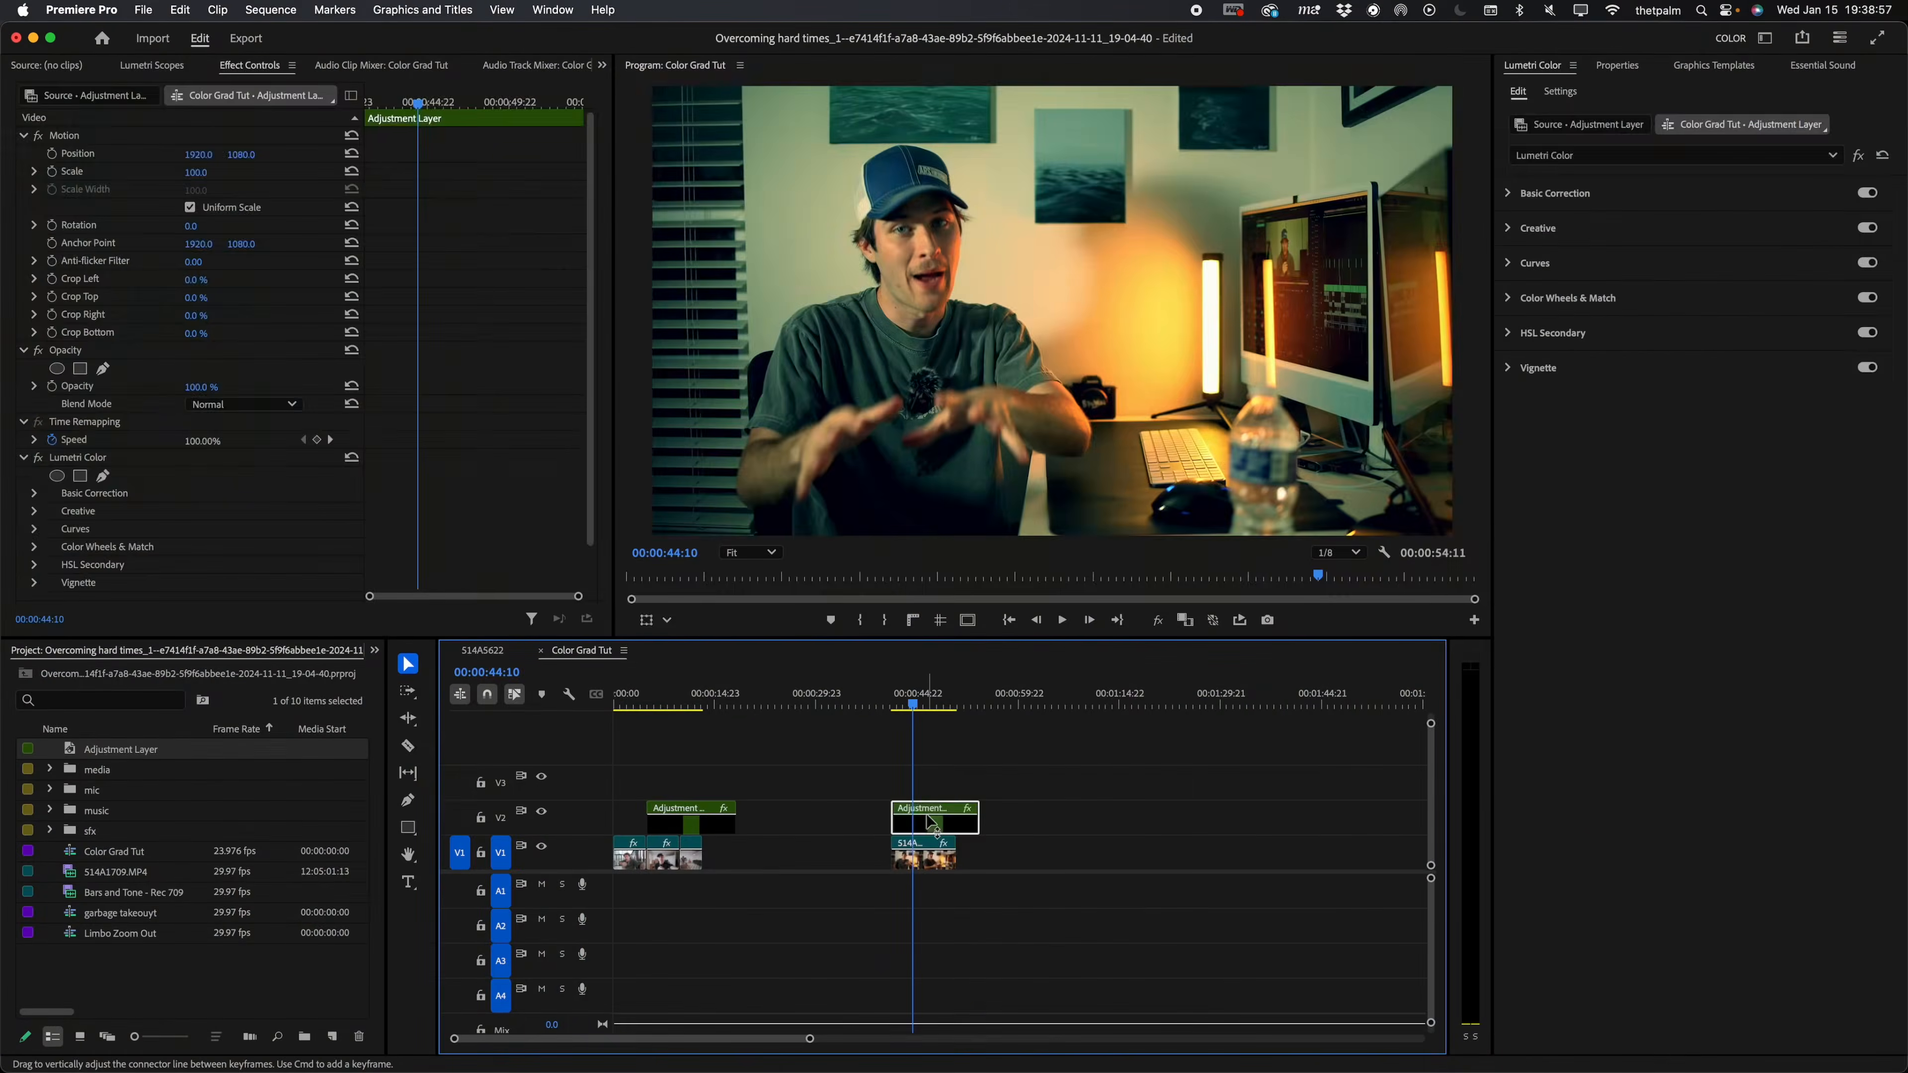
{"action": "left_click", "coordinate": [931, 822]}
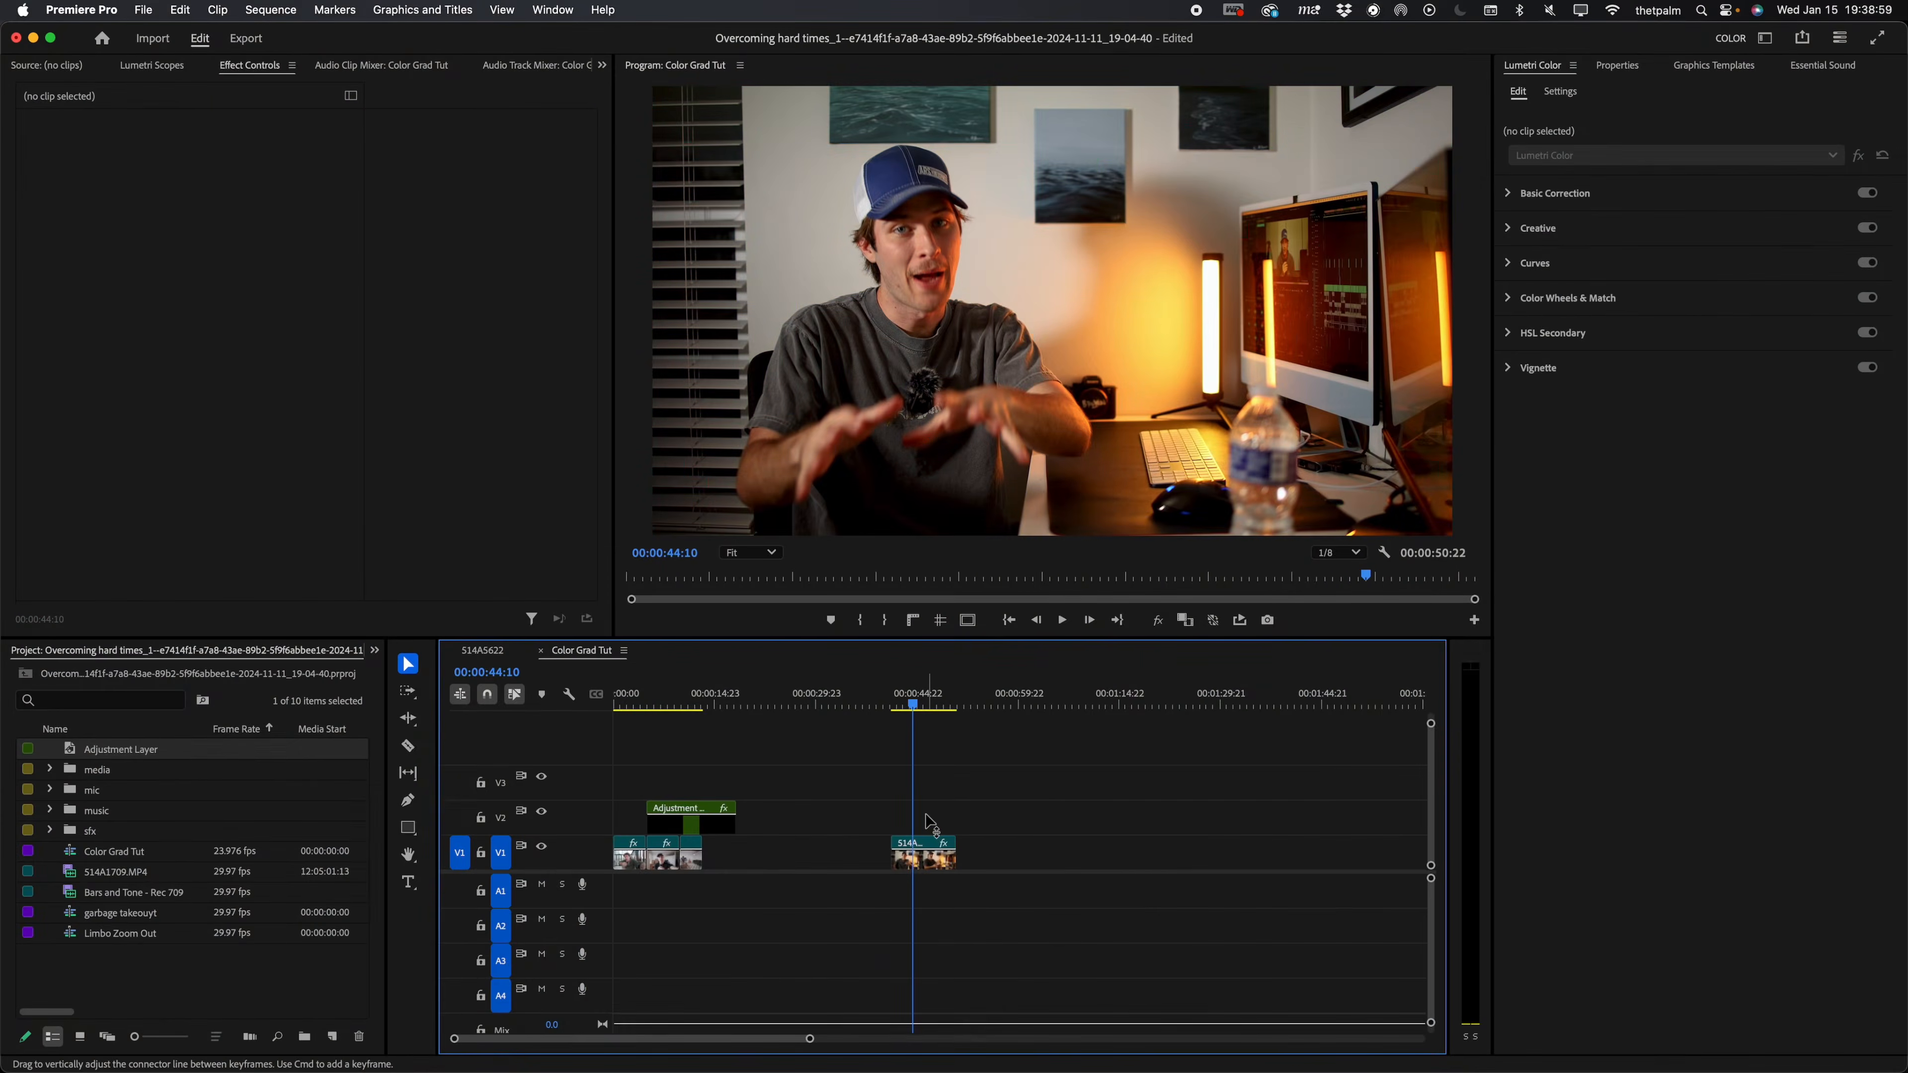